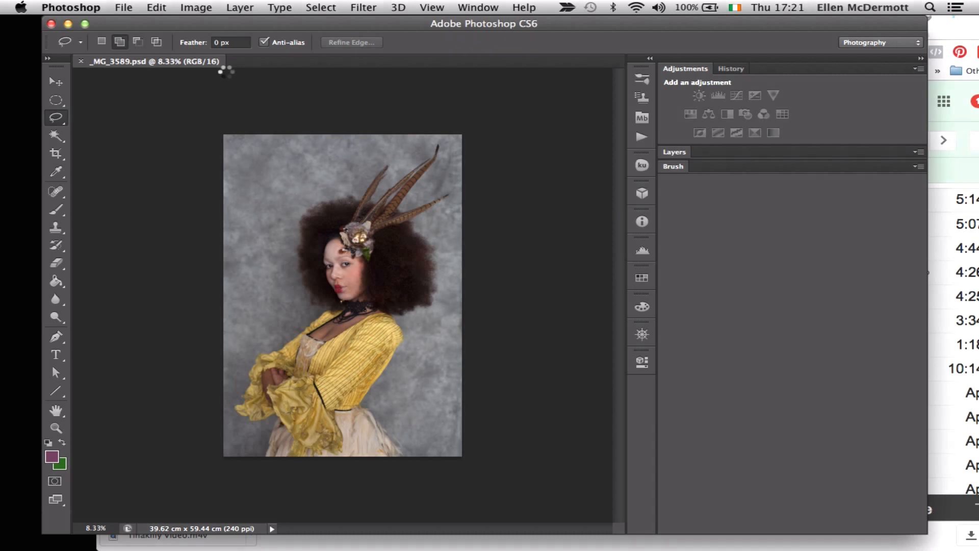
# Open the recently used image old-misty-forest.png alongside the portrait document.
pyautogui.click(125, 7)
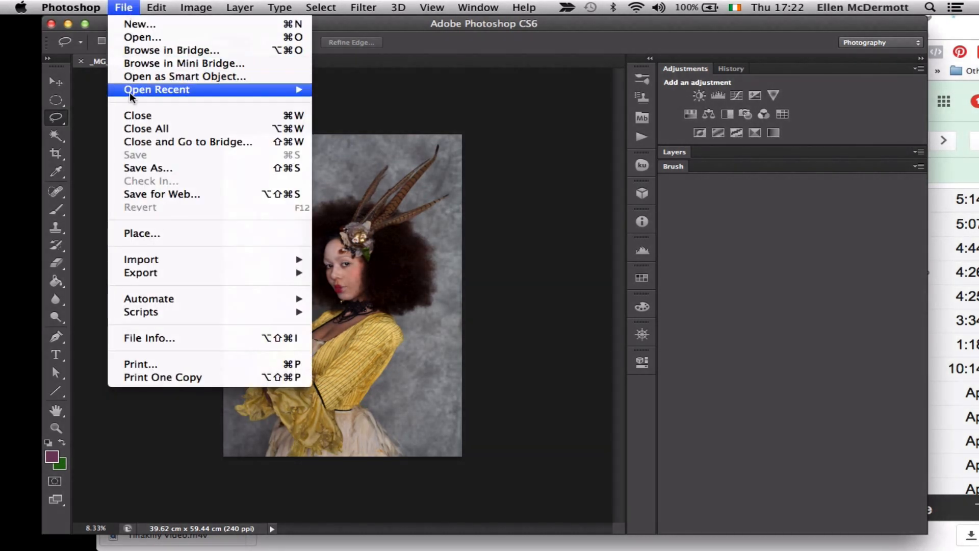
pyautogui.moveTo(129, 90)
pyautogui.click(387, 104)
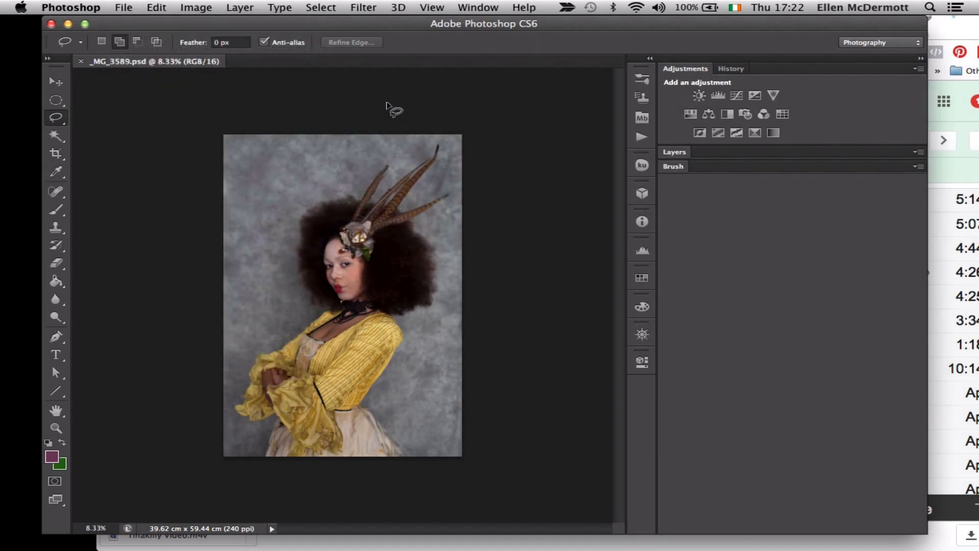
# Select the entire misty forest image and copy it.
pyautogui.click(161, 9)
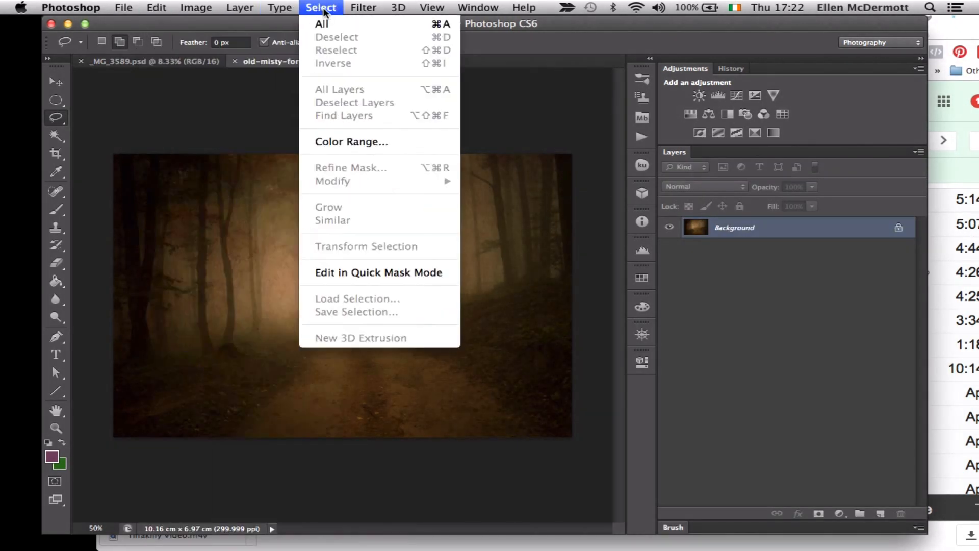
pyautogui.click(322, 24)
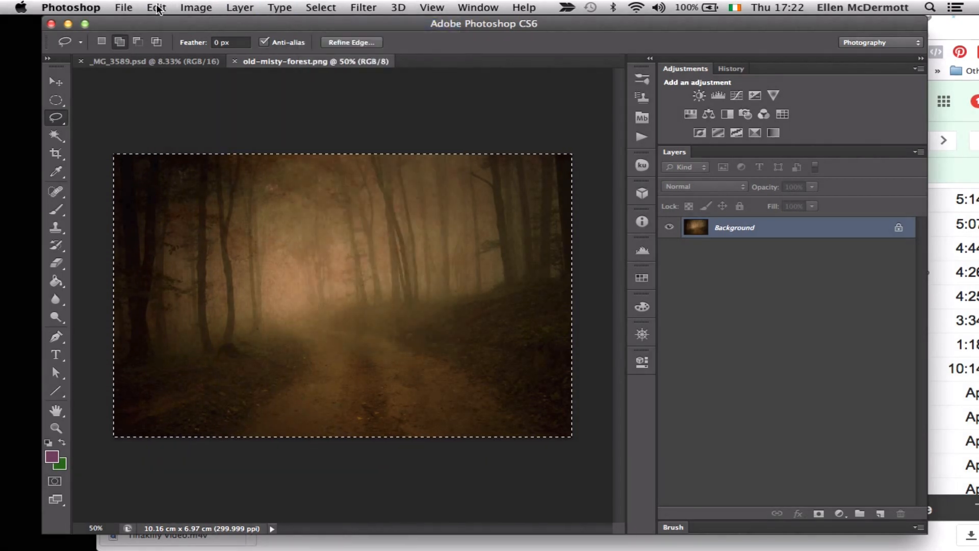
pyautogui.click(157, 7)
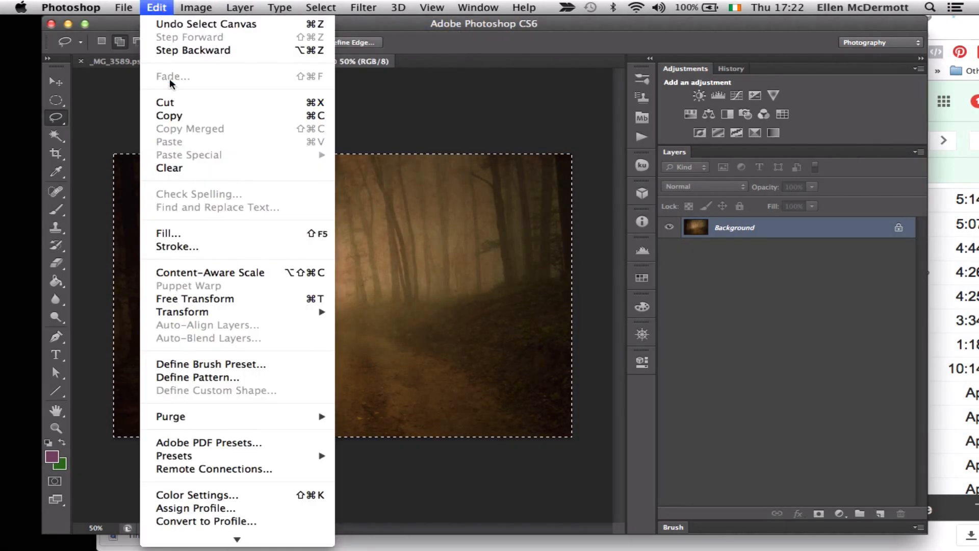
pyautogui.click(174, 118)
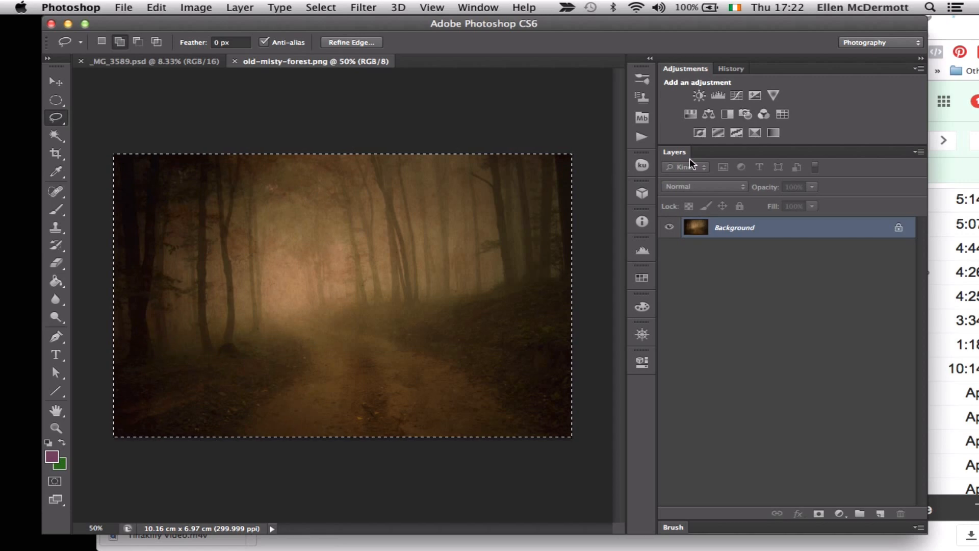
# Paste the copied forest in place into _MG_3589.psd as a new layer above the portrait.
pyautogui.click(197, 59)
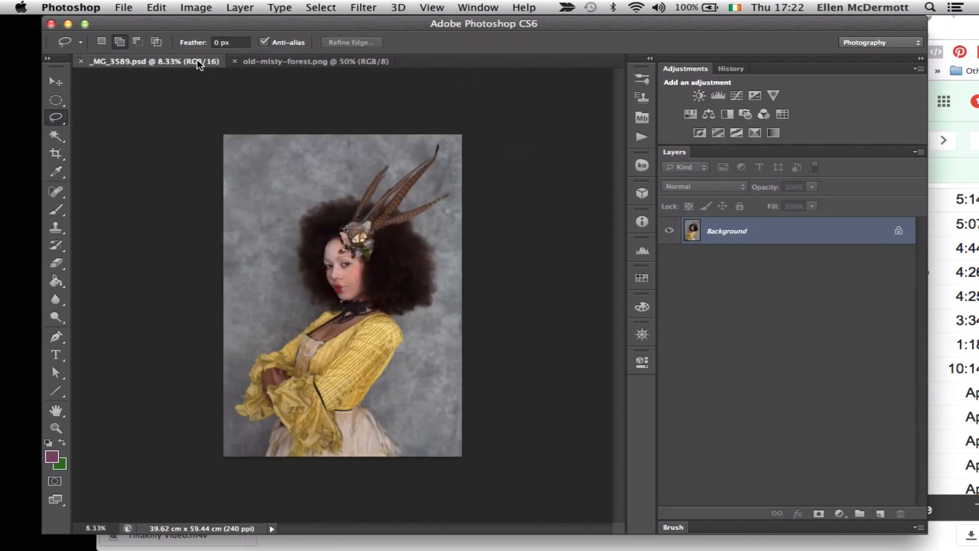
pyautogui.click(157, 7)
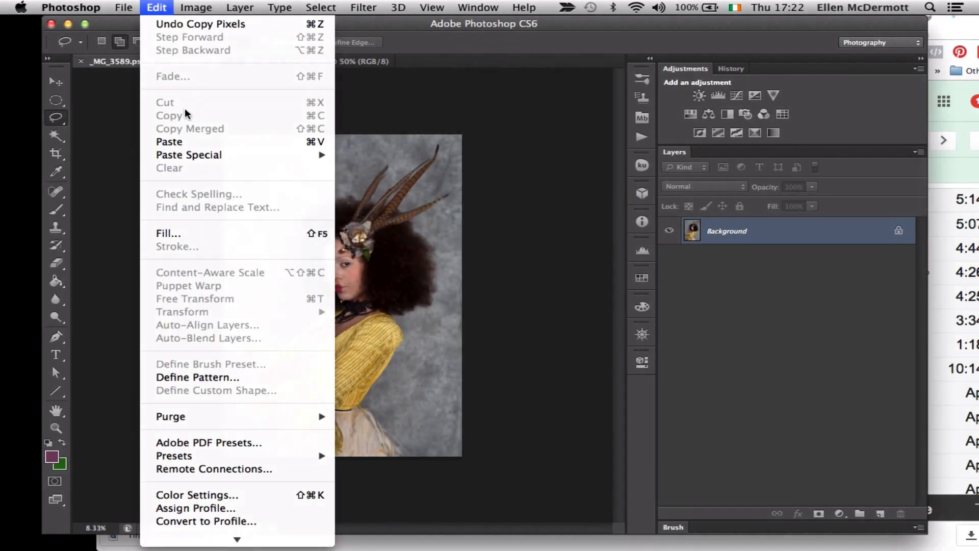
pyautogui.moveTo(182, 156)
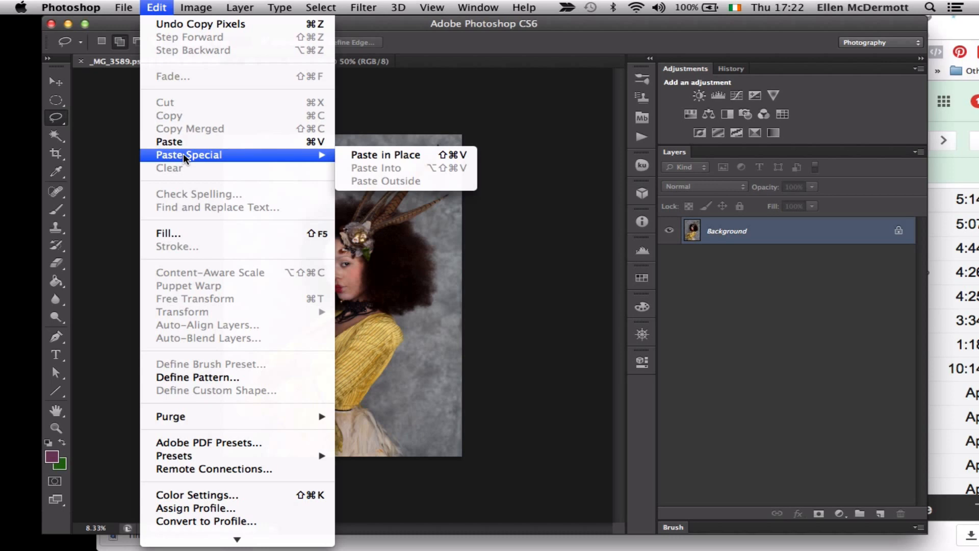
pyautogui.click(362, 155)
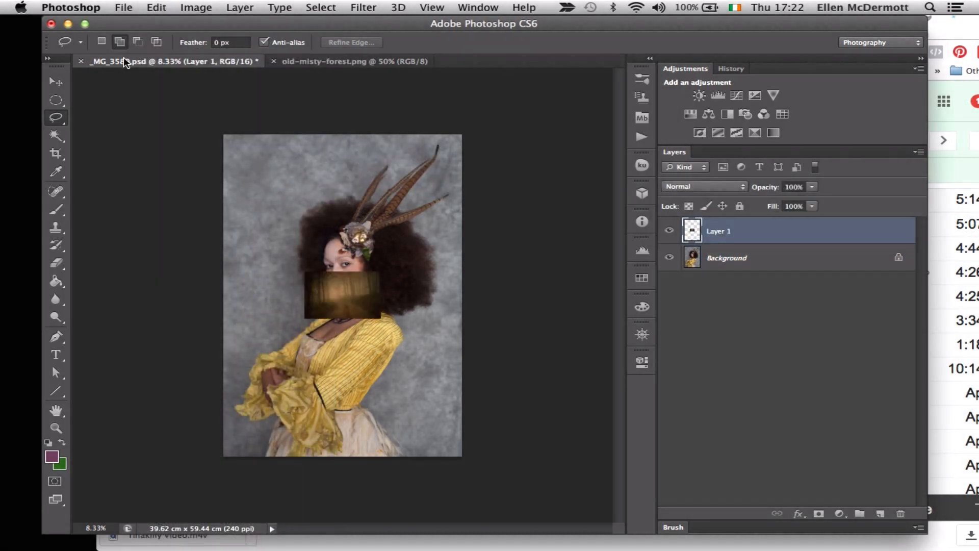
# Free-transform the forest layer to about 493% width and 682% height so it covers the whole portrait, extending past both side edges.
pyautogui.click(157, 9)
pyautogui.click(157, 8)
pyautogui.click(157, 9)
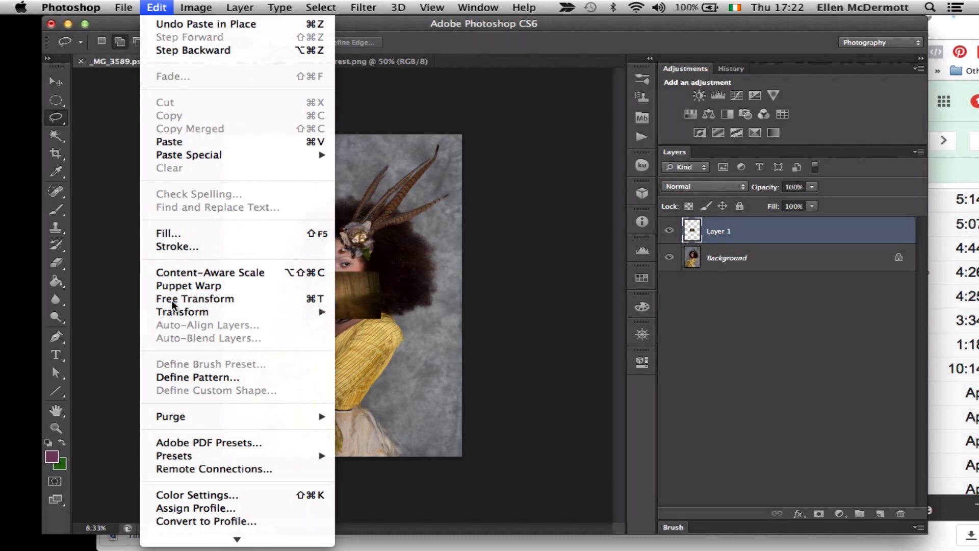
pyautogui.click(284, 315)
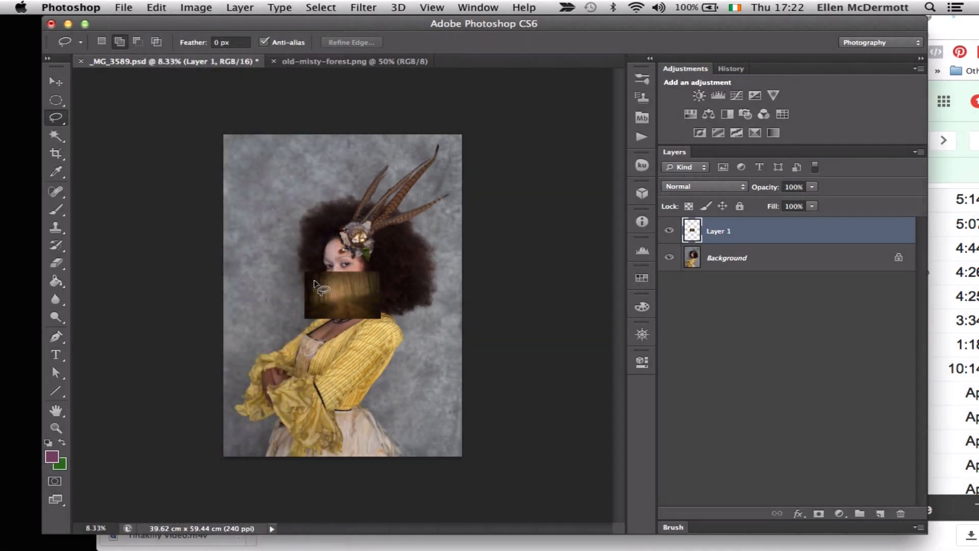
pyautogui.press('super+t')
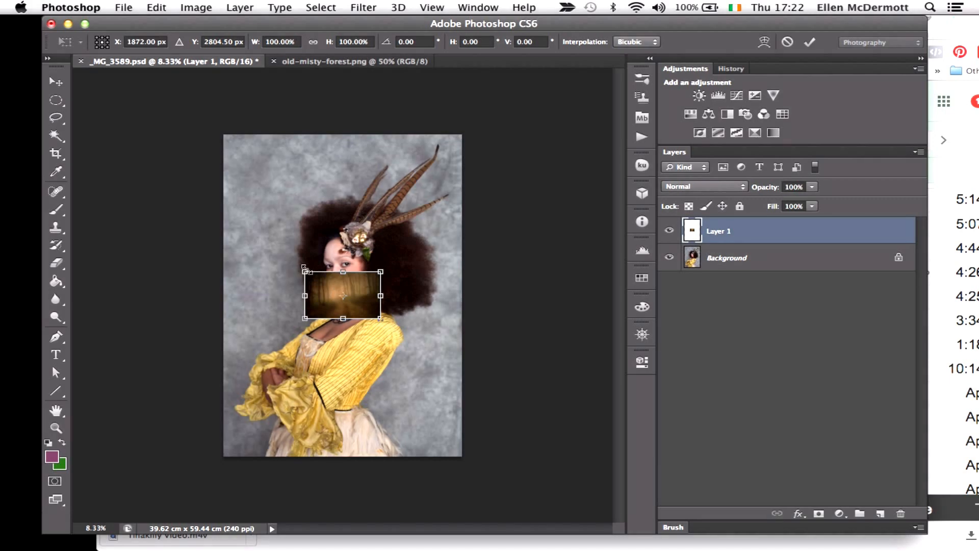
pyautogui.moveTo(218, 147)
pyautogui.mouseDown()
pyautogui.moveTo(219, 127)
pyautogui.moveTo(224, 135)
pyautogui.mouseUp()
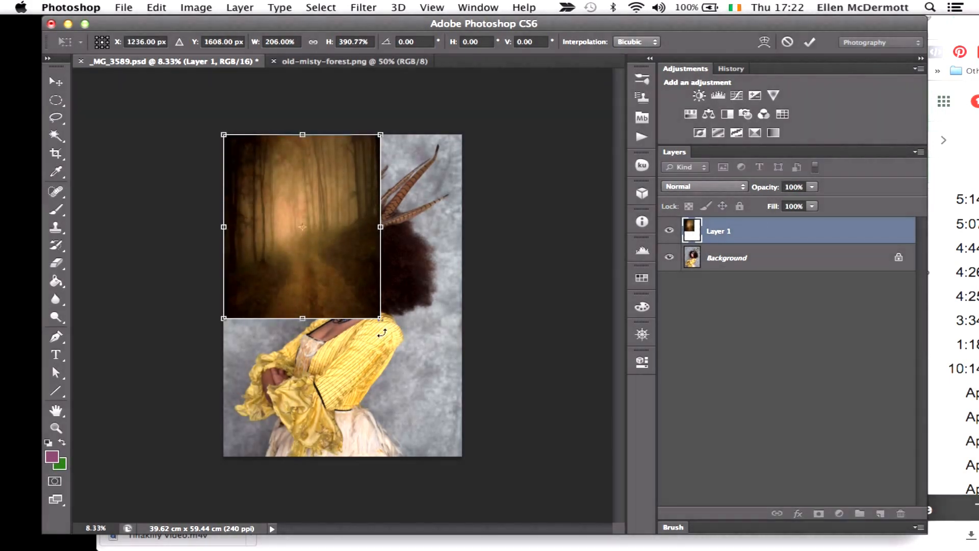
pyautogui.moveTo(379, 317); pyautogui.dragTo(462, 455)
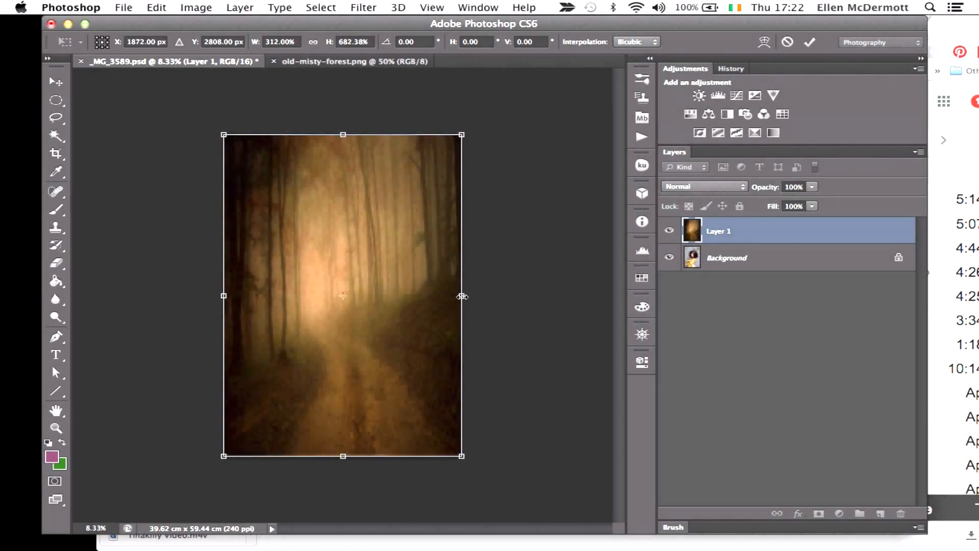
pyautogui.moveTo(462, 296); pyautogui.dragTo(523, 296)
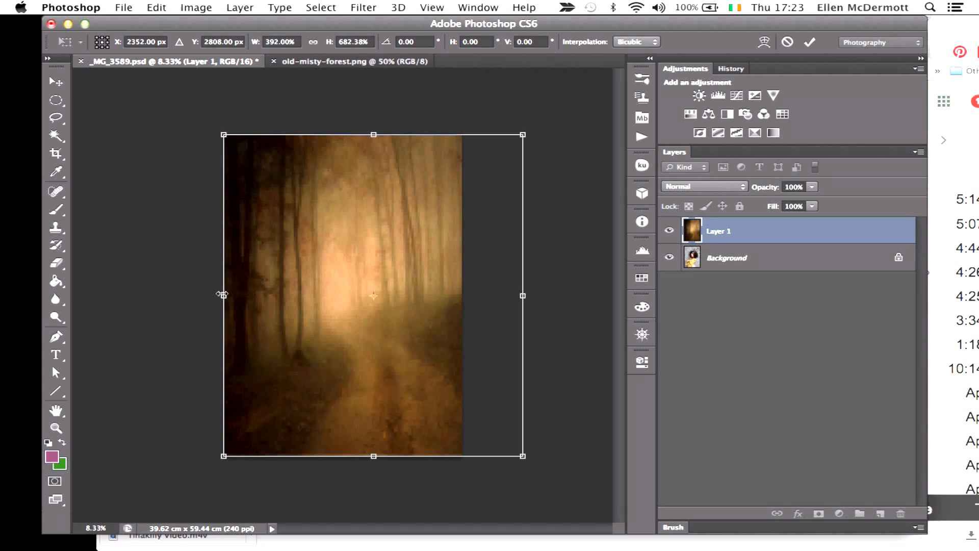
pyautogui.moveTo(221, 296); pyautogui.dragTo(146, 299)
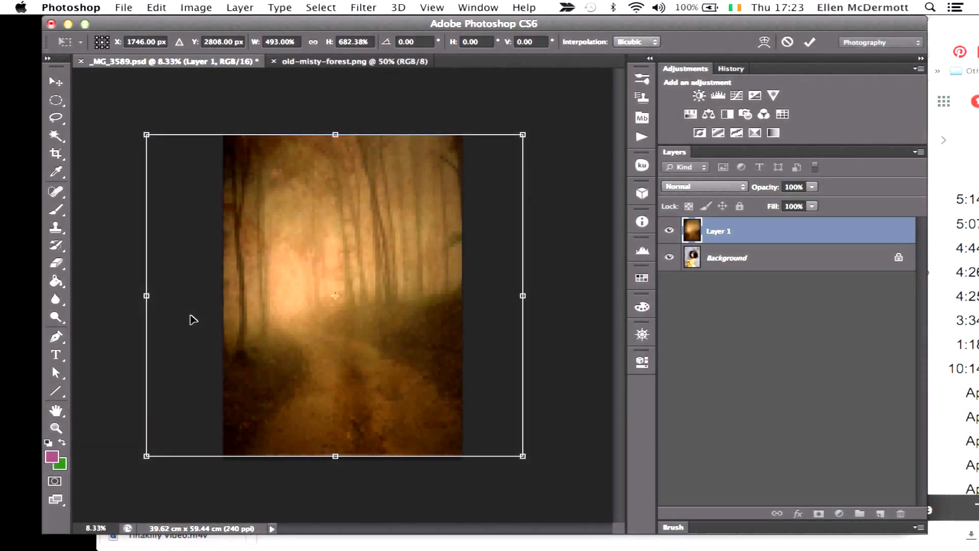
pyautogui.press('l')
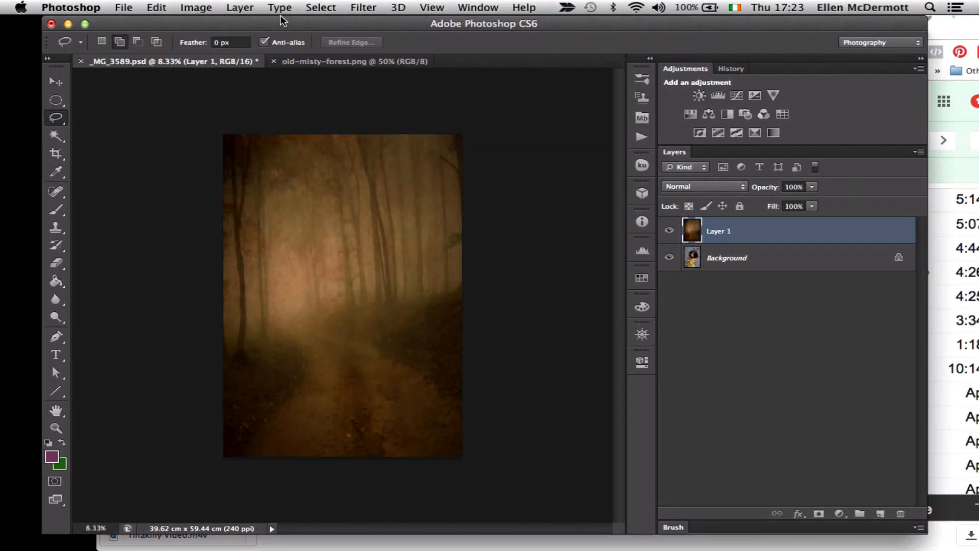
# Add a Reveal All layer mask to the forest layer.
pyautogui.click(240, 8)
pyautogui.moveTo(306, 181)
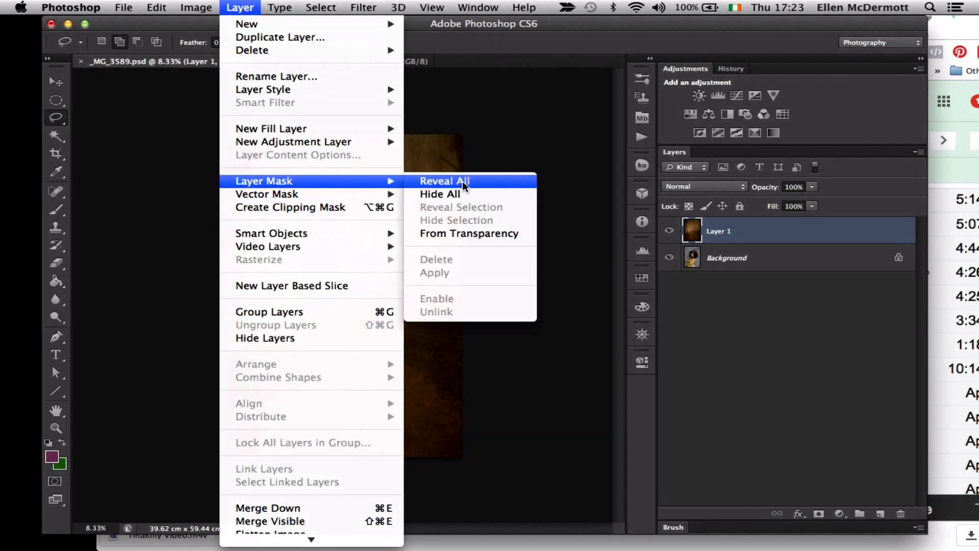
pyautogui.click(462, 181)
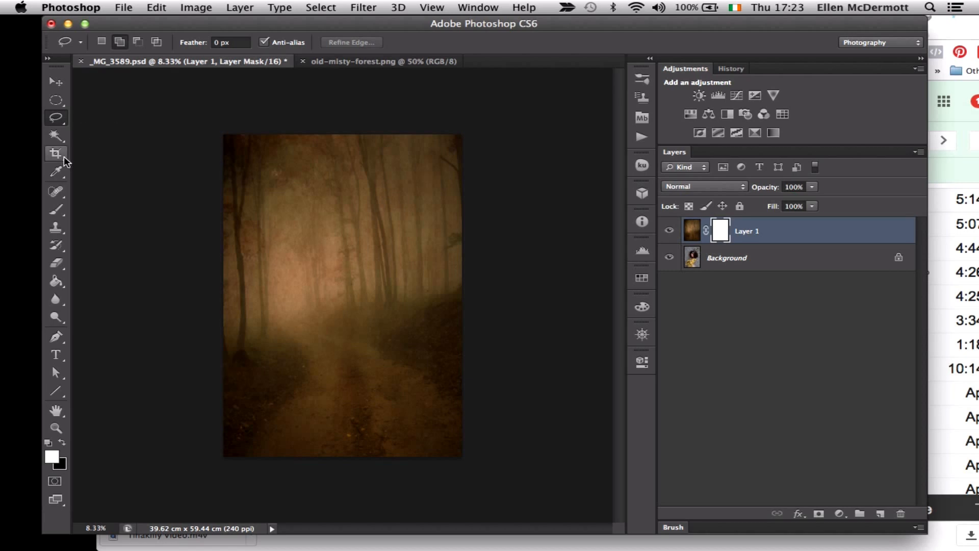
# Activate the Brush tool with the Soft Round tip.
pyautogui.click(53, 210)
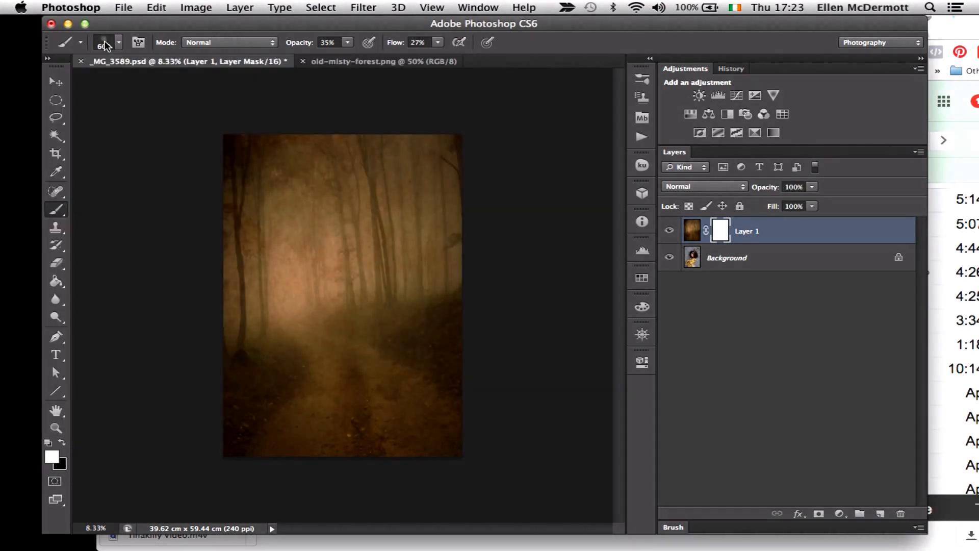
pyautogui.click(105, 46)
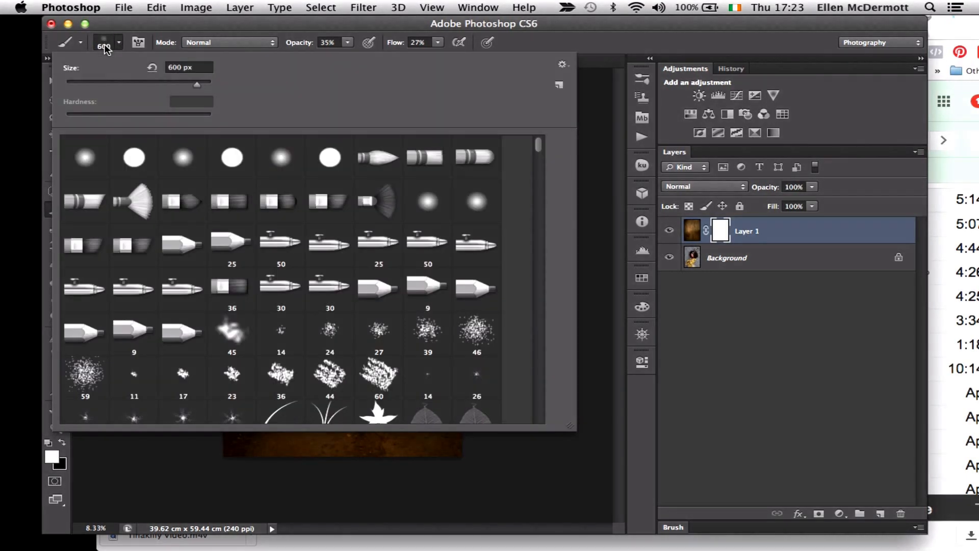
pyautogui.click(87, 163)
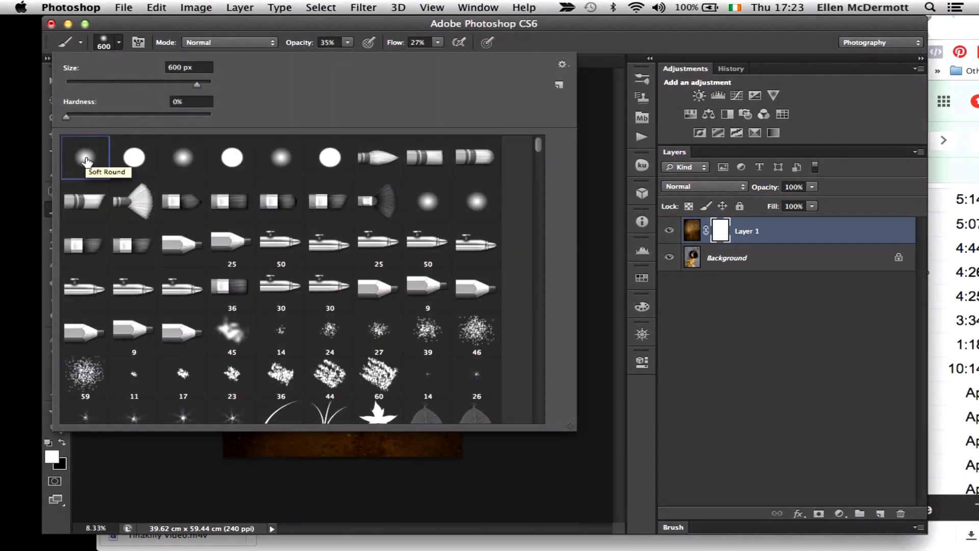
pyautogui.press('Return')
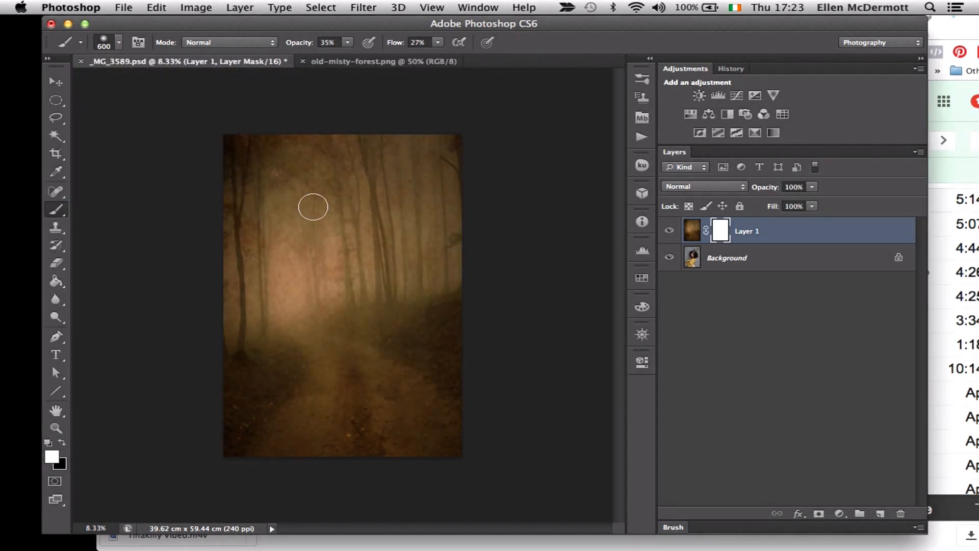
# Set the forest layer's blend mode to Multiply and its opacity to 83%.
pyautogui.click(743, 187)
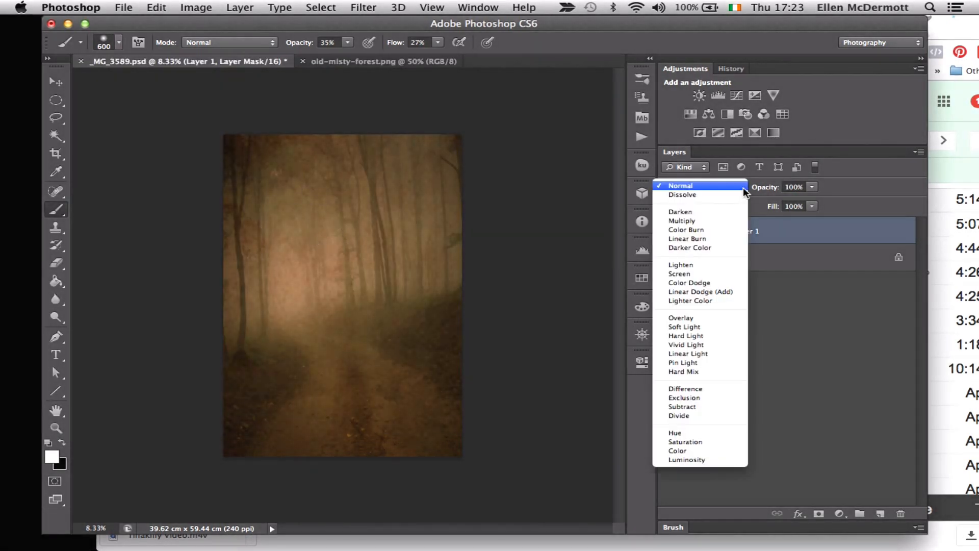
pyautogui.click(736, 222)
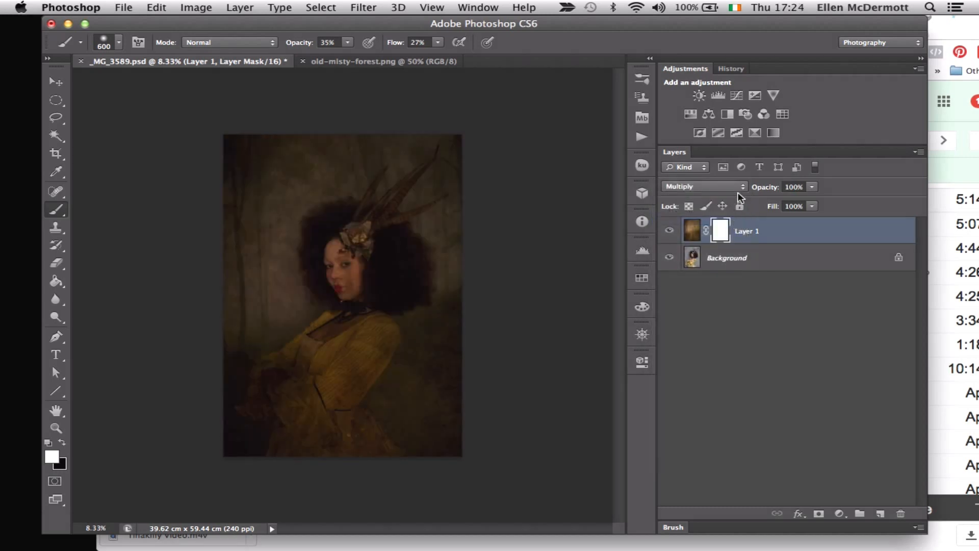
pyautogui.click(811, 187)
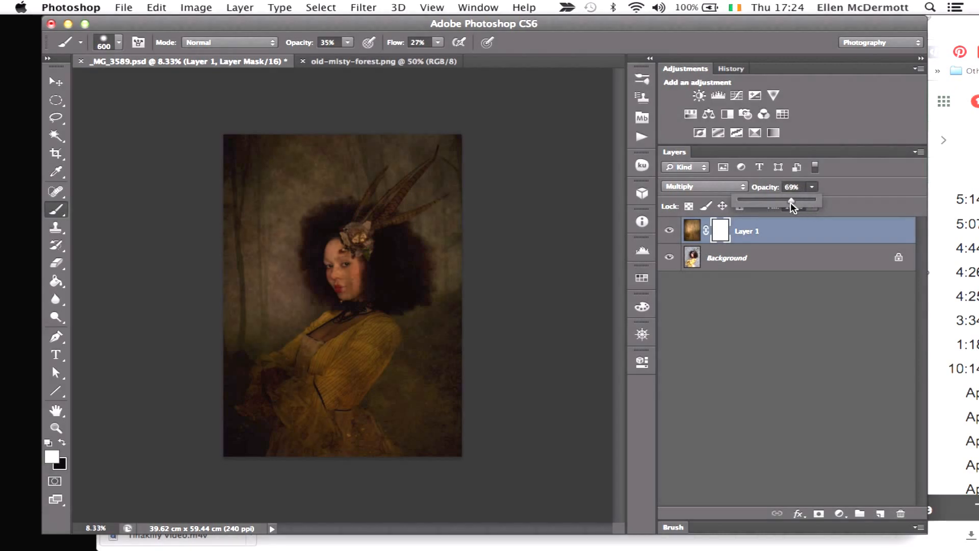
pyautogui.moveTo(791, 202); pyautogui.dragTo(790, 202)
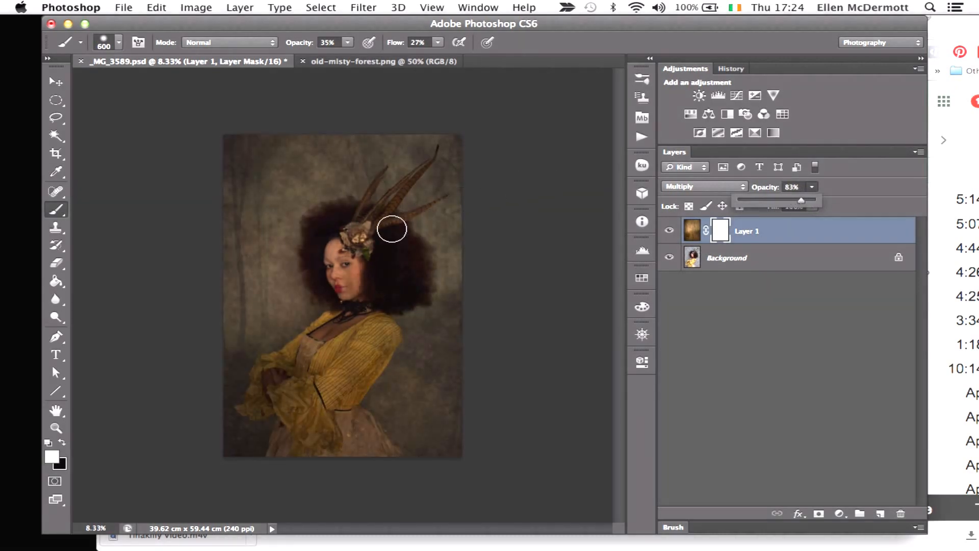
# Paint black on the forest layer's mask over the woman's face, headpiece and bodice with an 1100 px brush at 36% opacity.
pyautogui.click(349, 43)
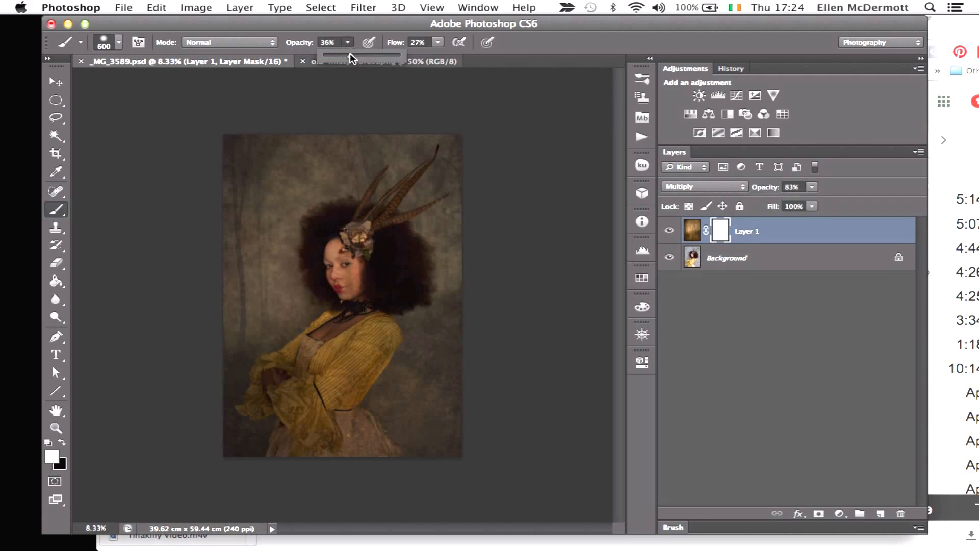
pyautogui.press(']')
pyautogui.press(']')
pyautogui.press(']')
pyautogui.press(']')
pyautogui.press(']')
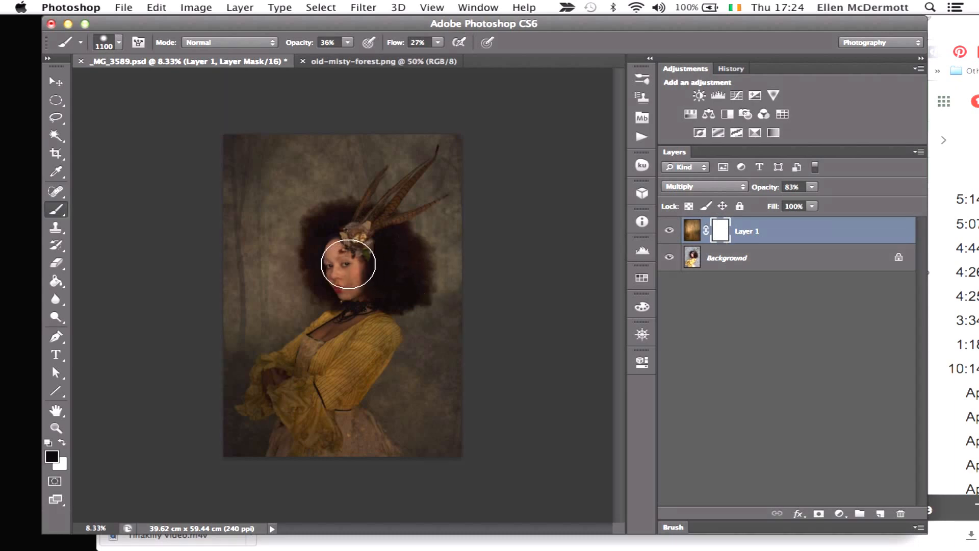
pyautogui.moveTo(347, 263)
pyautogui.mouseDown()
pyautogui.moveTo(346, 244)
pyautogui.moveTo(349, 280)
pyautogui.moveTo(351, 251)
pyautogui.moveTo(354, 264)
pyautogui.moveTo(331, 240)
pyautogui.moveTo(372, 236)
pyautogui.mouseUp()
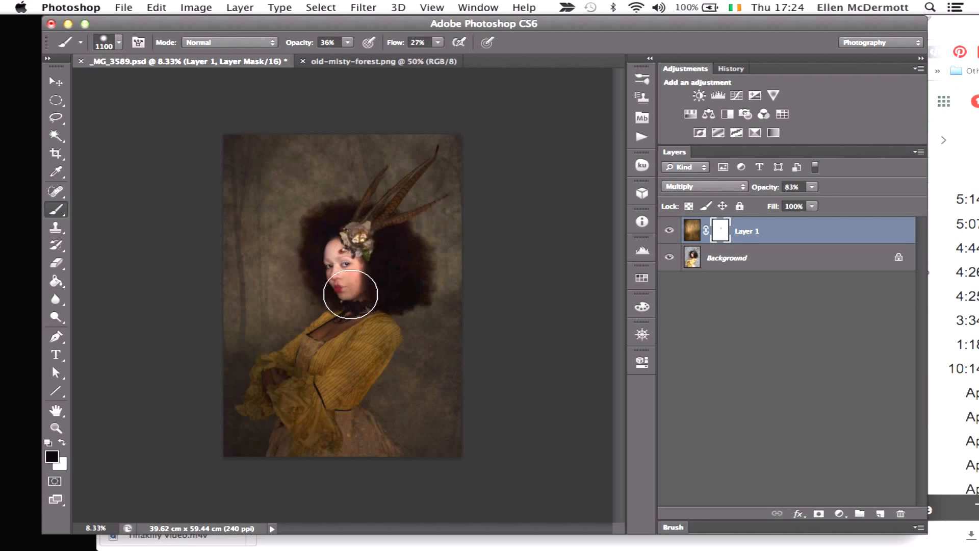
pyautogui.moveTo(334, 344)
pyautogui.mouseDown()
pyautogui.moveTo(357, 287)
pyautogui.moveTo(307, 404)
pyautogui.moveTo(354, 345)
pyautogui.moveTo(321, 408)
pyautogui.moveTo(368, 311)
pyautogui.moveTo(358, 250)
pyautogui.moveTo(382, 257)
pyautogui.moveTo(367, 236)
pyautogui.moveTo(384, 228)
pyautogui.moveTo(361, 242)
pyautogui.moveTo(354, 272)
pyautogui.moveTo(351, 252)
pyautogui.moveTo(352, 319)
pyautogui.moveTo(291, 399)
pyautogui.moveTo(284, 390)
pyautogui.moveTo(292, 384)
pyautogui.moveTo(283, 386)
pyautogui.moveTo(342, 349)
pyautogui.moveTo(360, 267)
pyautogui.moveTo(344, 248)
pyautogui.moveTo(398, 275)
pyautogui.moveTo(396, 250)
pyautogui.moveTo(407, 275)
pyautogui.moveTo(380, 240)
pyautogui.moveTo(350, 236)
pyautogui.moveTo(365, 276)
pyautogui.moveTo(344, 344)
pyautogui.moveTo(355, 342)
pyautogui.moveTo(319, 413)
pyautogui.moveTo(339, 432)
pyautogui.moveTo(323, 398)
pyautogui.moveTo(299, 433)
pyautogui.moveTo(347, 334)
pyautogui.moveTo(351, 268)
pyautogui.mouseUp()
# Merge the masked forest layer down into the Background layer.
pyautogui.scroll(5, 351, 268)
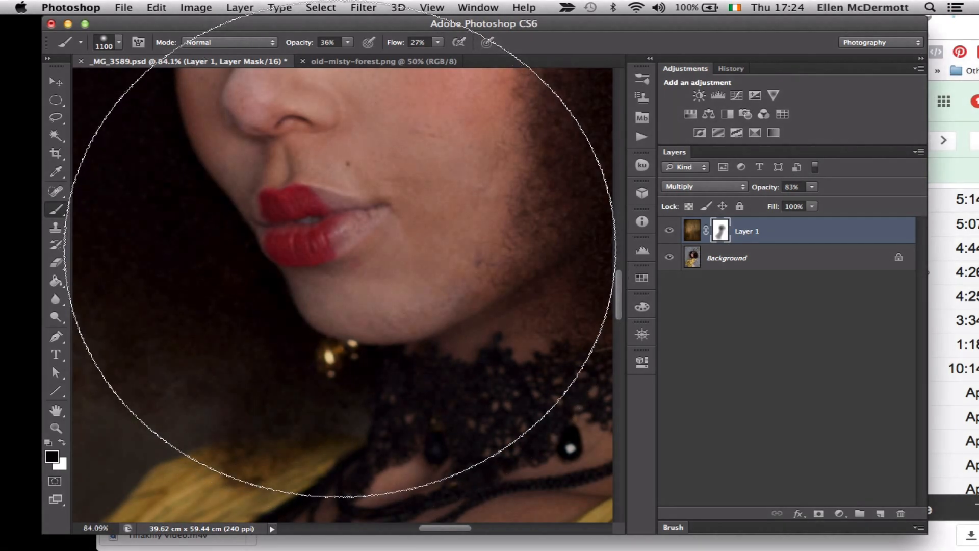
pyautogui.click(233, 11)
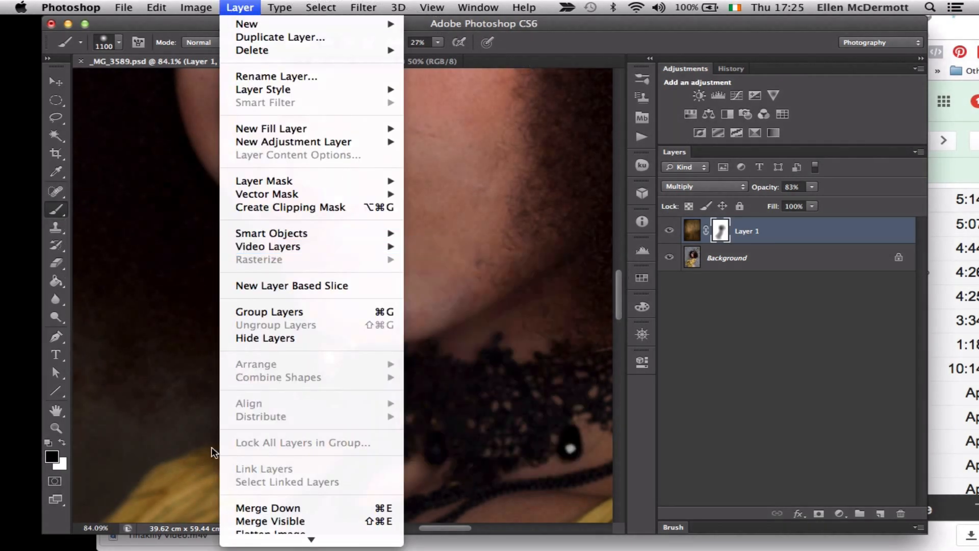
pyautogui.press('Escape')
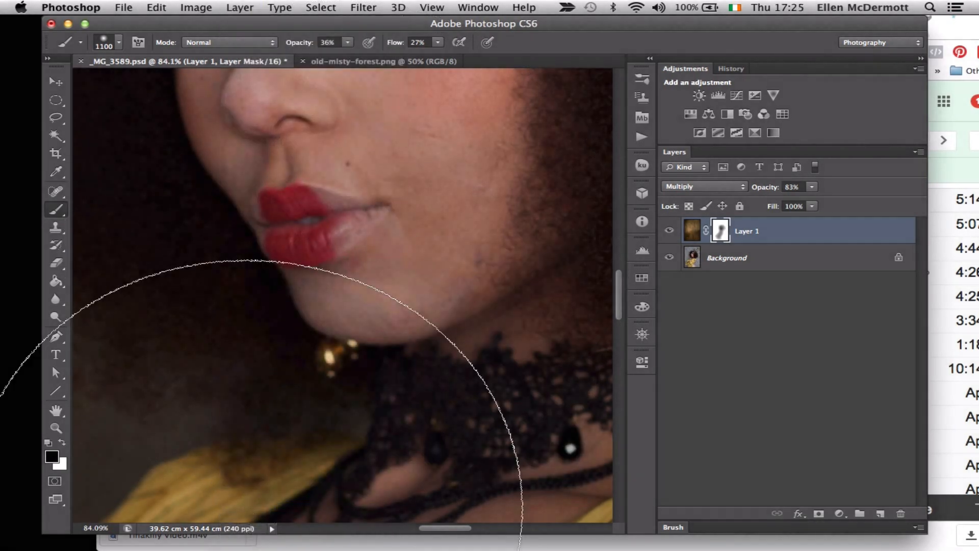
pyautogui.hotkey('ctrl', 'e')
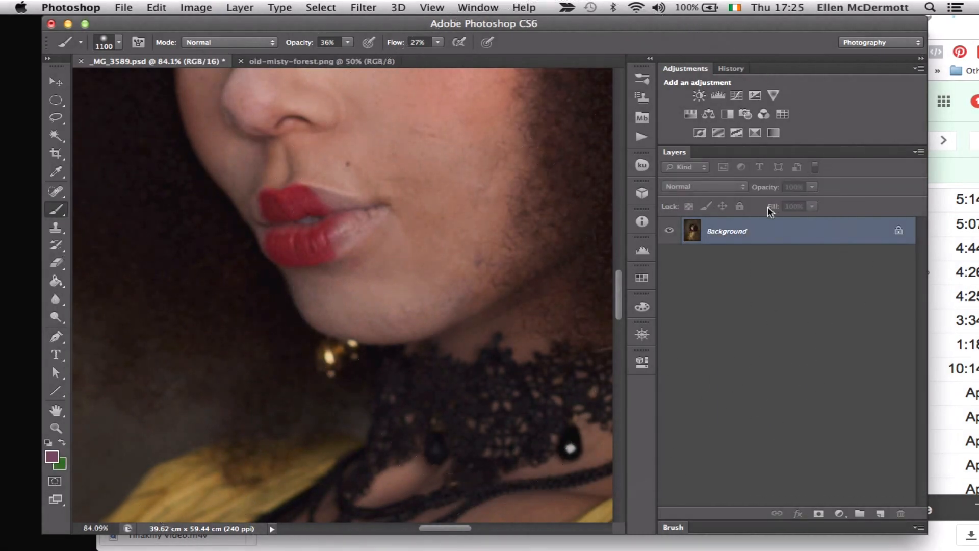
# Reduce the brush size to 25 px for detail work on the woman's lips.
pyautogui.press('[')
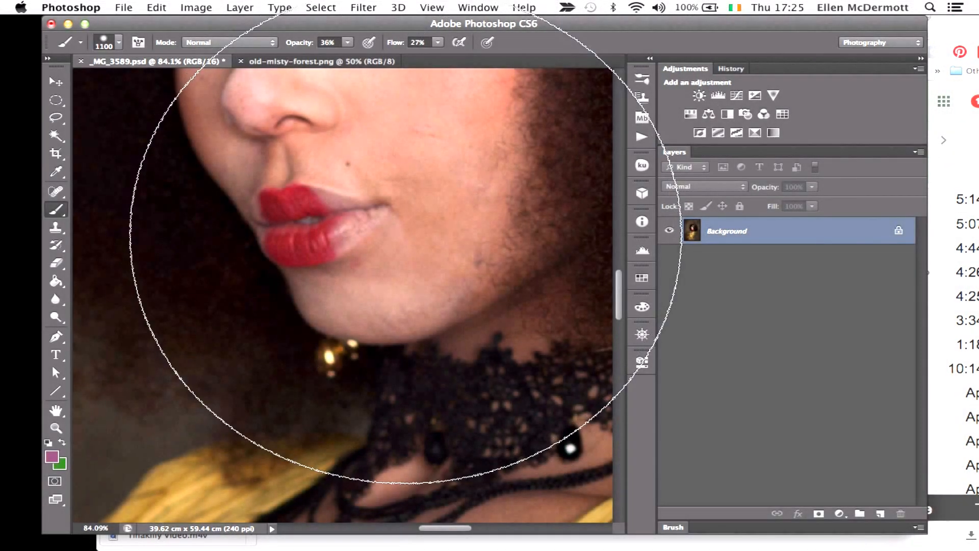
pyautogui.press('[')
pyautogui.press('[')
pyautogui.press('[')
pyautogui.press('[')
pyautogui.press('[')
pyautogui.press('[')
pyautogui.press('[')
pyautogui.press('[')
pyautogui.press('[')
pyautogui.press('[')
pyautogui.press('[')
pyautogui.press('[')
pyautogui.press('[')
pyautogui.press('[')
pyautogui.press('[')
pyautogui.press('[')
pyautogui.press('[')
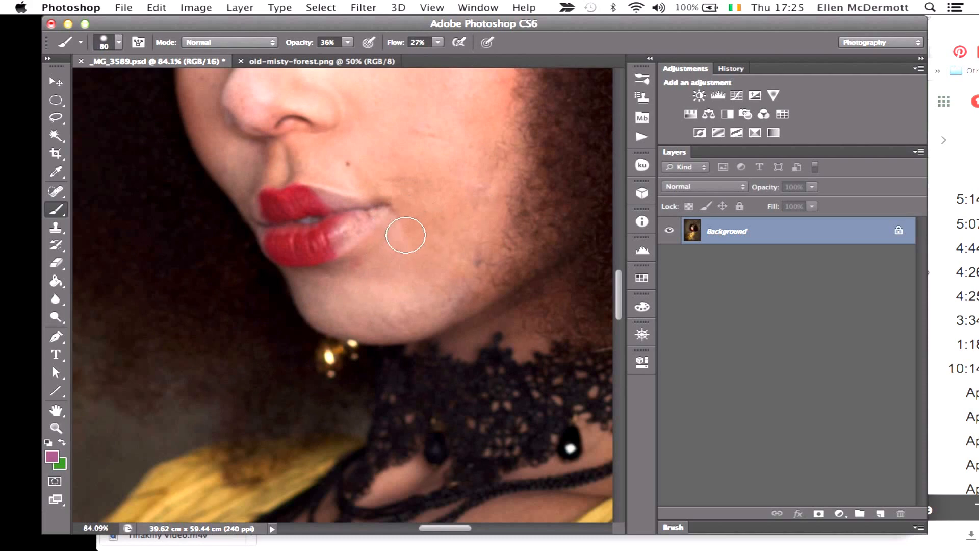
pyautogui.scroll(5, 323, 204)
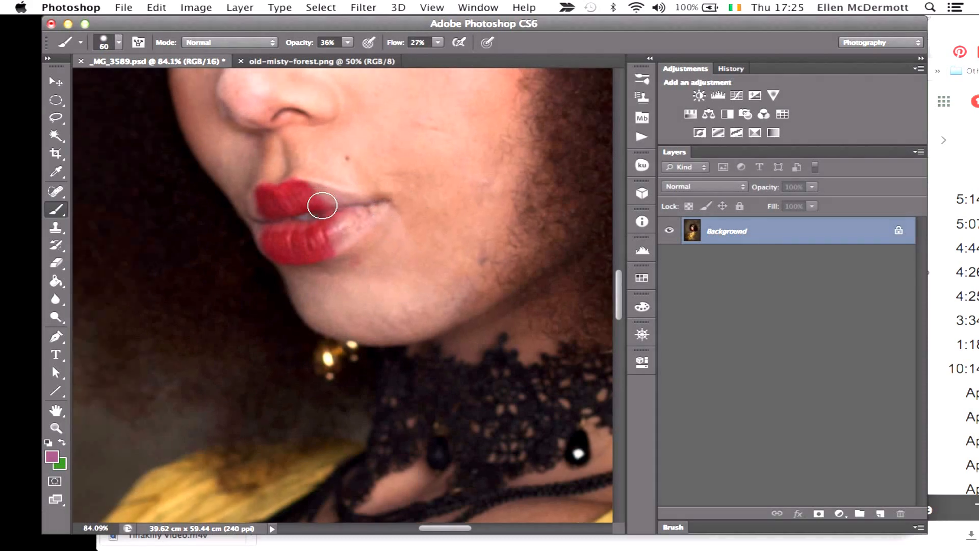
pyautogui.scroll(-2, 323, 205)
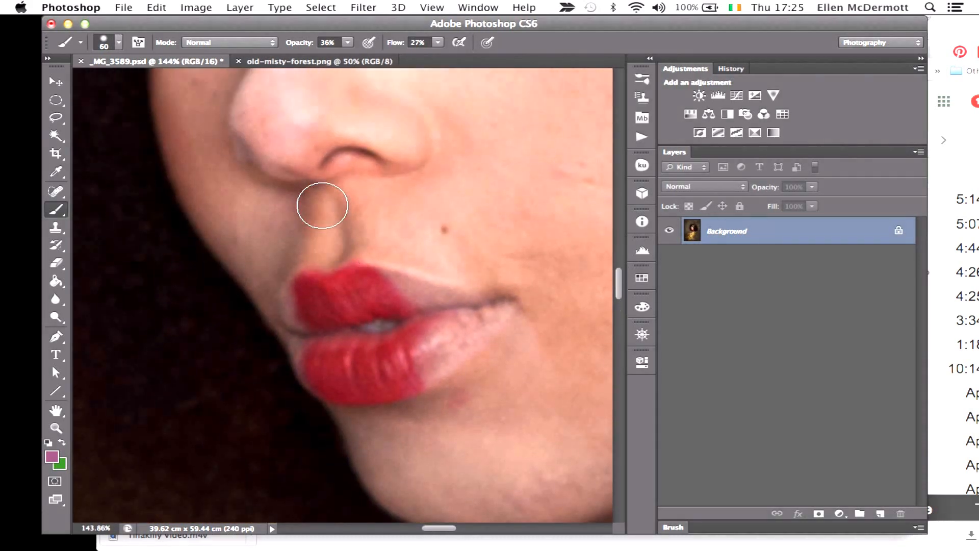
pyautogui.scroll(4, 322, 205)
pyautogui.scroll(1, 322, 205)
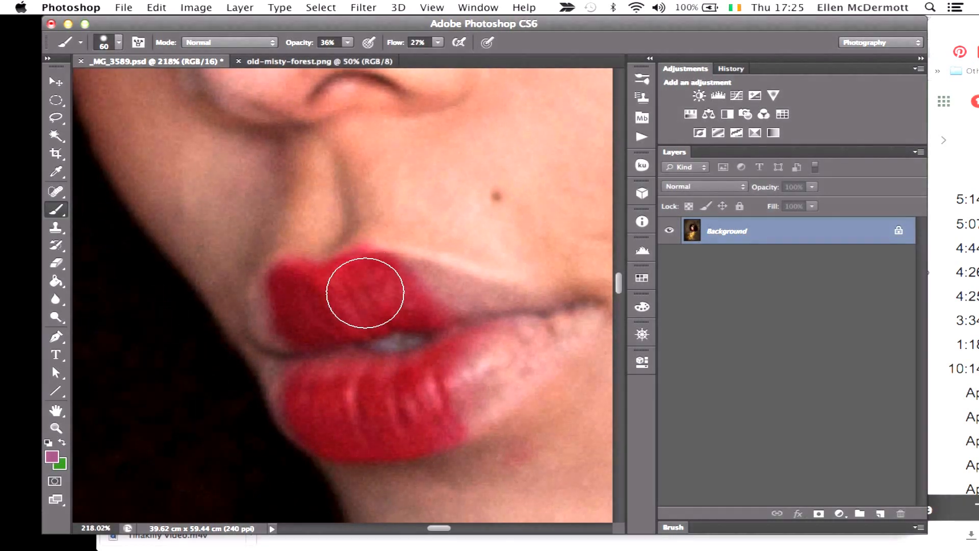
pyautogui.press('[')
pyautogui.press('[')
pyautogui.press('[')
pyautogui.press('[')
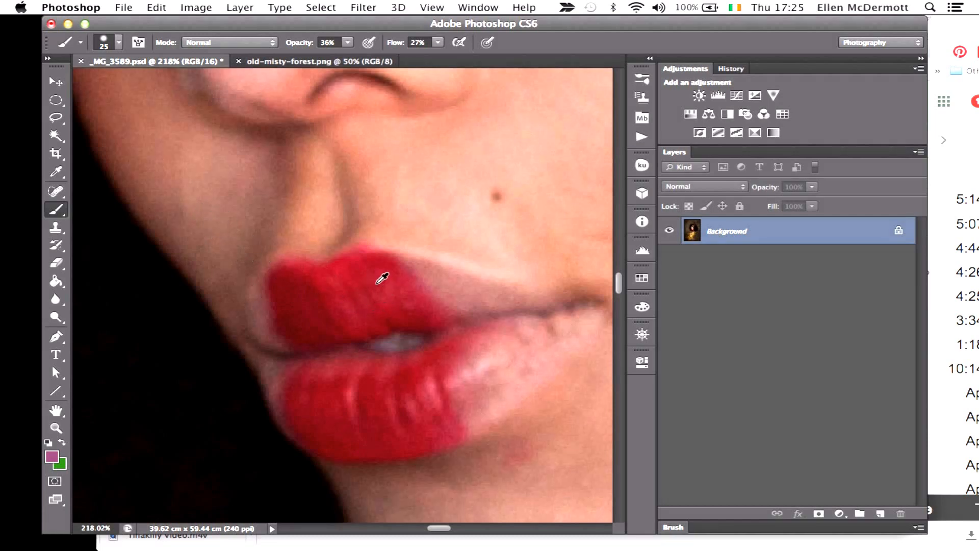
# Sample the lipstick red and paint over the pale corner of the upper lip at 23%, then 50% brush opacity.
pyautogui.click(347, 43)
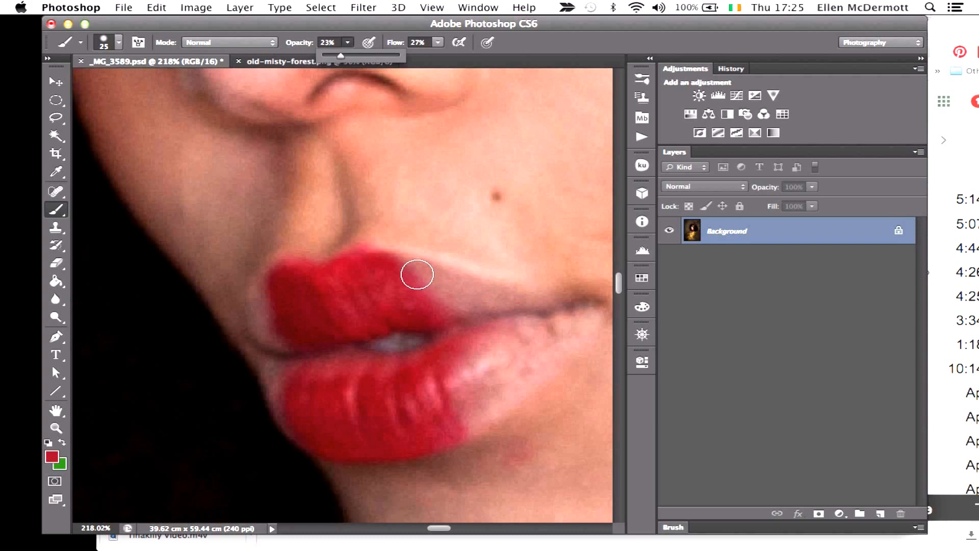
pyautogui.click(417, 274)
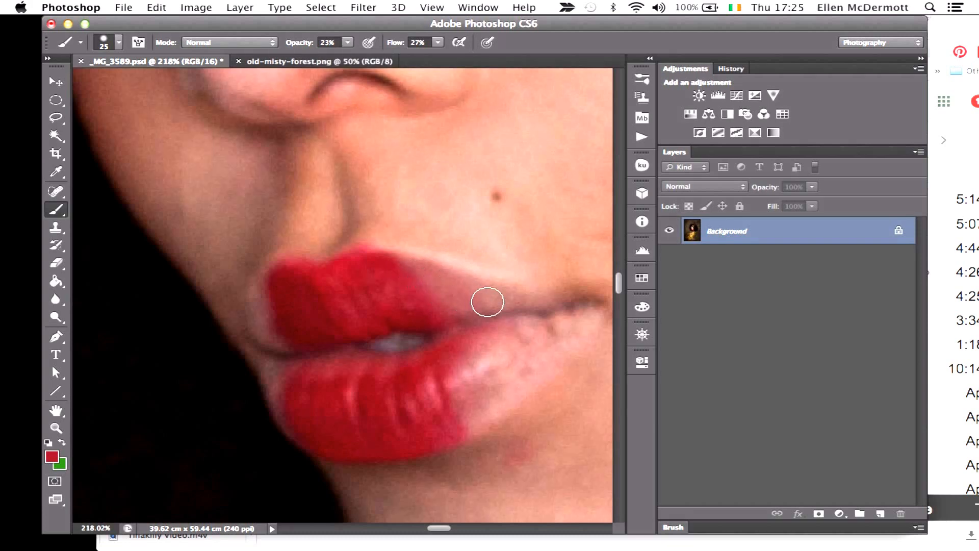
pyautogui.click(348, 43)
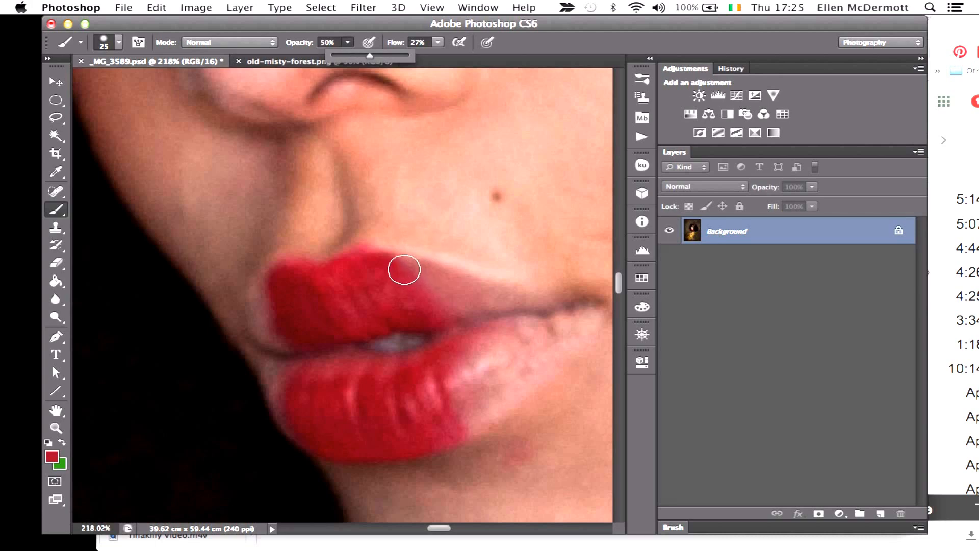
pyautogui.click(388, 257)
pyautogui.moveTo(393, 264)
pyautogui.mouseDown()
pyautogui.moveTo(427, 281)
pyautogui.moveTo(399, 269)
pyautogui.moveTo(539, 301)
pyautogui.moveTo(444, 301)
pyautogui.moveTo(499, 306)
pyautogui.moveTo(437, 296)
pyautogui.moveTo(451, 296)
pyautogui.moveTo(422, 271)
pyautogui.mouseUp()
# Raise the brush opacity to 83% and paint lipstick red over the pale outer parts of the upper and lower lips.
pyautogui.click(348, 42)
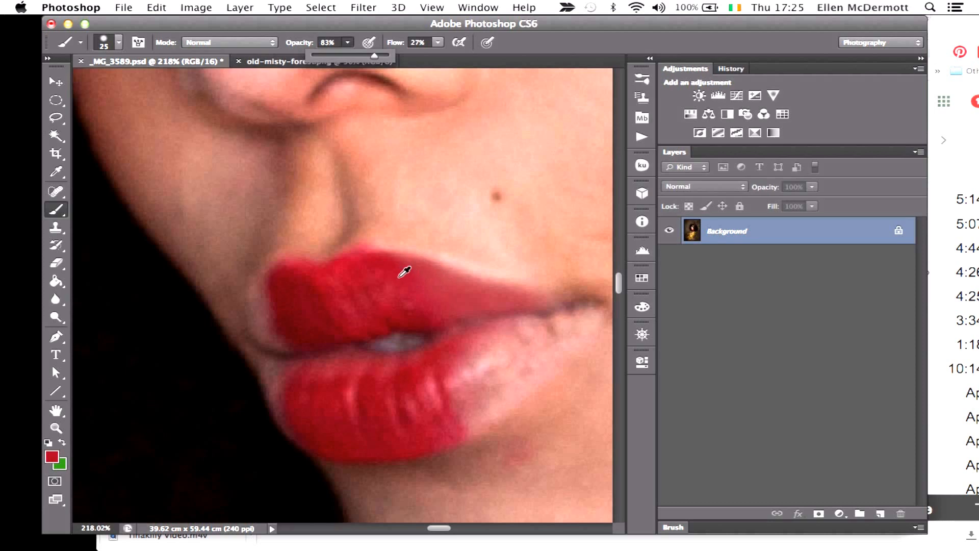
pyautogui.click(382, 258)
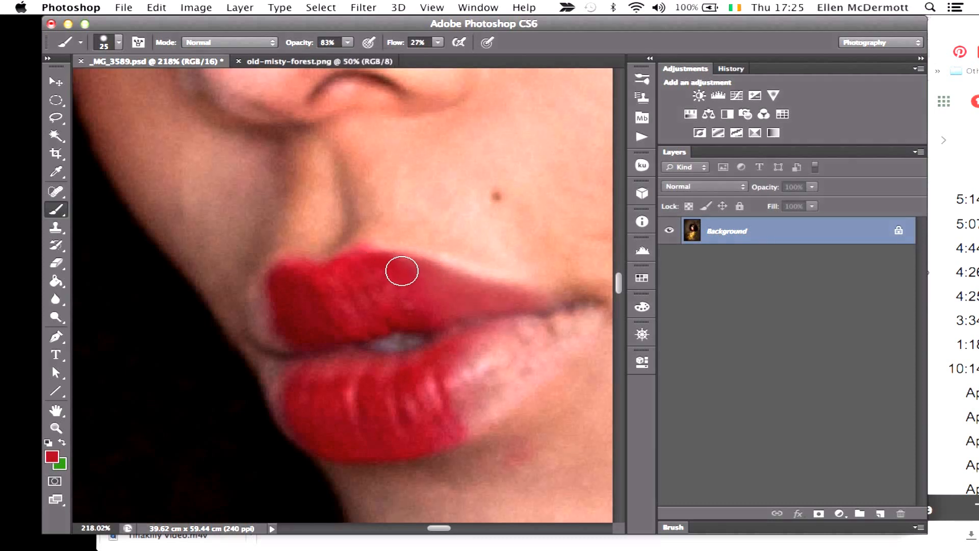
pyautogui.moveTo(401, 271)
pyautogui.mouseDown()
pyautogui.moveTo(514, 302)
pyautogui.moveTo(430, 309)
pyautogui.mouseUp()
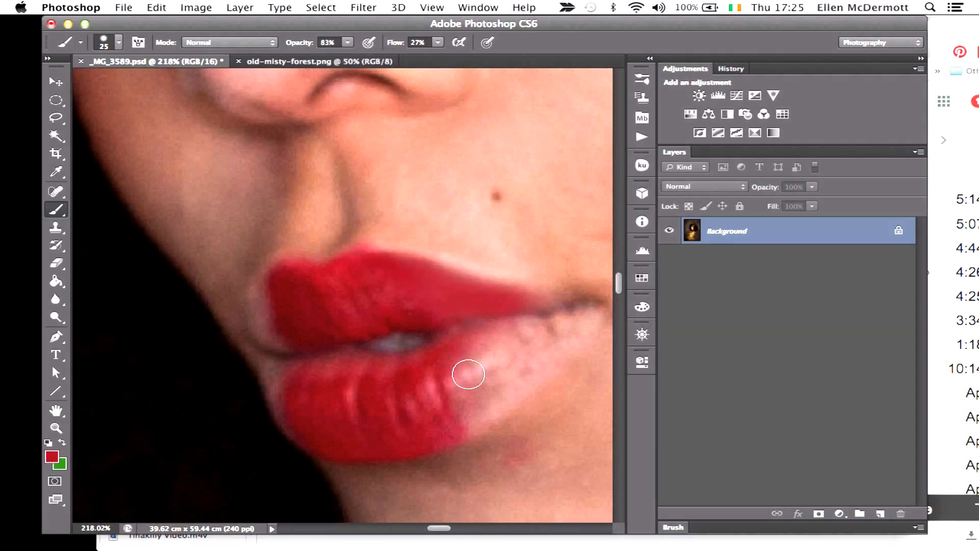
pyautogui.moveTo(469, 373)
pyautogui.mouseDown()
pyautogui.moveTo(492, 336)
pyautogui.moveTo(448, 389)
pyautogui.moveTo(492, 365)
pyautogui.moveTo(460, 420)
pyautogui.moveTo(564, 323)
pyautogui.moveTo(496, 375)
pyautogui.moveTo(520, 331)
pyautogui.moveTo(543, 339)
pyautogui.moveTo(519, 383)
pyautogui.moveTo(473, 423)
pyautogui.moveTo(562, 335)
pyautogui.moveTo(516, 336)
pyautogui.moveTo(491, 369)
pyautogui.moveTo(469, 373)
pyautogui.moveTo(504, 330)
pyautogui.moveTo(535, 333)
pyautogui.moveTo(517, 350)
pyautogui.mouseUp()
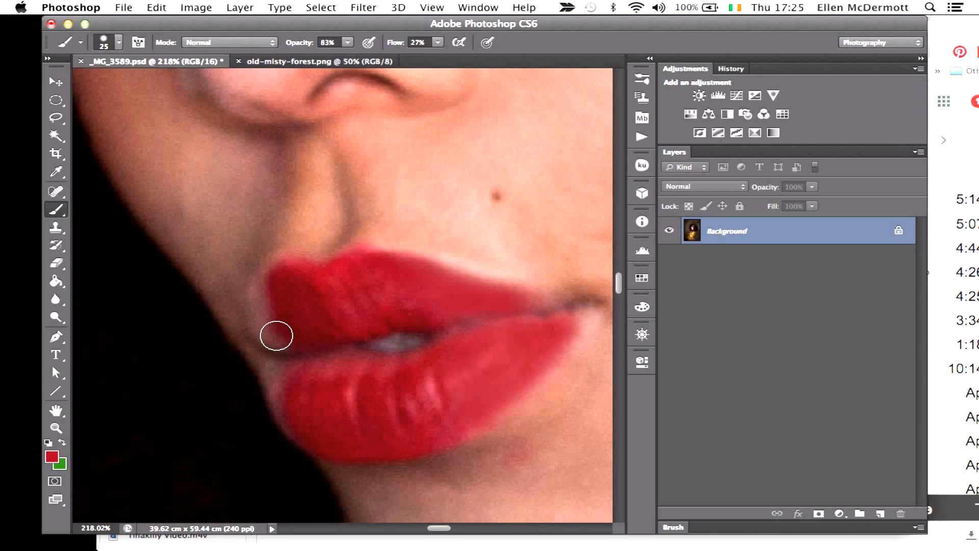
# Sample a darker red from the upper lip and fill out its left edge with a 15 px brush.
pyautogui.keyDown('alt'); pyautogui.click(281, 317); pyautogui.keyUp('alt')
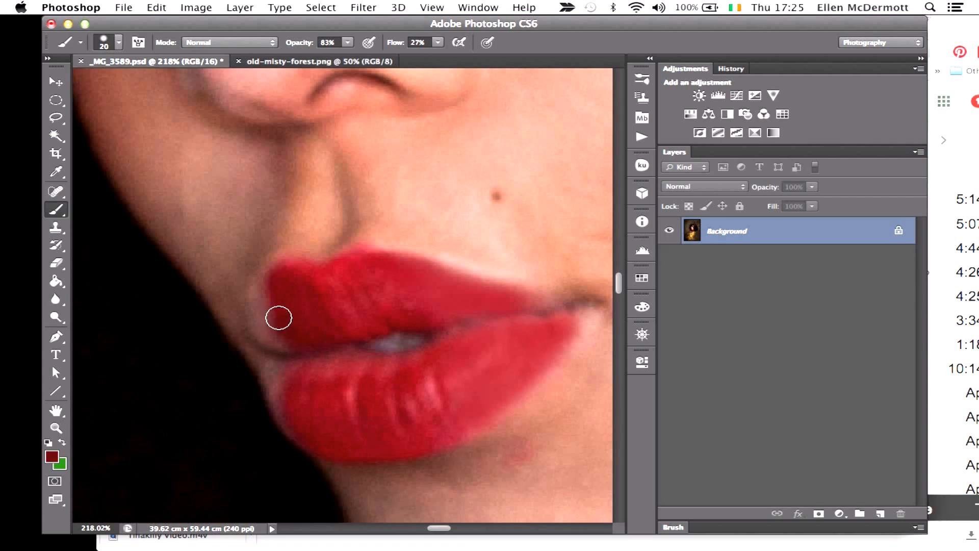
pyautogui.press('[')
pyautogui.moveTo(276, 276)
pyautogui.mouseDown()
pyautogui.moveTo(261, 292)
pyautogui.moveTo(260, 325)
pyautogui.moveTo(286, 342)
pyautogui.moveTo(264, 316)
pyautogui.moveTo(267, 285)
pyautogui.mouseUp()
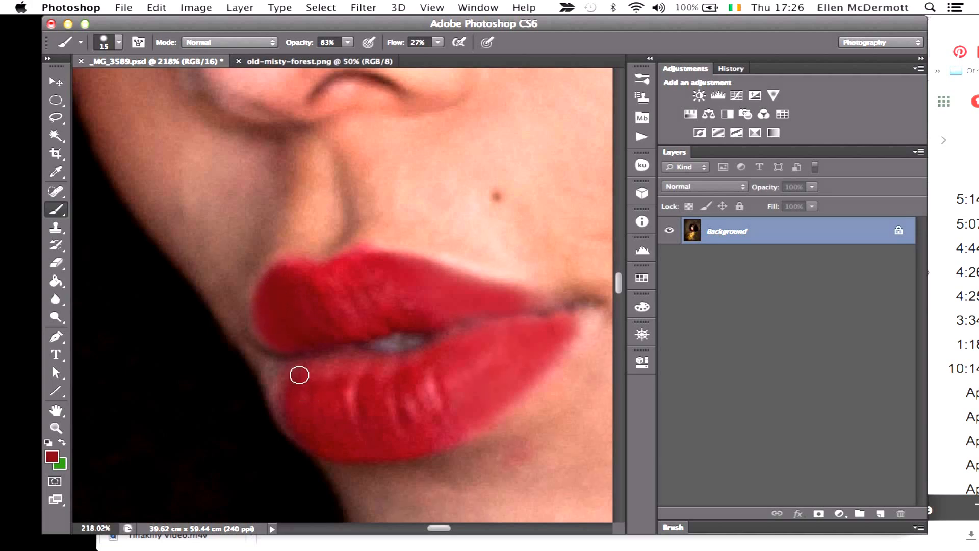
# Clone the natural lip texture onto the freshly painted part of the lower lip with a 25 px Clone Stamp.
pyautogui.click(56, 228)
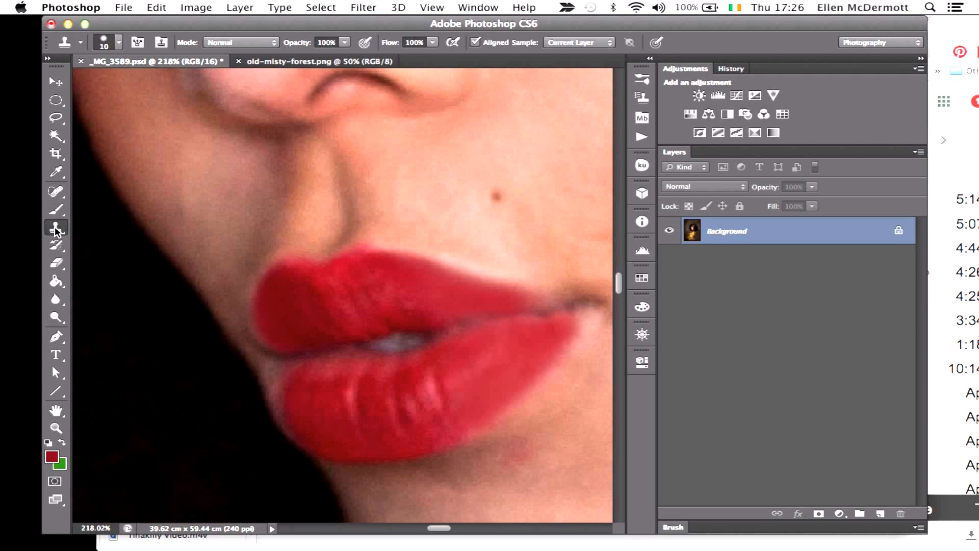
pyautogui.press(']')
pyautogui.press(']')
pyautogui.press(']')
pyautogui.keyDown('alt'); pyautogui.click(397, 380); pyautogui.keyUp('alt')
pyautogui.click(457, 365)
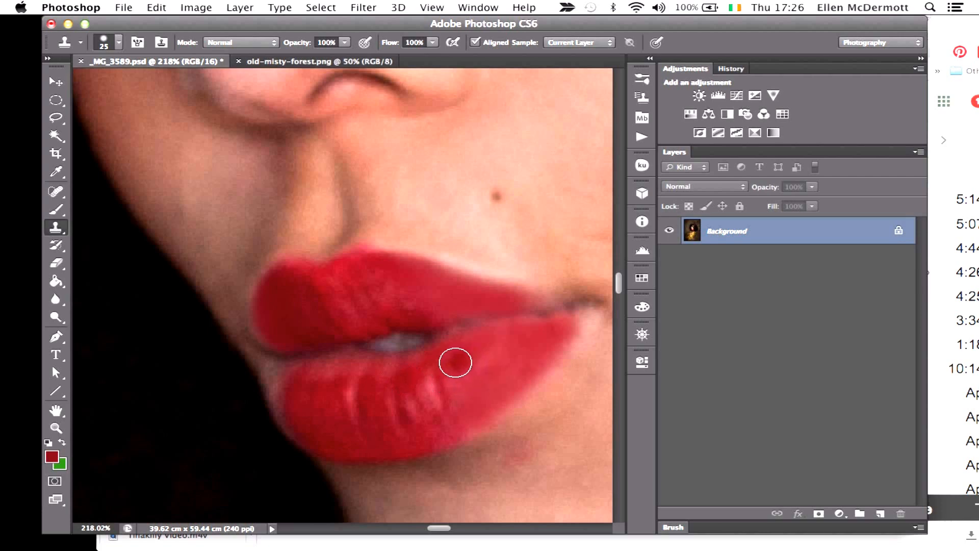
pyautogui.moveTo(450, 362)
pyautogui.mouseDown()
pyautogui.moveTo(470, 397)
pyautogui.moveTo(473, 353)
pyautogui.moveTo(487, 361)
pyautogui.moveTo(505, 341)
pyautogui.mouseUp()
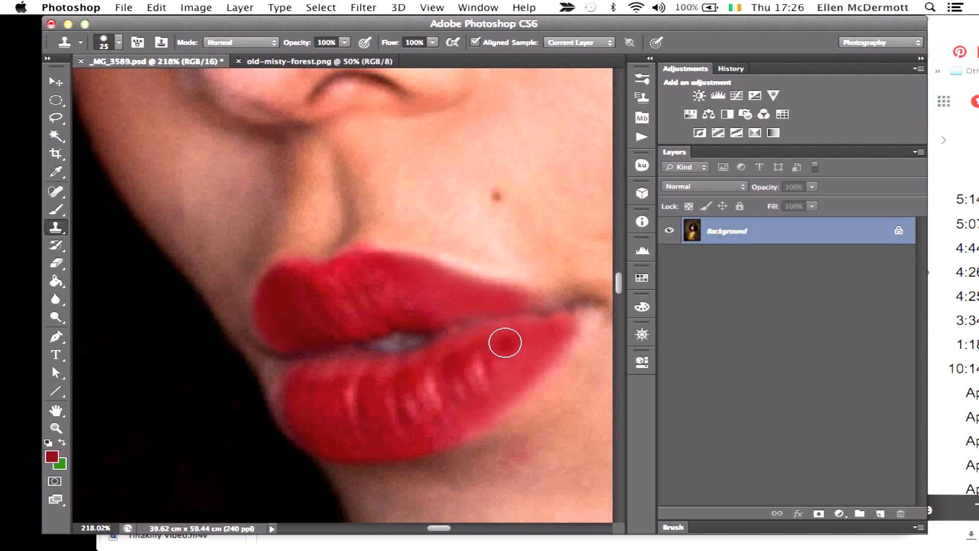
# Clone lip texture across the painted part of the upper lip and out to the lower lip's right corner.
pyautogui.moveTo(380, 276)
pyautogui.mouseDown()
pyautogui.moveTo(415, 292)
pyautogui.moveTo(429, 295)
pyautogui.moveTo(405, 290)
pyautogui.moveTo(397, 274)
pyautogui.moveTo(466, 296)
pyautogui.moveTo(399, 308)
pyautogui.moveTo(485, 304)
pyautogui.mouseUp()
pyautogui.keyDown('alt'); pyautogui.click(373, 286); pyautogui.keyUp('alt')
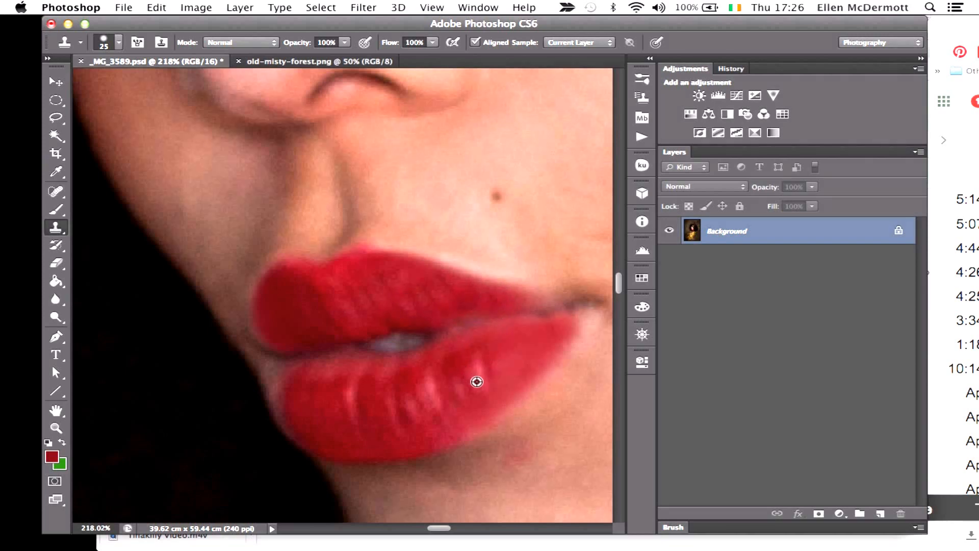
pyautogui.moveTo(467, 391); pyautogui.dragTo(532, 342)
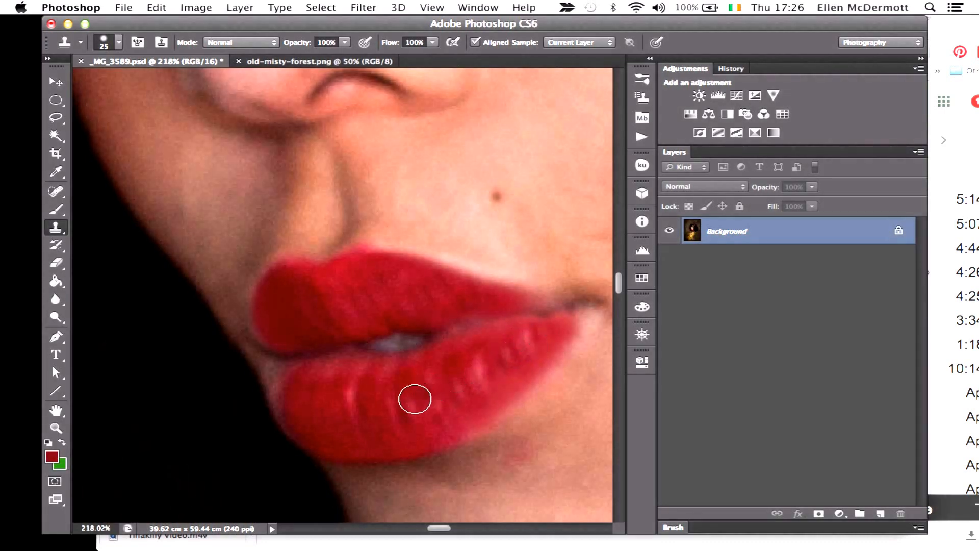
# Remove the crease and marks on the cheek beside the mouth with a 20 px content-aware Spot Healing Brush.
pyautogui.hscroll(10, 378, 370)
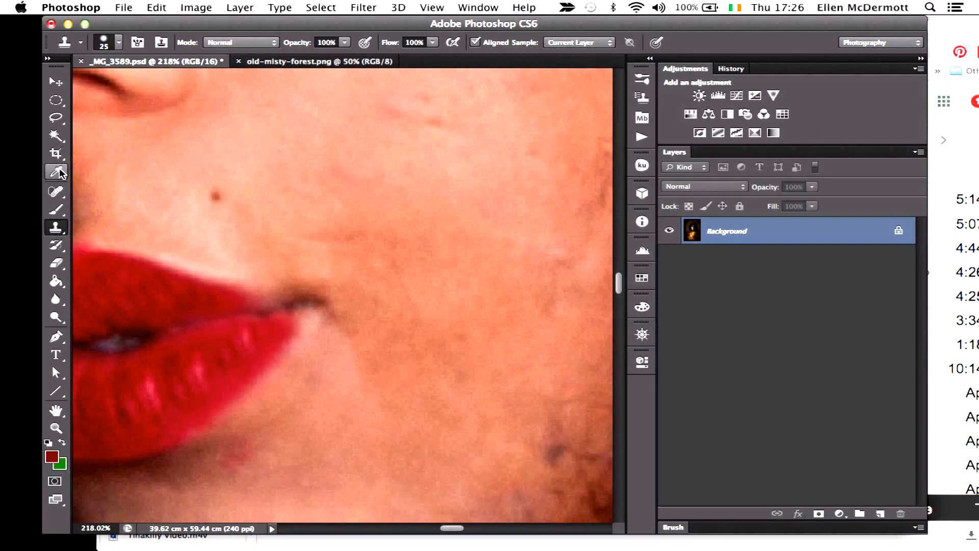
pyautogui.click(55, 192)
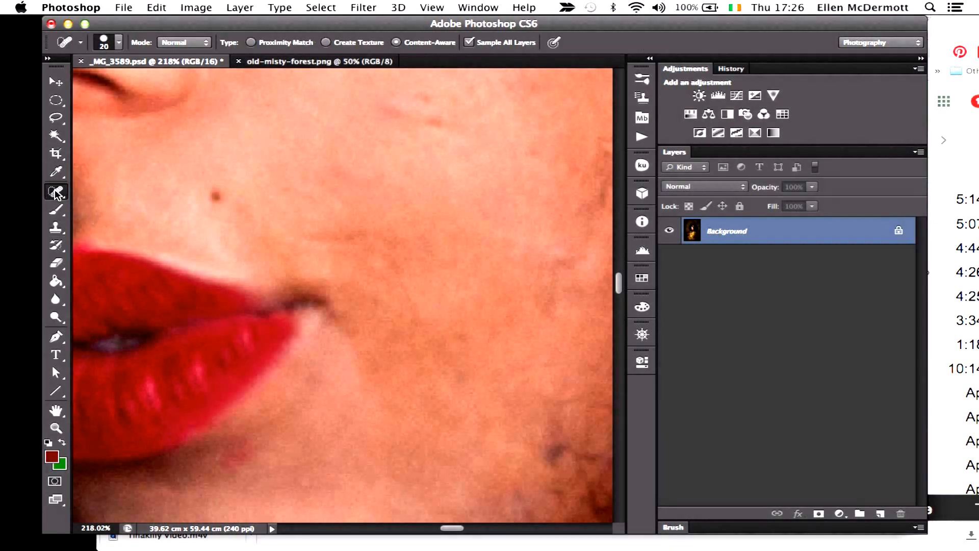
pyautogui.moveTo(301, 221); pyautogui.dragTo(367, 251)
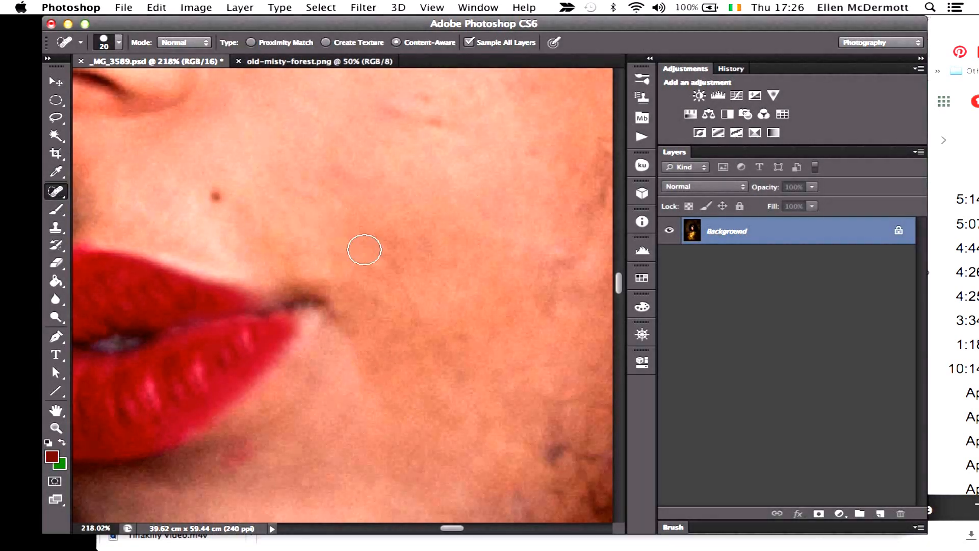
pyautogui.moveTo(382, 95); pyautogui.dragTo(442, 121)
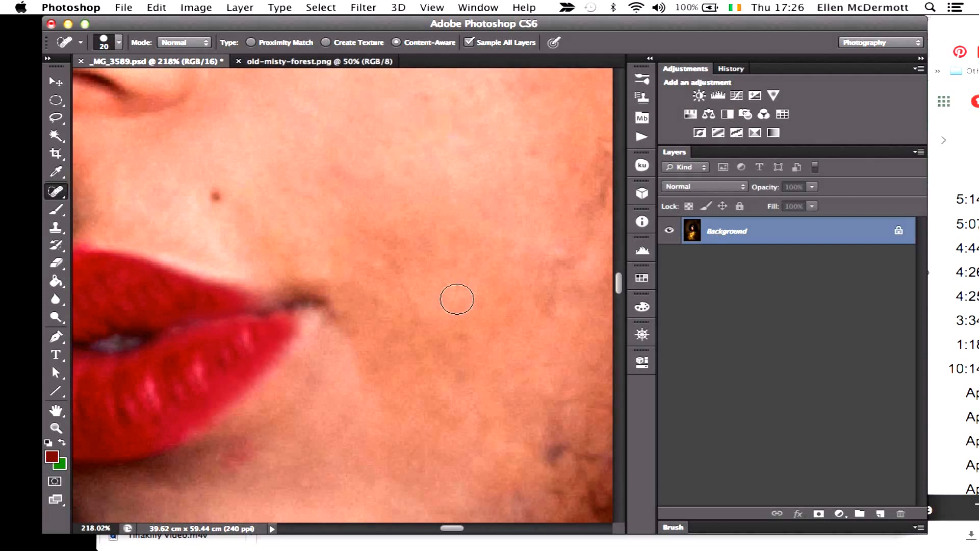
# Heal the dark marks along the jaw and chin and the red smudge below the lower lip.
pyautogui.scroll(-5, 457, 299)
pyautogui.moveTo(505, 269); pyautogui.dragTo(533, 287)
pyautogui.moveTo(482, 346); pyautogui.dragTo(508, 323)
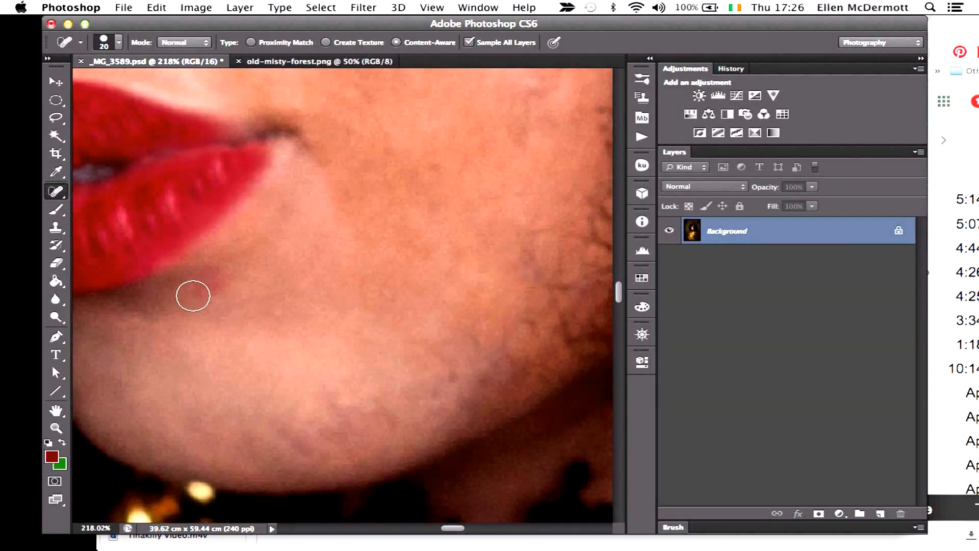
pyautogui.moveTo(192, 291); pyautogui.dragTo(227, 292)
pyautogui.moveTo(258, 446)
pyautogui.mouseDown()
pyautogui.moveTo(351, 427)
pyautogui.moveTo(477, 362)
pyautogui.mouseUp()
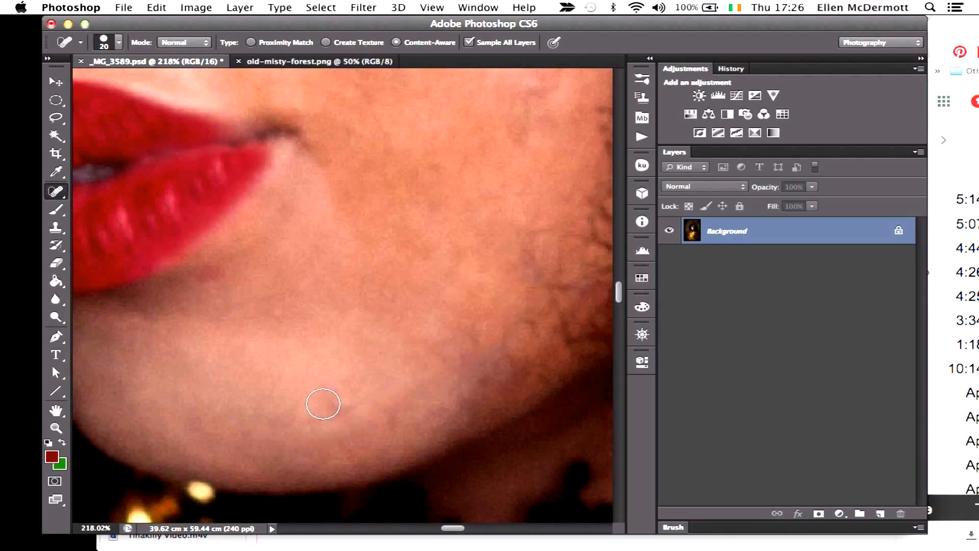
pyautogui.moveTo(322, 404); pyautogui.dragTo(365, 398)
# Heal the remaining small blemishes on the upper and outer cheek.
pyautogui.scroll(10, 365, 398)
pyautogui.hscroll(2, 476, 382)
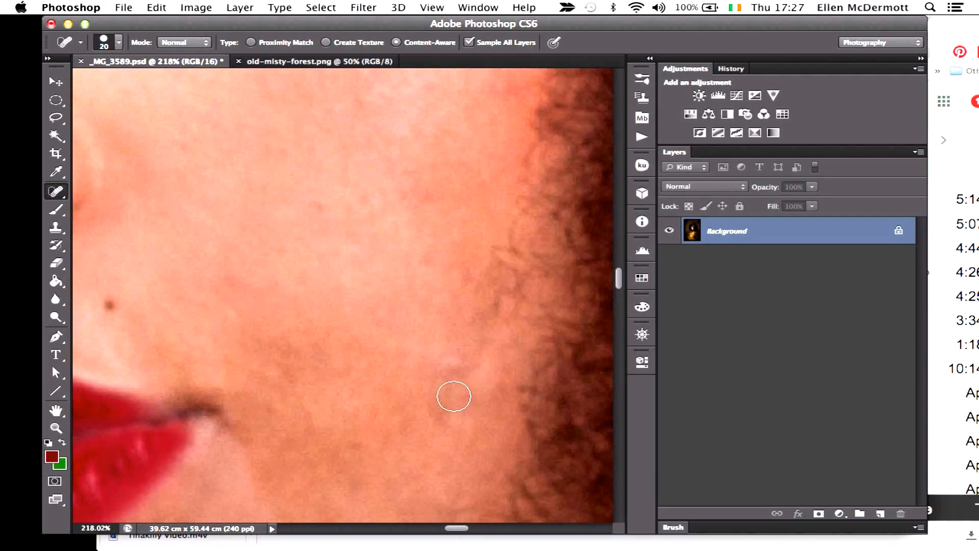
pyautogui.moveTo(452, 395); pyautogui.dragTo(450, 350)
pyautogui.moveTo(321, 210); pyautogui.dragTo(317, 196)
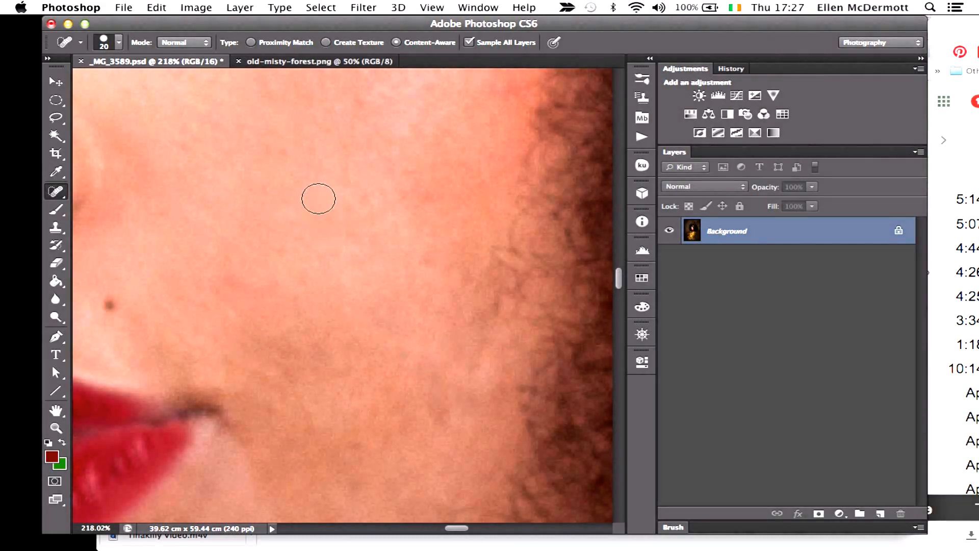
# Heal the stray hairs and marks between the eyebrows, beside the bridge of the nose.
pyautogui.scroll(5, 318, 199)
pyautogui.scroll(5, 318, 198)
pyautogui.hscroll(-12, 318, 199)
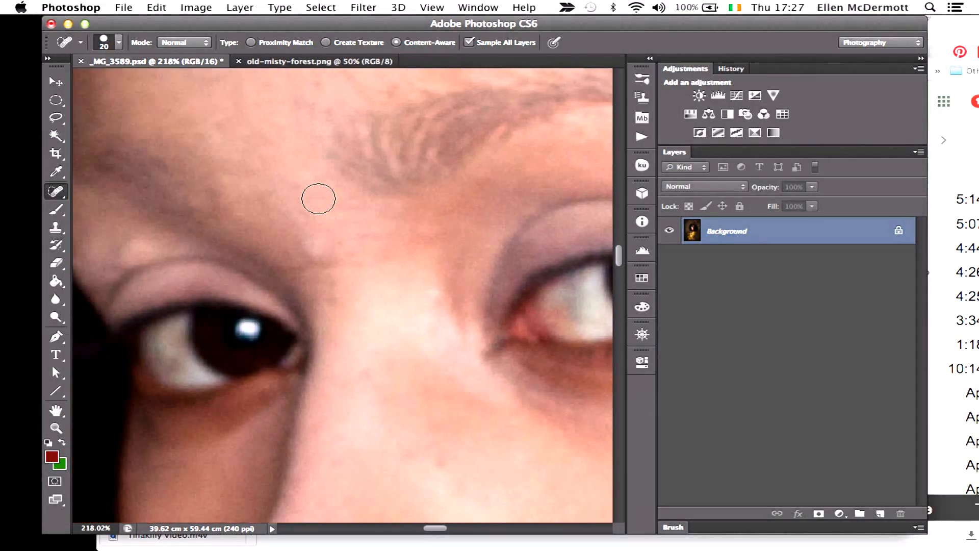
pyautogui.moveTo(304, 214)
pyautogui.mouseDown()
pyautogui.moveTo(323, 262)
pyautogui.moveTo(294, 316)
pyautogui.mouseUp()
# Touch up the skin on the narrow shaded side of the face and review the whole retouched face.
pyautogui.scroll(10, 323, 261)
pyautogui.hscroll(-5, 323, 261)
pyautogui.scroll(-15, 294, 317)
pyautogui.hscroll(6, 295, 317)
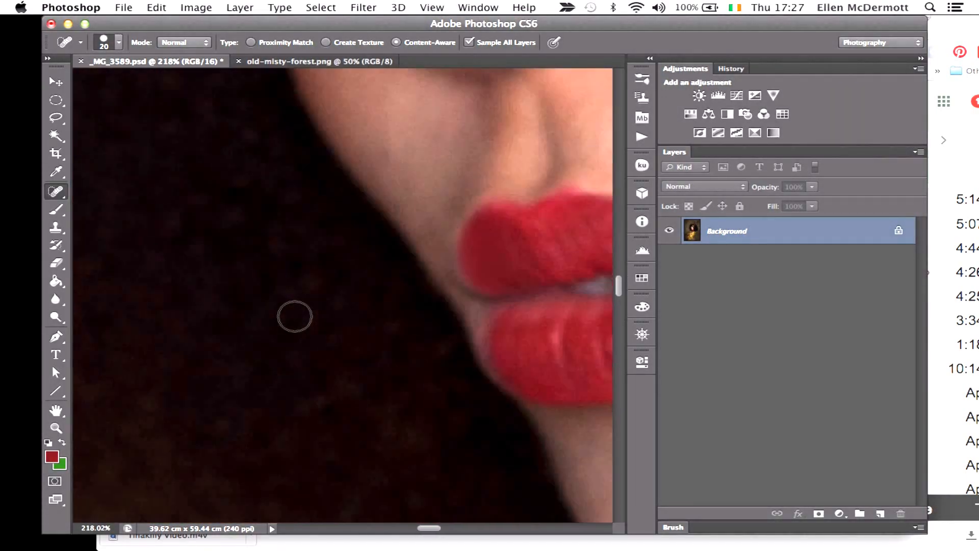
pyautogui.scroll(4, 295, 317)
pyautogui.moveTo(284, 196)
pyautogui.mouseDown()
pyautogui.moveTo(278, 232)
pyautogui.moveTo(301, 237)
pyautogui.mouseUp()
pyautogui.hscroll(5, 345, 361)
pyautogui.scroll(-2, 346, 361)
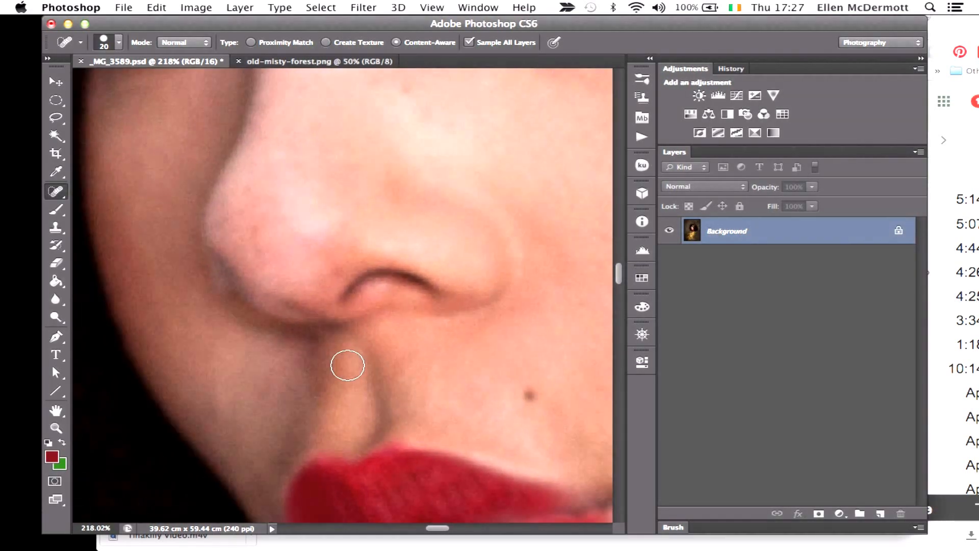
pyautogui.scroll(-6, 347, 365)
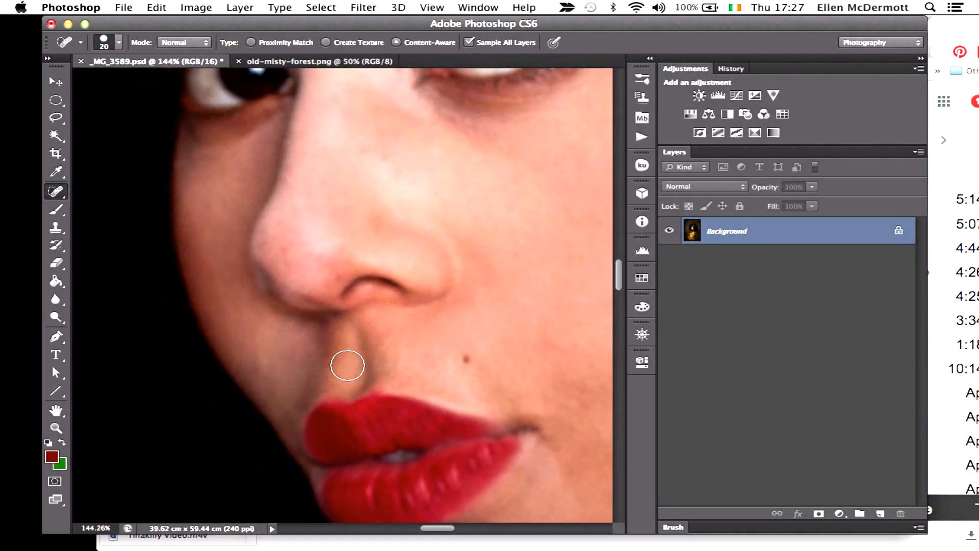
pyautogui.scroll(-1, 347, 365)
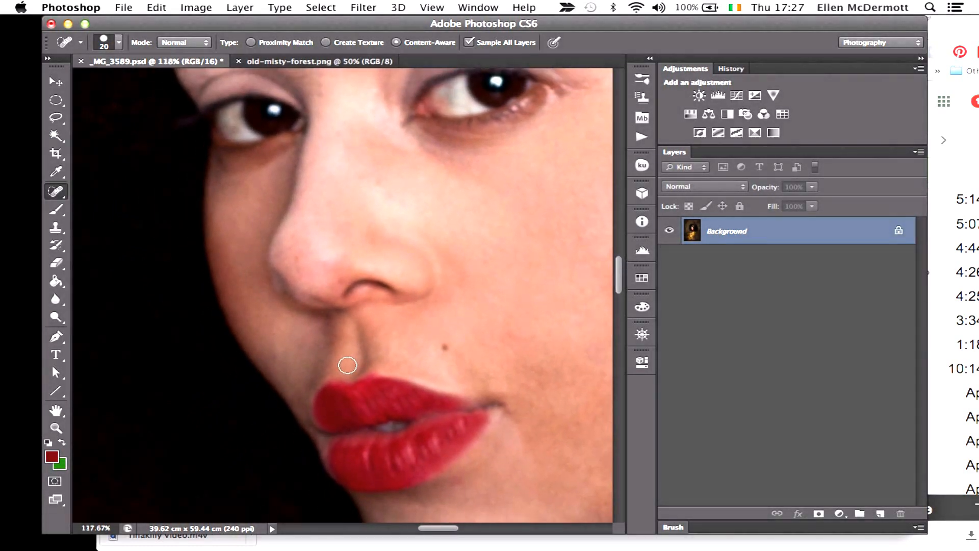
pyautogui.scroll(5, 347, 365)
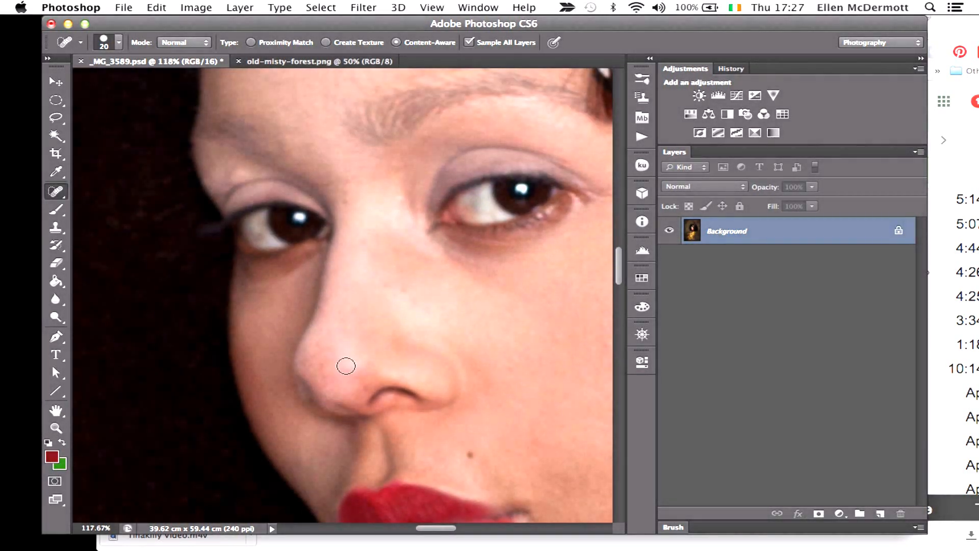
pyautogui.scroll(-6, 346, 366)
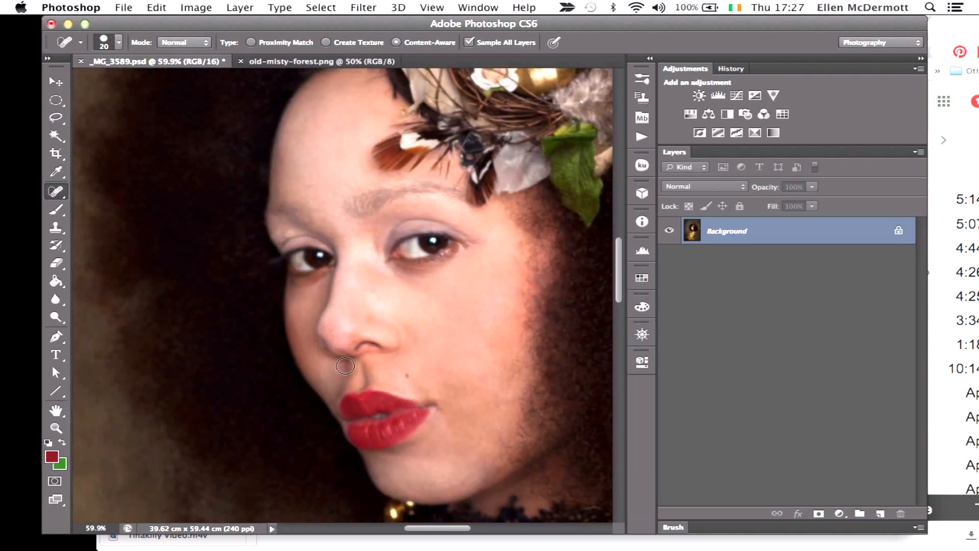
# Load a speckled textured tip of 78 px for the Brush tool from the brush presets.
pyautogui.scroll(1, 345, 365)
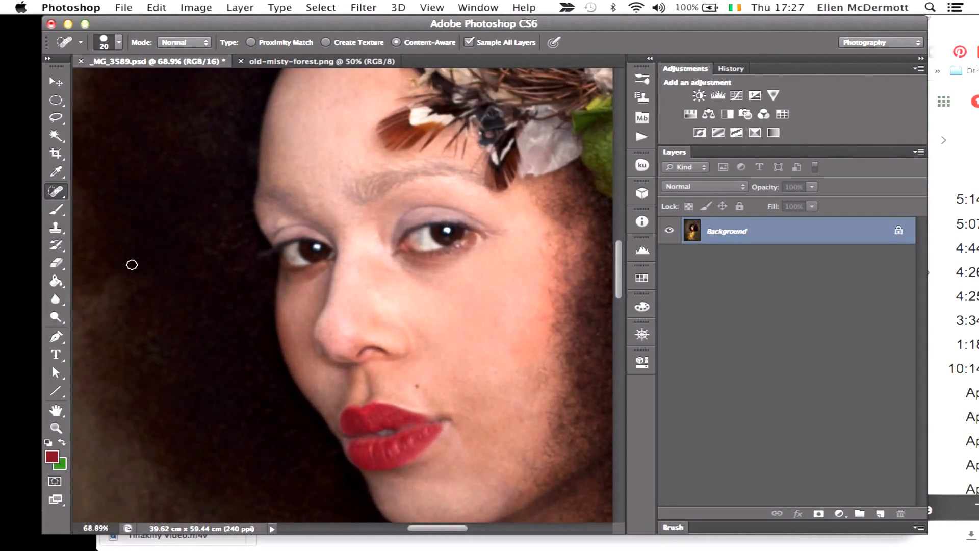
pyautogui.click(56, 209)
pyautogui.click(104, 44)
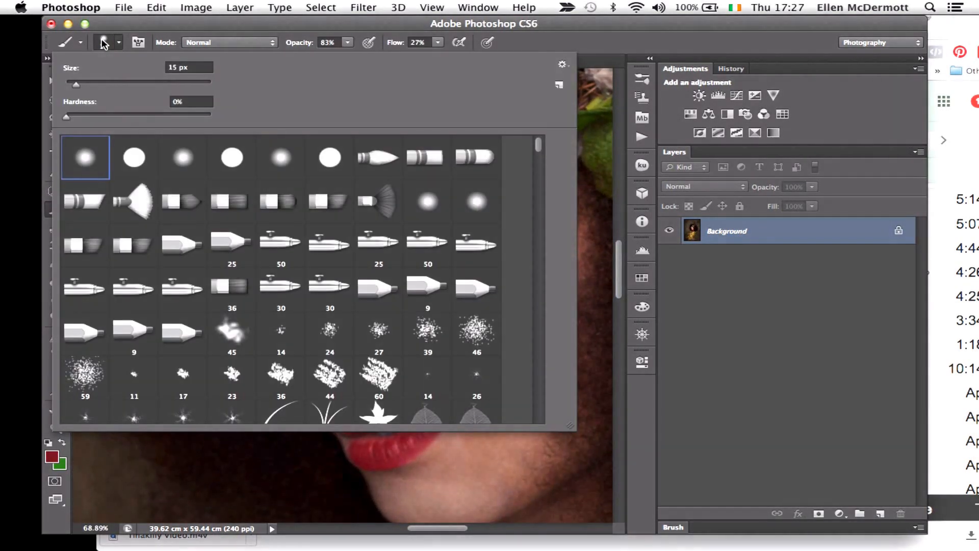
pyautogui.click(56, 191)
pyautogui.click(105, 38)
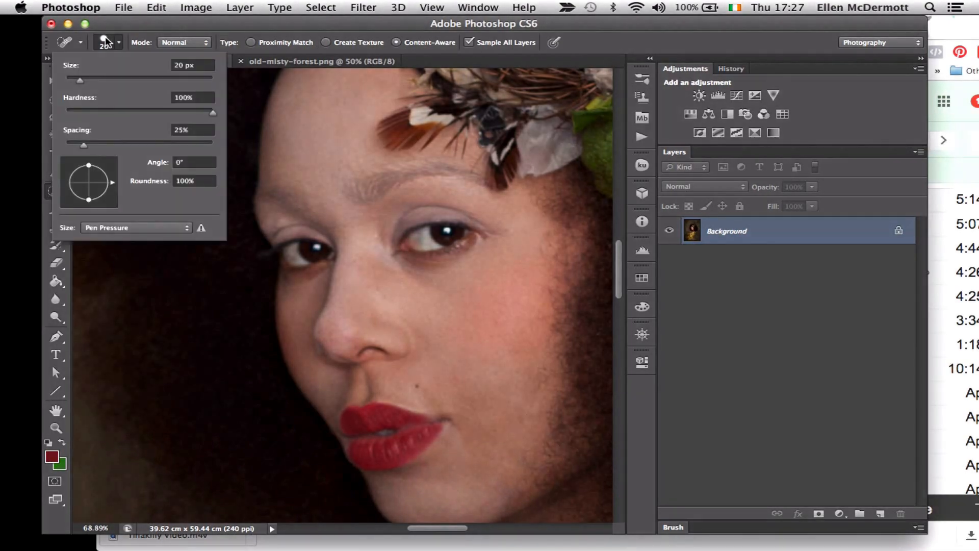
pyautogui.press('b')
pyautogui.scroll(-5, 235, 294)
pyautogui.scroll(-15, 235, 294)
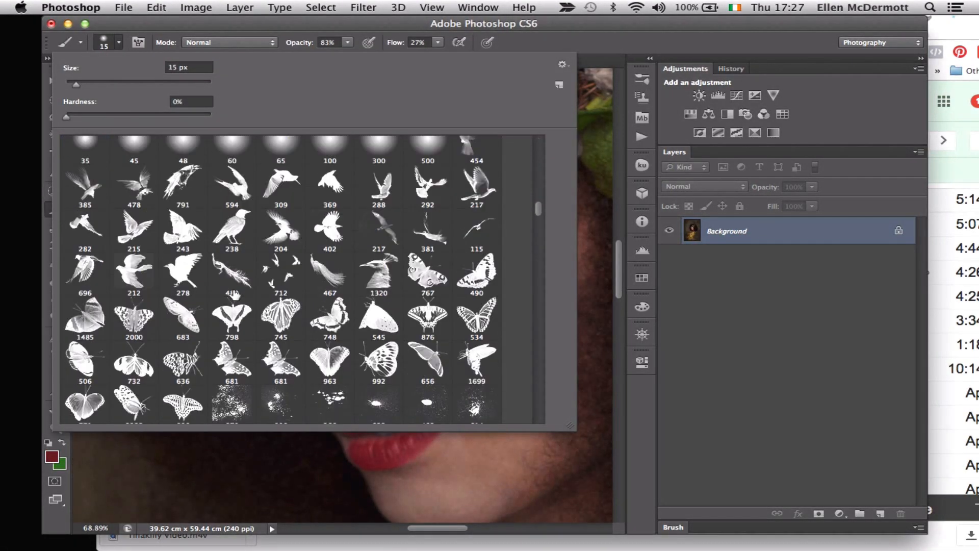
pyautogui.scroll(-10, 235, 295)
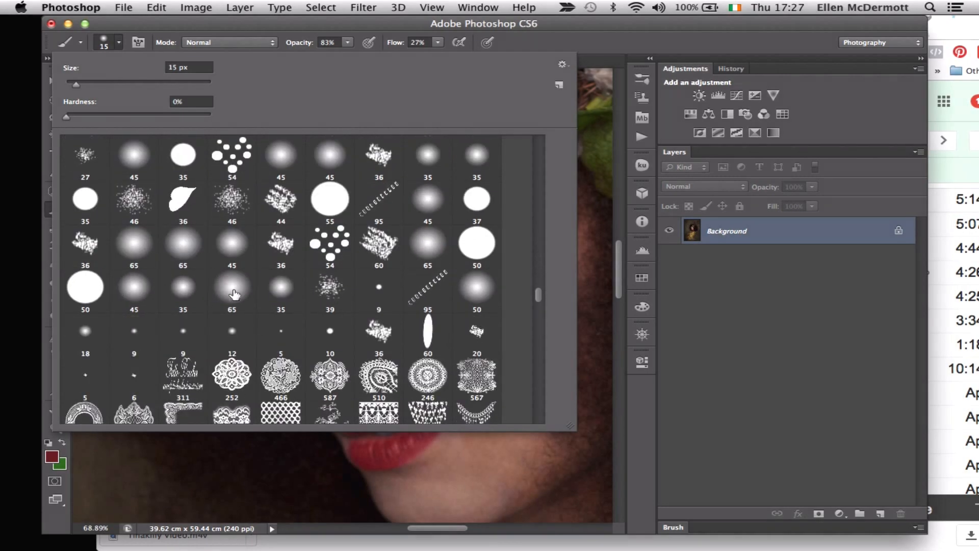
pyautogui.doubleClick(78, 302)
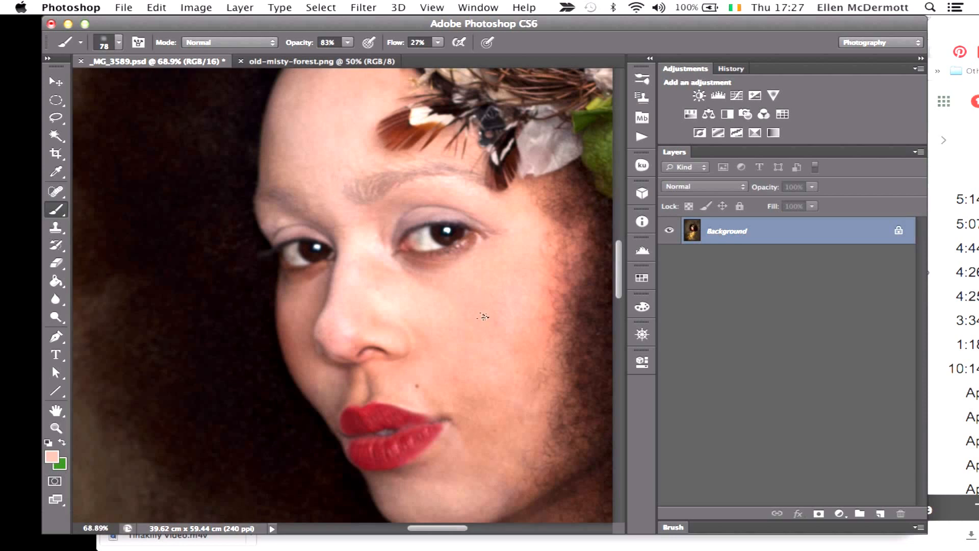
# Enlarge the speckled brush to 175 px and pick a lighter skin tone as the foreground color.
pyautogui.press(']')
pyautogui.press(']')
pyautogui.press(']')
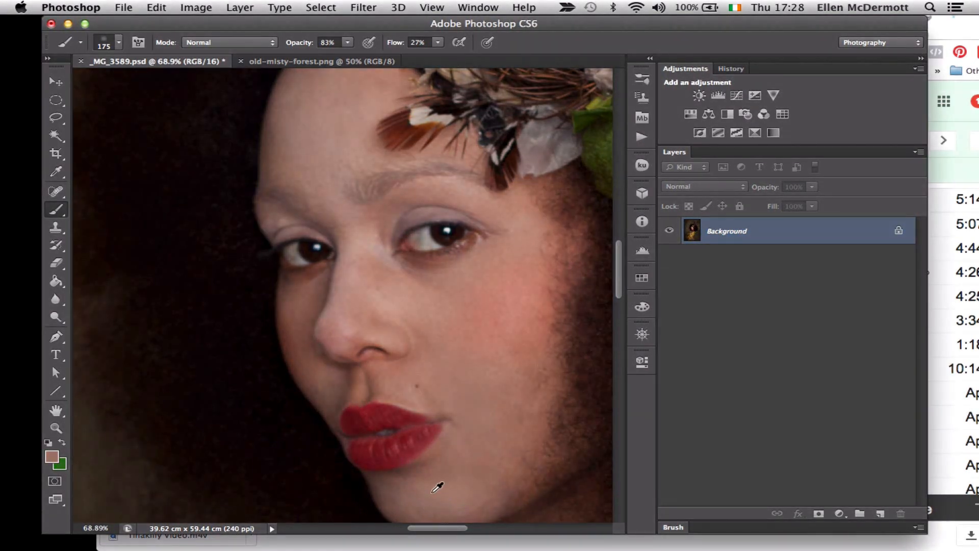
pyautogui.click(52, 457)
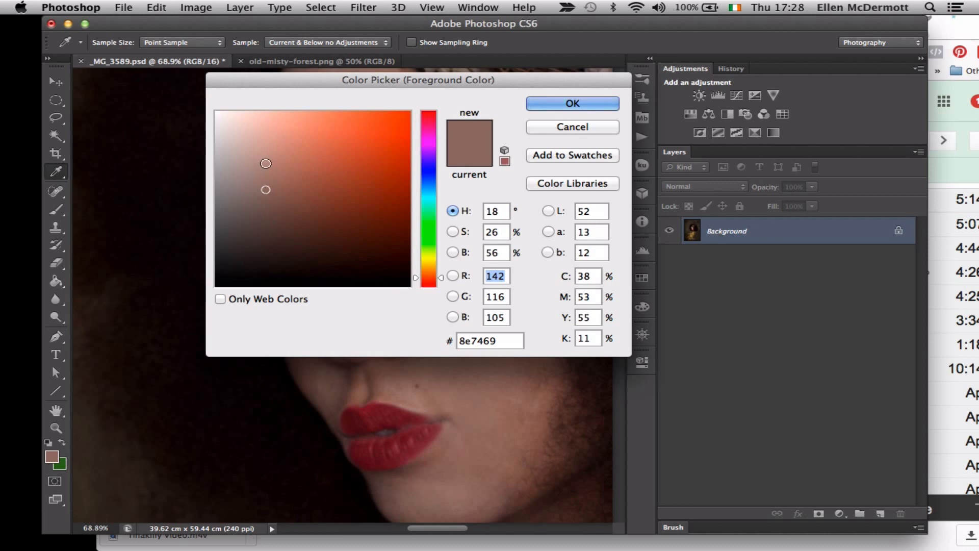
pyautogui.click(265, 162)
pyautogui.click(569, 104)
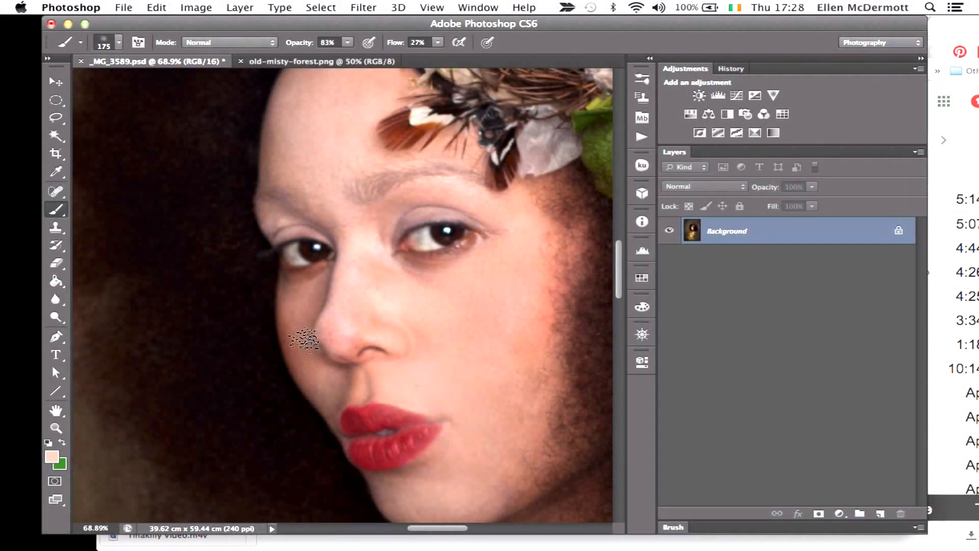
# Paint skin texture over the forehead, cheek and shaded side of the face with the speckled brush at 125 px.
pyautogui.scroll(5, 284, 230)
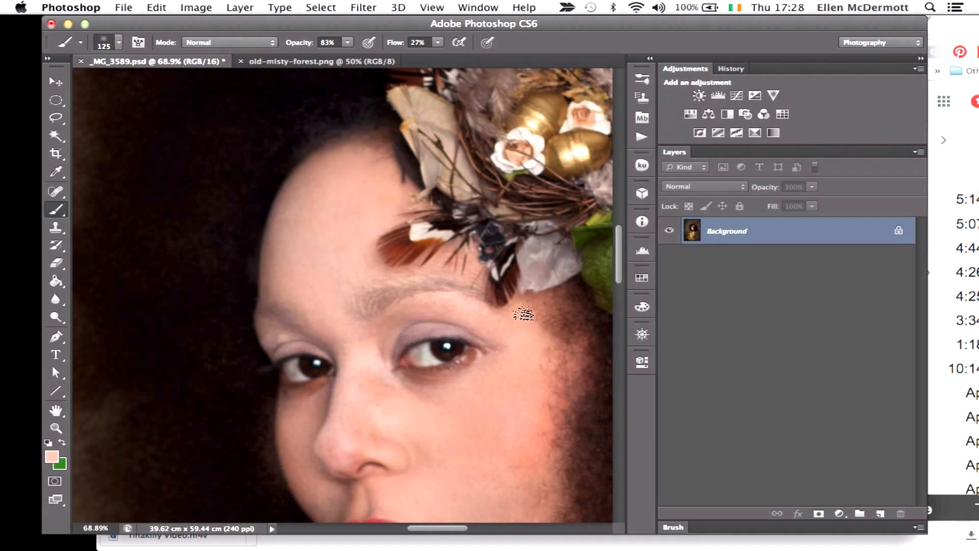
pyautogui.scroll(-6, 531, 476)
pyautogui.hscroll(2, 530, 476)
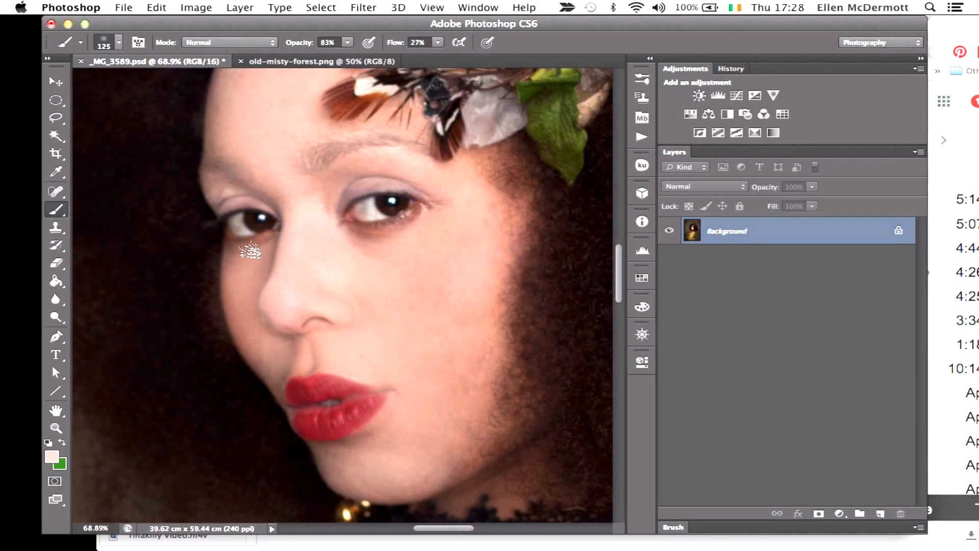
pyautogui.scroll(-5, 405, 304)
pyautogui.scroll(8, 357, 357)
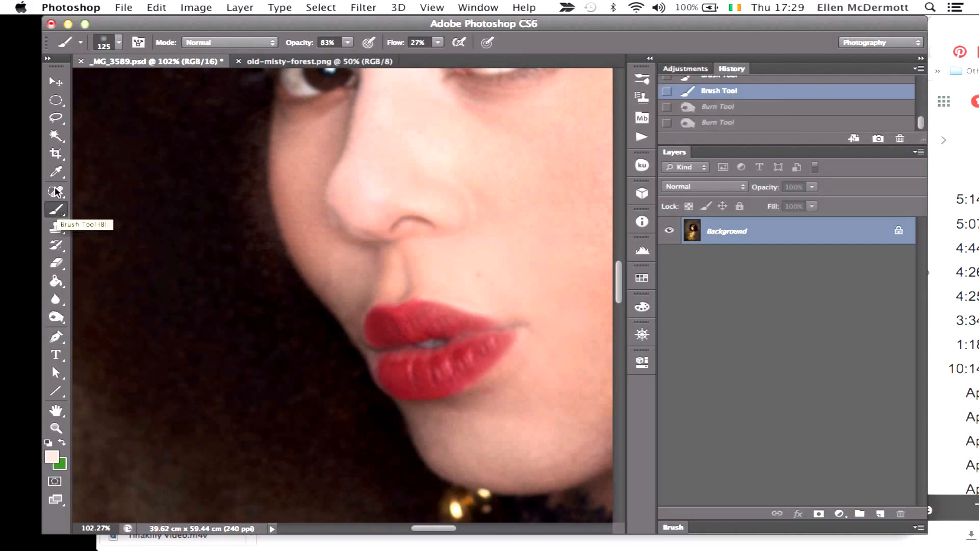
# Select the lips with a freehand Lasso outline and feather the selection edge by 2.4 px with Refine Edge.
pyautogui.click(54, 137)
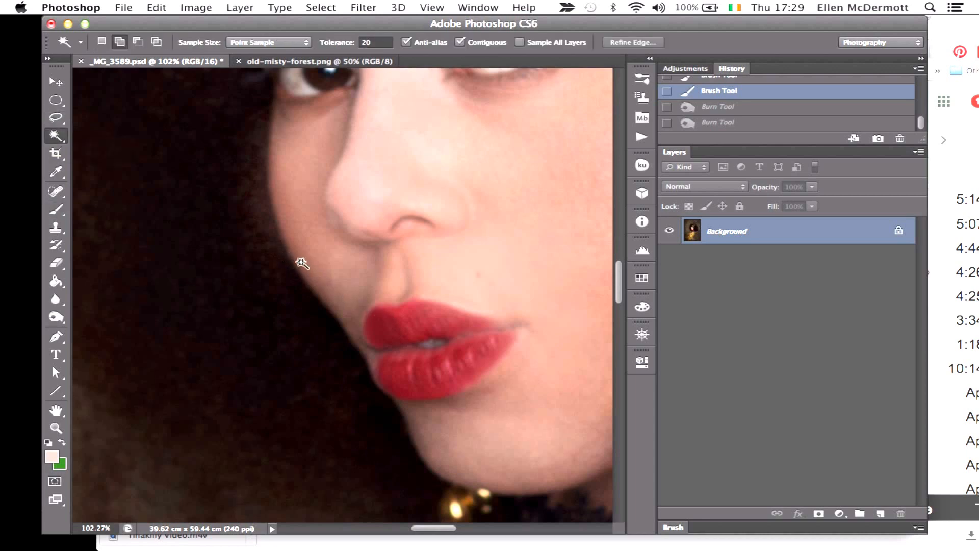
pyautogui.click(54, 117)
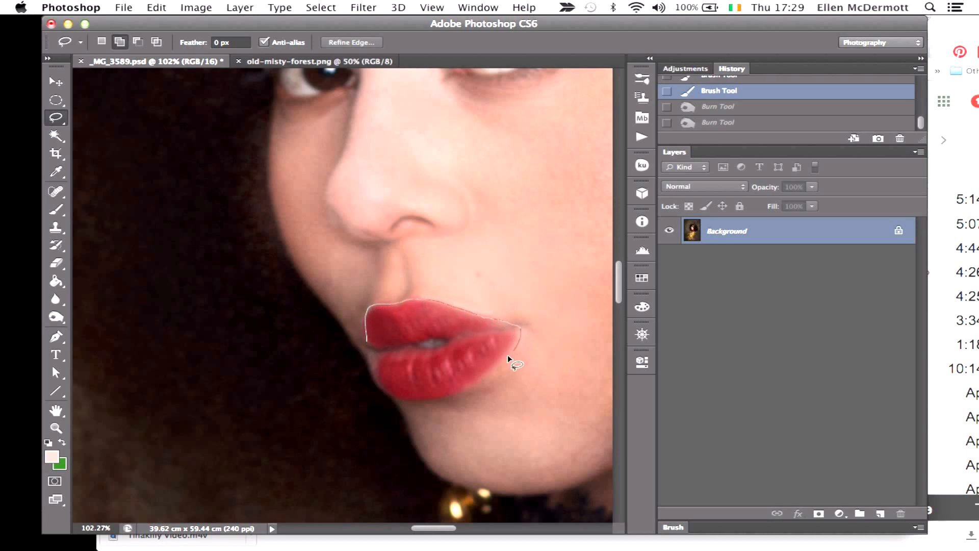
pyautogui.moveTo(490, 368)
pyautogui.mouseDown()
pyautogui.moveTo(443, 398)
pyautogui.moveTo(411, 398)
pyautogui.moveTo(385, 387)
pyautogui.moveTo(365, 335)
pyautogui.mouseUp()
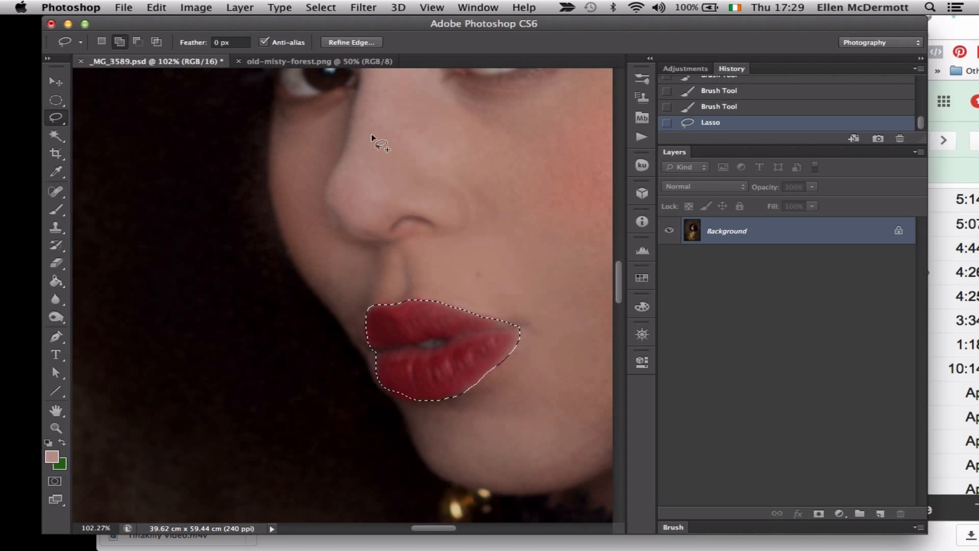
pyautogui.click(366, 42)
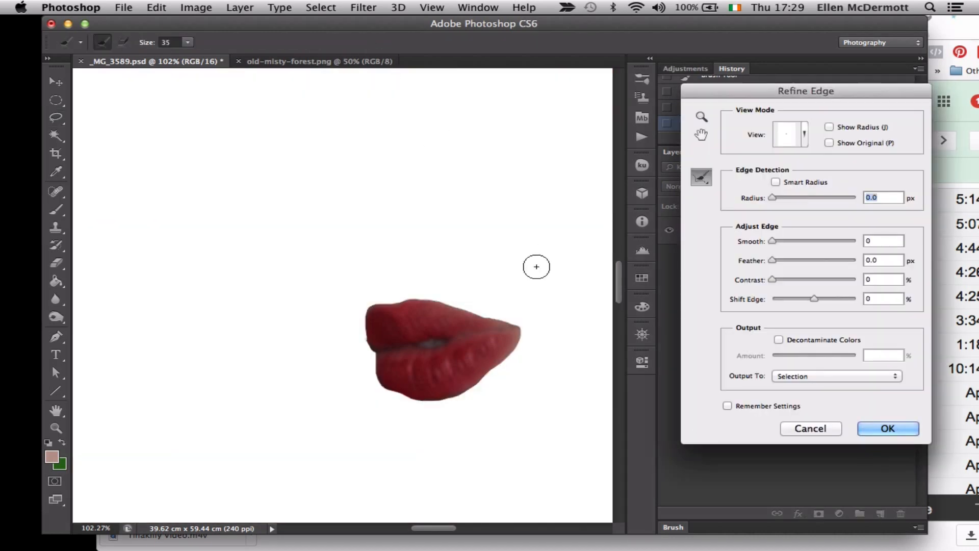
pyautogui.moveTo(779, 262); pyautogui.dragTo(781, 260)
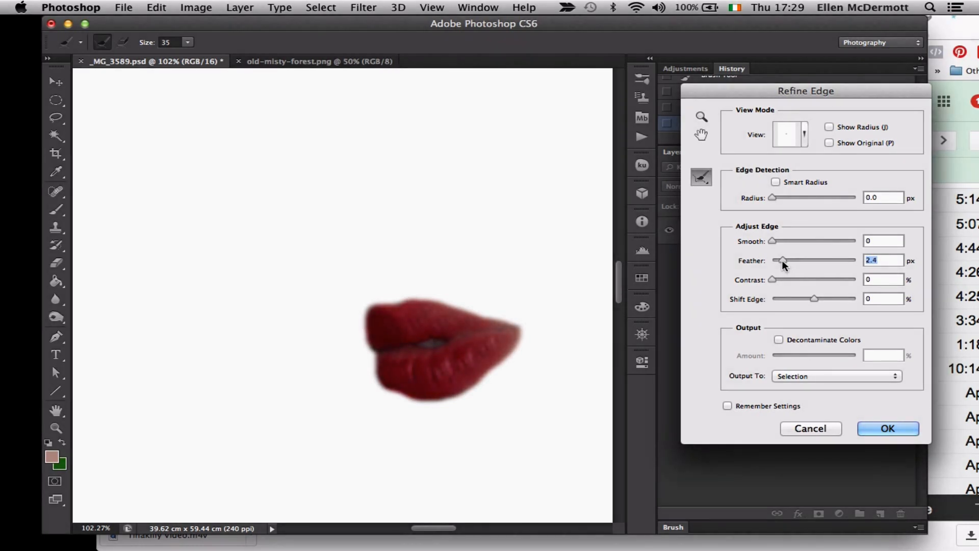
pyautogui.click(887, 428)
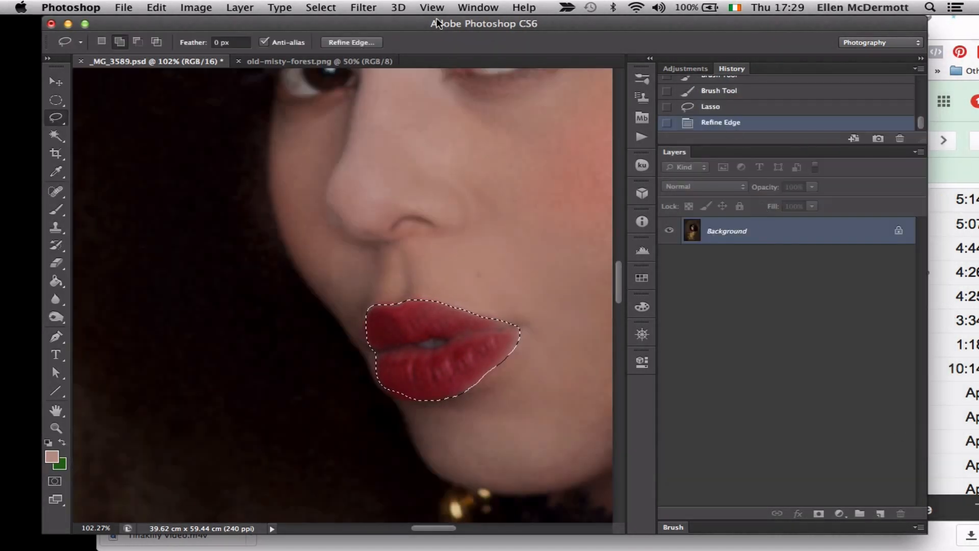
# Recolor the selected lips to plum with a Hue/Saturation adjustment layer at hue -20, saturation -25 and lightness -11.
pyautogui.click(238, 8)
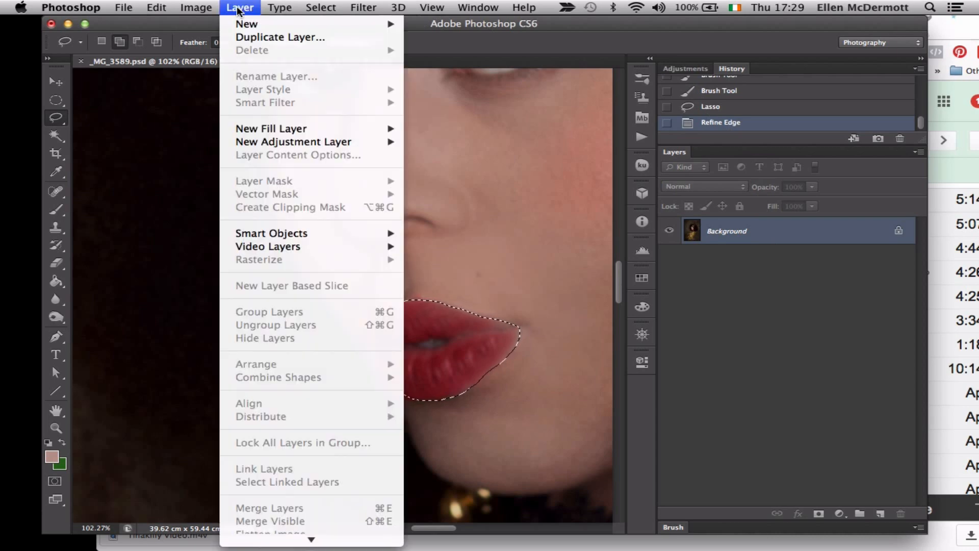
pyautogui.moveTo(243, 140)
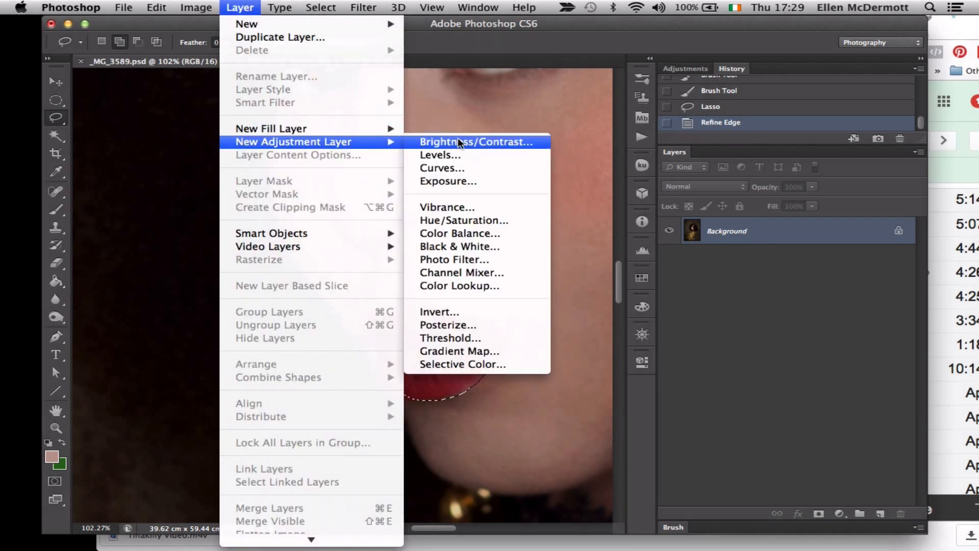
pyautogui.click(458, 220)
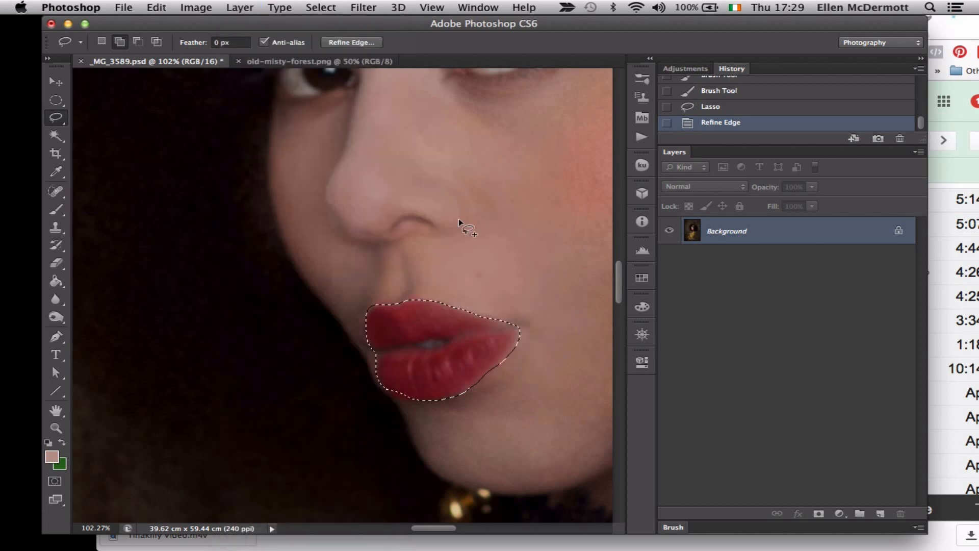
pyautogui.click(611, 234)
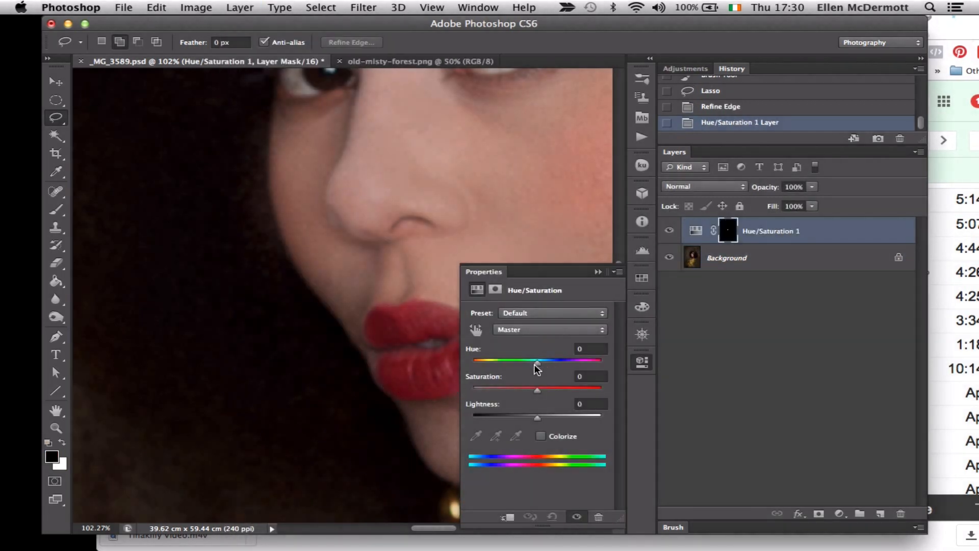
pyautogui.moveTo(537, 366); pyautogui.dragTo(524, 367)
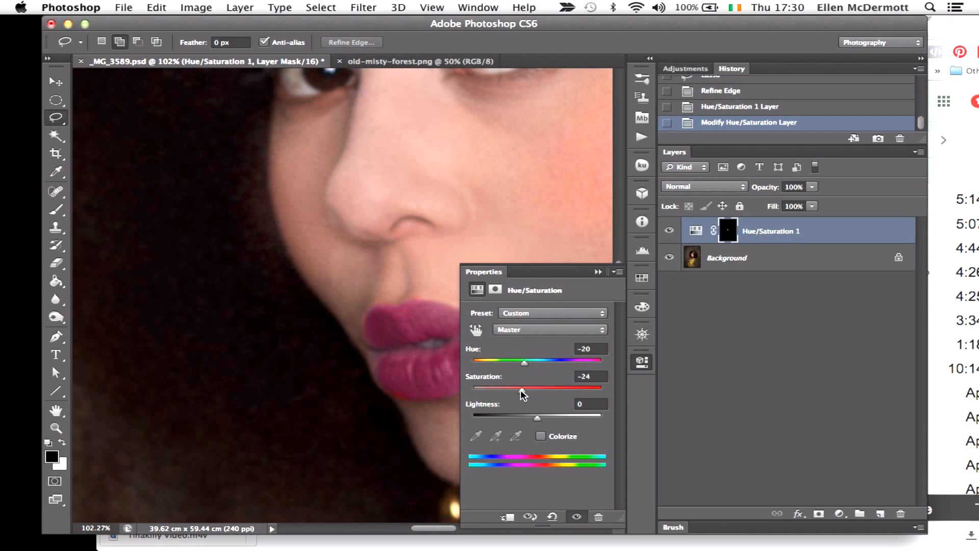
pyautogui.moveTo(508, 392); pyautogui.dragTo(529, 420)
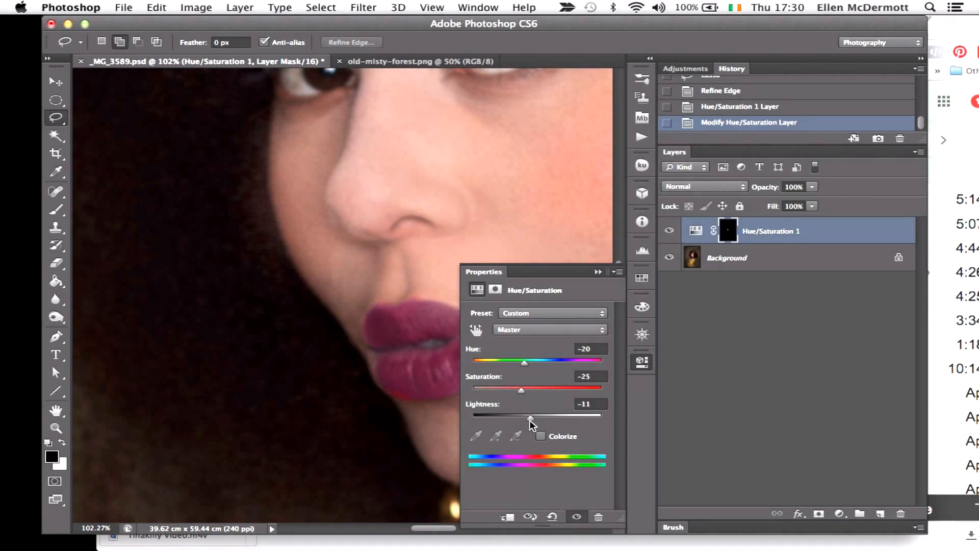
pyautogui.click(598, 271)
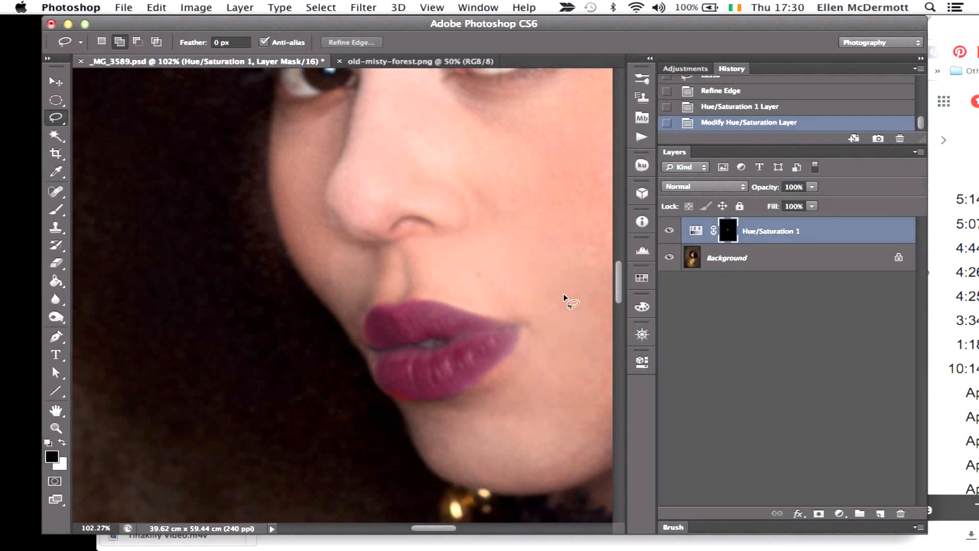
# Inspect the recolored lip edges up close and merge the Hue/Saturation layer down into the Background.
pyautogui.scroll(5, 456, 357)
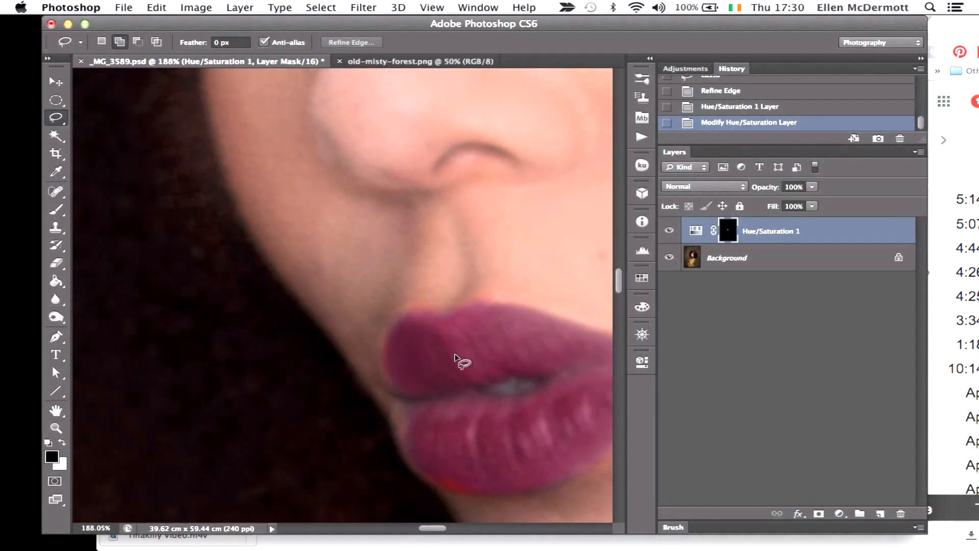
pyautogui.scroll(1, 457, 357)
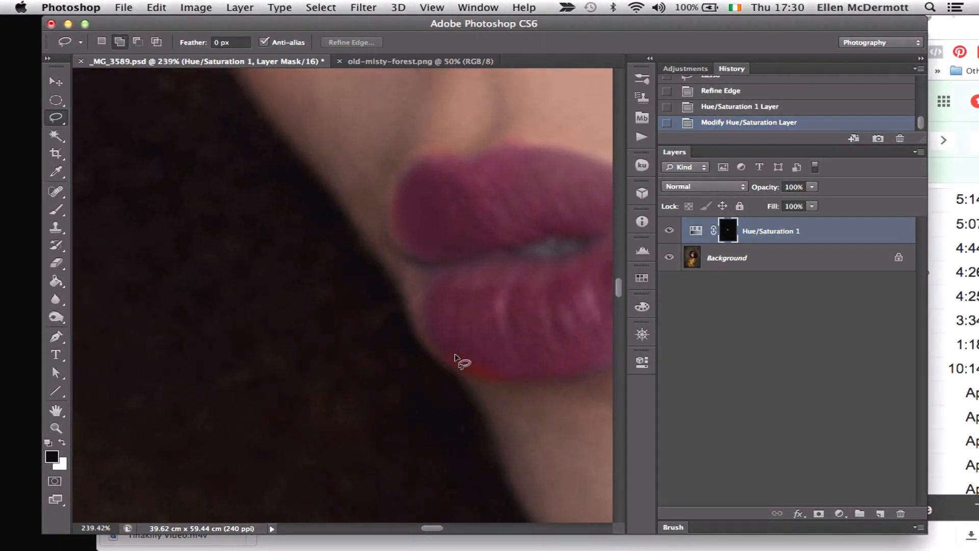
pyautogui.click(241, 8)
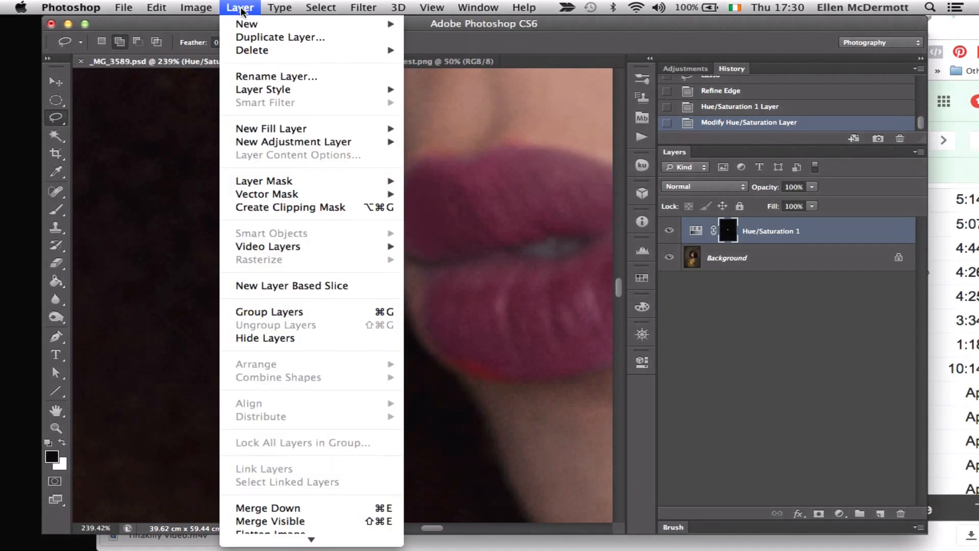
pyautogui.click(265, 508)
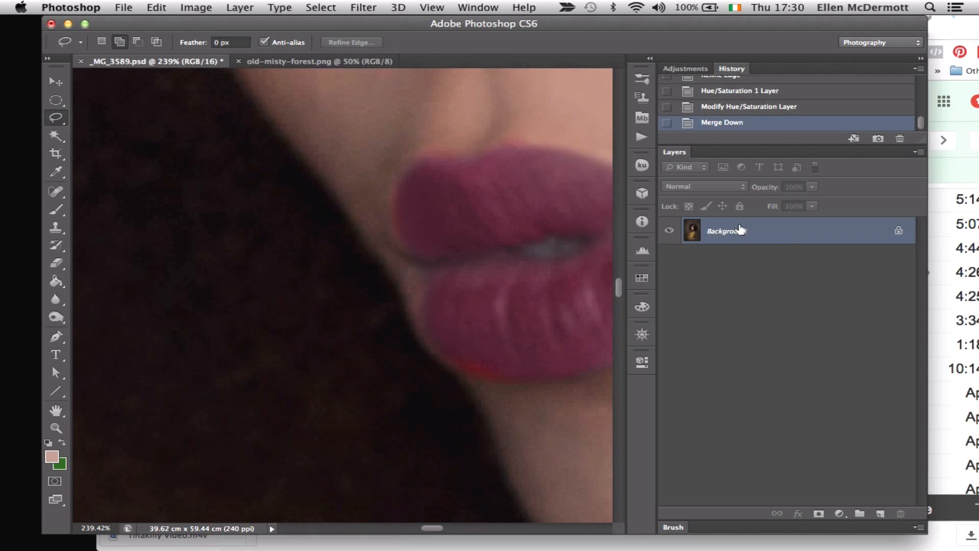
# Paint over the red fringe along the lower lip's edge with a soft 9 px brush in the sampled plum lip color.
pyautogui.click(59, 208)
pyautogui.click(104, 43)
pyautogui.doubleClick(80, 159)
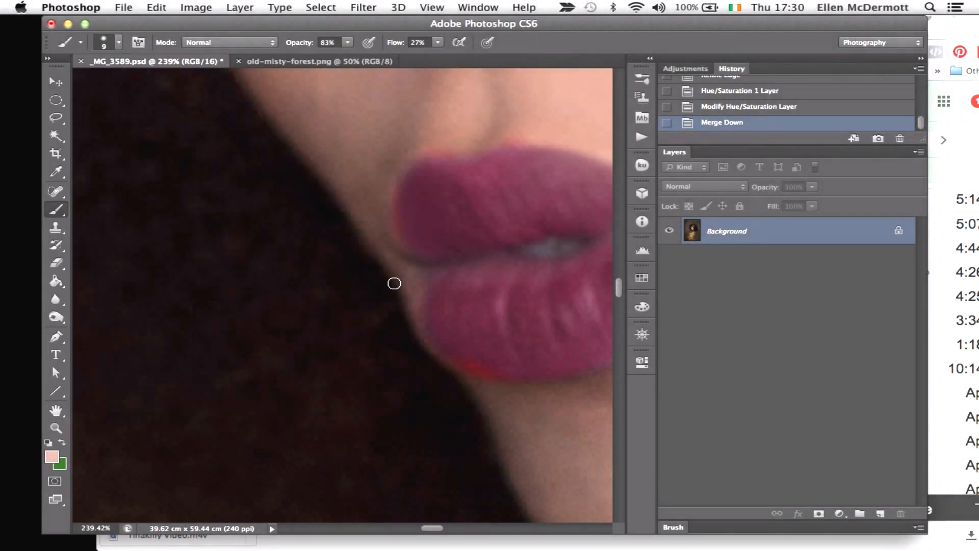
pyautogui.keyDown('alt'); pyautogui.click(515, 363); pyautogui.keyUp('alt')
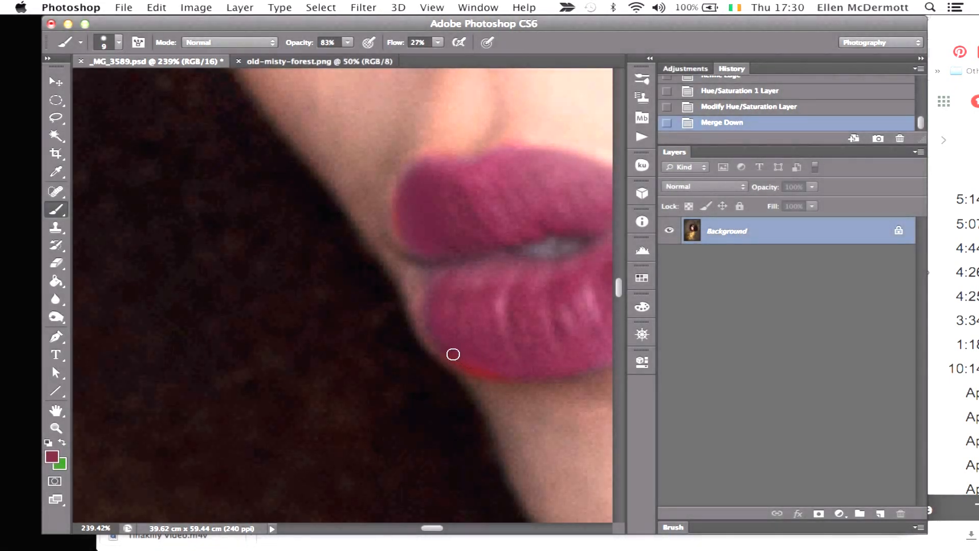
pyautogui.moveTo(485, 369)
pyautogui.mouseDown()
pyautogui.moveTo(455, 355)
pyautogui.moveTo(503, 368)
pyautogui.mouseUp()
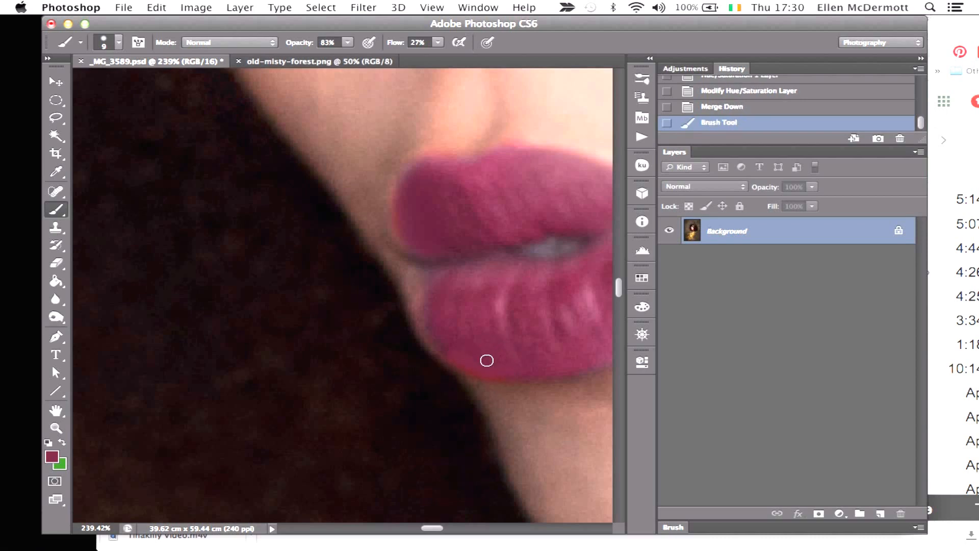
pyautogui.moveTo(452, 341); pyautogui.dragTo(459, 354)
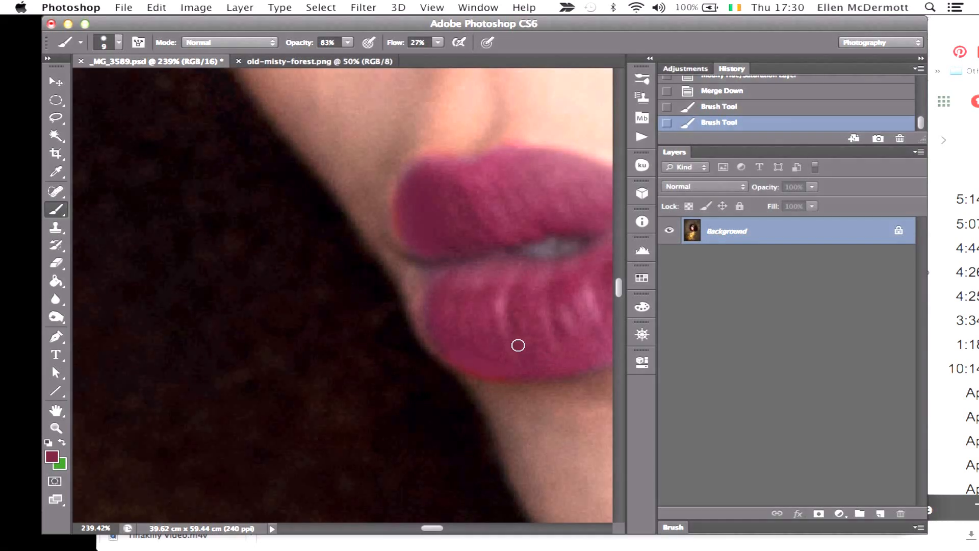
# Brighten the highlights on the lower lip with the Dodge tool using an 80 px brush, Highlights range and 10% exposure.
pyautogui.scroll(-3, 523, 345)
pyautogui.scroll(-2, 518, 345)
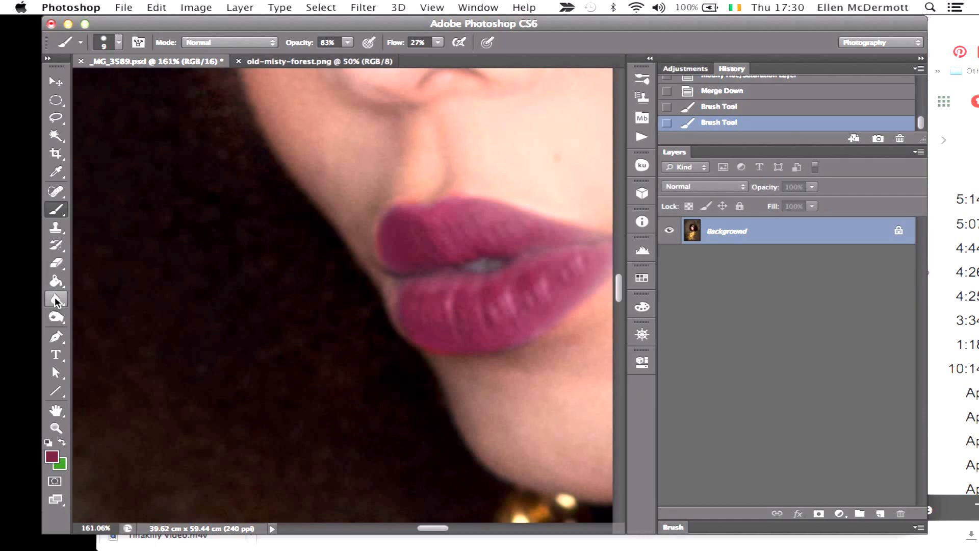
pyautogui.click(56, 317)
pyautogui.click(93, 314)
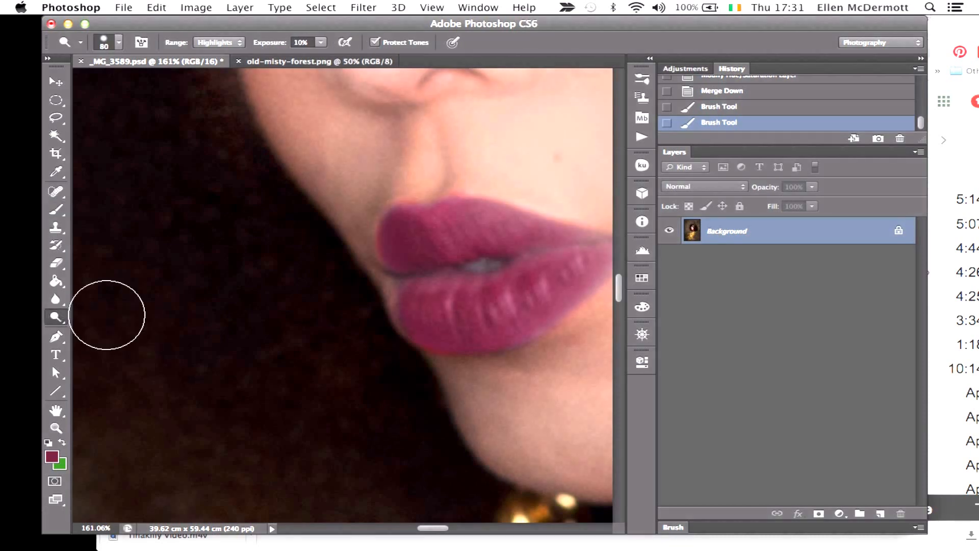
pyautogui.moveTo(437, 306)
pyautogui.mouseDown()
pyautogui.moveTo(544, 281)
pyautogui.moveTo(495, 302)
pyautogui.moveTo(425, 302)
pyautogui.moveTo(535, 293)
pyautogui.moveTo(489, 237)
pyautogui.moveTo(428, 242)
pyautogui.moveTo(484, 242)
pyautogui.moveTo(484, 265)
pyautogui.moveTo(481, 308)
pyautogui.moveTo(428, 308)
pyautogui.moveTo(520, 300)
pyautogui.moveTo(546, 285)
pyautogui.moveTo(476, 297)
pyautogui.mouseUp()
pyautogui.click(498, 297)
pyautogui.scroll(-3, 476, 298)
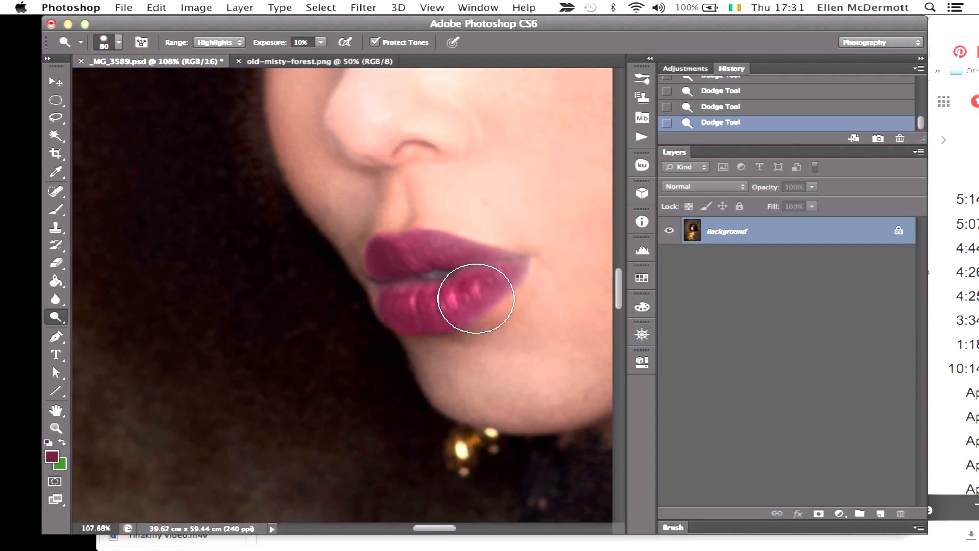
pyautogui.scroll(-5, 476, 297)
pyautogui.scroll(3, 476, 298)
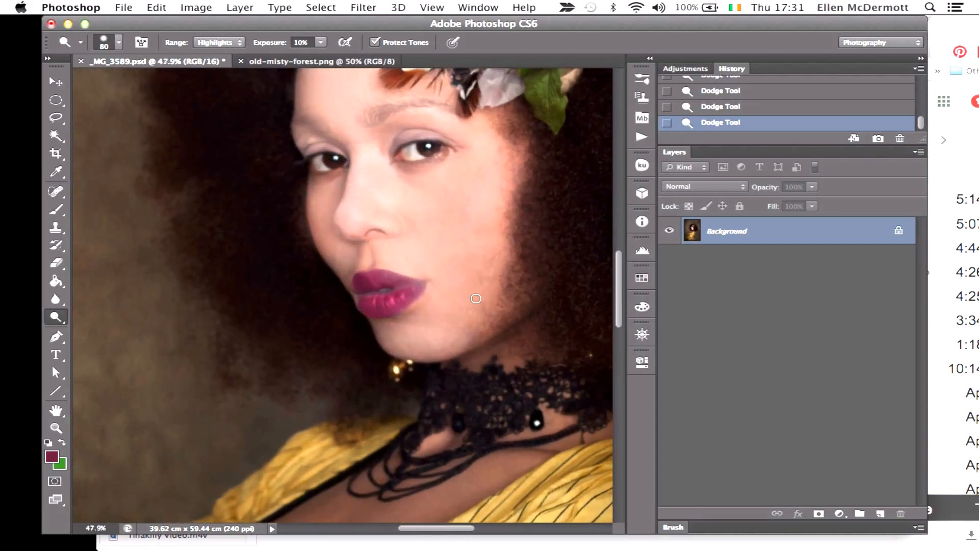
pyautogui.scroll(-5, 477, 298)
pyautogui.scroll(1, 476, 298)
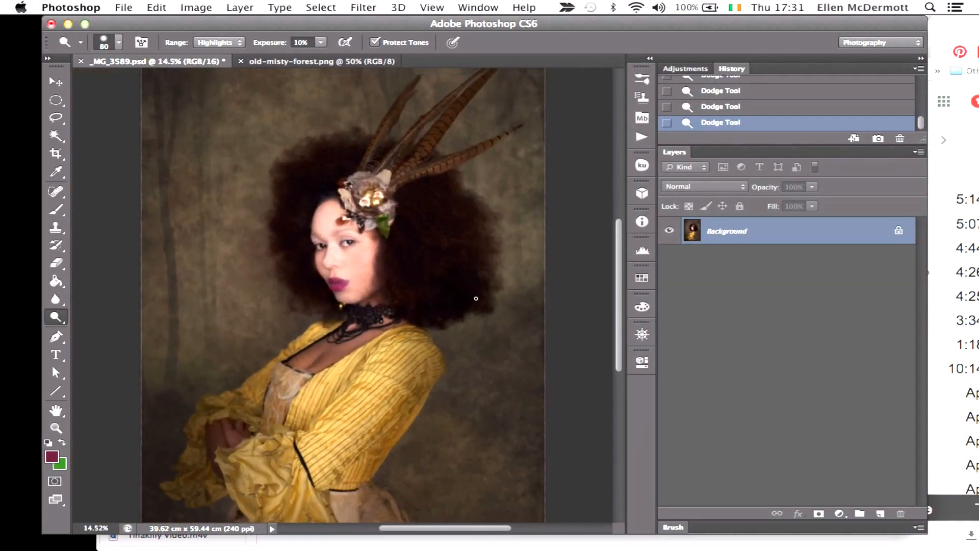
# Switch to the Brush tool, choose the textured 78 px skin-like preset and enlarge it to 300 px.
pyautogui.scroll(5, 476, 298)
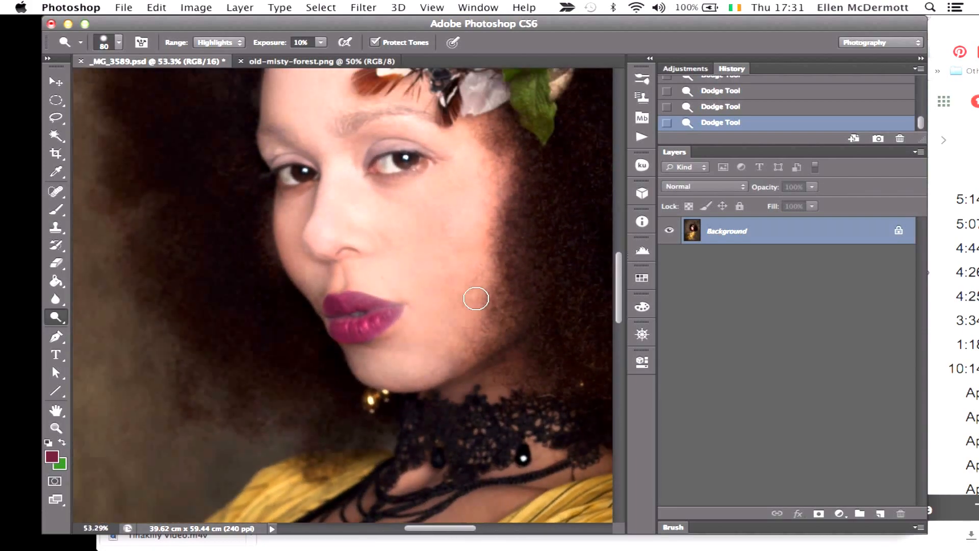
pyautogui.scroll(3, 475, 298)
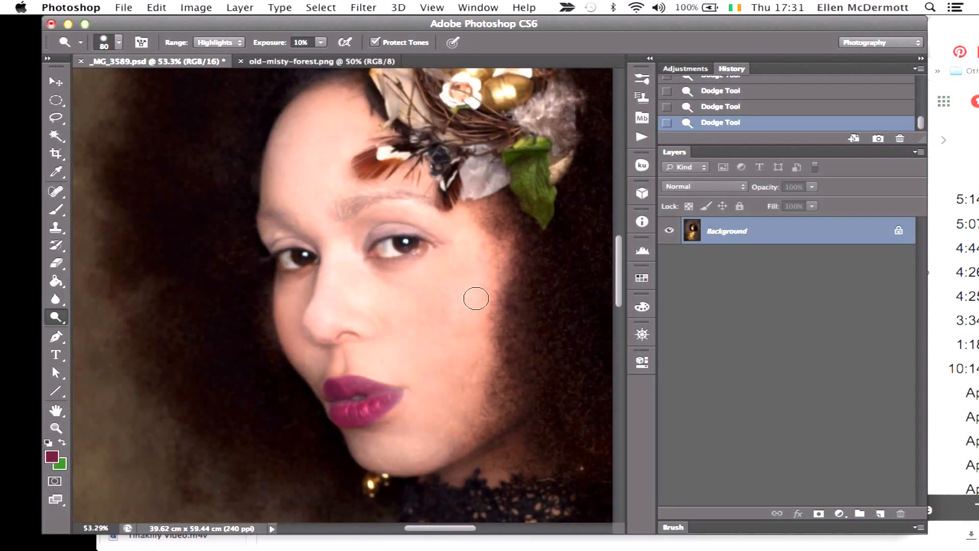
pyautogui.click(53, 211)
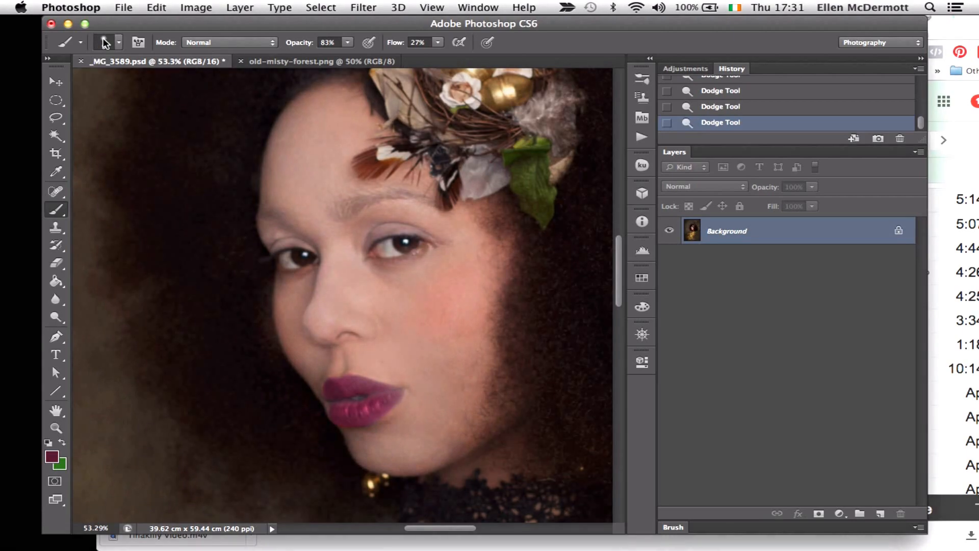
pyautogui.click(105, 42)
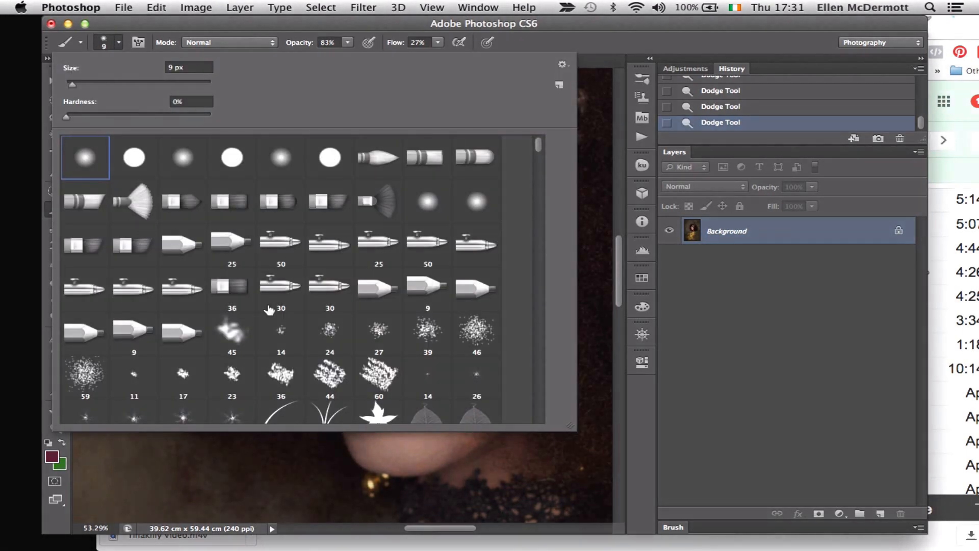
pyautogui.scroll(-15, 269, 310)
pyautogui.scroll(-20, 268, 309)
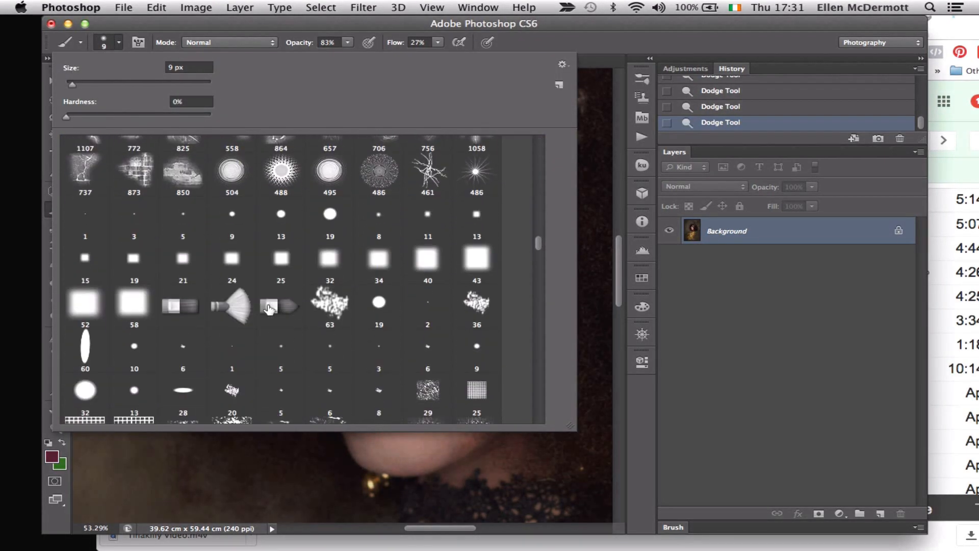
pyautogui.scroll(-3, 269, 309)
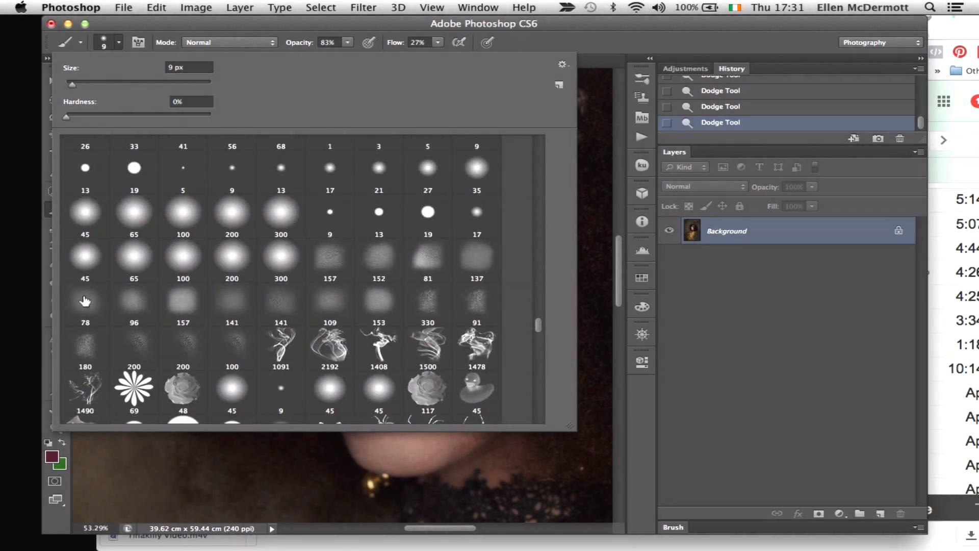
pyautogui.doubleClick(85, 300)
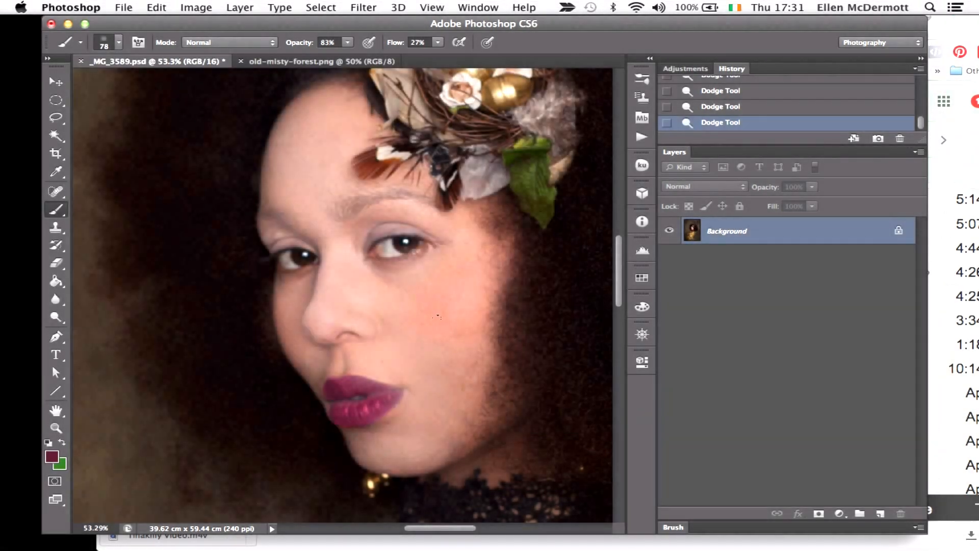
pyautogui.press(']')
pyautogui.press(']')
pyautogui.press(']')
pyautogui.press(']')
pyautogui.press(']')
pyautogui.press(']')
pyautogui.press(']')
pyautogui.press(']')
pyautogui.press(']')
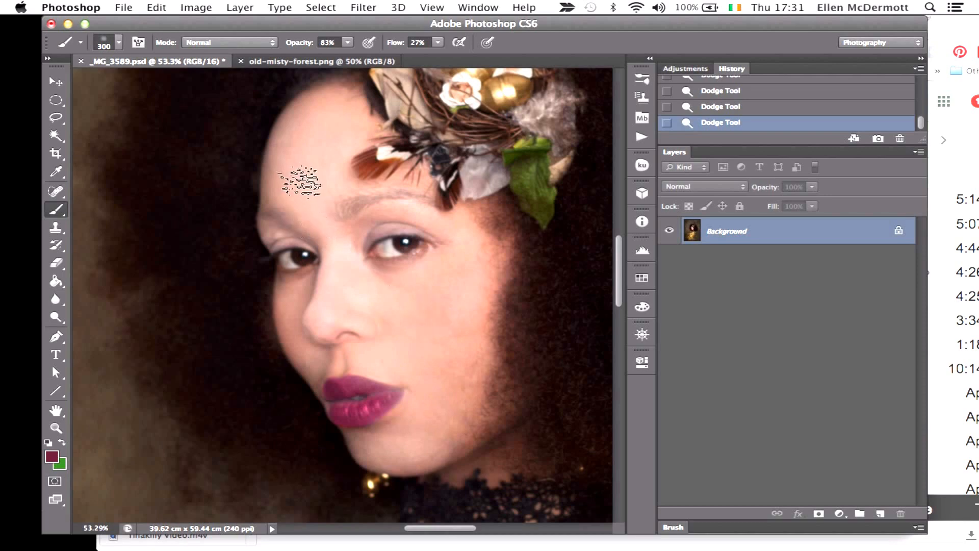
# Sample a pale skin tone from the nose area and smooth the cheek and jaw with the textured brush at 100 px.
pyautogui.keyDown('alt'); pyautogui.click(334, 310); pyautogui.keyUp('alt')
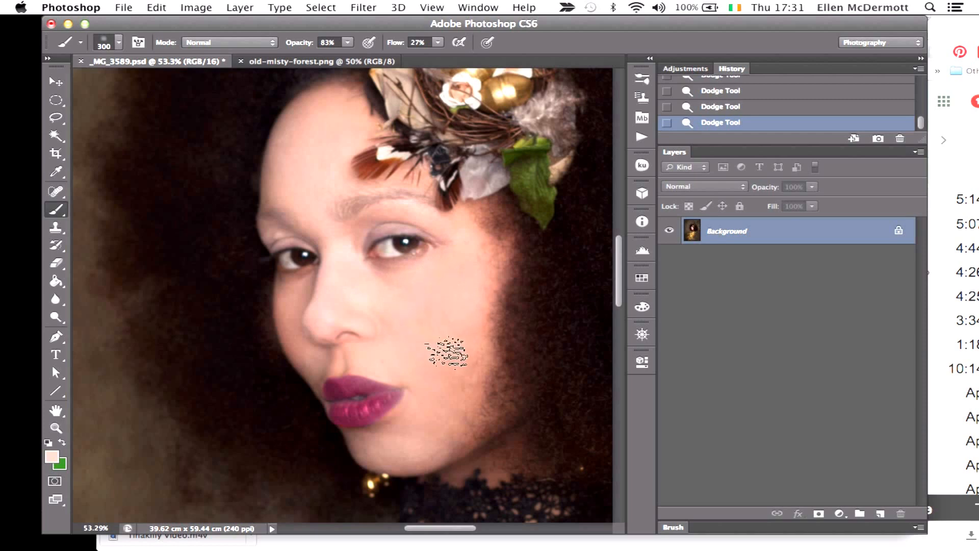
pyautogui.press('[')
pyautogui.press('[')
pyautogui.press('[')
pyautogui.press('[')
pyautogui.press('[')
pyautogui.press('[')
pyautogui.click(437, 325)
pyautogui.hotkey('ctrl', 'z')
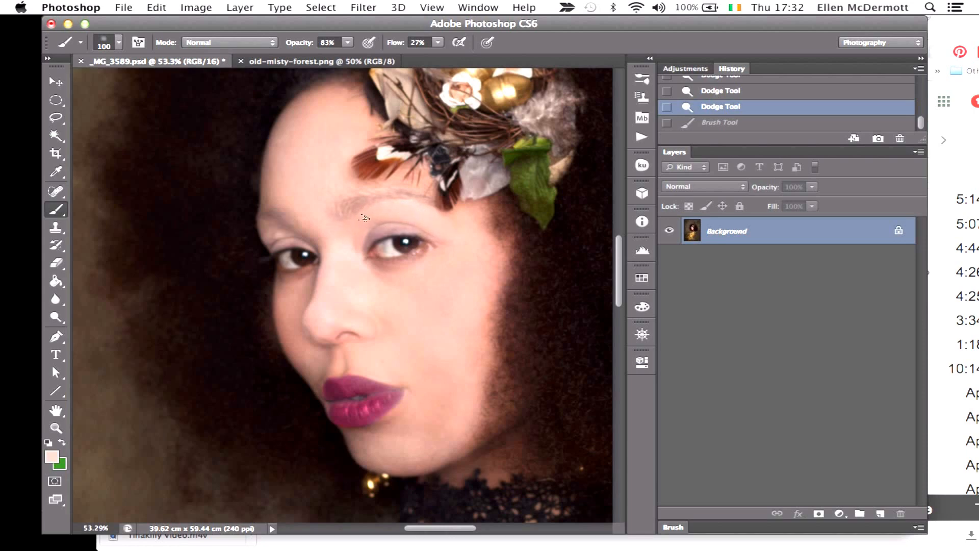
pyautogui.click(330, 241)
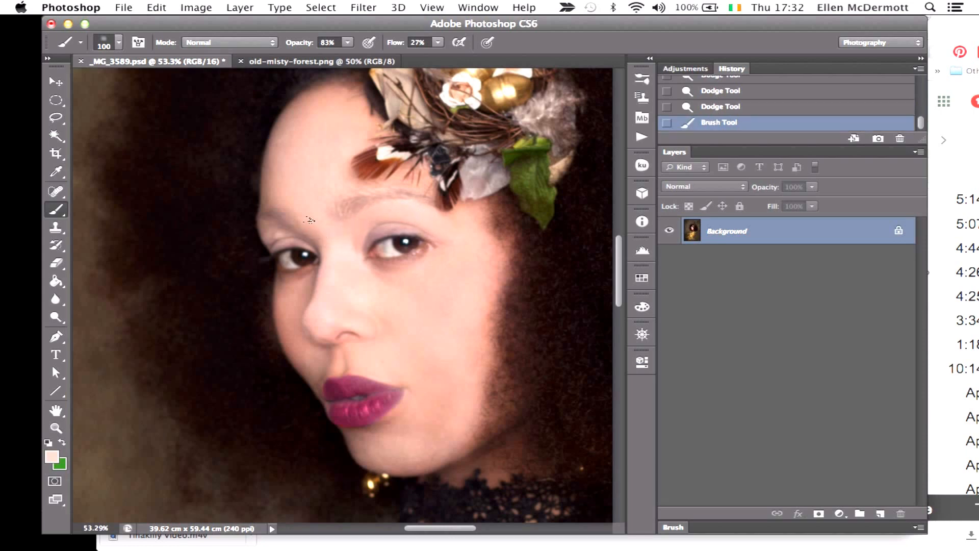
# Lighten the eyelid and the skin beneath the brow of the eye nearest the dark background with the textured brush at 40 px.
pyautogui.scroll(5, 311, 213)
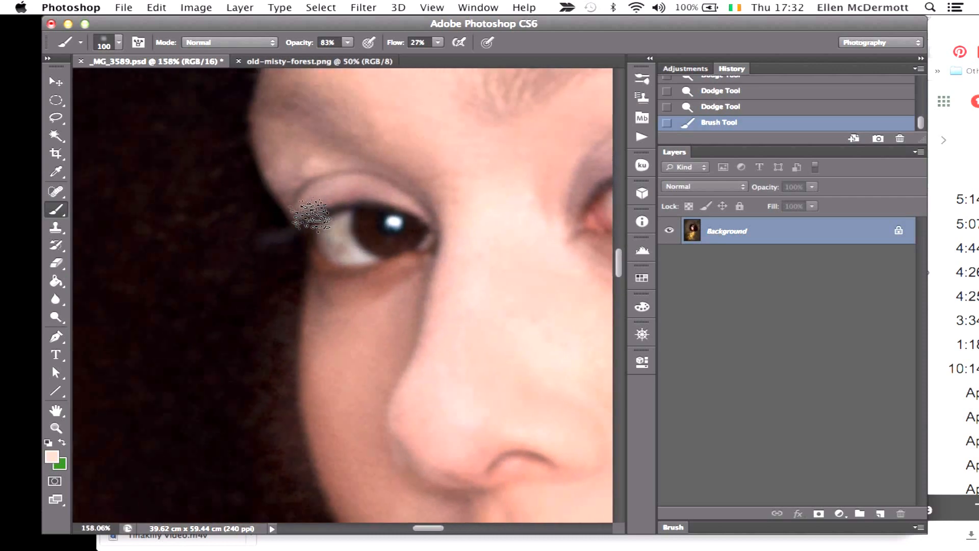
pyautogui.scroll(3, 311, 215)
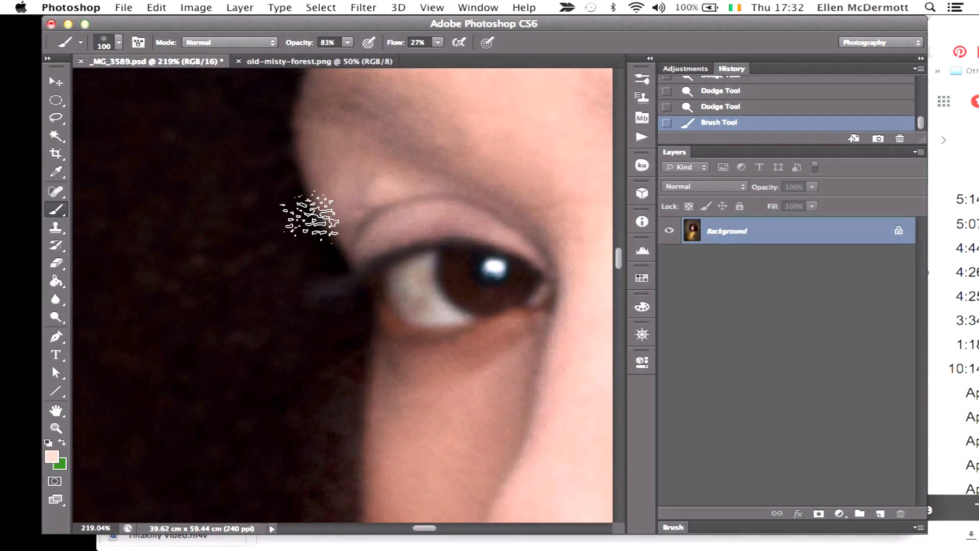
pyautogui.press('[')
pyautogui.press('[')
pyautogui.press('[')
pyautogui.press('[')
pyautogui.press('[')
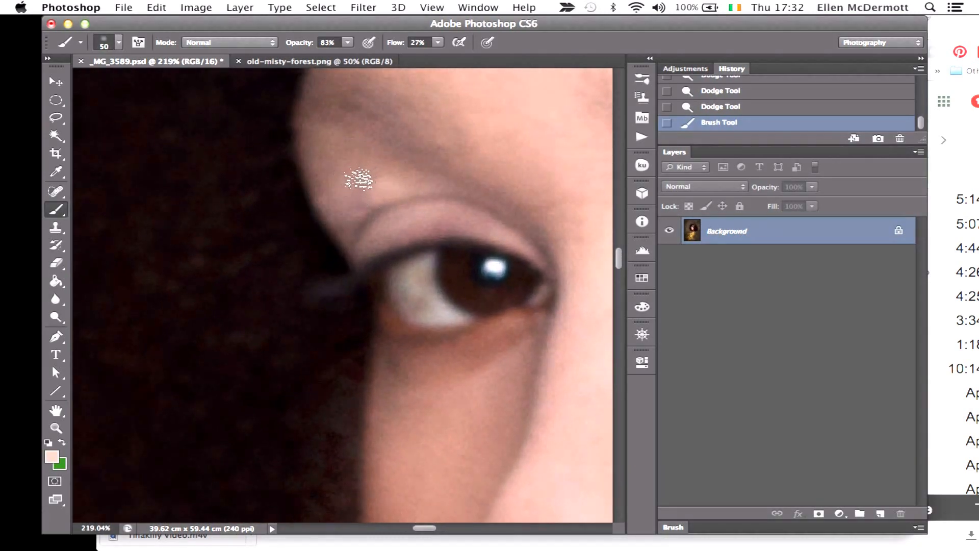
pyautogui.press('[')
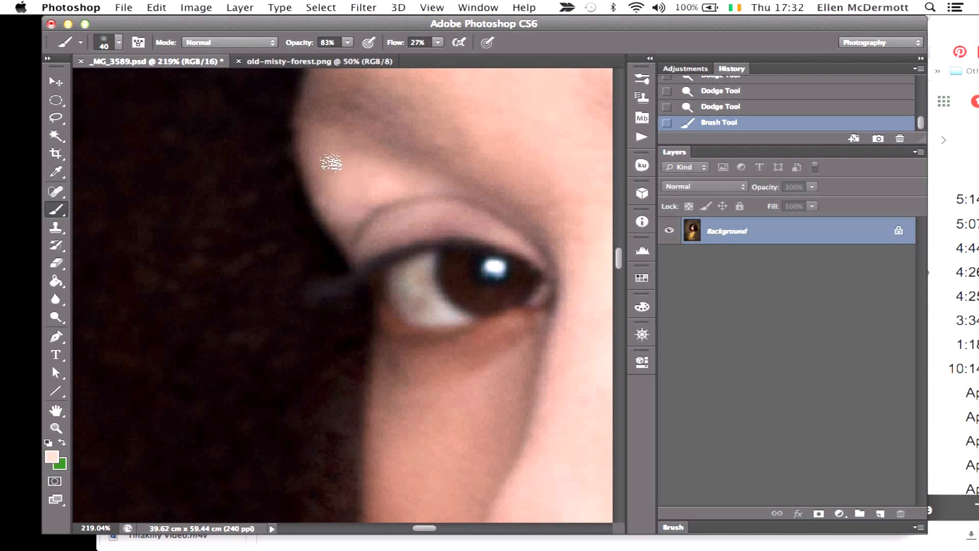
pyautogui.click(439, 192)
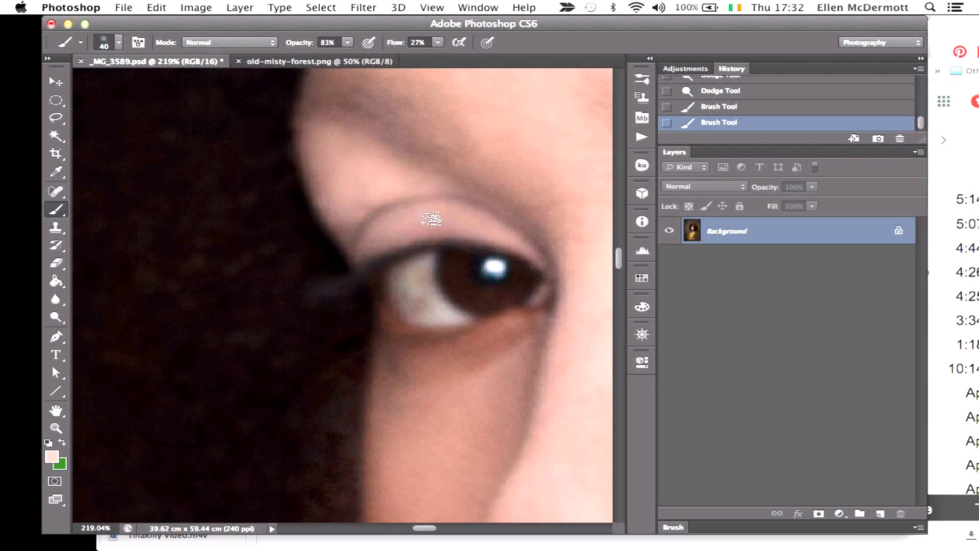
pyautogui.click(503, 238)
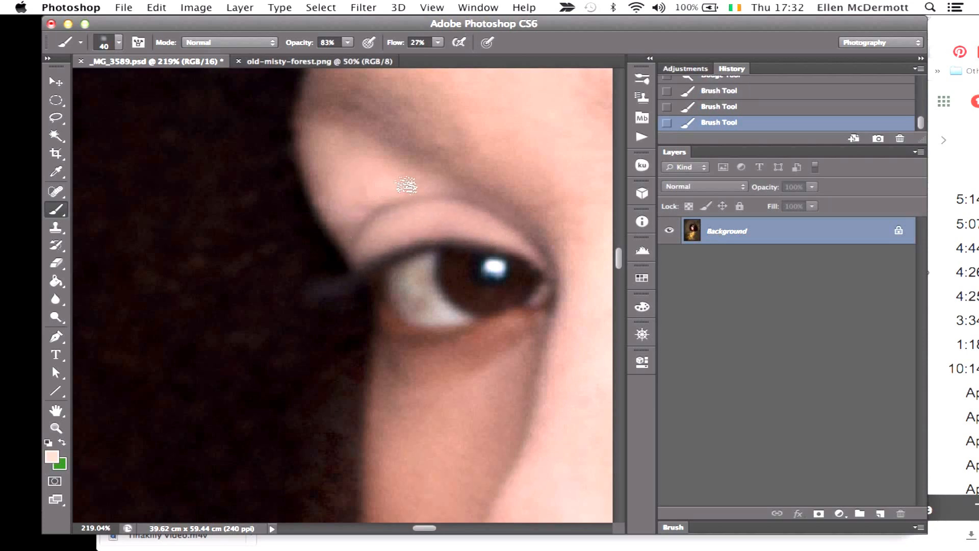
pyautogui.click(407, 185)
# Paint over the shaded eyebrow beside the dark background with the 40 px textured brush in sampled skin tones.
pyautogui.hscroll(10, 459, 221)
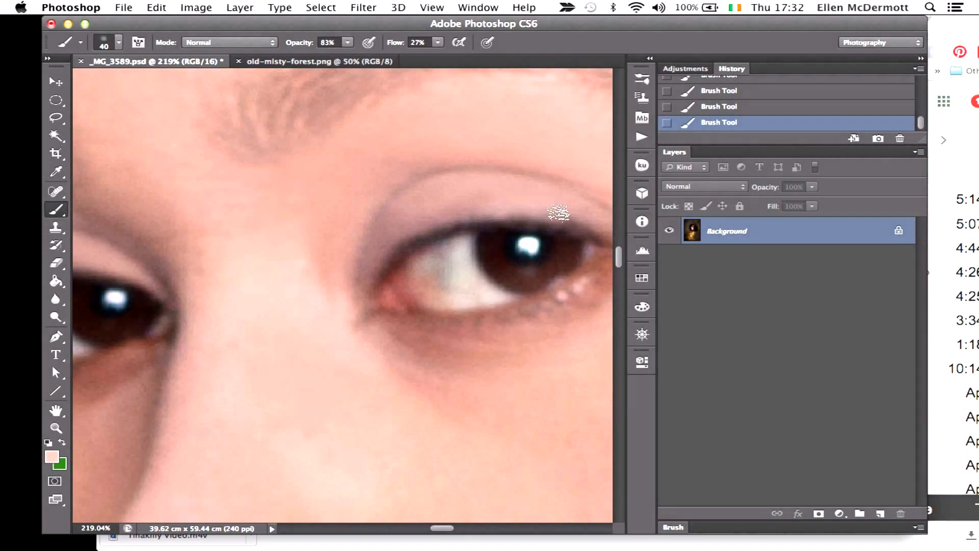
pyautogui.scroll(5, 561, 212)
pyautogui.scroll(-10, 558, 212)
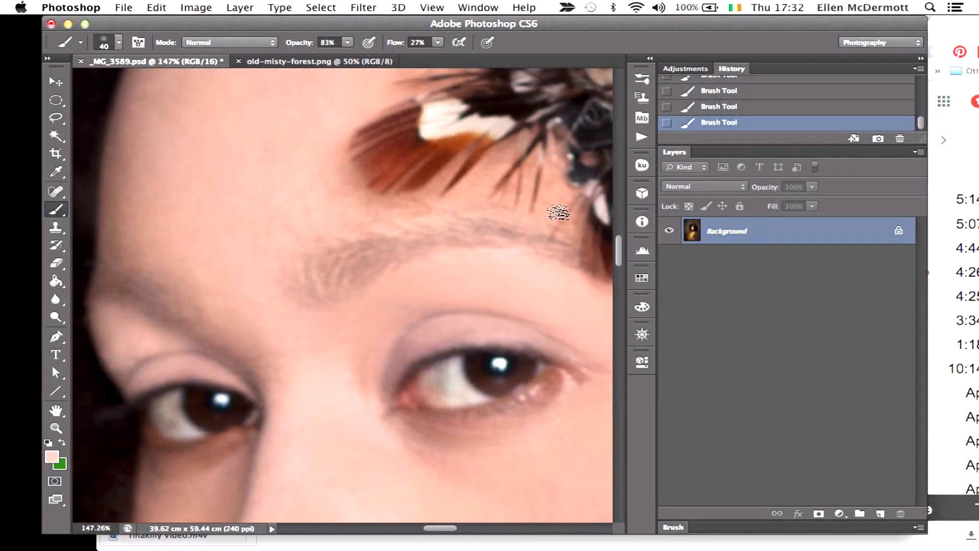
pyautogui.scroll(-8, 557, 211)
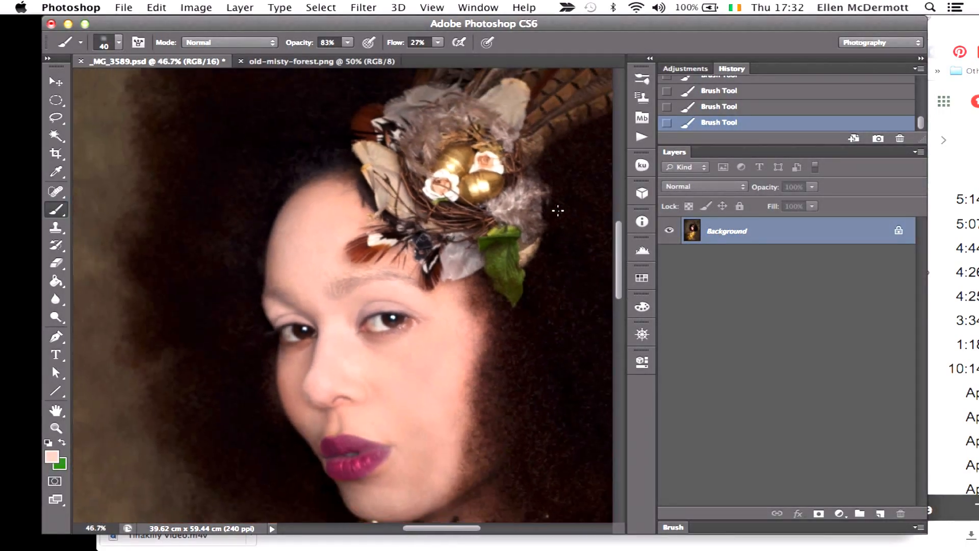
pyautogui.scroll(10, 557, 211)
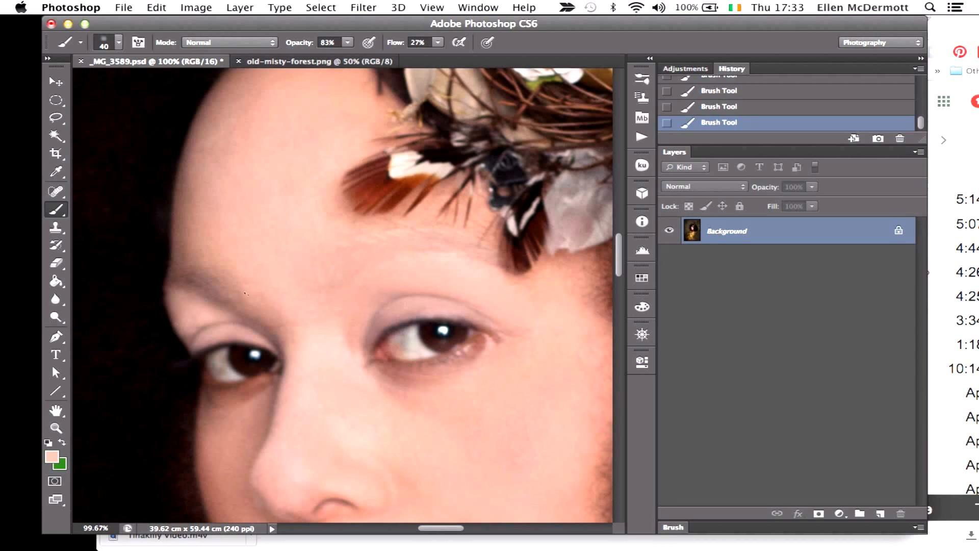
pyautogui.keyDown('alt'); pyautogui.click(266, 285); pyautogui.keyUp('alt')
pyautogui.moveTo(182, 277); pyautogui.dragTo(233, 298)
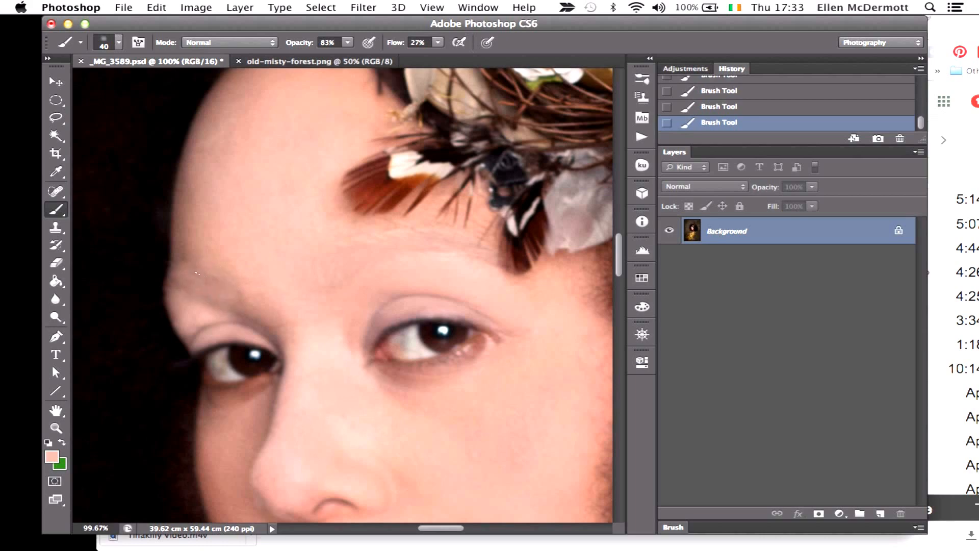
pyautogui.keyDown('alt'); pyautogui.click(186, 233); pyautogui.keyUp('alt')
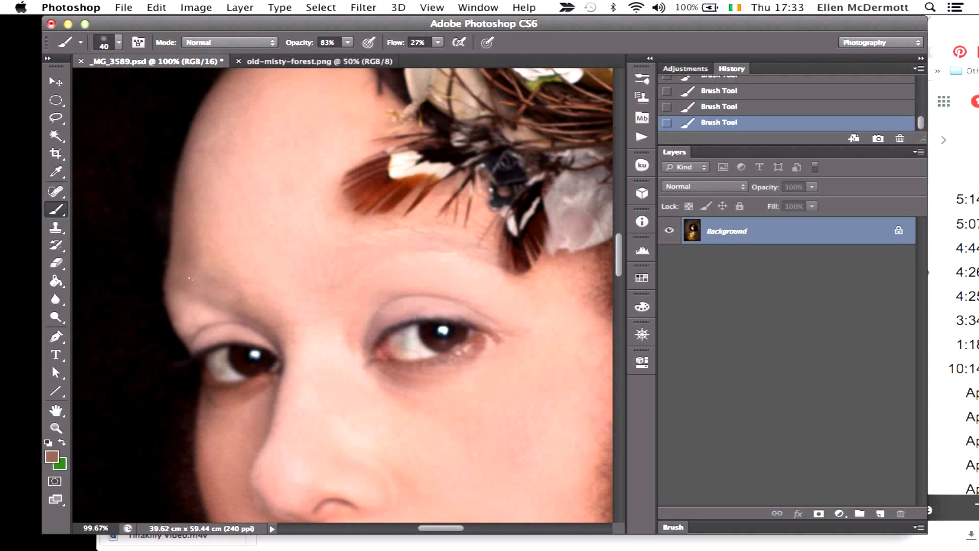
pyautogui.keyDown('alt'); pyautogui.click(248, 244); pyautogui.keyUp('alt')
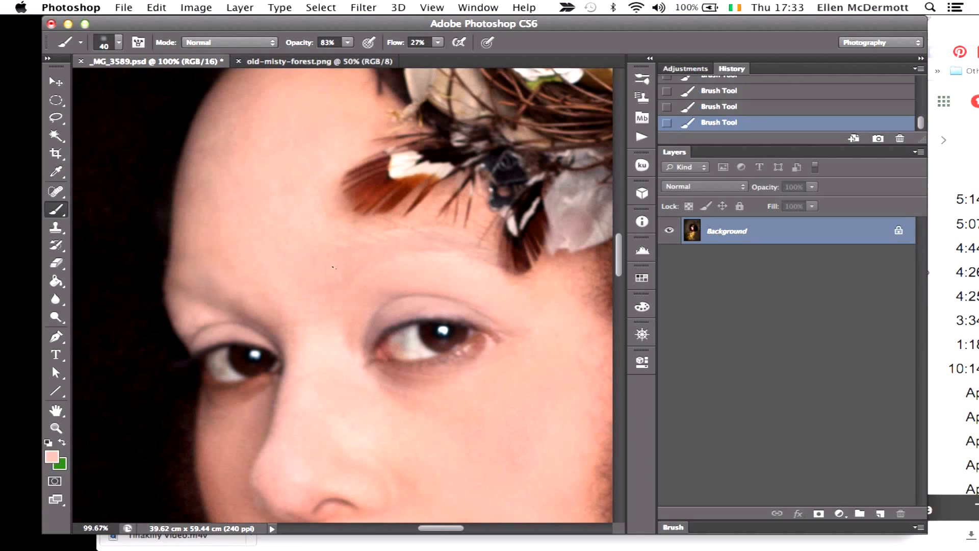
# Paint out the eyebrow beneath the feathers and touch up the brow areas with resampled skin tones.
pyautogui.keyDown('alt'); pyautogui.click(335, 342); pyautogui.keyUp('alt')
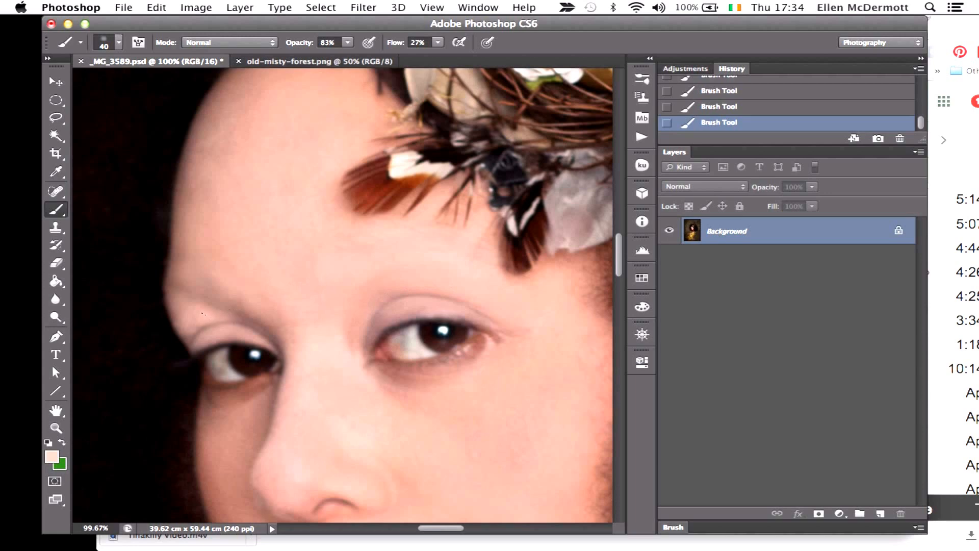
pyautogui.keyDown('alt'); pyautogui.click(237, 332); pyautogui.keyUp('alt')
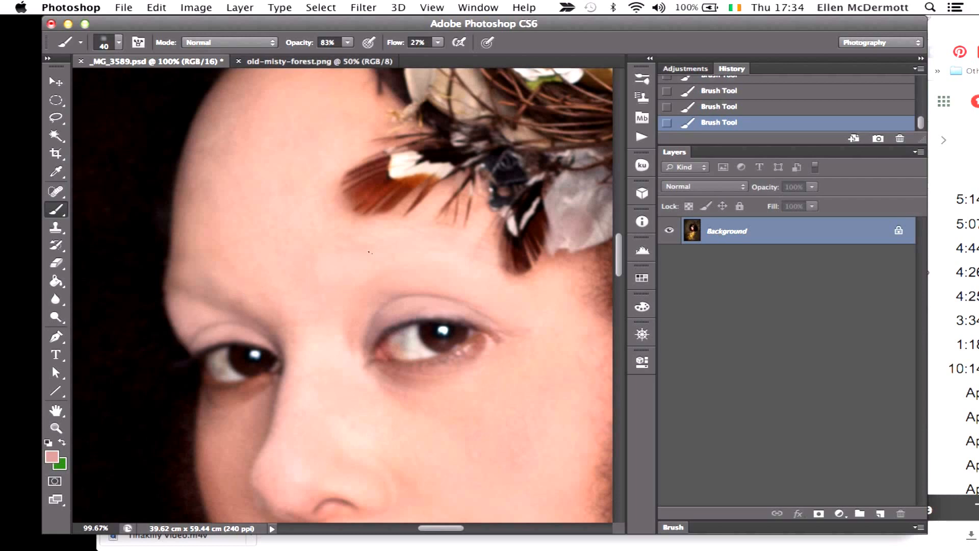
pyautogui.keyDown('alt'); pyautogui.click(425, 235); pyautogui.keyUp('alt')
pyautogui.moveTo(459, 215); pyautogui.dragTo(463, 217)
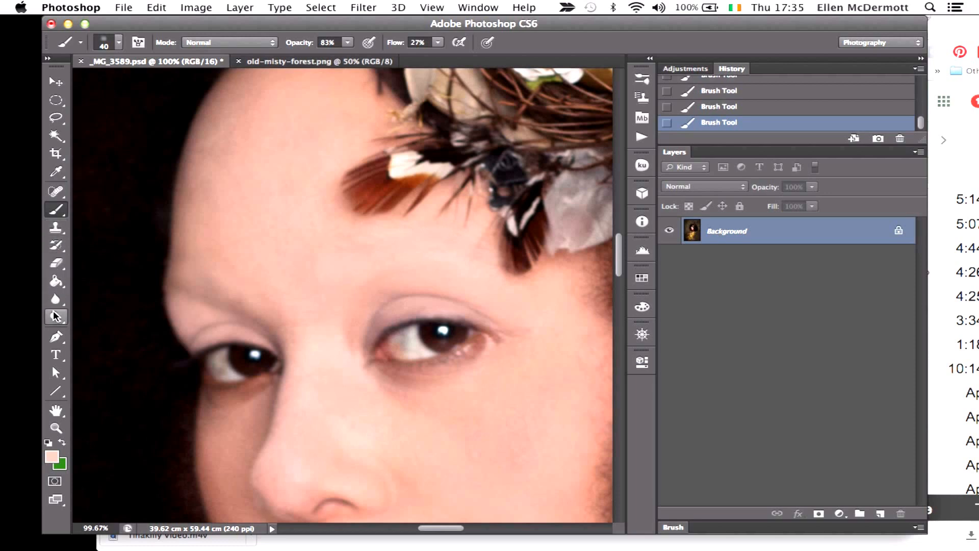
# Burn shadows along the feather and petal edges on the forehead with a 35 px brush, Highlights range and 33% exposure.
pyautogui.moveTo(56, 317); pyautogui.dragTo(94, 327)
pyautogui.moveTo(338, 198)
pyautogui.mouseDown()
pyautogui.moveTo(359, 214)
pyautogui.moveTo(419, 193)
pyautogui.mouseUp()
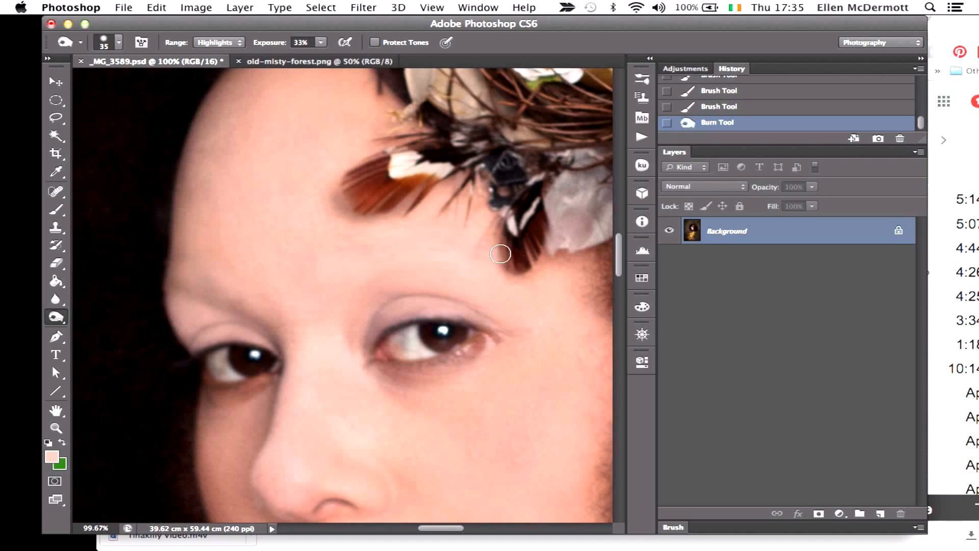
pyautogui.moveTo(541, 264)
pyautogui.mouseDown()
pyautogui.moveTo(525, 277)
pyautogui.moveTo(603, 246)
pyautogui.mouseUp()
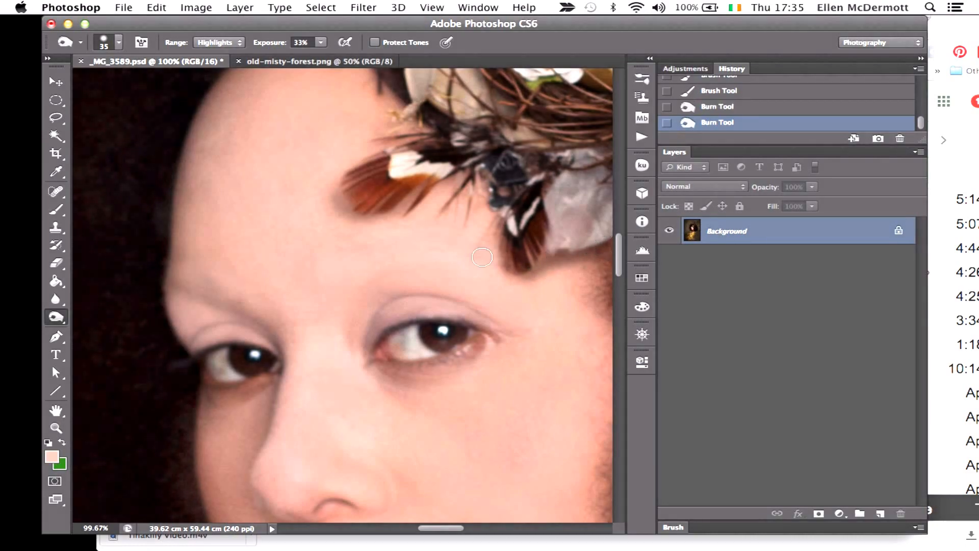
pyautogui.scroll(-5, 367, 265)
pyautogui.scroll(-4, 365, 267)
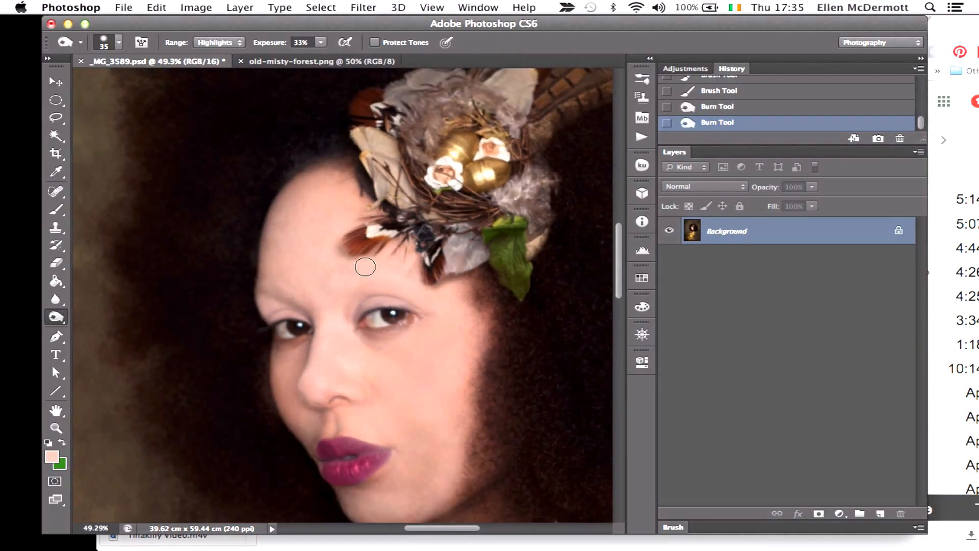
# Choose the 78 px soft textured brush tip for the Burn tool and enlarge it to 150 px.
pyautogui.scroll(3, 365, 266)
pyautogui.scroll(1, 365, 267)
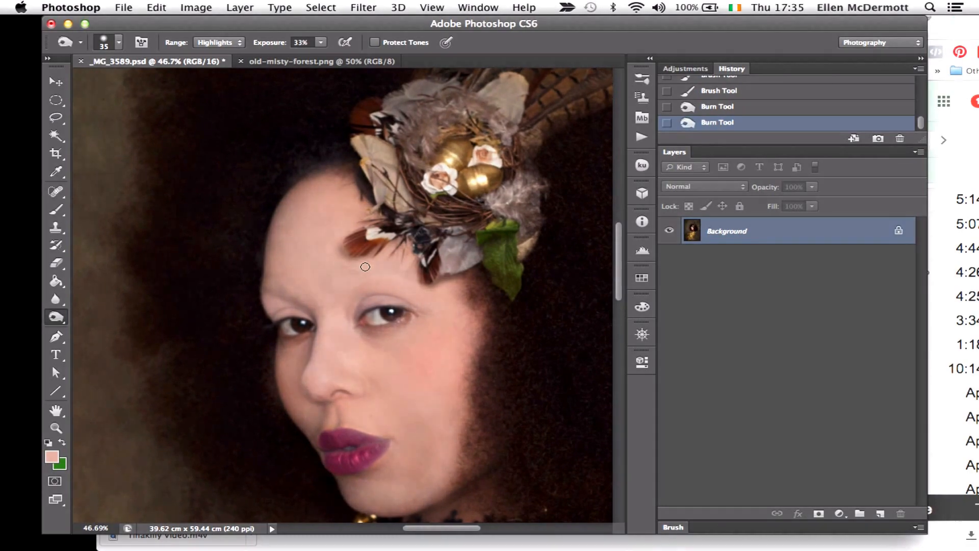
pyautogui.click(103, 44)
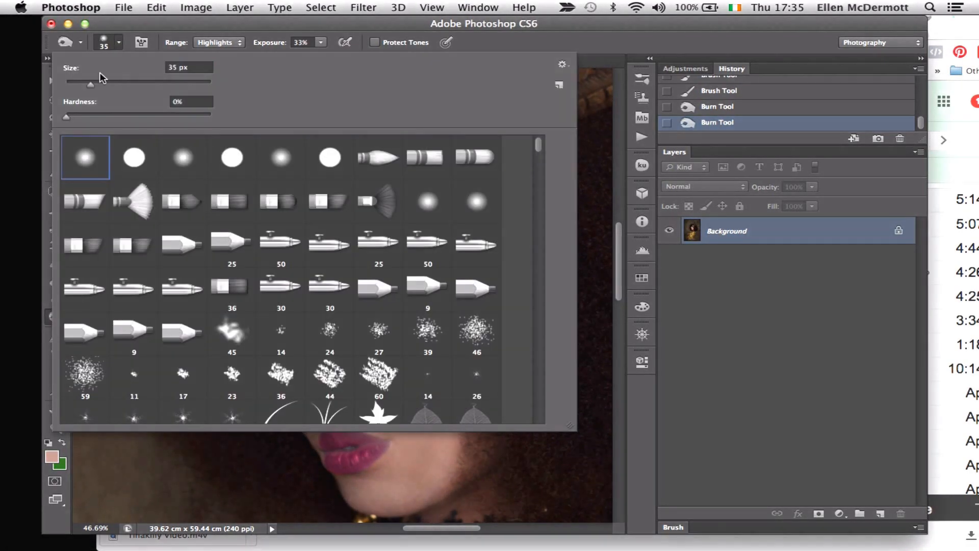
pyautogui.scroll(-5, 222, 307)
pyautogui.scroll(-15, 223, 308)
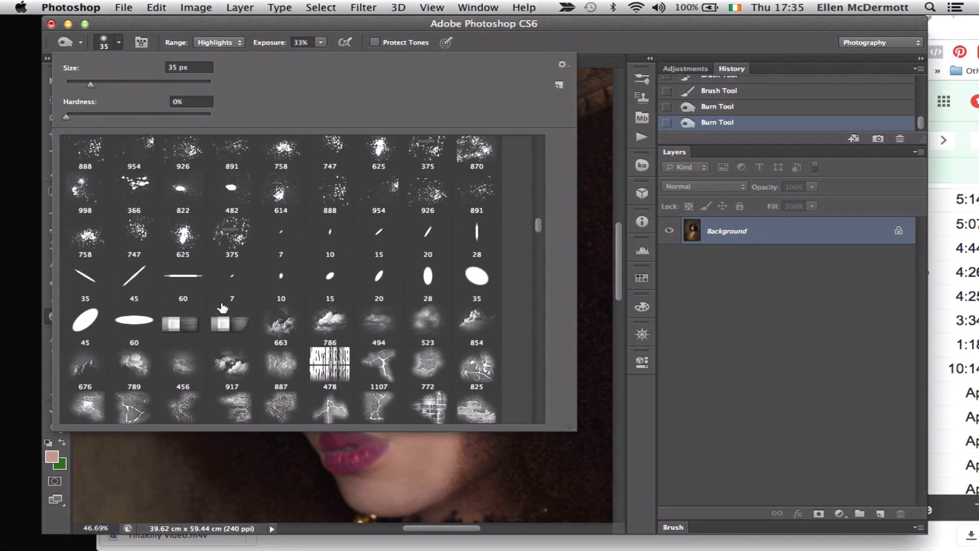
pyautogui.scroll(-15, 223, 308)
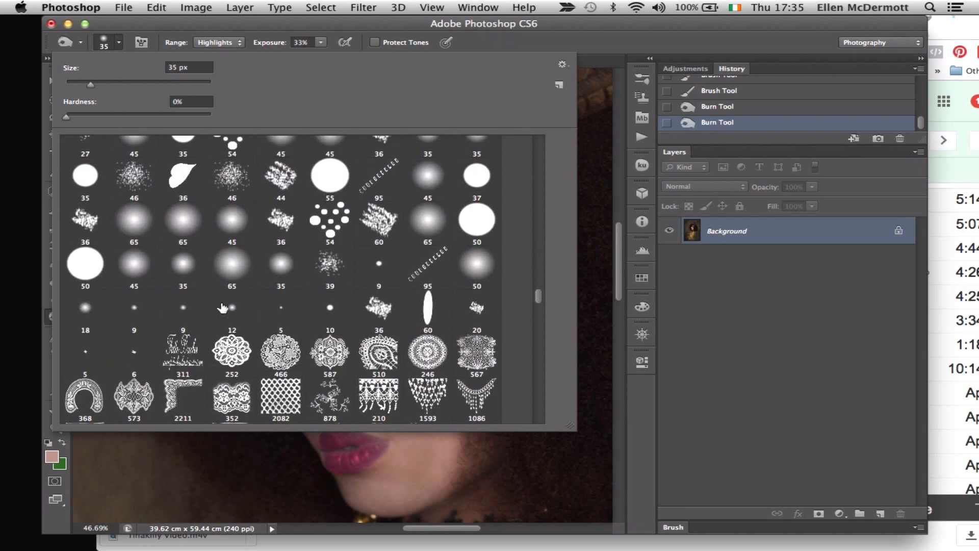
pyautogui.scroll(-10, 222, 307)
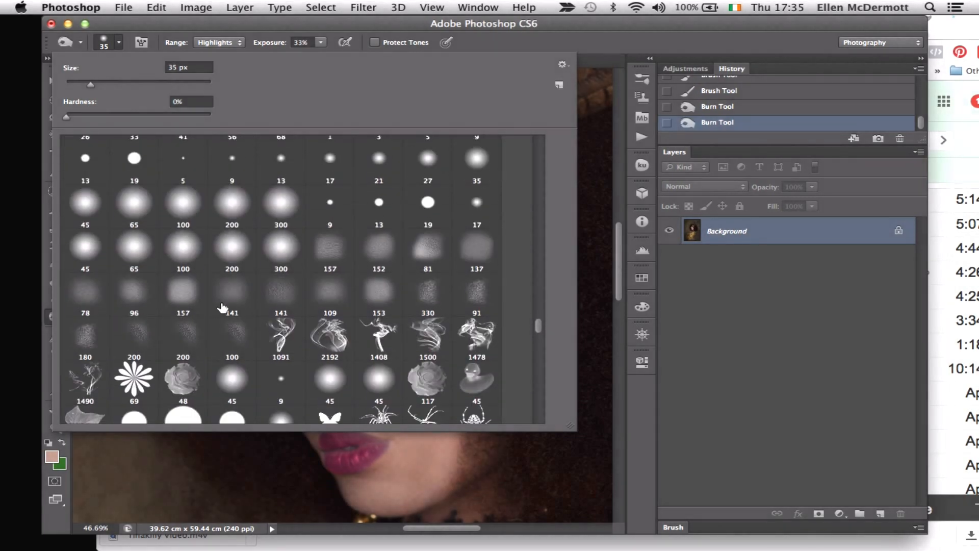
pyautogui.scroll(7, 222, 307)
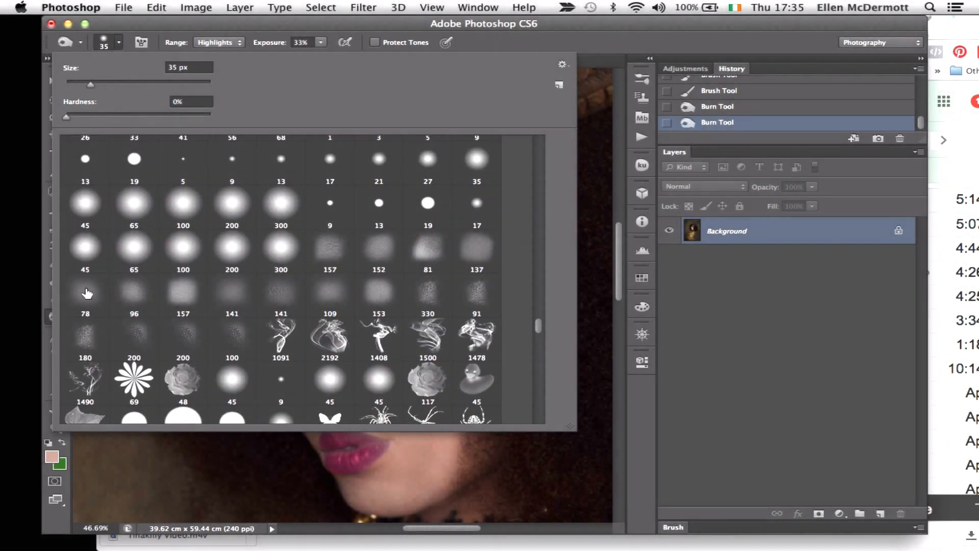
pyautogui.doubleClick(97, 332)
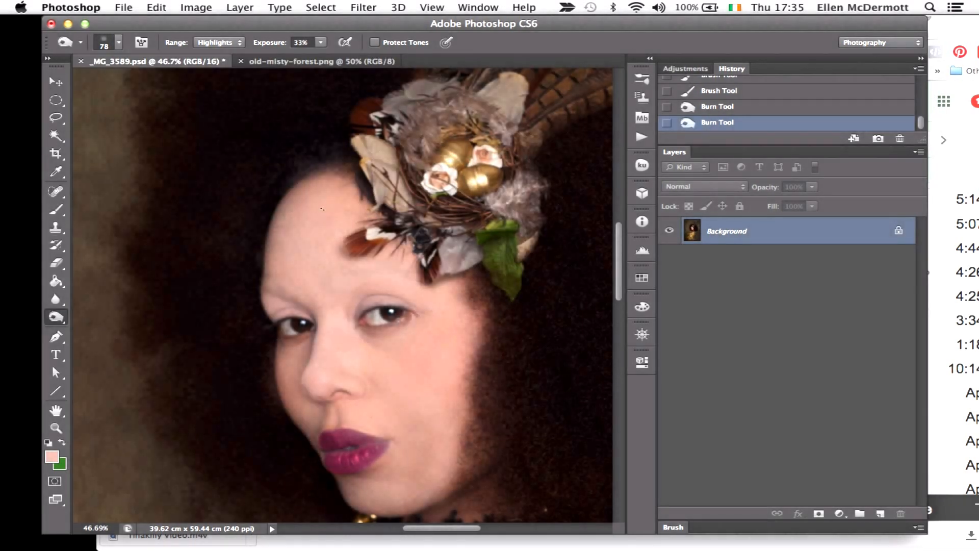
pyautogui.press(']')
pyautogui.press(']')
pyautogui.press(']')
pyautogui.press(']')
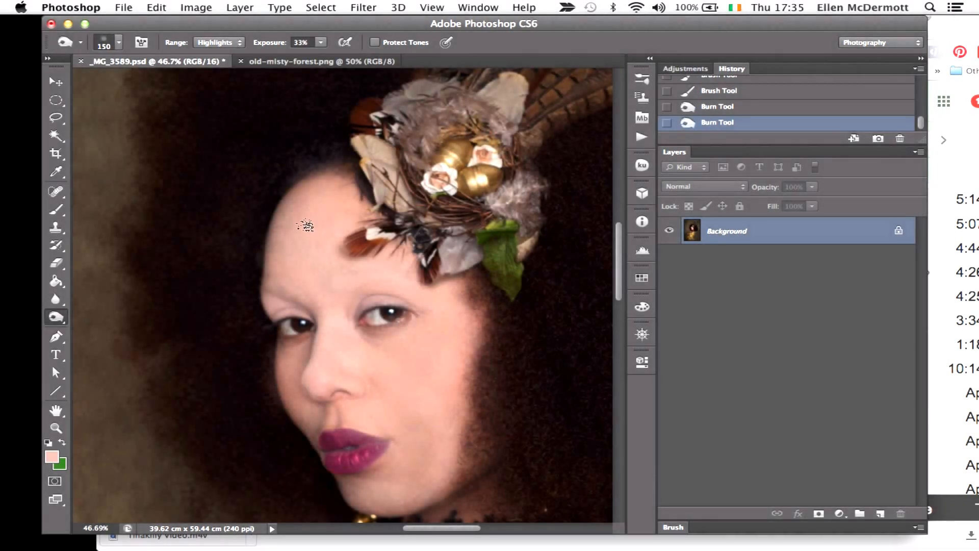
# Dodge the forehead with the 150 px textured tip at 33% exposure, and undo the burn stroke made over it.
pyautogui.keyDown('alt'); pyautogui.click(318, 264); pyautogui.keyUp('alt')
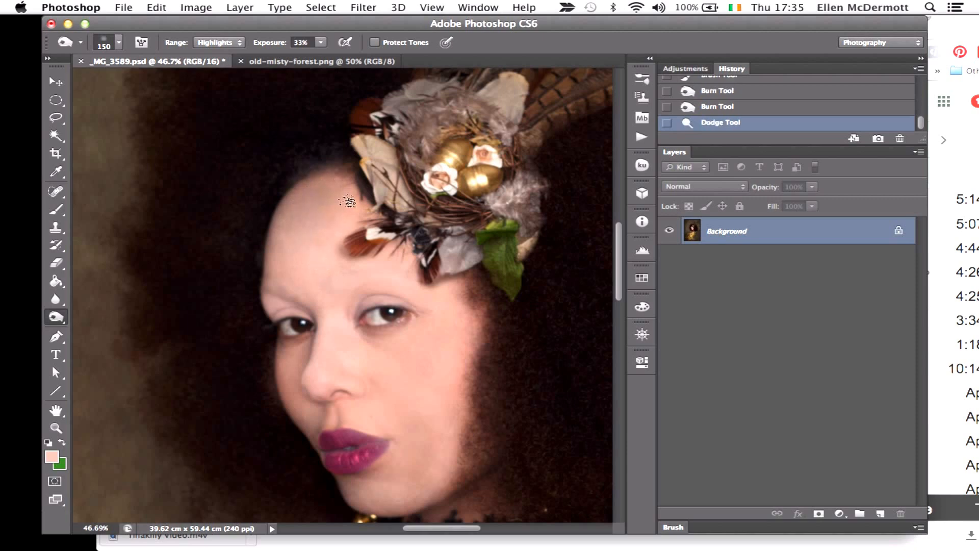
pyautogui.click(306, 257)
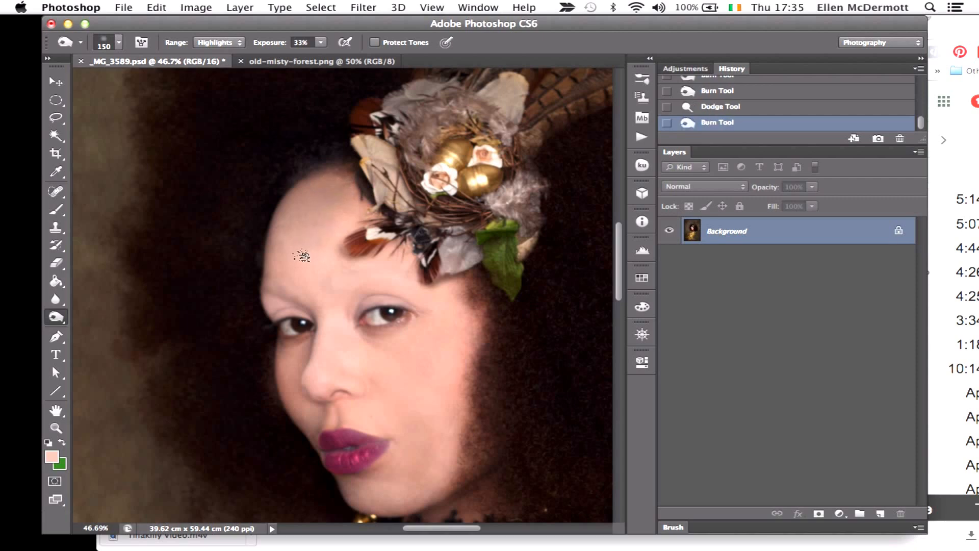
pyautogui.hotkey('ctrl', 'z')
# Smooth the skin on the nose, cheeks, upper lip area and under the eye with the 40 px brush at 83% opacity and 27% flow.
pyautogui.press('b')
pyautogui.click(356, 342)
pyautogui.click(363, 368)
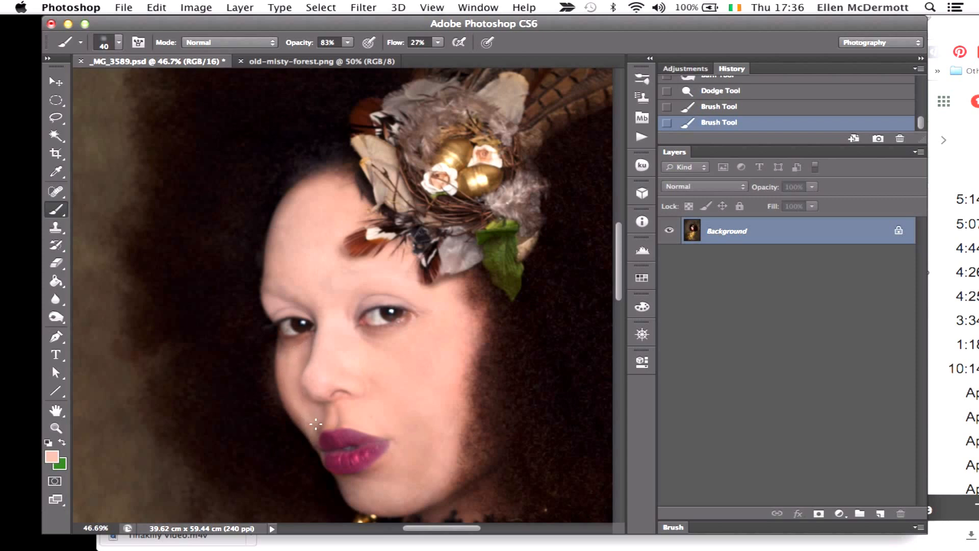
pyautogui.moveTo(301, 343)
pyautogui.mouseDown()
pyautogui.moveTo(303, 363)
pyautogui.moveTo(280, 356)
pyautogui.mouseUp()
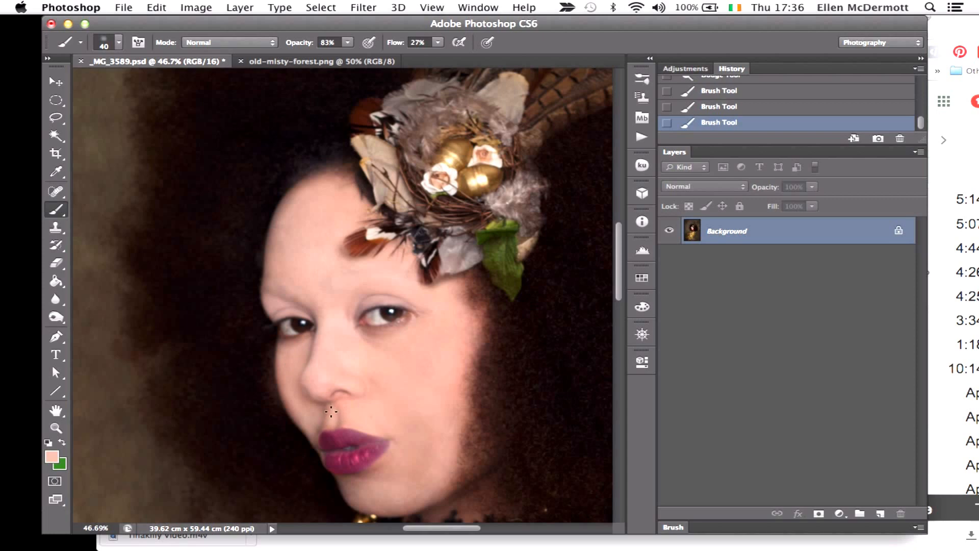
pyautogui.moveTo(333, 410); pyautogui.dragTo(344, 414)
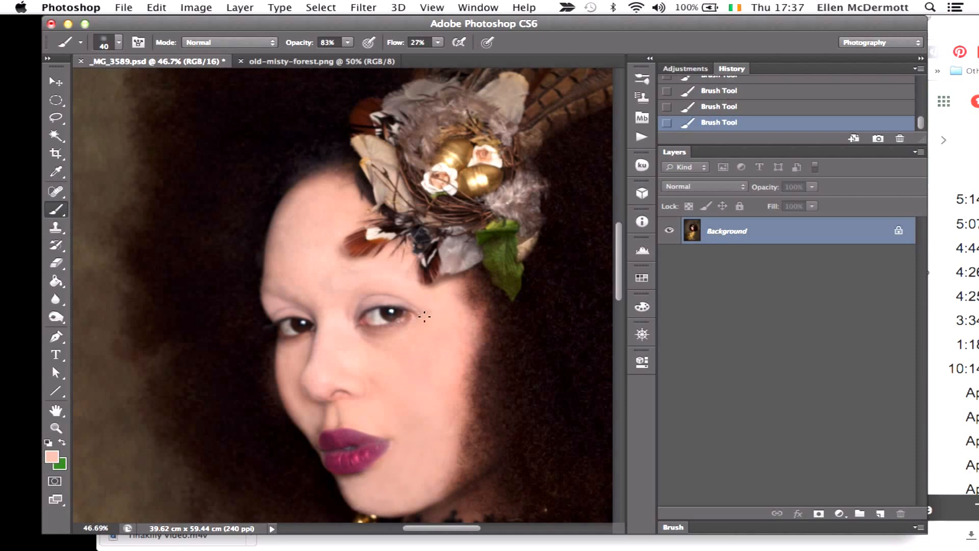
pyautogui.moveTo(408, 320); pyautogui.dragTo(363, 331)
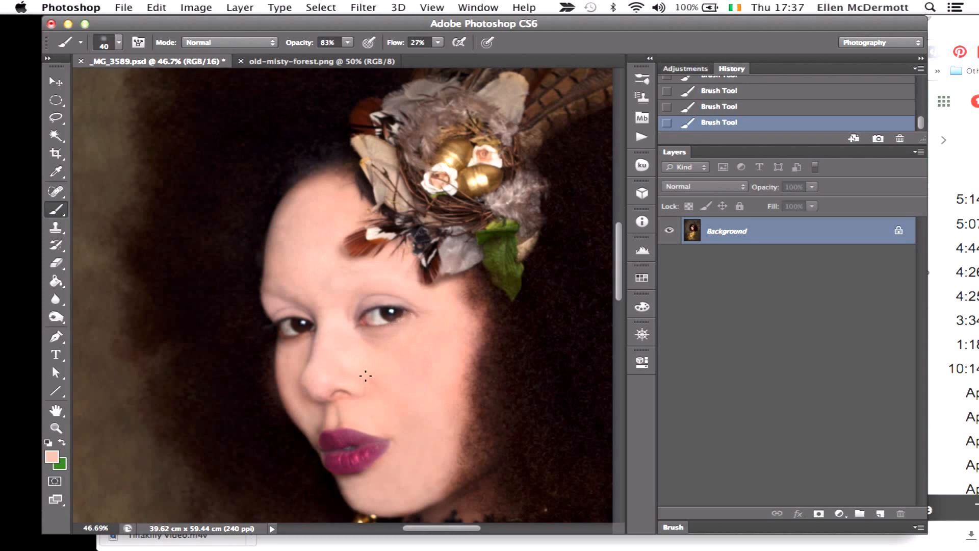
# Sample the magenta lip colour and paint it as eyeshadow over both upper eyelids with the 40 px brush.
pyautogui.scroll(-5, 414, 434)
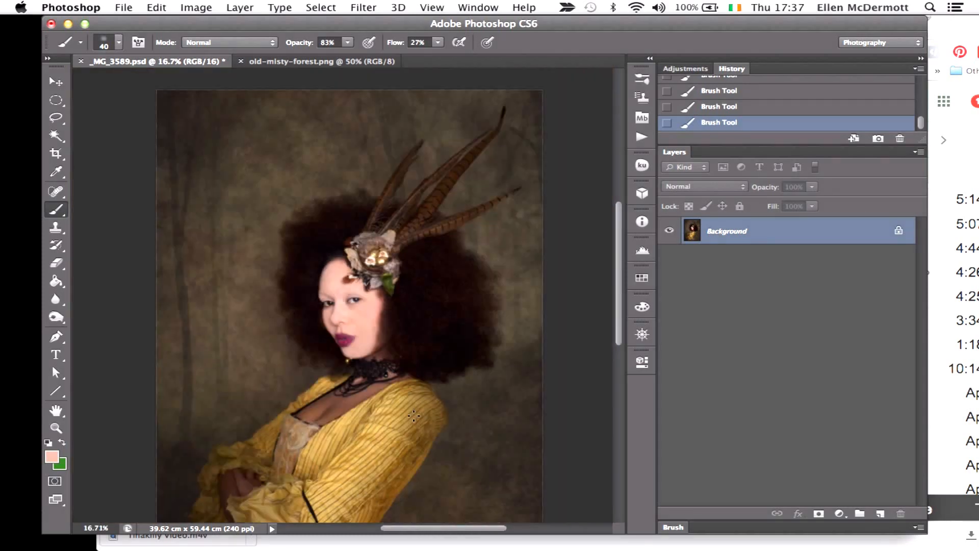
pyautogui.scroll(5, 414, 423)
pyautogui.scroll(4, 413, 415)
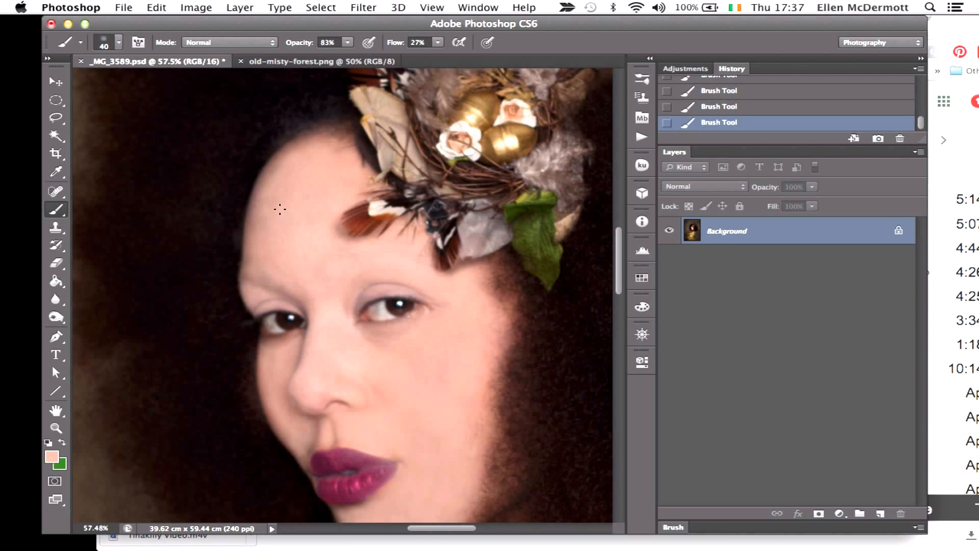
pyautogui.keyDown('alt'); pyautogui.click(346, 482); pyautogui.keyUp('alt')
pyautogui.moveTo(368, 294)
pyautogui.mouseDown()
pyautogui.moveTo(393, 287)
pyautogui.moveTo(359, 296)
pyautogui.moveTo(420, 296)
pyautogui.moveTo(368, 289)
pyautogui.moveTo(356, 308)
pyautogui.moveTo(387, 292)
pyautogui.moveTo(427, 302)
pyautogui.moveTo(389, 285)
pyautogui.moveTo(357, 302)
pyautogui.mouseUp()
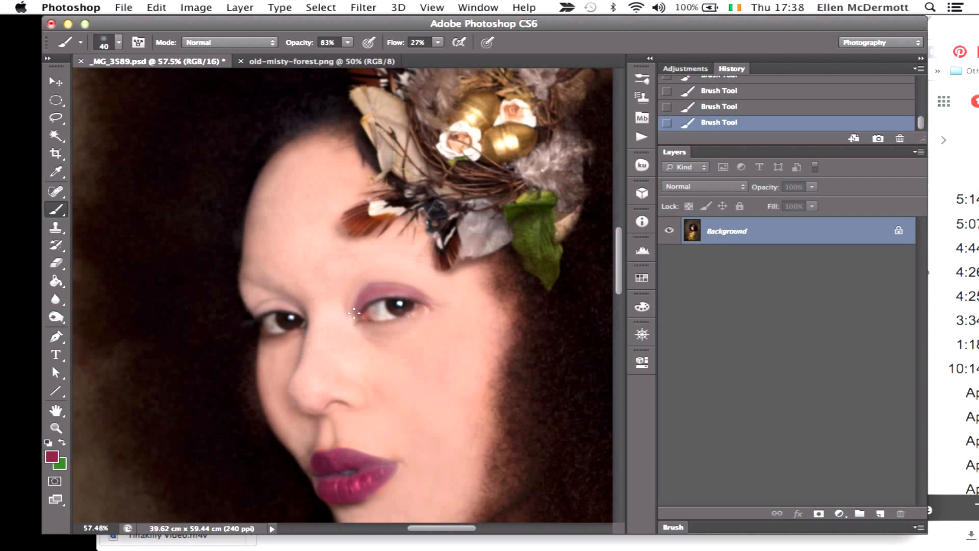
pyautogui.moveTo(287, 308)
pyautogui.mouseDown()
pyautogui.moveTo(254, 309)
pyautogui.moveTo(299, 312)
pyautogui.moveTo(256, 312)
pyautogui.moveTo(291, 306)
pyautogui.mouseUp()
# Select the face with a large elliptical marquee, centre the selection over it, and open the Liquify filter.
pyautogui.click(56, 100)
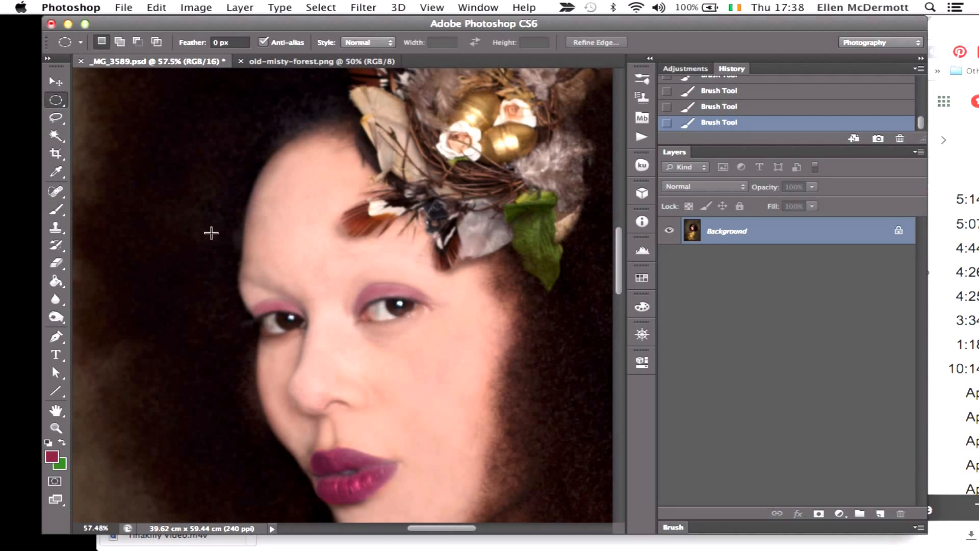
pyautogui.moveTo(204, 226); pyautogui.dragTo(567, 519)
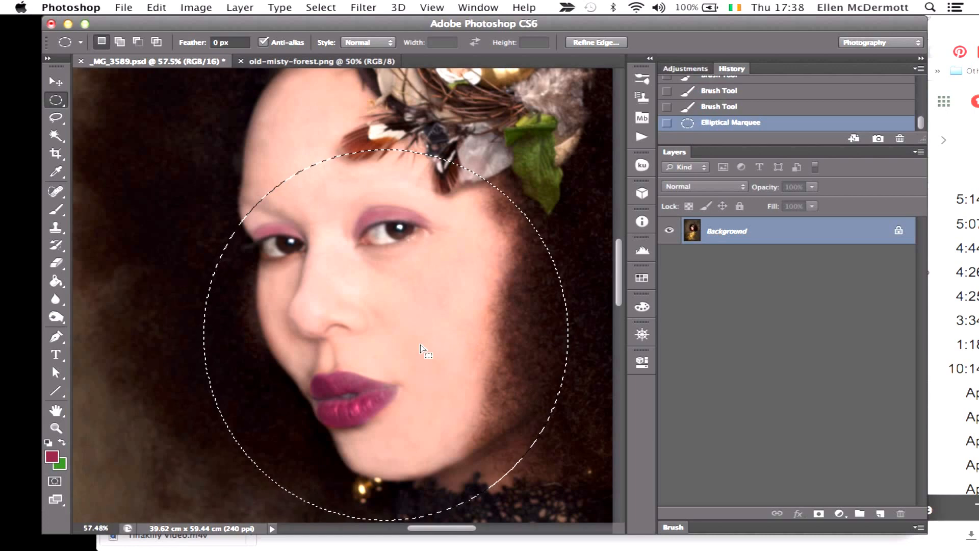
pyautogui.moveTo(389, 354)
pyautogui.mouseDown()
pyautogui.moveTo(371, 323)
pyautogui.moveTo(377, 346)
pyautogui.mouseUp()
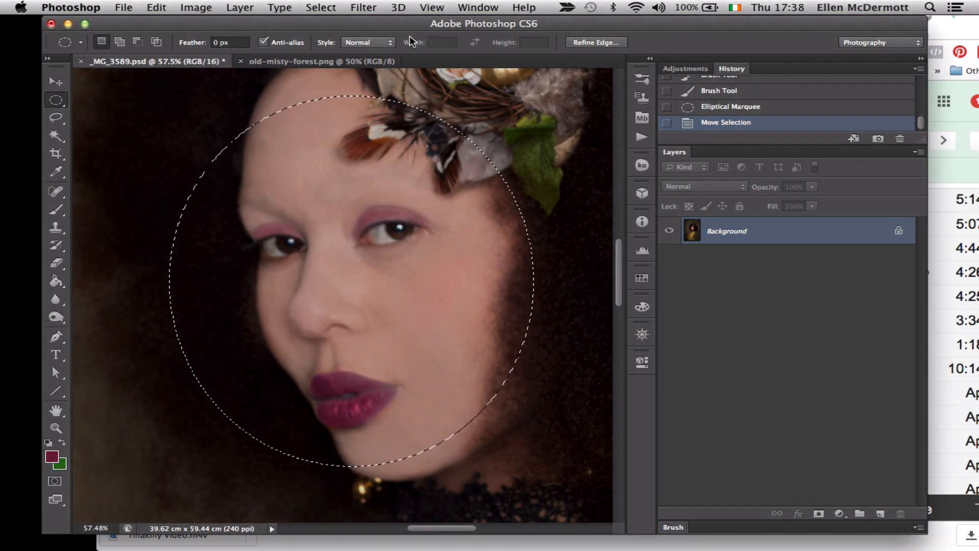
pyautogui.click(371, 9)
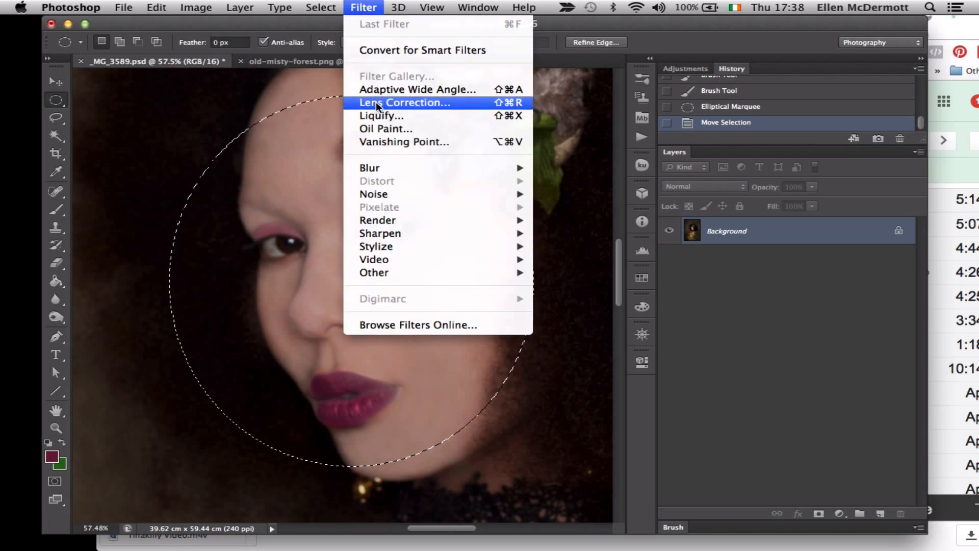
pyautogui.click(374, 116)
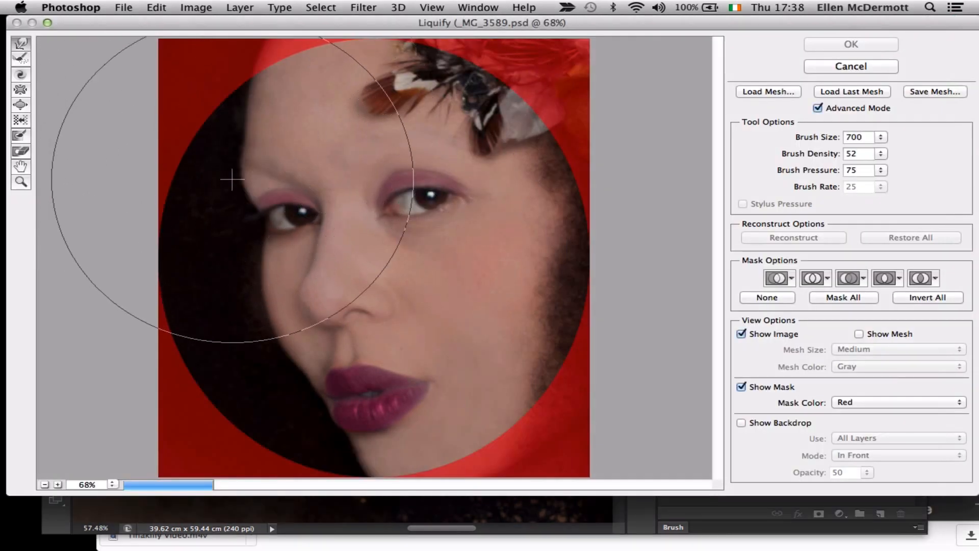
# Enlarge both eyes slightly with the Bloat tool at brush size 250 and apply the Liquify filter.
pyautogui.press('[')
pyautogui.press('[')
pyautogui.press('[')
pyautogui.press('[')
pyautogui.press('[')
pyautogui.press('[')
pyautogui.press('[')
pyautogui.press('[')
pyautogui.press('[')
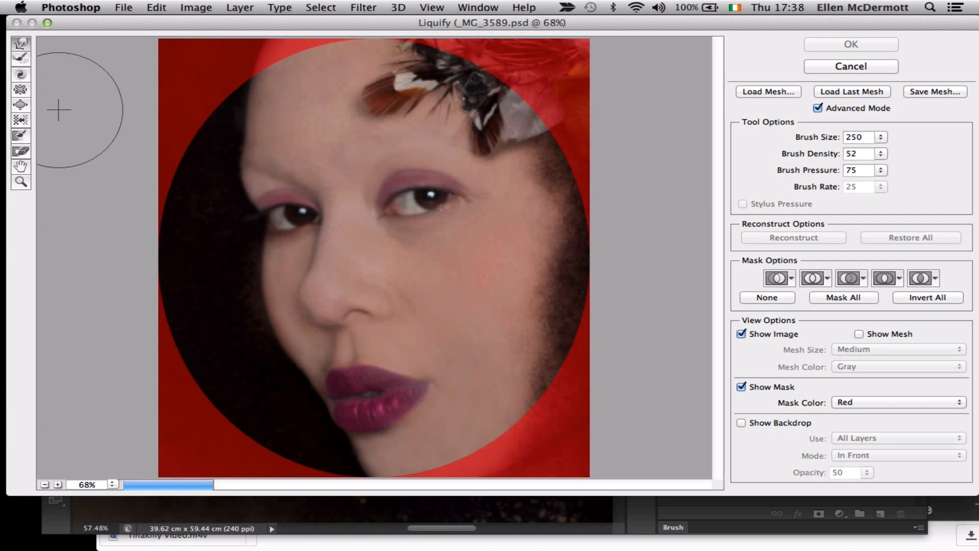
pyautogui.click(22, 106)
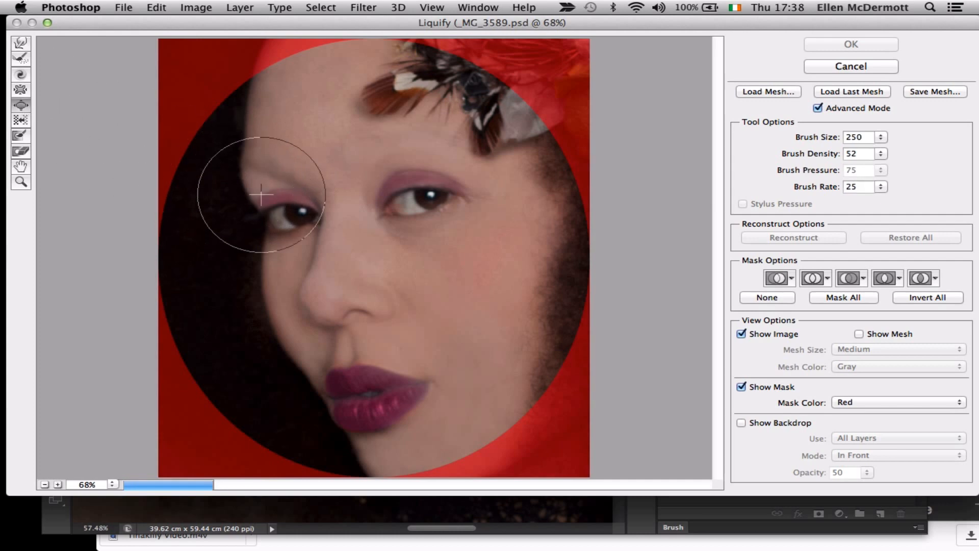
pyautogui.click(289, 213)
pyautogui.moveTo(288, 214); pyautogui.dragTo(297, 214)
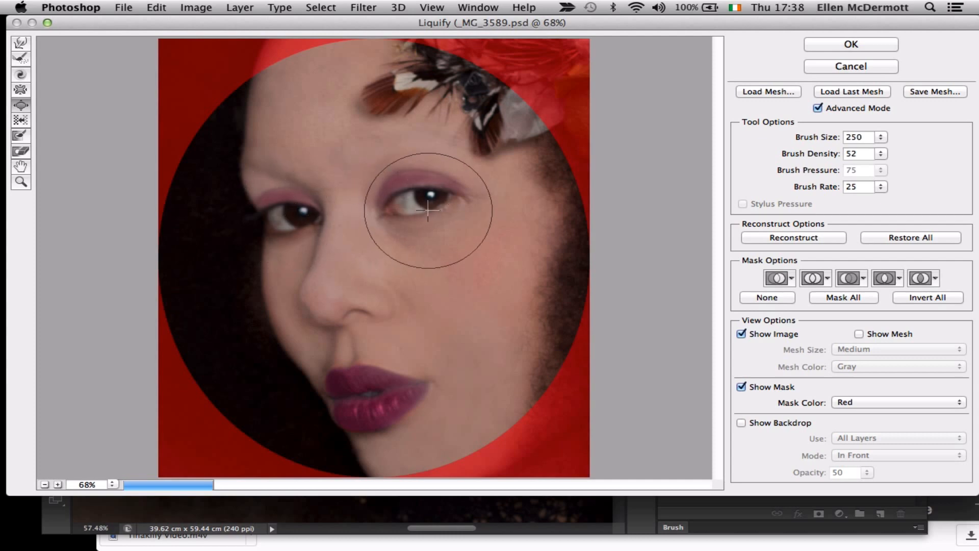
pyautogui.moveTo(427, 200); pyautogui.dragTo(428, 200)
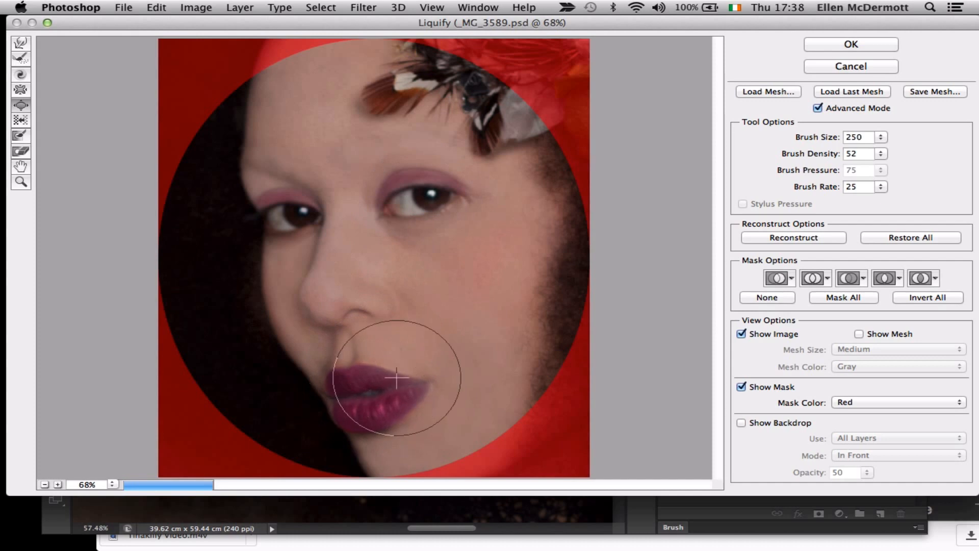
pyautogui.click(848, 45)
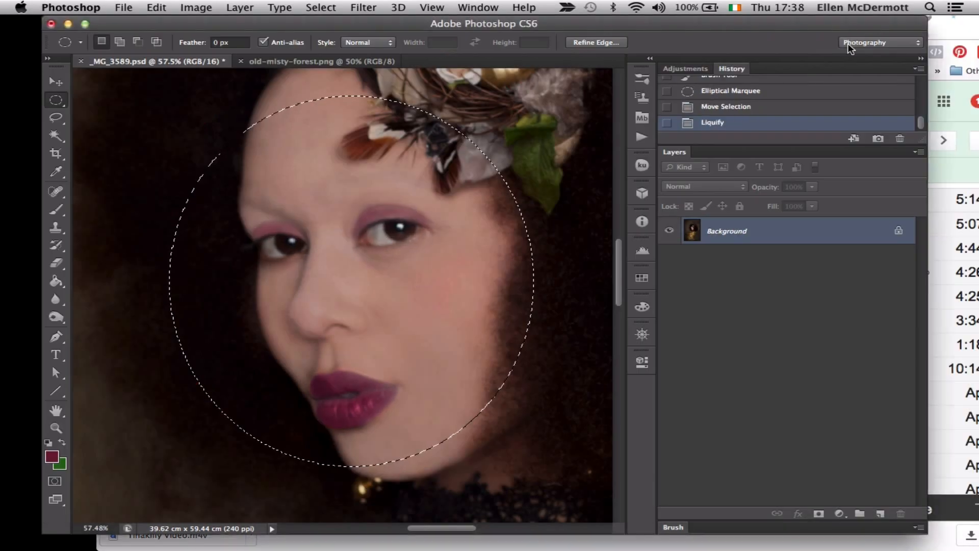
# Replace the elliptical face selection with a selection of the whole canvas.
pyautogui.scroll(-5, 336, 283)
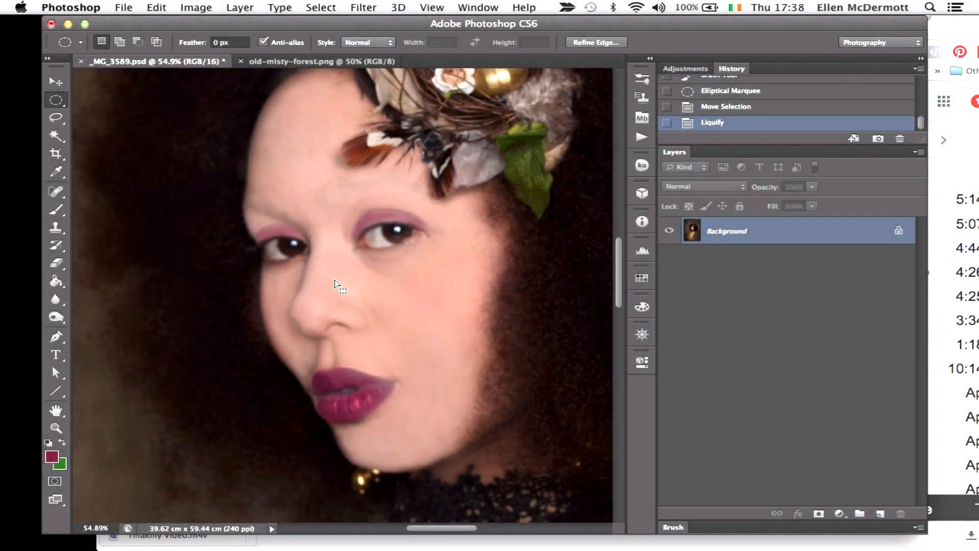
pyautogui.scroll(1, 337, 284)
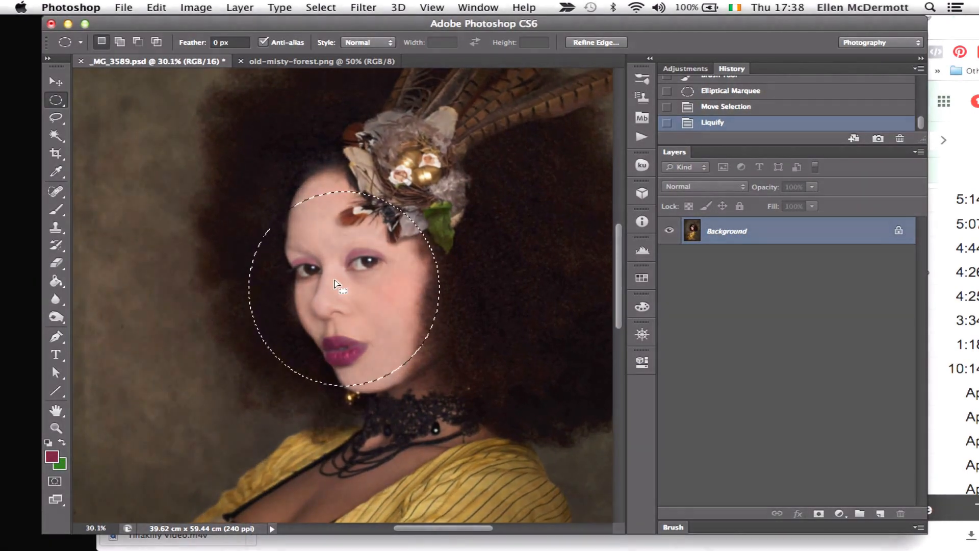
pyautogui.scroll(1, 337, 284)
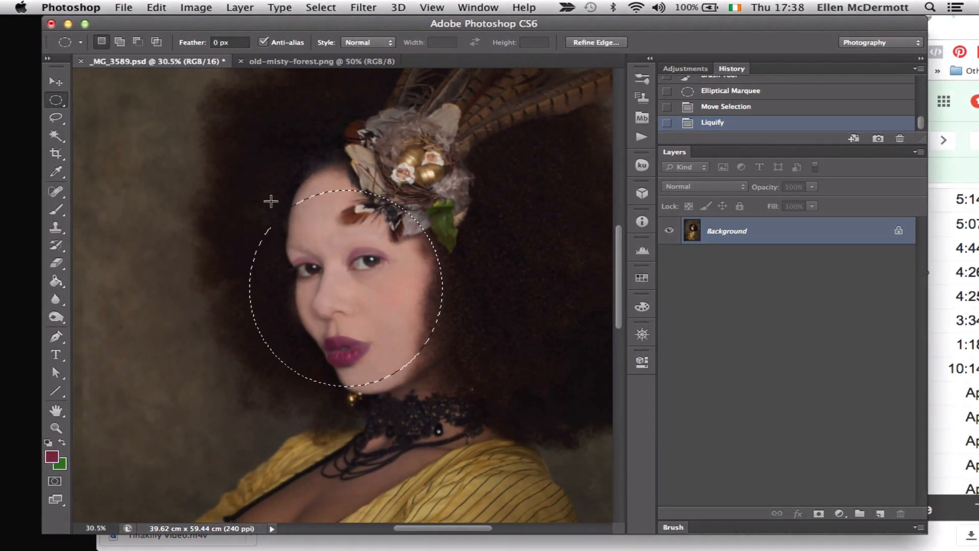
pyautogui.click(319, 7)
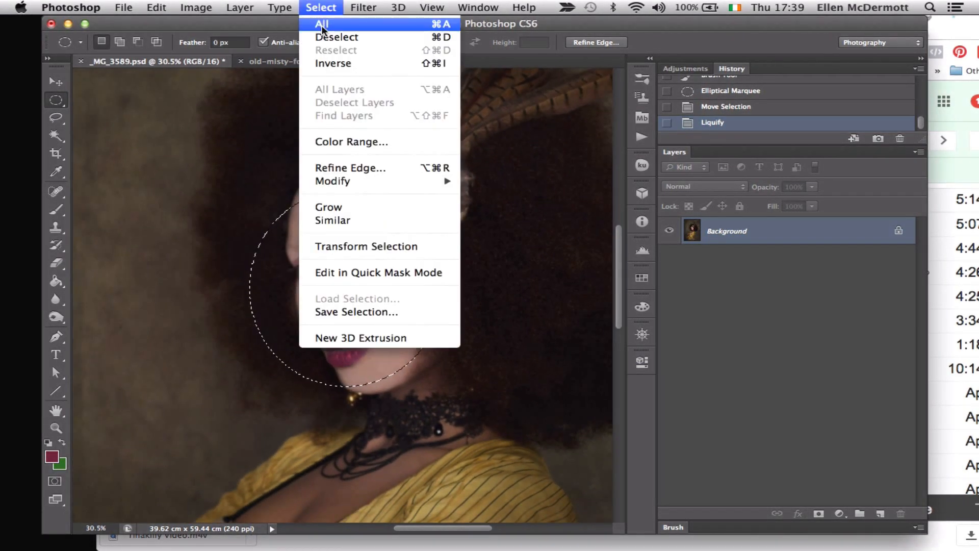
pyautogui.click(322, 24)
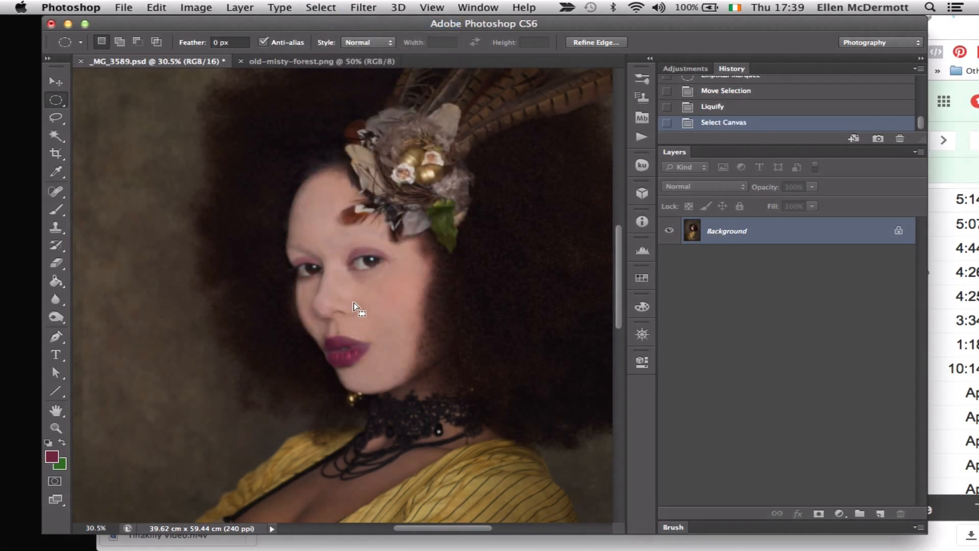
# Darken the line between the lips using the Burn tool with a 10 px soft round brush at 33% exposure.
pyautogui.scroll(10, 355, 307)
pyautogui.scroll(-3, 354, 307)
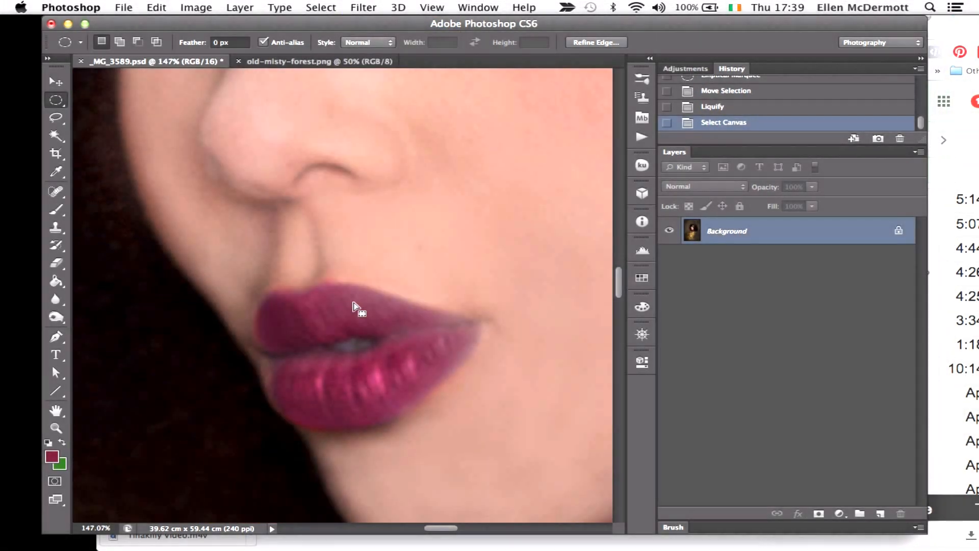
pyautogui.click(57, 298)
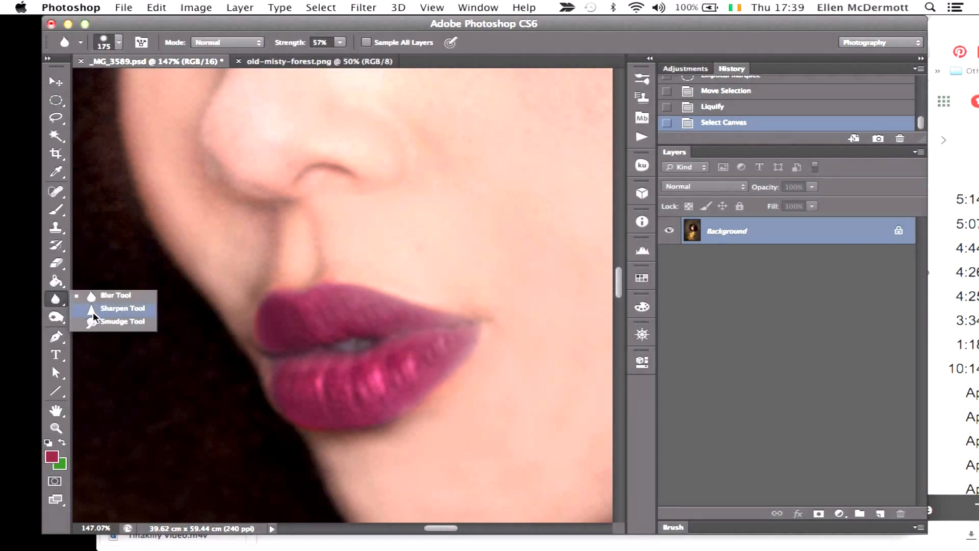
pyautogui.click(57, 317)
pyautogui.click(57, 317)
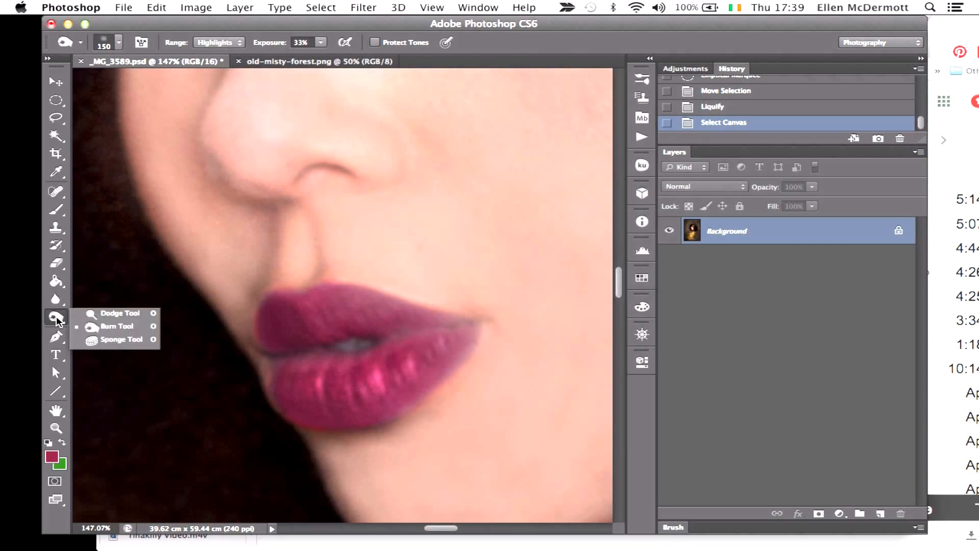
pyautogui.click(87, 325)
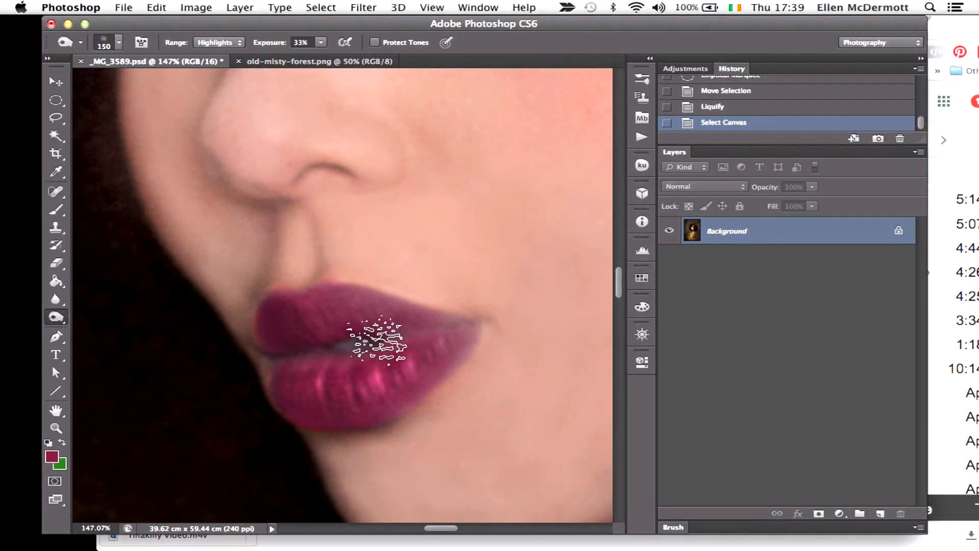
pyautogui.click(118, 43)
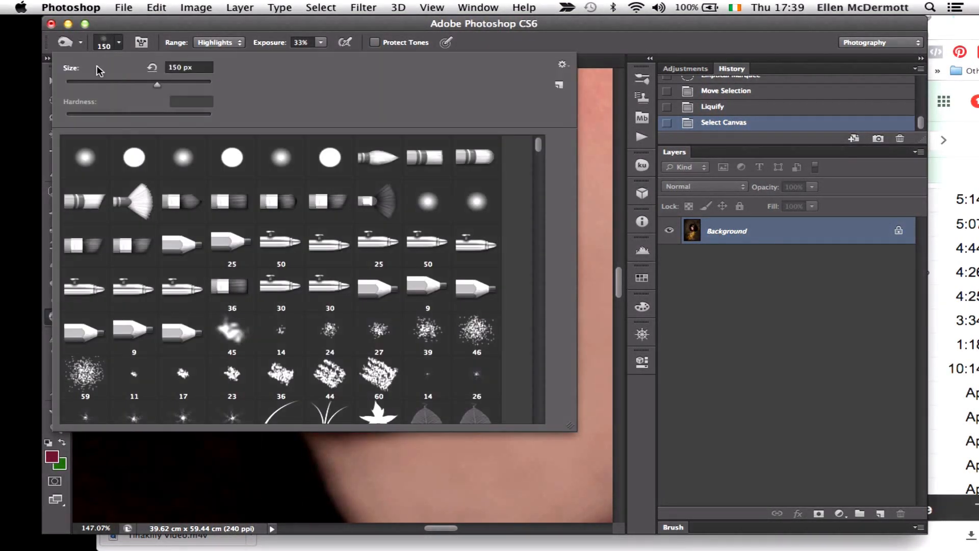
pyautogui.doubleClick(80, 167)
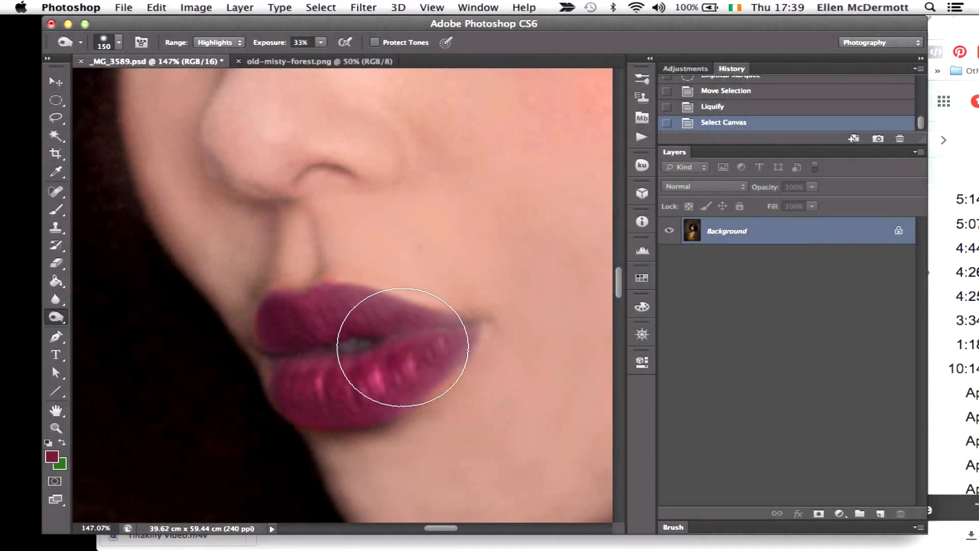
pyautogui.press('[')
pyautogui.press('[')
pyautogui.press('[')
pyautogui.press('[')
pyautogui.press('[')
pyautogui.press('[')
pyautogui.press('[')
pyautogui.press('[')
pyautogui.press('[')
pyautogui.press('[')
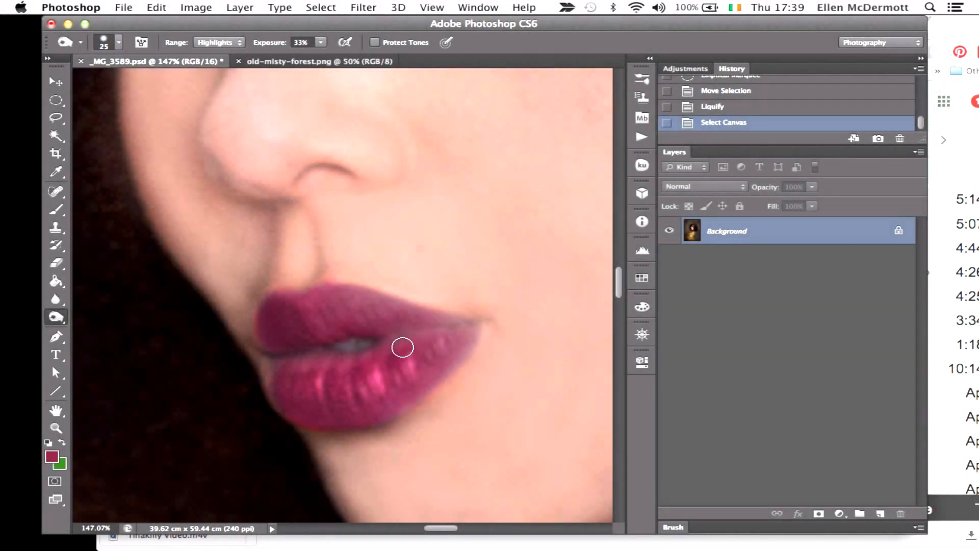
pyautogui.press('[')
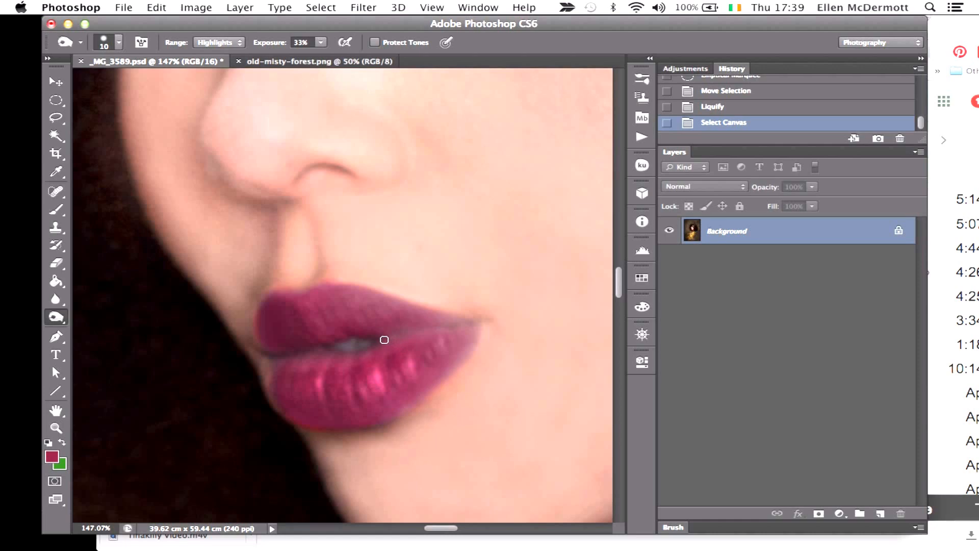
pyautogui.moveTo(385, 340)
pyautogui.mouseDown()
pyautogui.moveTo(471, 323)
pyautogui.moveTo(377, 341)
pyautogui.mouseUp()
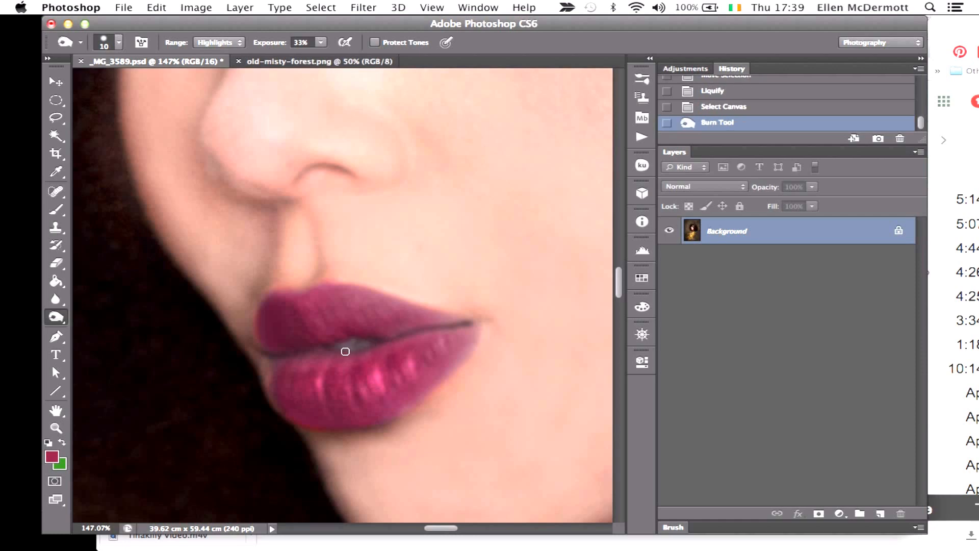
pyautogui.press('[')
pyautogui.press(']')
pyautogui.press(']')
pyautogui.press(']')
pyautogui.press(']')
pyautogui.press('[')
pyautogui.press('[')
pyautogui.press('[')
# Lighten the upper lip's edge and the lower lip's highlights using the Dodge tool at 15 px and 3% exposure.
pyautogui.click(59, 318)
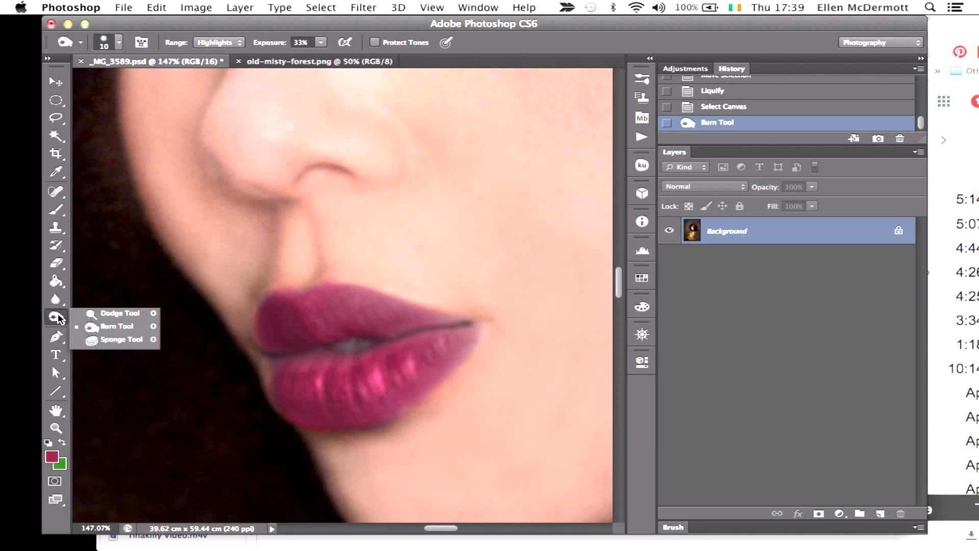
pyautogui.click(91, 314)
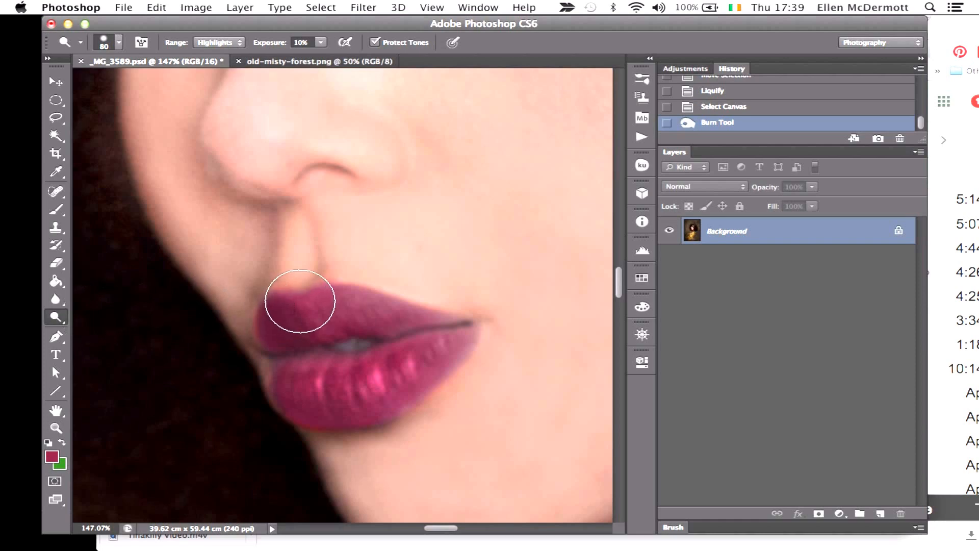
pyautogui.press('[')
pyautogui.press('[')
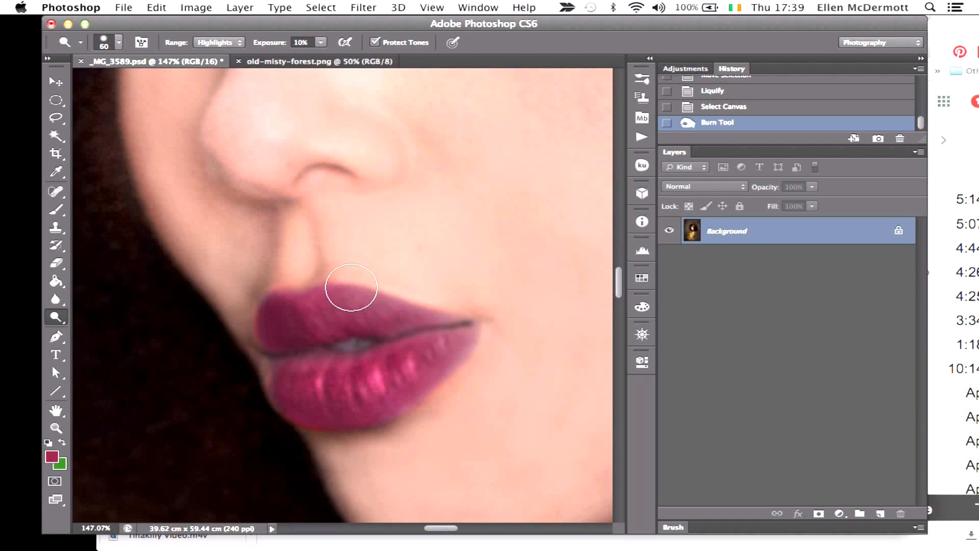
pyautogui.press('[')
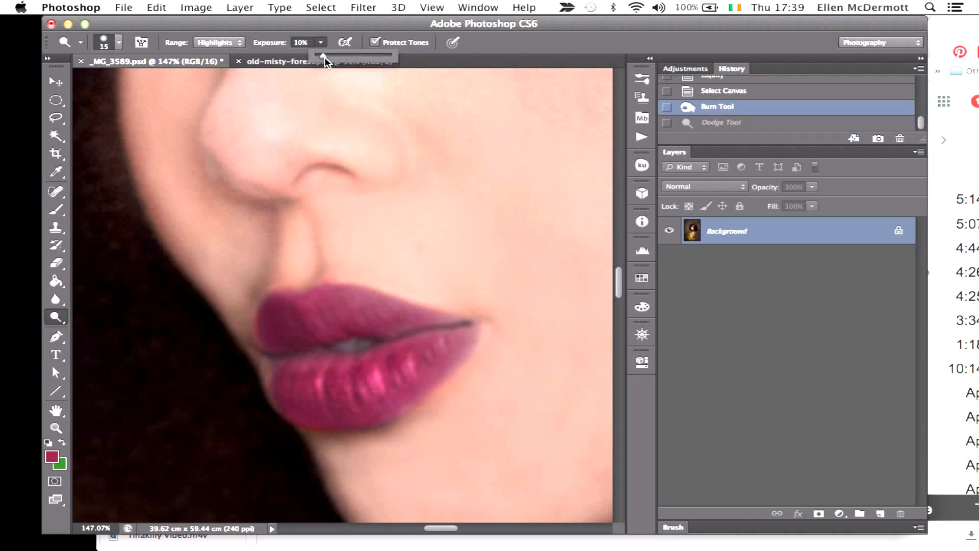
pyautogui.moveTo(325, 59); pyautogui.dragTo(318, 60)
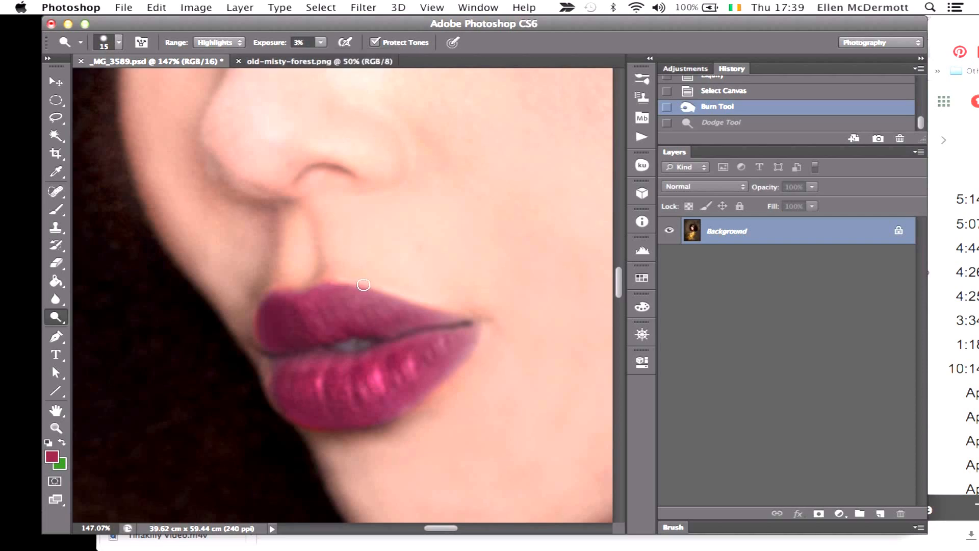
pyautogui.moveTo(401, 298); pyautogui.dragTo(453, 311)
pyautogui.moveTo(402, 354)
pyautogui.mouseDown()
pyautogui.moveTo(439, 338)
pyautogui.moveTo(332, 368)
pyautogui.moveTo(323, 360)
pyautogui.moveTo(322, 396)
pyautogui.mouseUp()
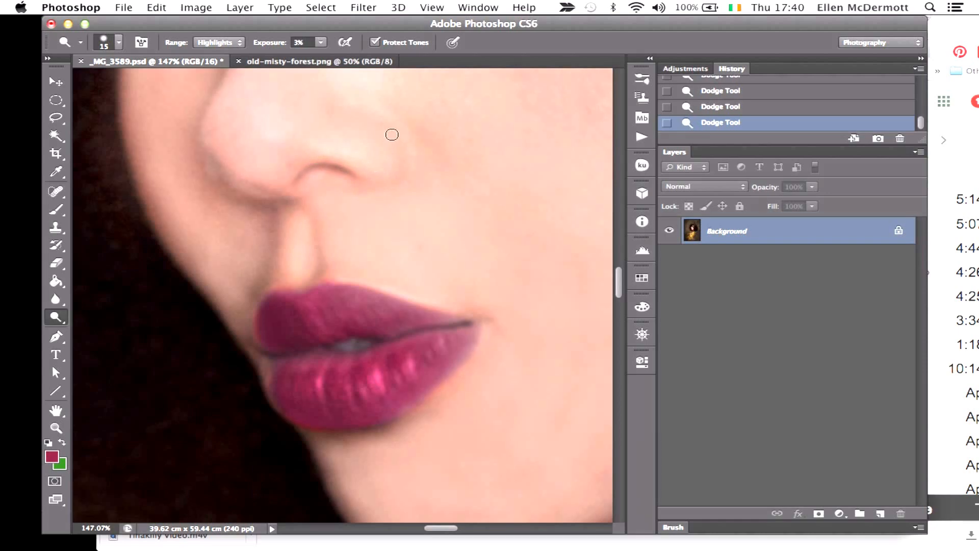
# Dodge the highlight on the nose and the catchlight in the farther eye at 3% exposure.
pyautogui.moveTo(310, 153)
pyautogui.mouseDown()
pyautogui.moveTo(284, 131)
pyautogui.moveTo(261, 129)
pyautogui.moveTo(273, 134)
pyautogui.moveTo(260, 154)
pyautogui.mouseUp()
pyautogui.scroll(10, 245, 125)
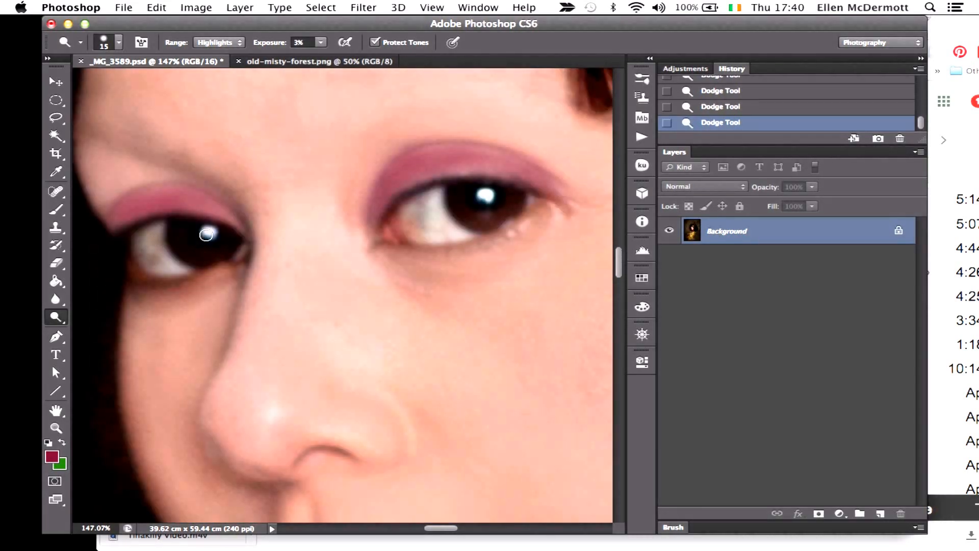
pyautogui.moveTo(206, 234); pyautogui.dragTo(209, 232)
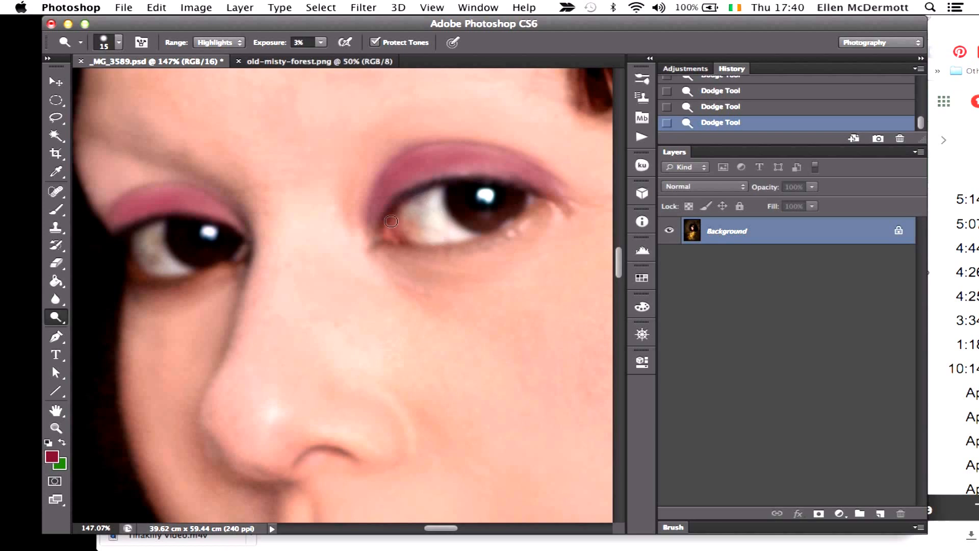
# Sample the white of each eye and paint over the veins in both with the 25 px brush at 83% opacity.
pyautogui.click(57, 209)
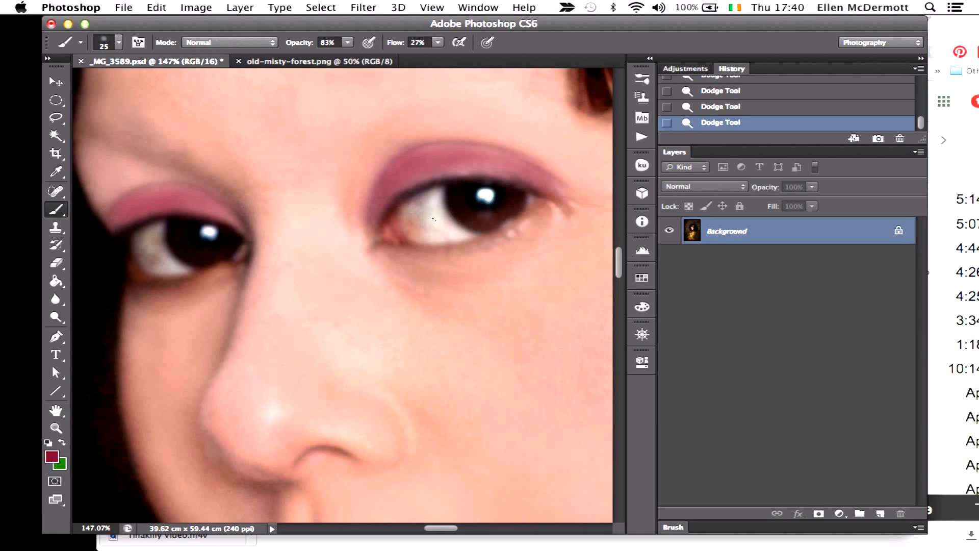
pyautogui.keyDown('alt'); pyautogui.click(433, 210); pyautogui.keyUp('alt')
pyautogui.moveTo(424, 200); pyautogui.dragTo(419, 203)
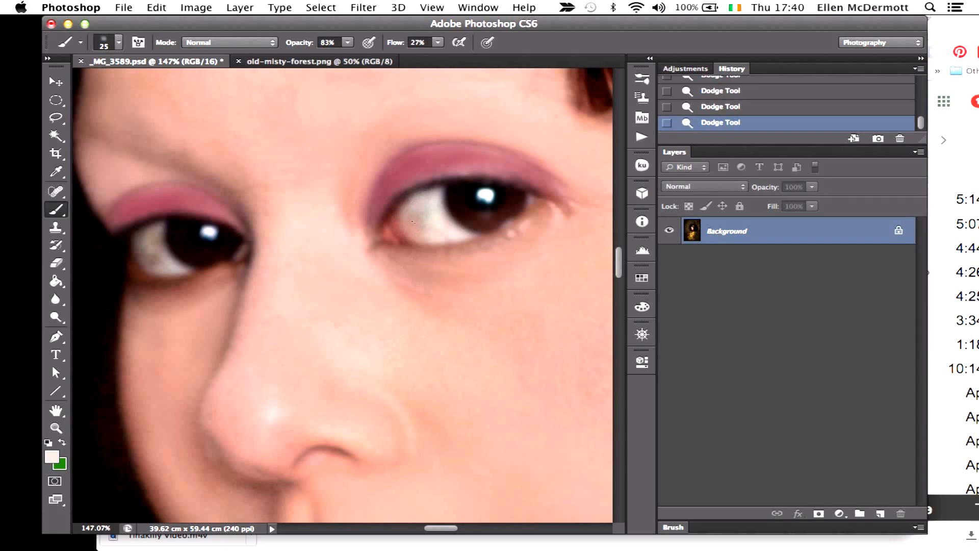
pyautogui.moveTo(412, 221); pyautogui.dragTo(417, 232)
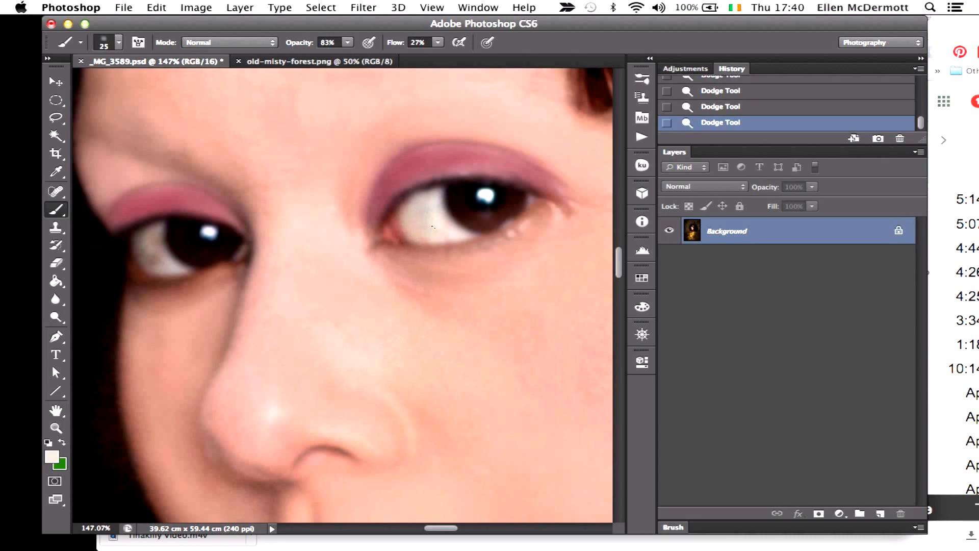
pyautogui.moveTo(403, 234)
pyautogui.mouseDown()
pyautogui.moveTo(403, 210)
pyautogui.moveTo(424, 197)
pyautogui.mouseUp()
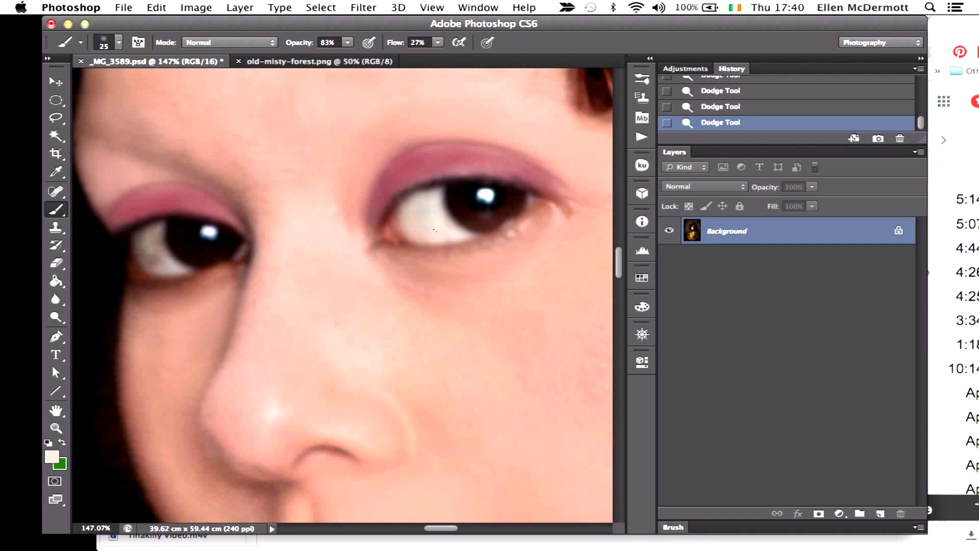
pyautogui.click(435, 239)
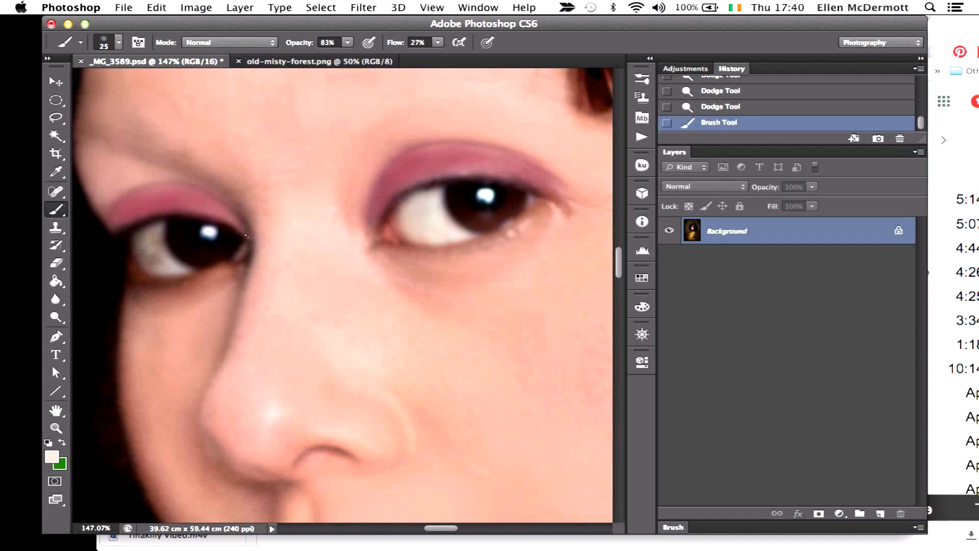
pyautogui.keyDown('alt'); pyautogui.click(168, 262); pyautogui.keyUp('alt')
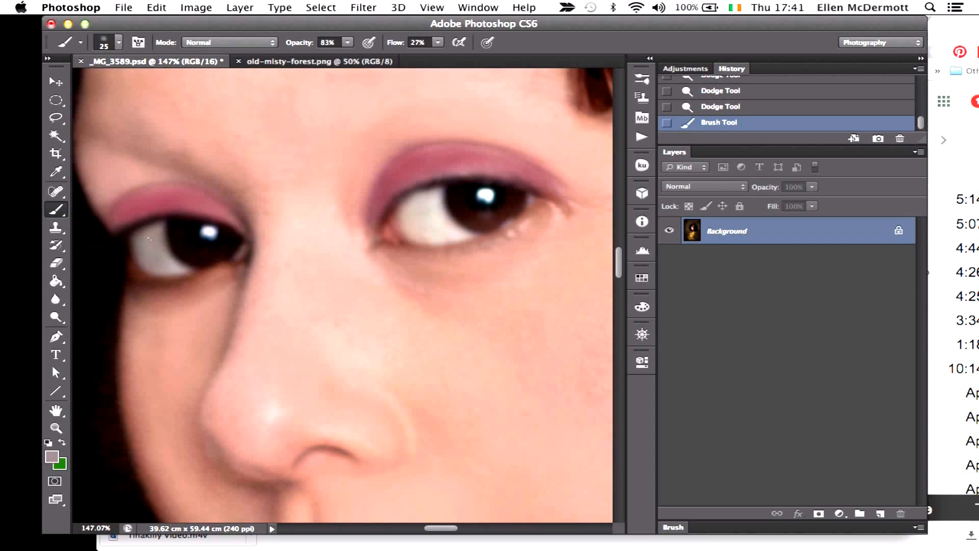
pyautogui.moveTo(155, 247); pyautogui.dragTo(152, 243)
# Paint small moist highlights along the lower eyelids in sampled eye white, using an 8 px soft round brush at 89% opacity and 49% flow.
pyautogui.click(510, 234)
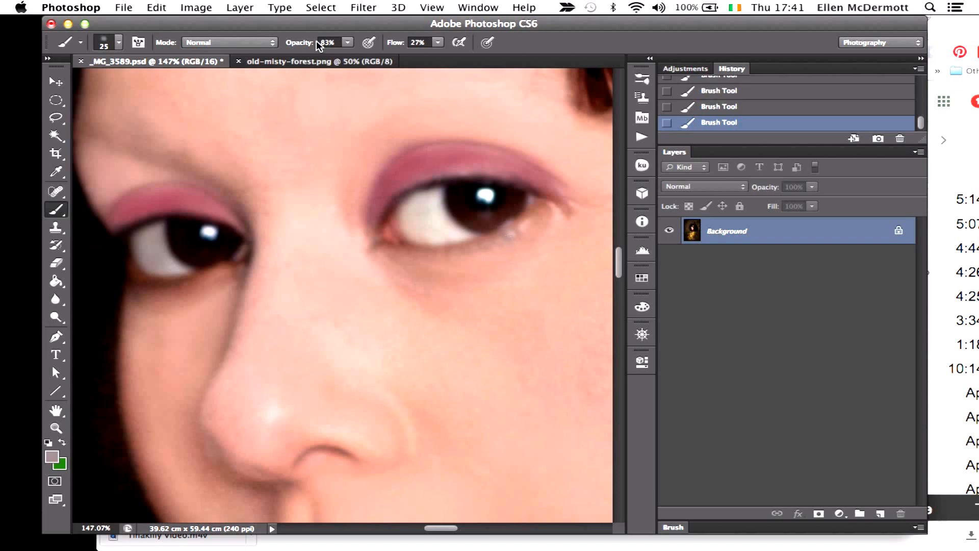
pyautogui.click(348, 42)
pyautogui.moveTo(351, 55); pyautogui.dragTo(356, 58)
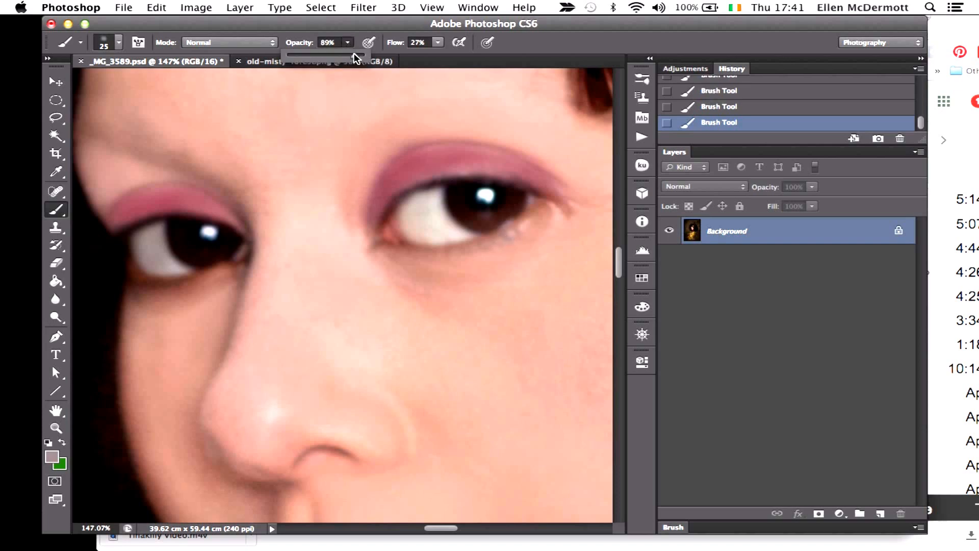
pyautogui.keyDown('alt'); pyautogui.click(430, 211); pyautogui.keyUp('alt')
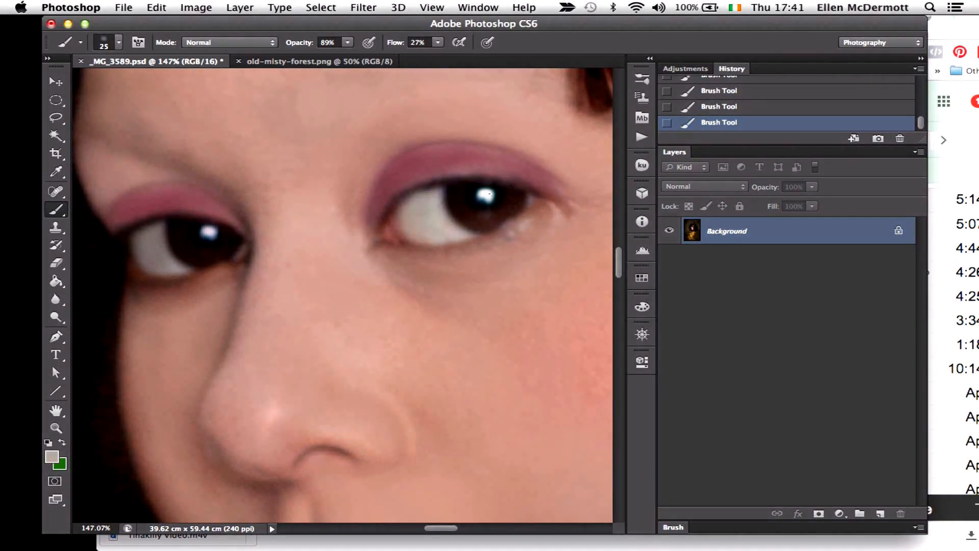
pyautogui.click(118, 42)
pyautogui.click(94, 158)
pyautogui.press('Return')
pyautogui.hotkey('shift', '4')
pyautogui.hotkey('shift', '9')
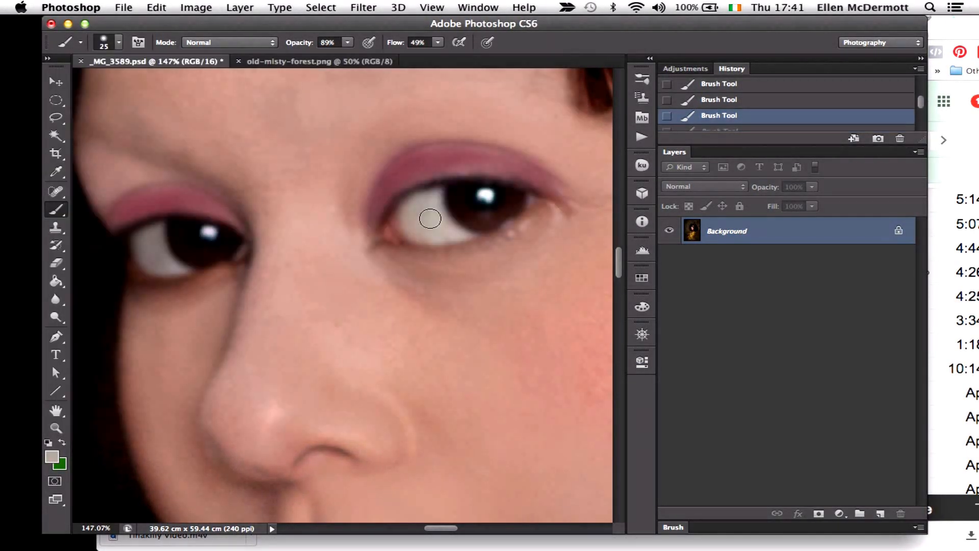
pyautogui.press('[')
pyautogui.press('[')
pyautogui.press('[')
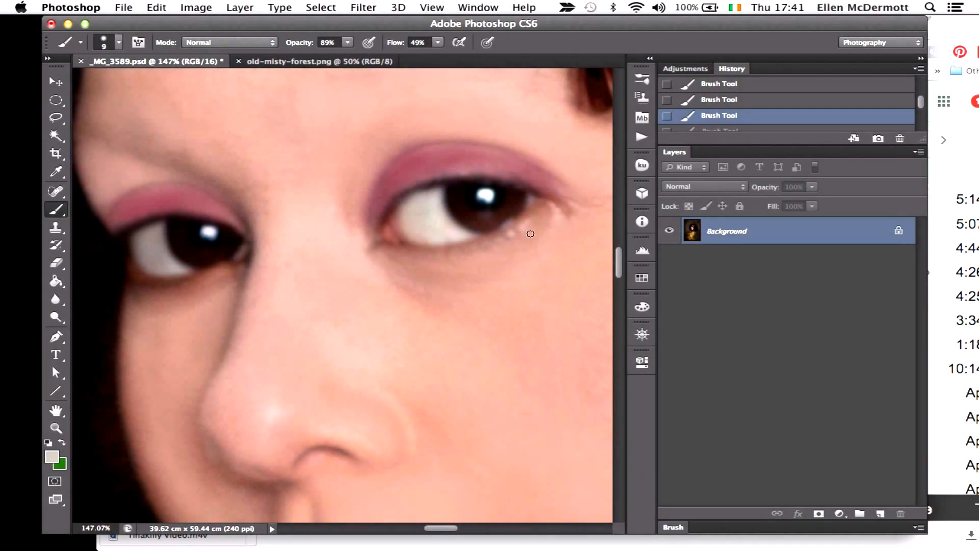
pyautogui.click(530, 221)
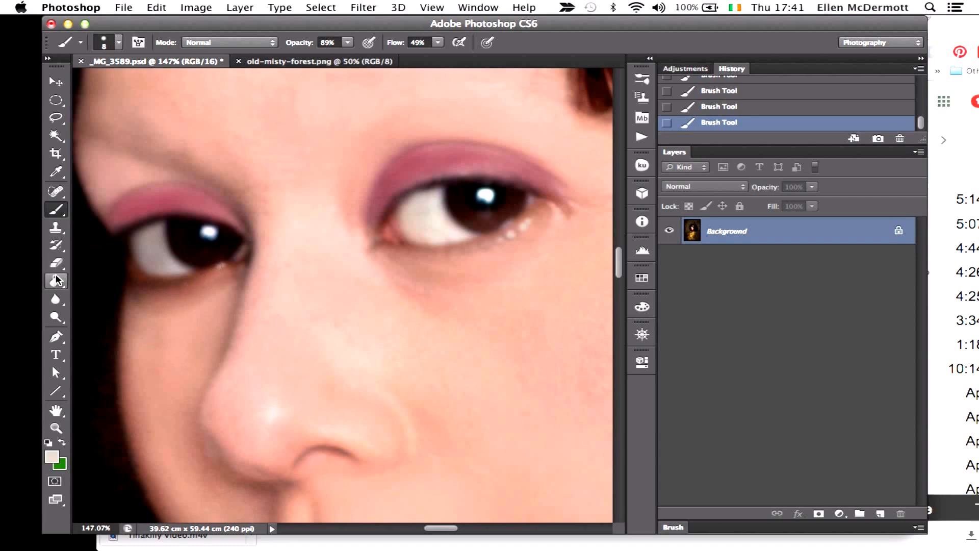
# Soften the painted highlights on both lower eyelids using the Blur tool at 9 px and 57% strength.
pyautogui.click(56, 299)
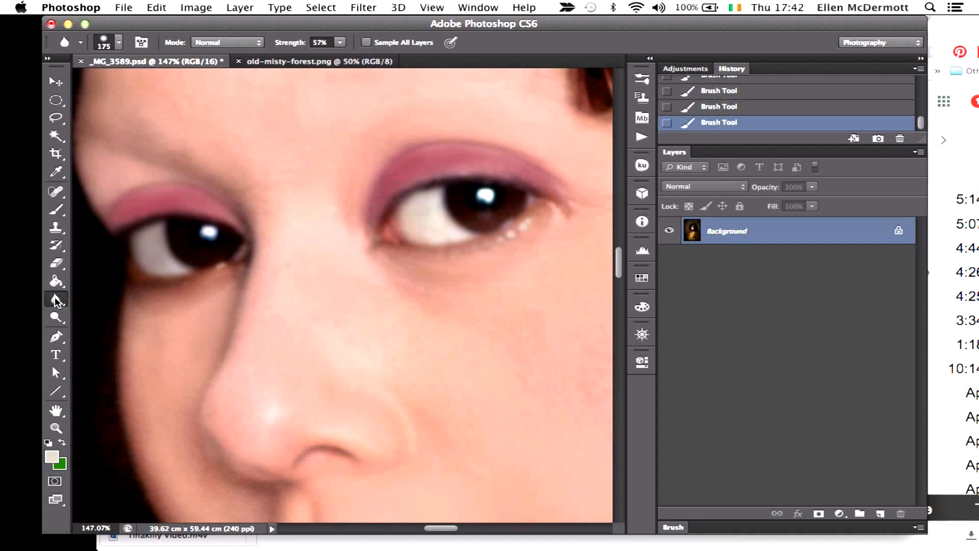
pyautogui.press('[')
pyautogui.press('[')
pyautogui.press('[')
pyautogui.press('[')
pyautogui.press('[')
pyautogui.press('[')
pyautogui.press('[')
pyautogui.press('[')
pyautogui.press('[')
pyautogui.press('[')
pyautogui.press('[')
pyautogui.press('[')
pyautogui.click(217, 268)
pyautogui.moveTo(514, 232); pyautogui.dragTo(487, 247)
# Examine the retouched eyes and lips against the full face and the whole portrait.
pyautogui.scroll(-8, 455, 248)
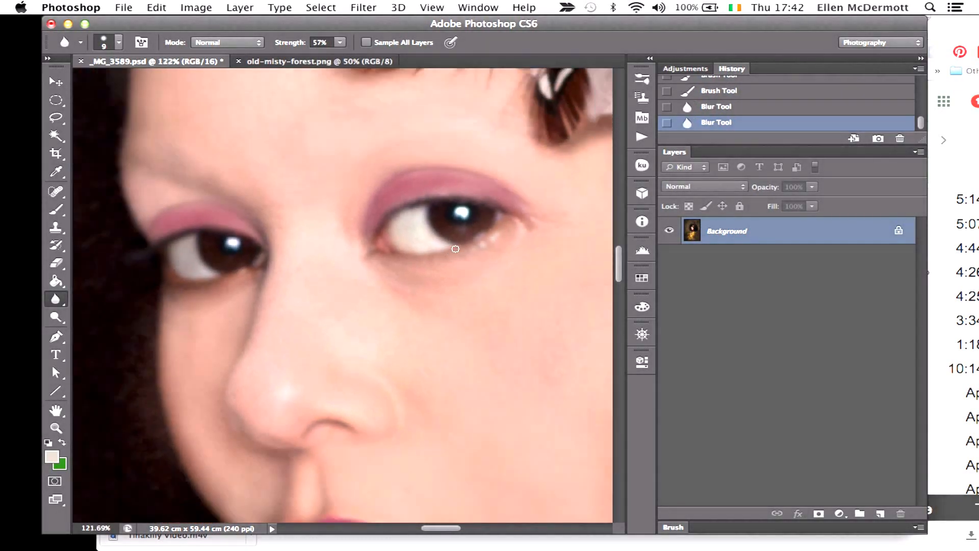
pyautogui.scroll(-6, 455, 249)
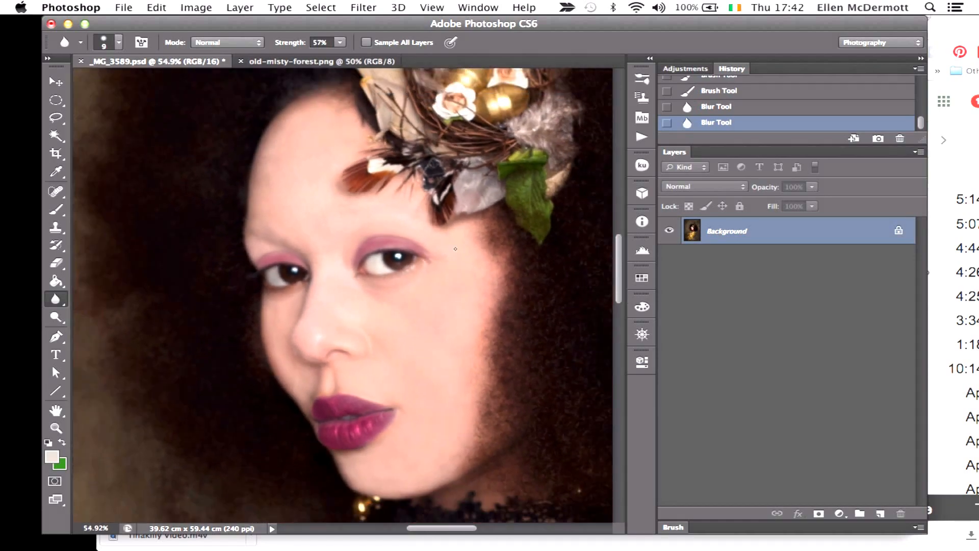
pyautogui.scroll(3, 455, 249)
pyautogui.scroll(4, 455, 249)
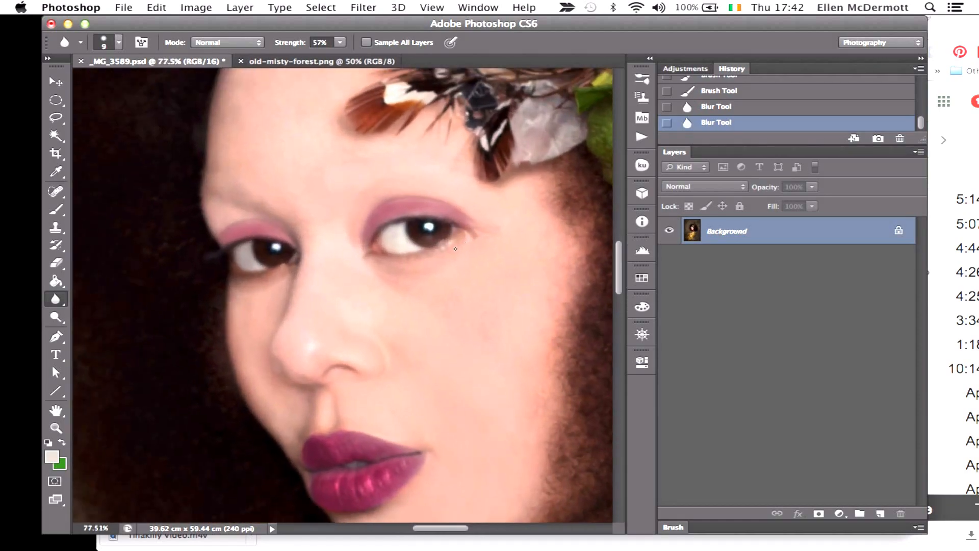
pyautogui.scroll(-8, 455, 249)
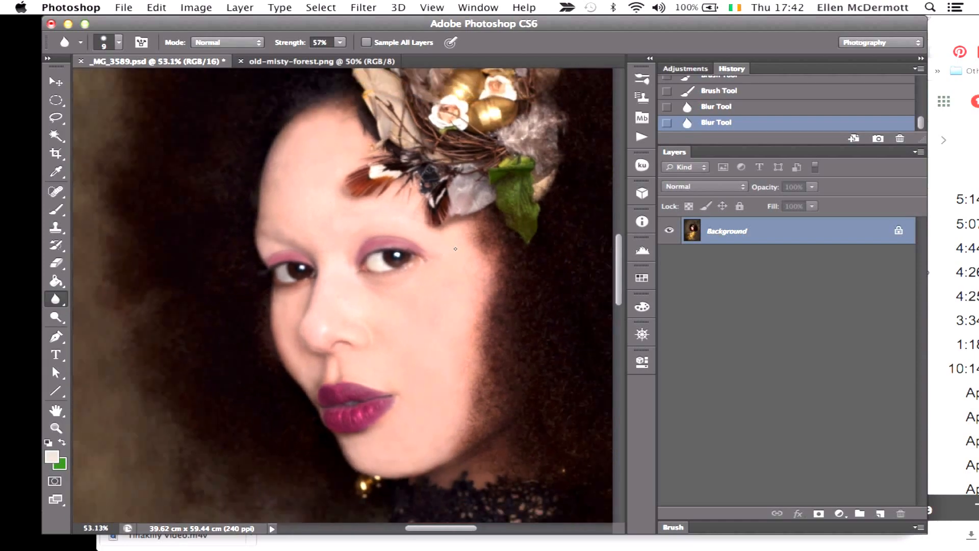
pyautogui.scroll(4, 455, 249)
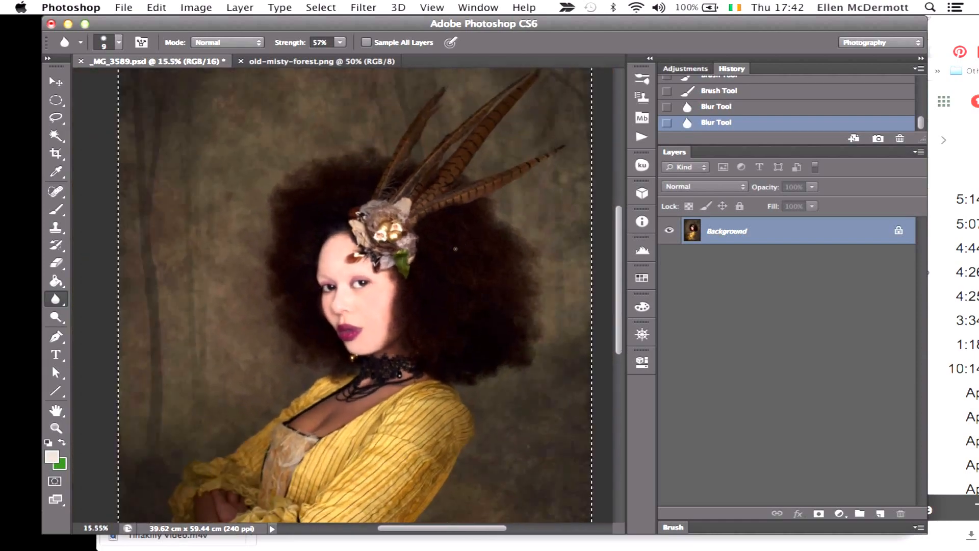
# Clear the whole-canvas selection and draw a 0 px feather elliptical selection around the woman's face from the forehead to the chin.
pyautogui.scroll(4, 455, 249)
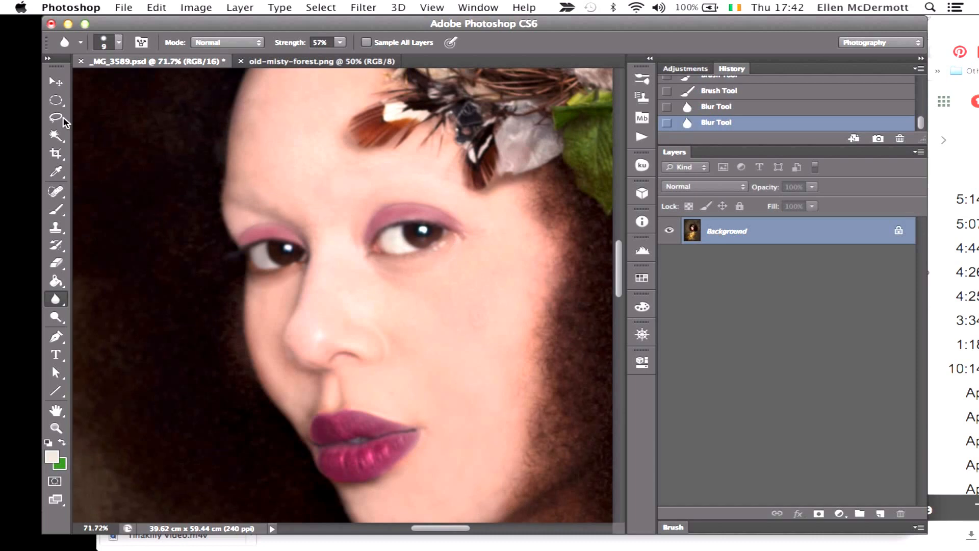
pyautogui.click(63, 117)
pyautogui.click(56, 101)
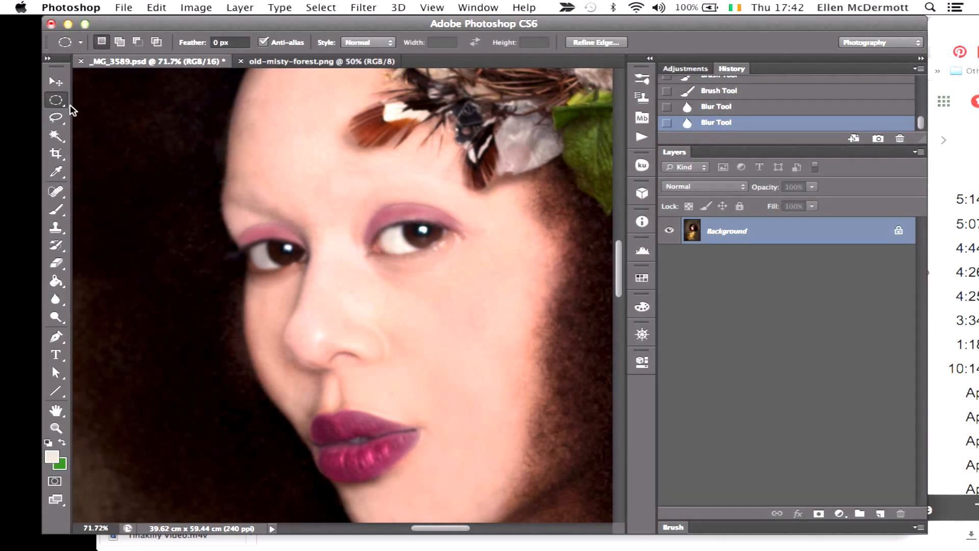
pyautogui.click(129, 125)
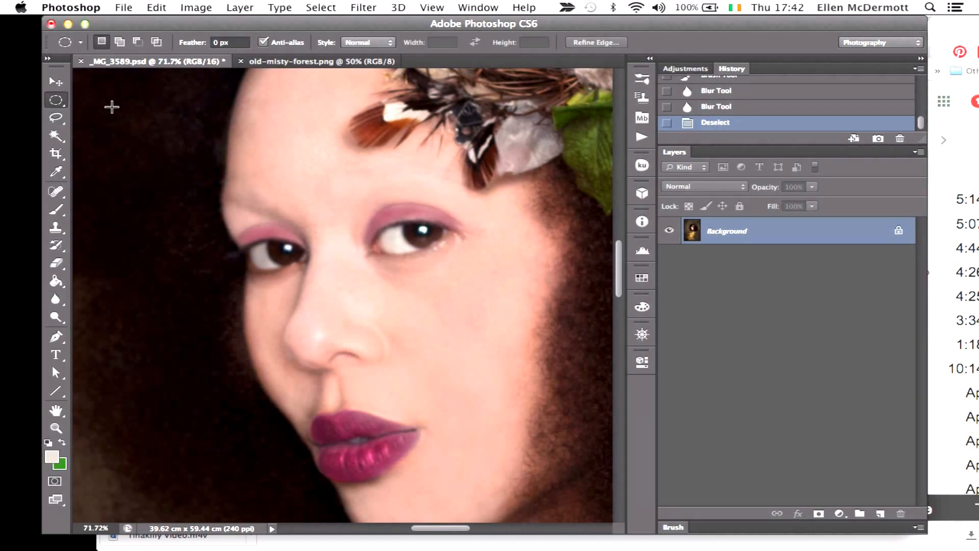
pyautogui.moveTo(112, 107); pyautogui.dragTo(622, 520)
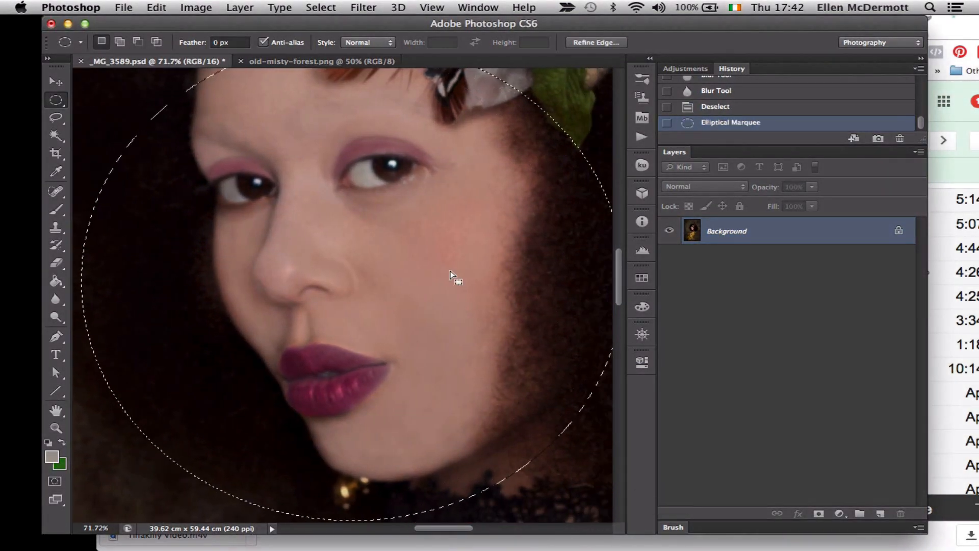
# Shrink the eyes slightly with Liquify's Pucker tool at brush size 250, density 52 and rate 25, and select the whole canvas.
pyautogui.click(359, 8)
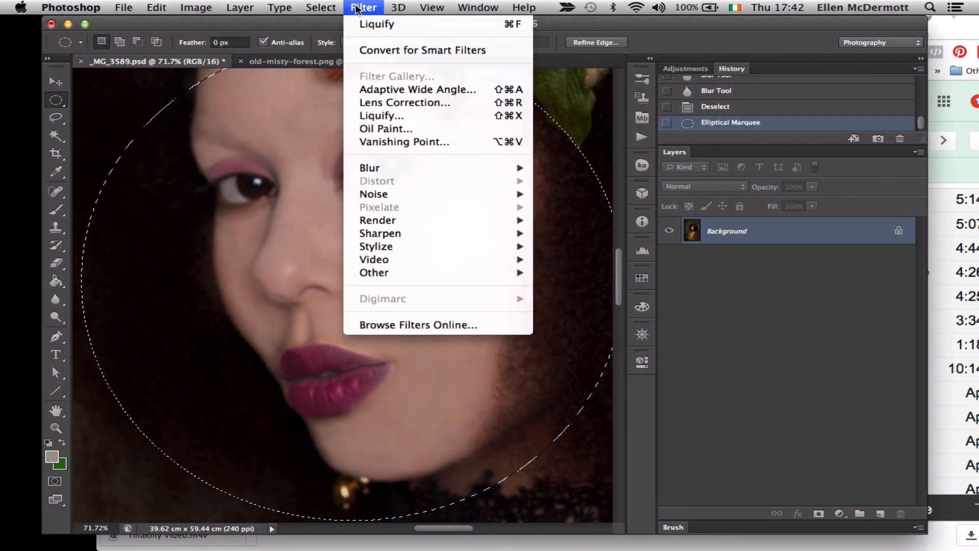
pyautogui.click(377, 111)
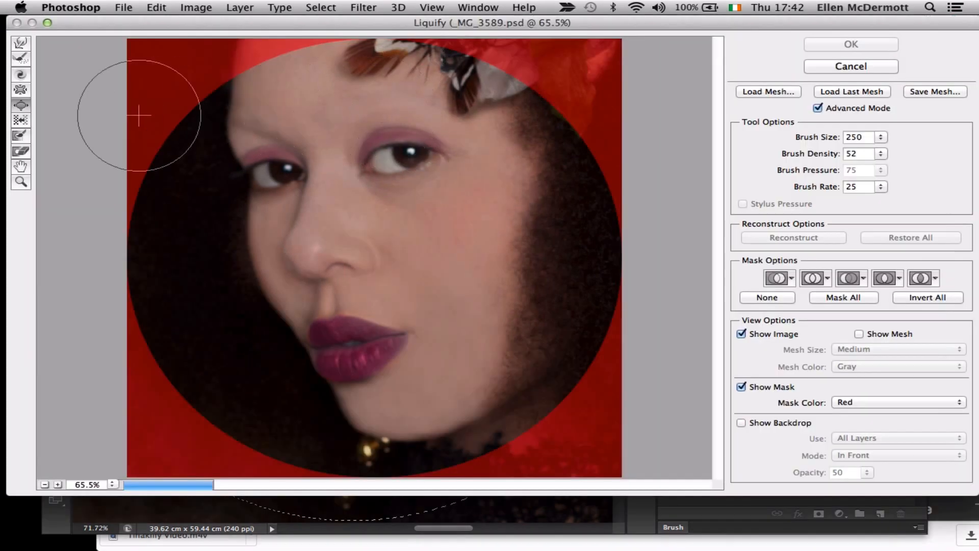
pyautogui.click(21, 90)
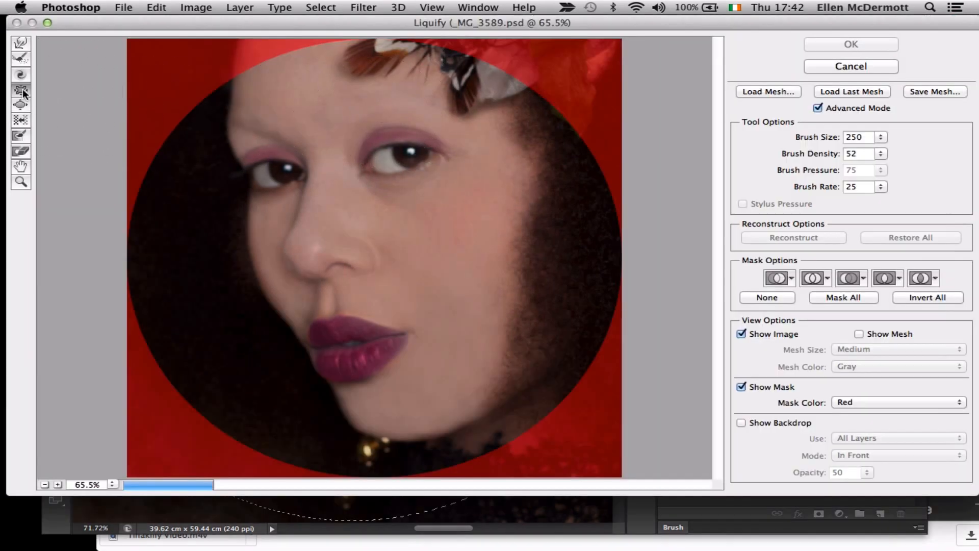
pyautogui.click(281, 171)
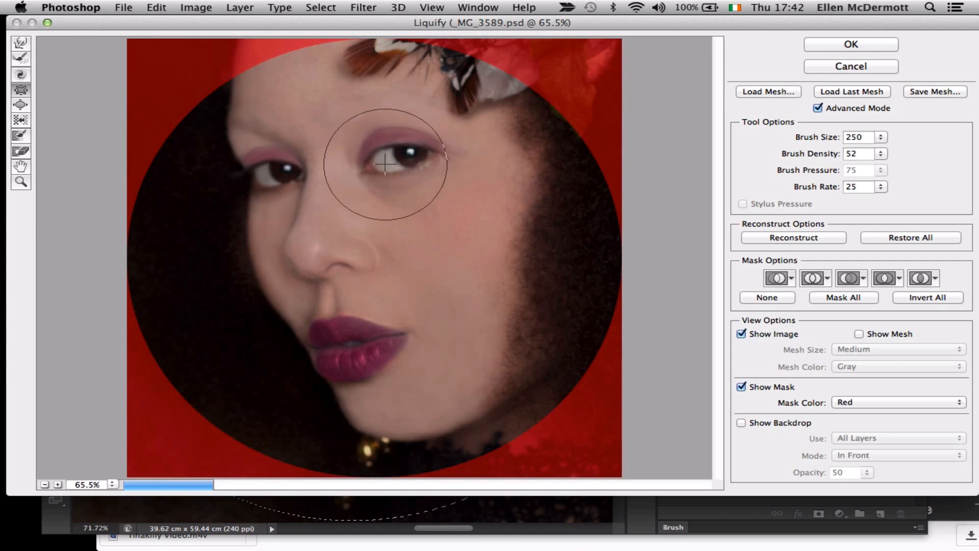
pyautogui.click(882, 44)
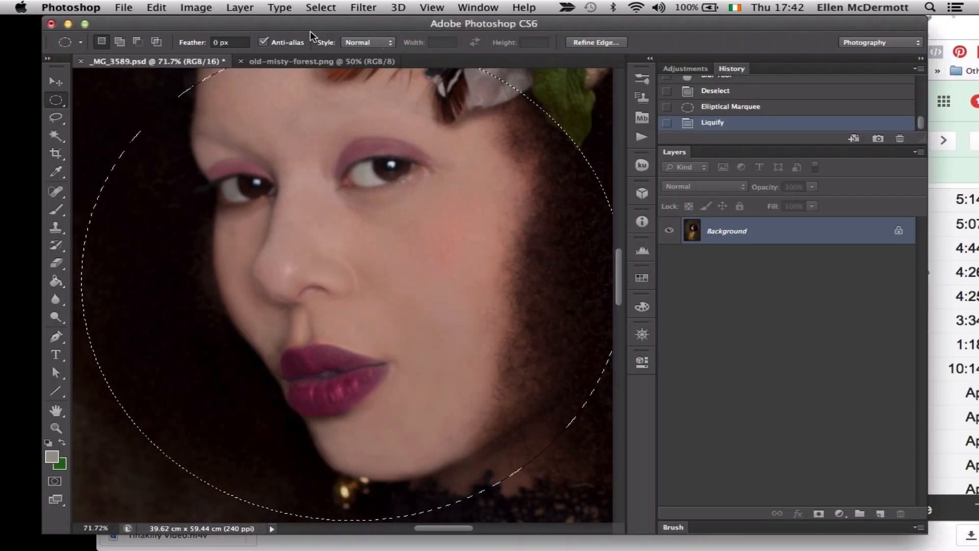
pyautogui.click(321, 7)
pyautogui.click(320, 25)
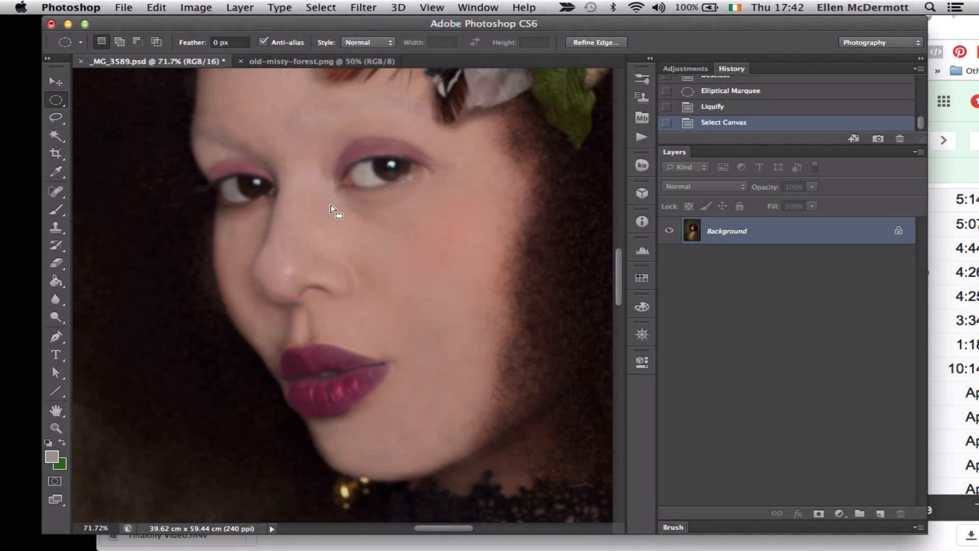
# Darken areas around the lower face with the Burn tool at 90 px, set to Highlights and 33% exposure.
pyautogui.scroll(-10, 330, 208)
pyautogui.scroll(5, 330, 208)
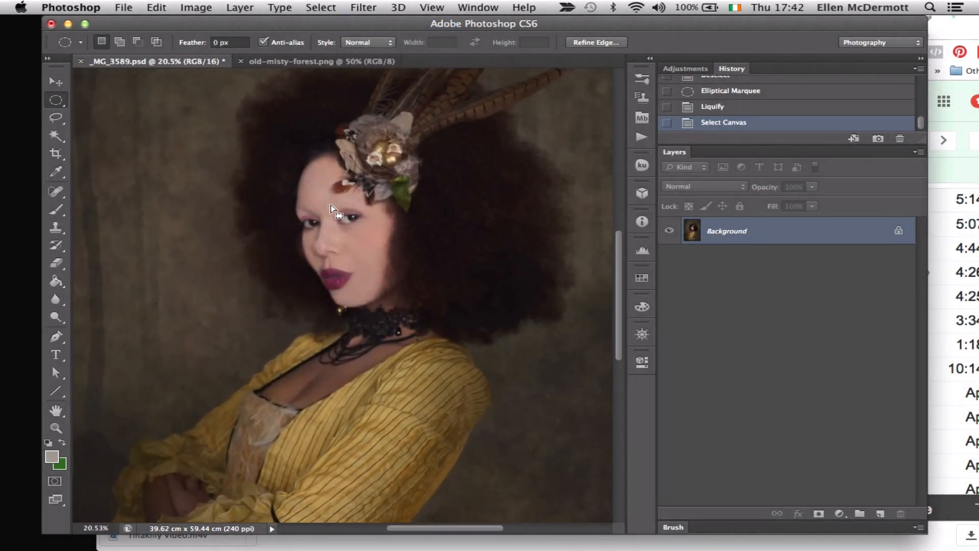
pyautogui.scroll(6, 330, 208)
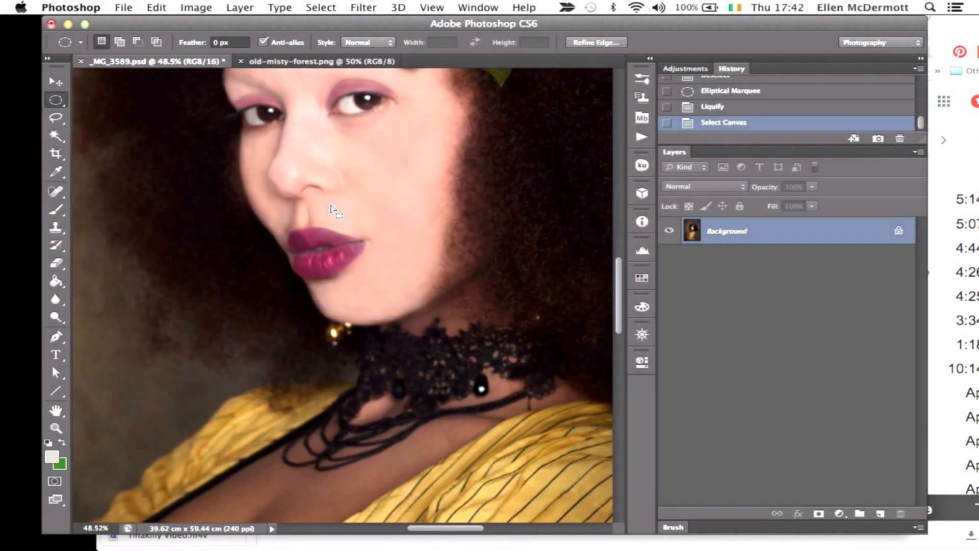
pyautogui.scroll(3, 330, 208)
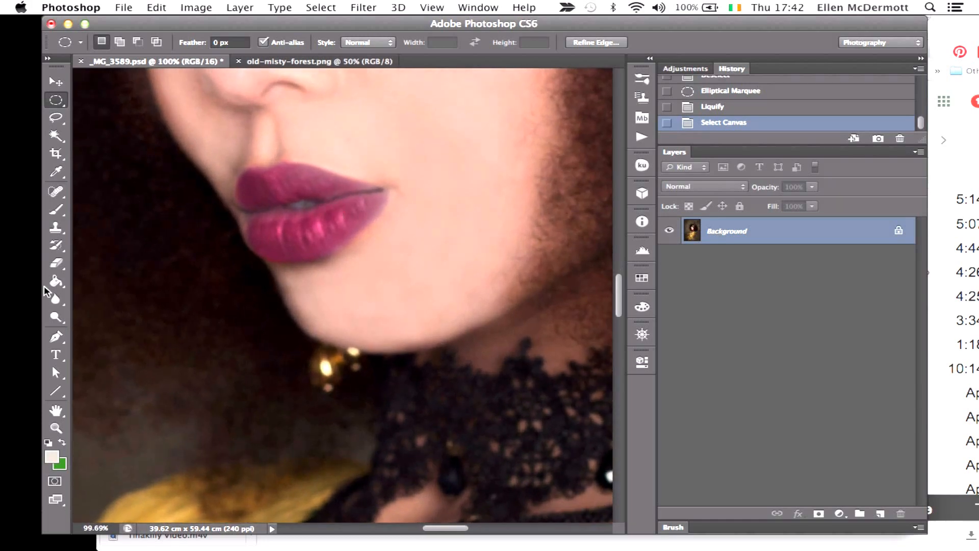
pyautogui.click(54, 318)
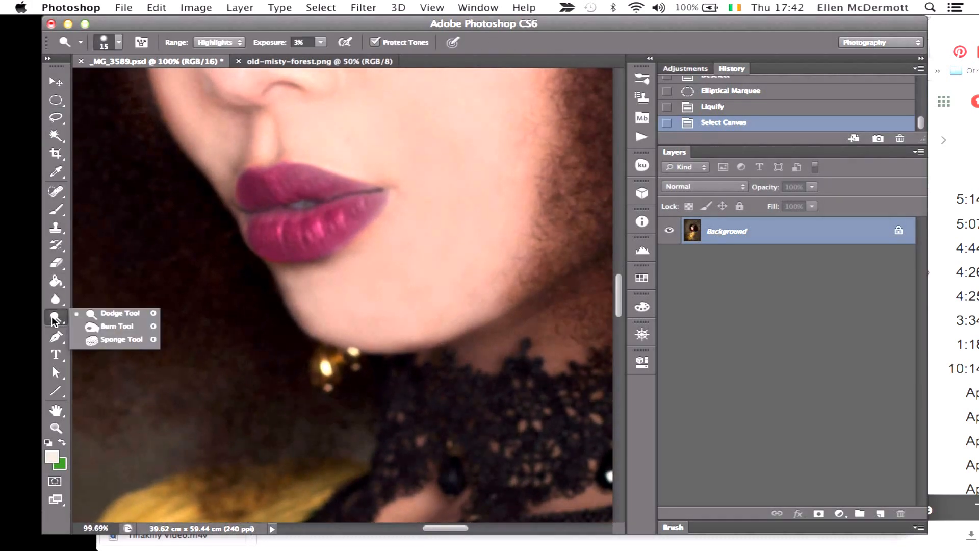
pyautogui.click(88, 328)
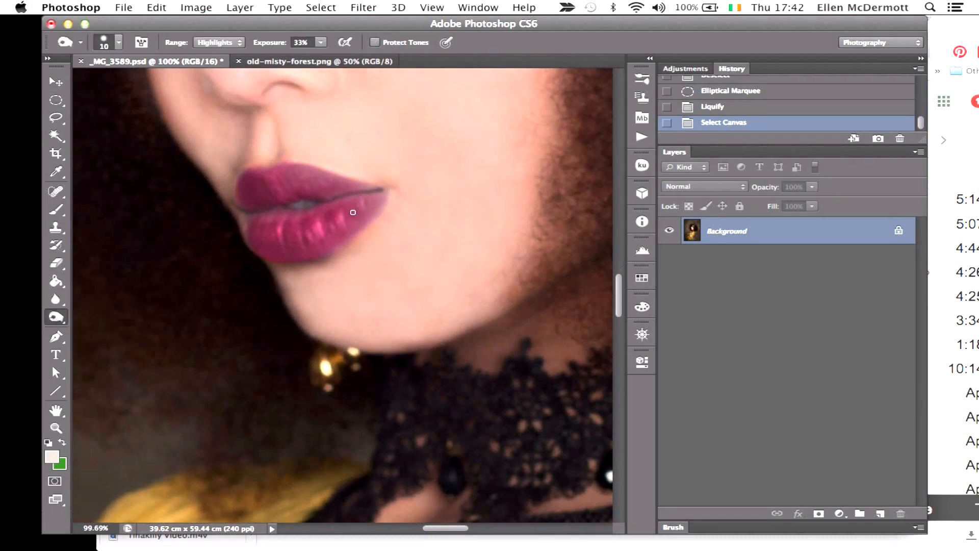
pyautogui.press(']')
pyautogui.press(']')
pyautogui.press(']')
pyautogui.press(']')
pyautogui.press(']')
pyautogui.press(']')
pyautogui.press(']')
pyautogui.press(']')
pyautogui.press(']')
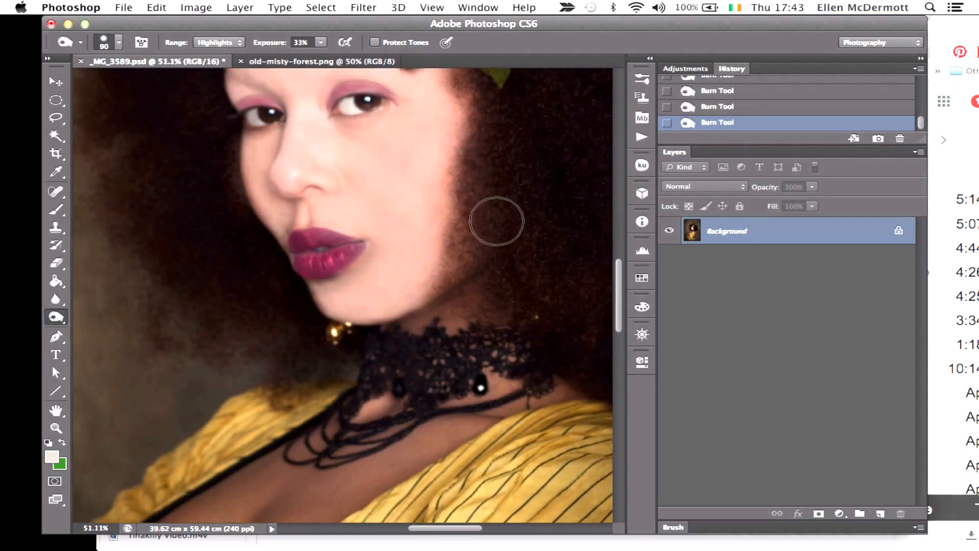
pyautogui.scroll(-6, 497, 220)
pyautogui.scroll(3, 496, 221)
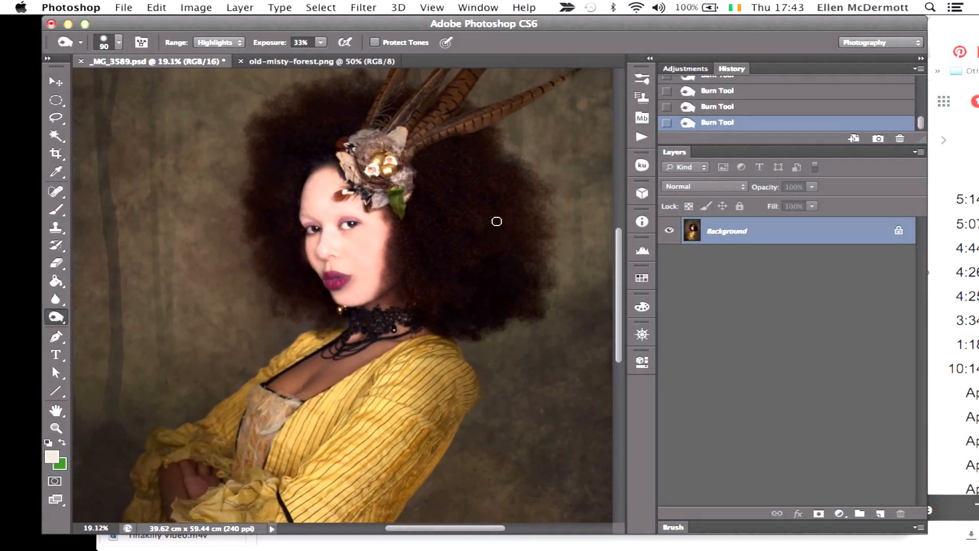
# Revert the last two Burn strokes in the history and compare the face close up and from farther away.
pyautogui.click(779, 108)
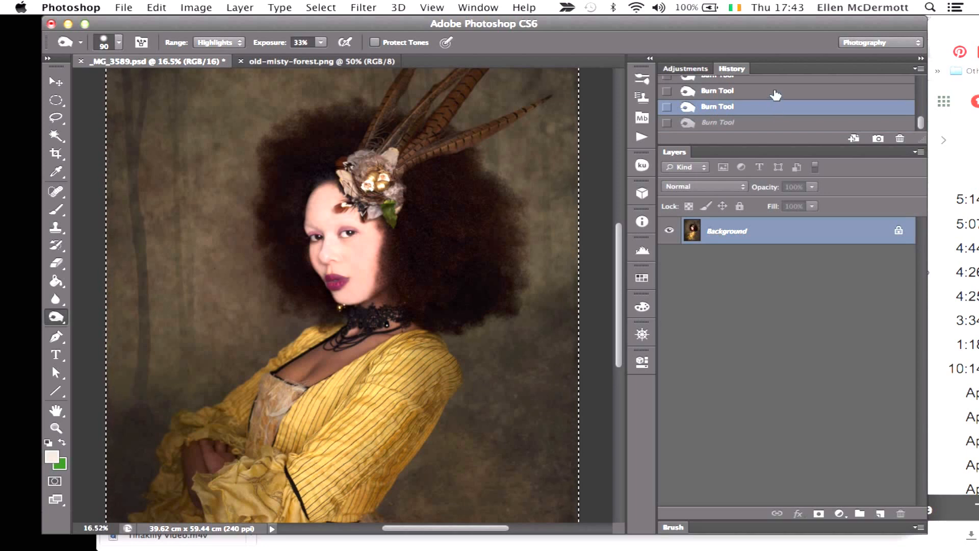
pyautogui.click(775, 92)
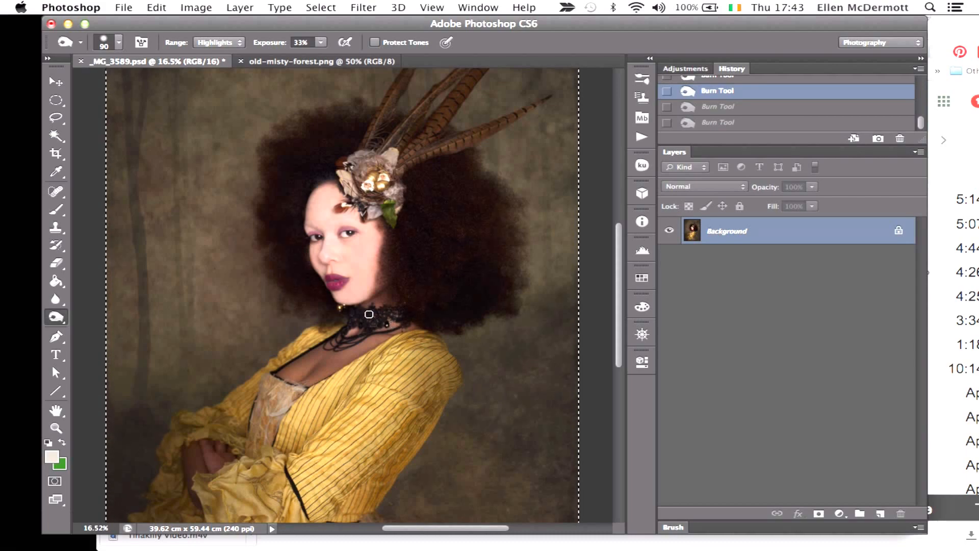
pyautogui.scroll(2, 370, 273)
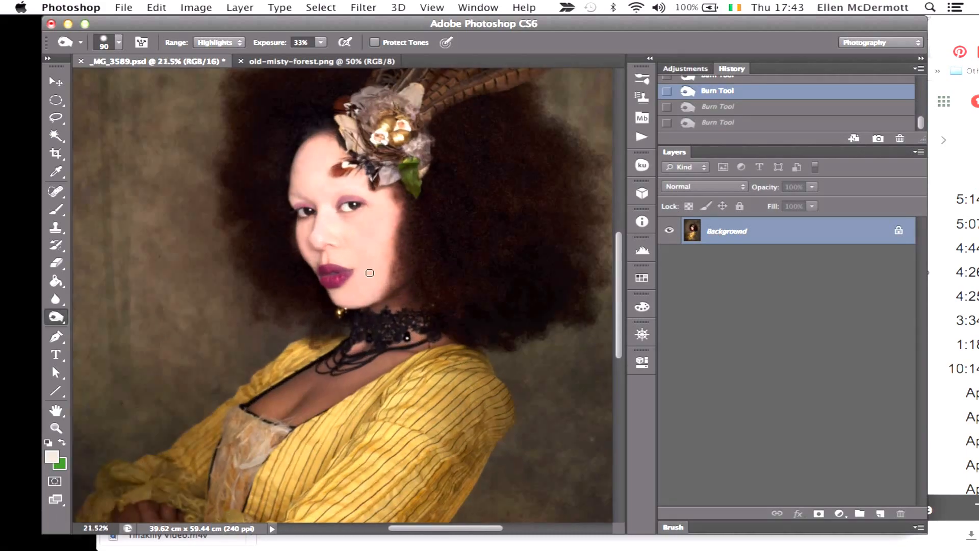
pyautogui.scroll(3, 369, 274)
pyautogui.scroll(-2, 370, 273)
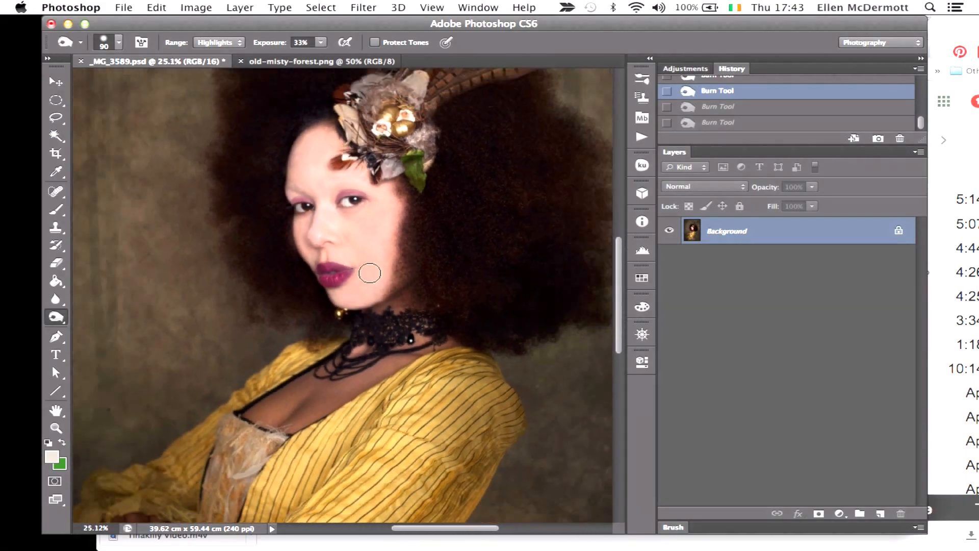
pyautogui.scroll(-2, 370, 274)
pyautogui.scroll(5, 369, 273)
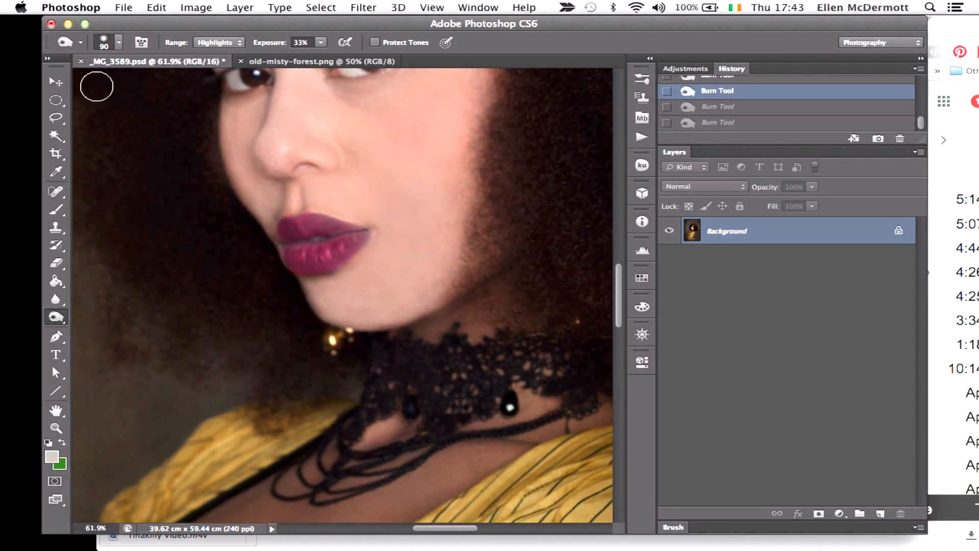
# Set up a speckled, textured brush tip at 200 px with a pink foreground colour, 89% opacity and 49% flow.
pyautogui.click(108, 43)
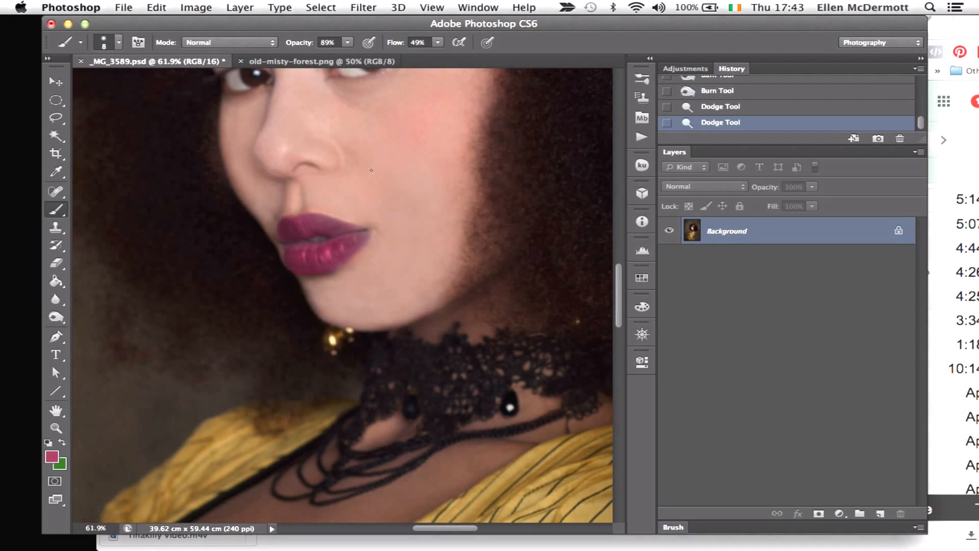
pyautogui.press(']')
pyautogui.press(']')
pyautogui.press(']')
pyautogui.press(']')
pyautogui.press(']')
pyautogui.press(']')
pyautogui.press(']')
pyautogui.press(']')
pyautogui.press(']')
pyautogui.press(']')
pyautogui.press(']')
pyautogui.press(']')
pyautogui.press(']')
pyautogui.click(119, 42)
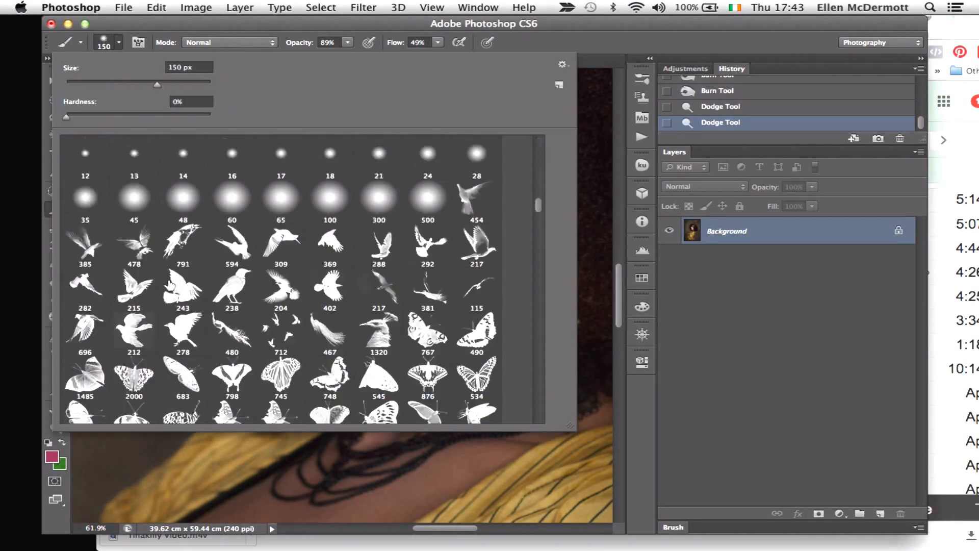
pyautogui.scroll(10, 169, 286)
pyautogui.doubleClick(90, 288)
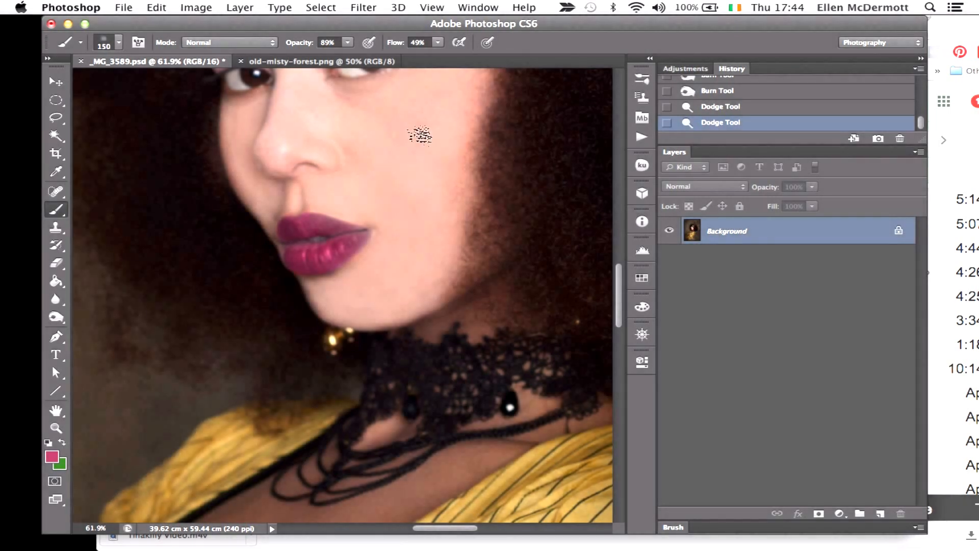
pyautogui.press(']')
pyautogui.press(']')
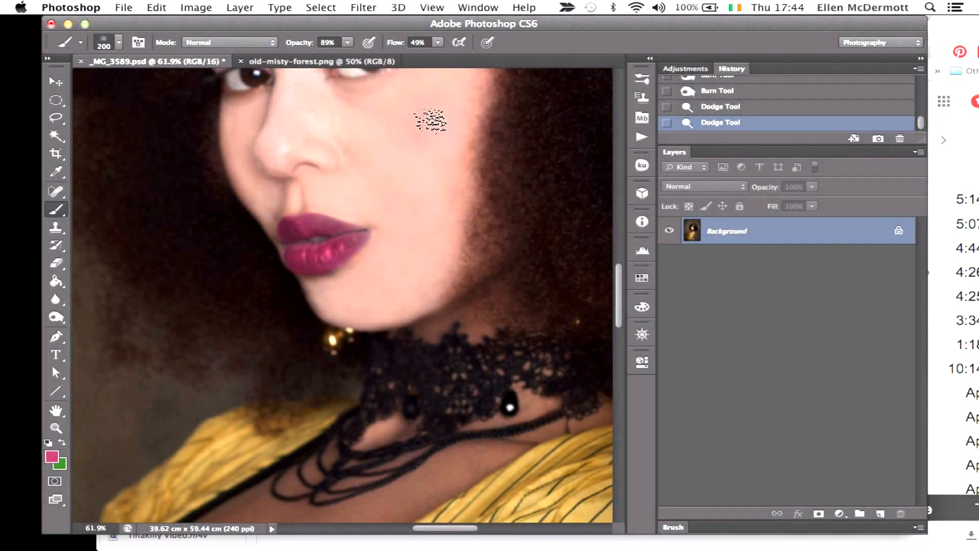
# Paint soft pink blush over the cheek nearest the hair with the 200 px textured brush.
pyautogui.moveTo(431, 121); pyautogui.dragTo(430, 164)
pyautogui.scroll(-5, 430, 164)
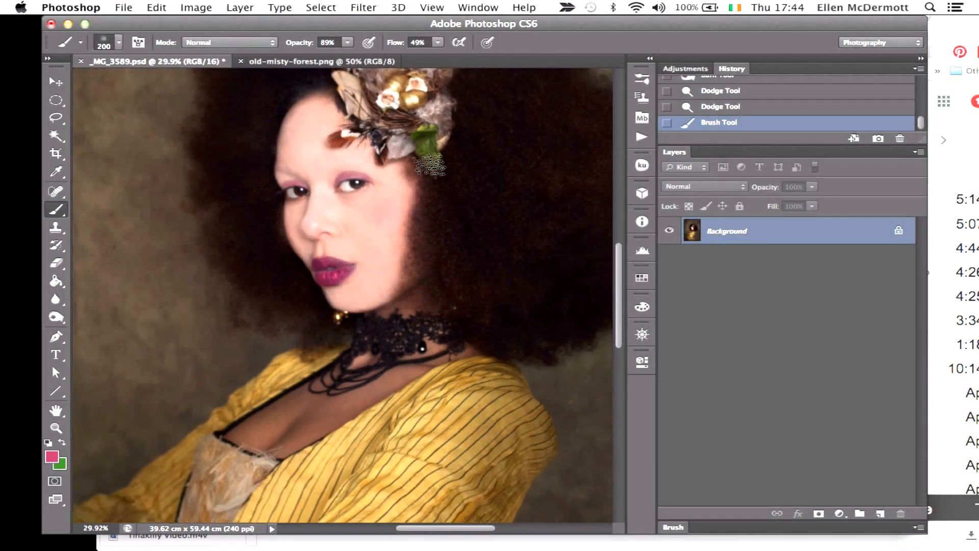
pyautogui.scroll(4, 431, 162)
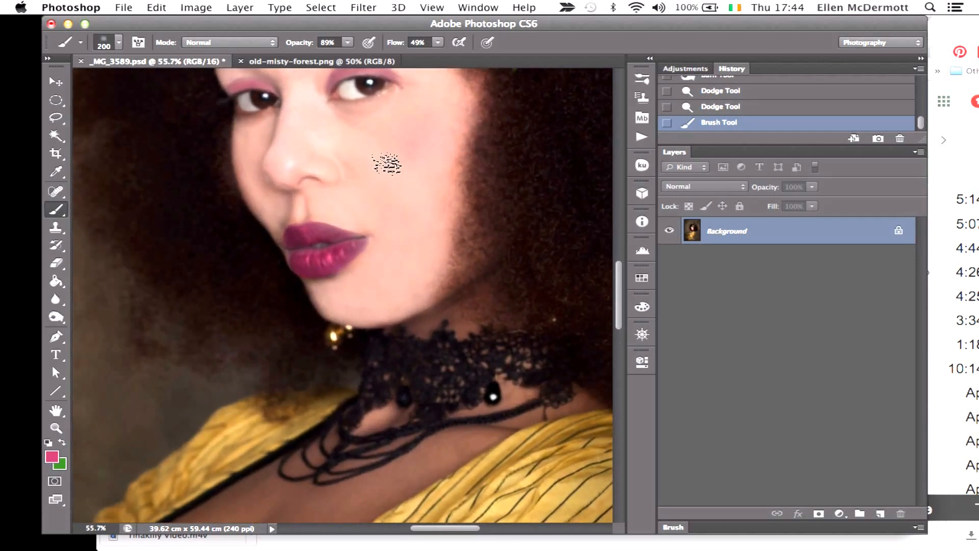
pyautogui.moveTo(387, 162); pyautogui.dragTo(412, 190)
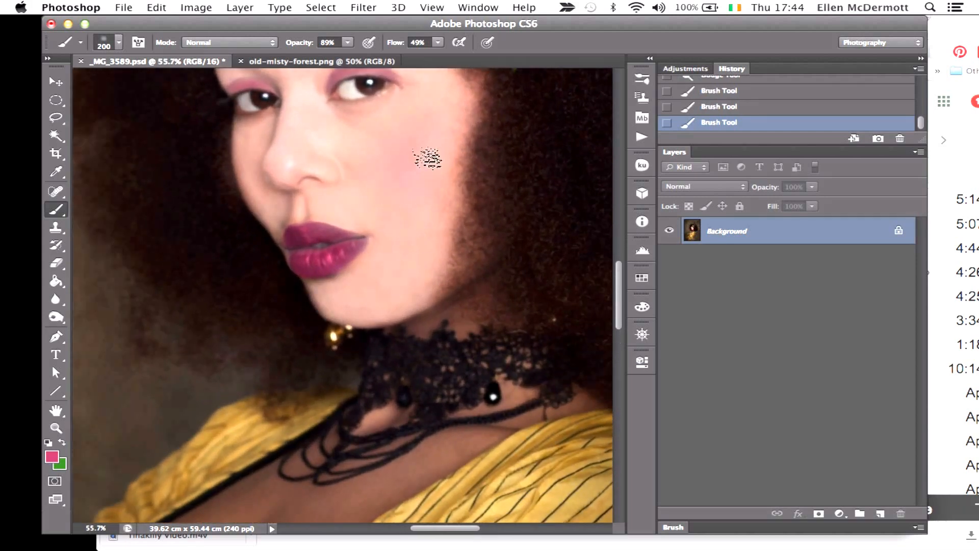
pyautogui.moveTo(428, 153); pyautogui.dragTo(433, 148)
pyautogui.scroll(-4, 379, 249)
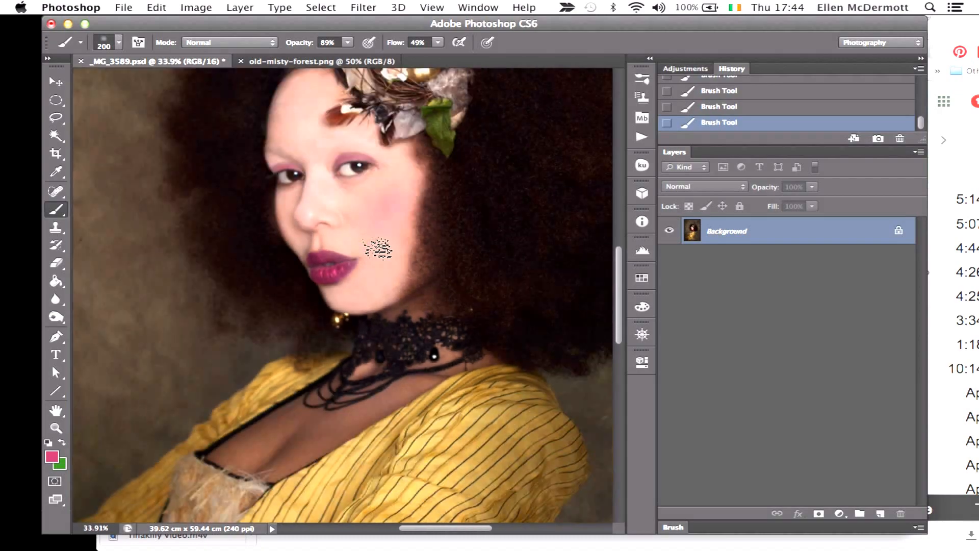
pyautogui.scroll(1, 376, 247)
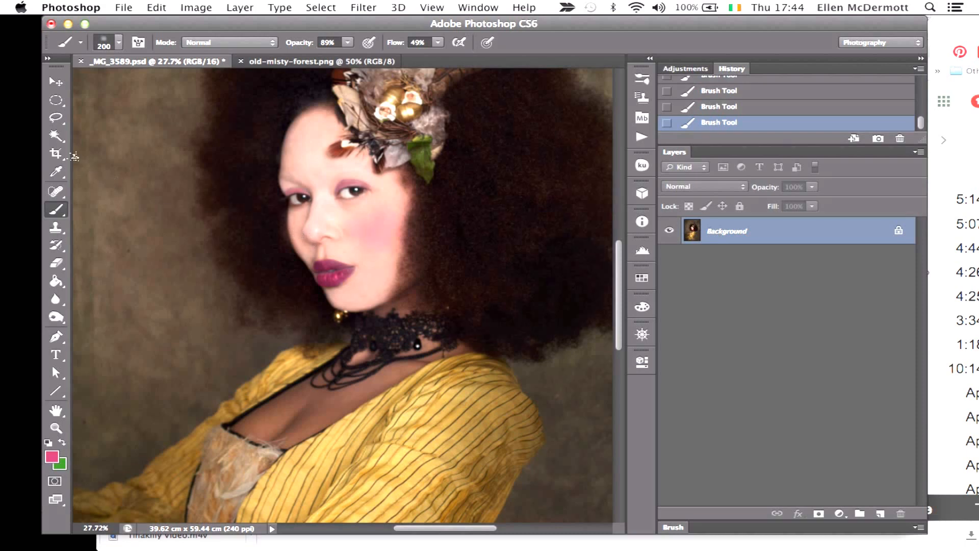
# Lasso the dark hair area bordering the far cheek, following the cheek's outline, and invert the selection.
pyautogui.click(57, 118)
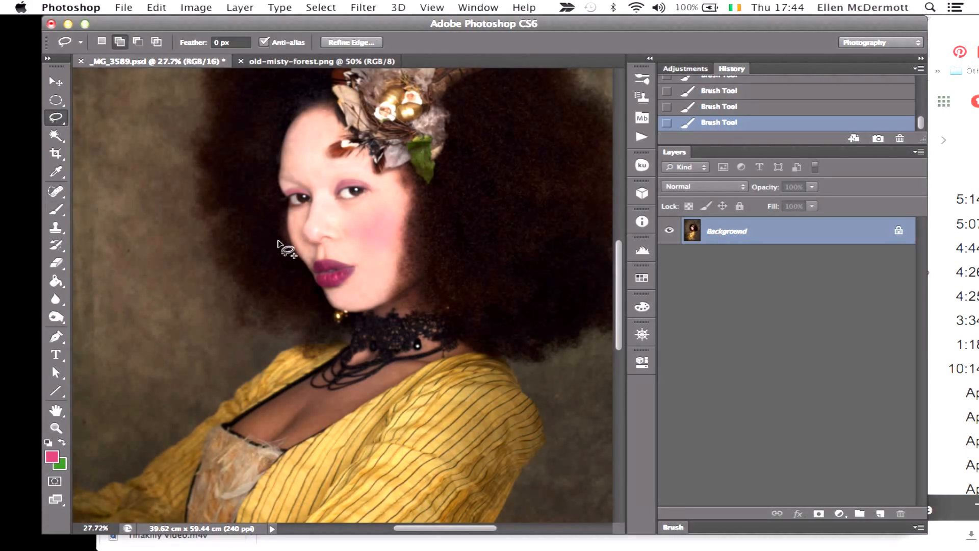
pyautogui.scroll(6, 261, 226)
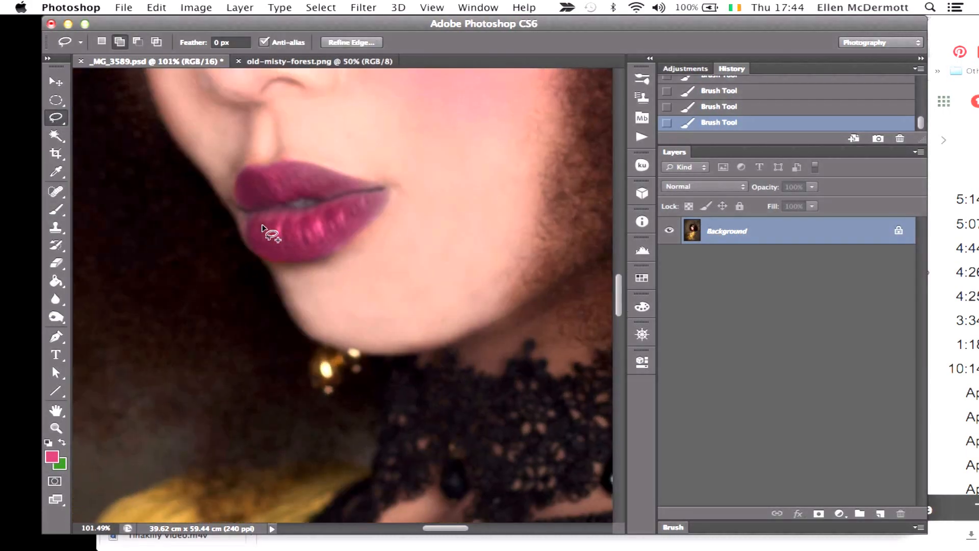
pyautogui.scroll(1, 262, 227)
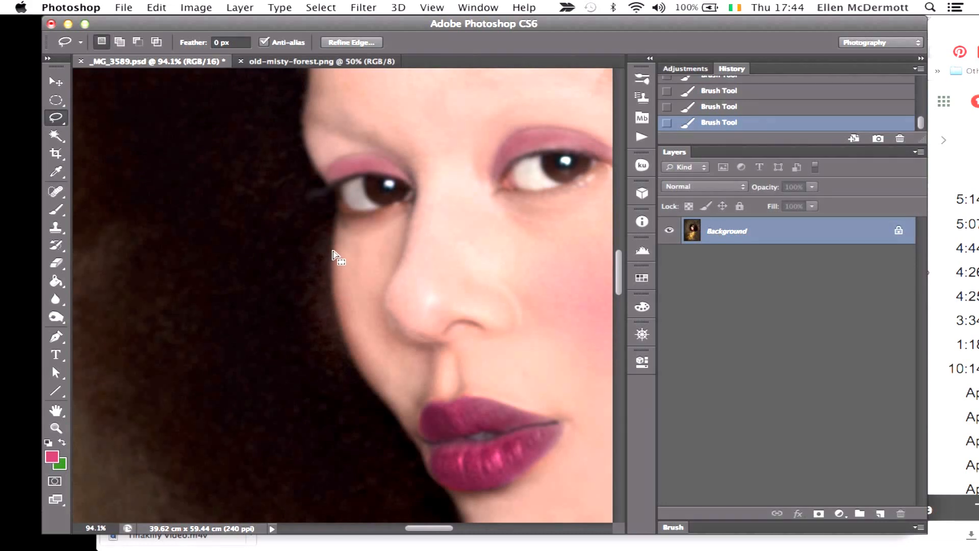
pyautogui.press('super+d')
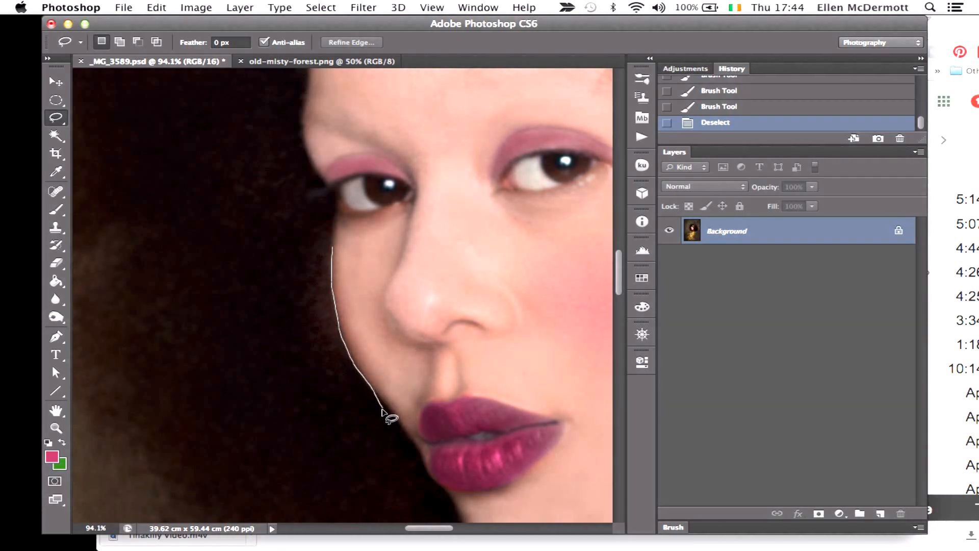
pyautogui.moveTo(383, 409)
pyautogui.mouseDown()
pyautogui.moveTo(279, 414)
pyautogui.moveTo(253, 394)
pyautogui.moveTo(203, 316)
pyautogui.moveTo(257, 272)
pyautogui.moveTo(332, 247)
pyautogui.mouseUp()
pyautogui.click(321, 7)
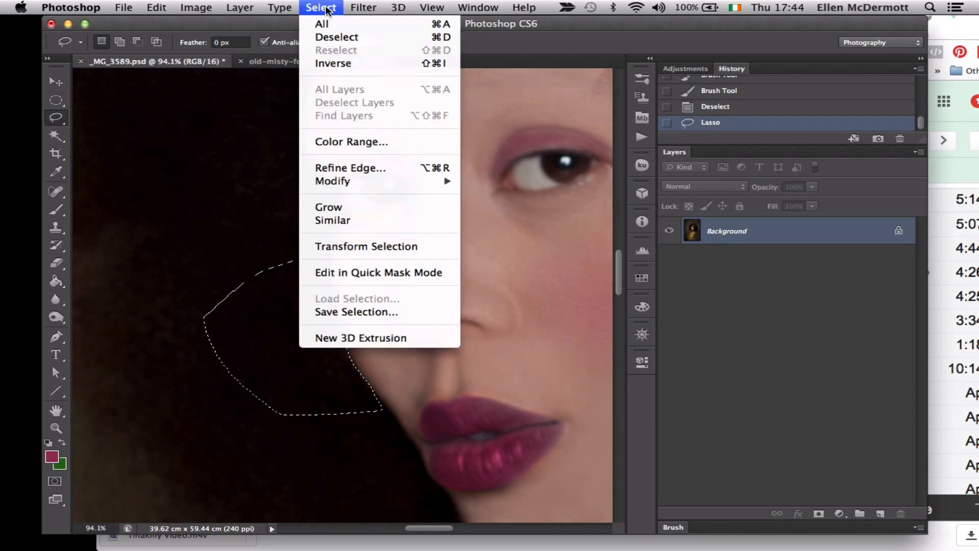
pyautogui.click(325, 62)
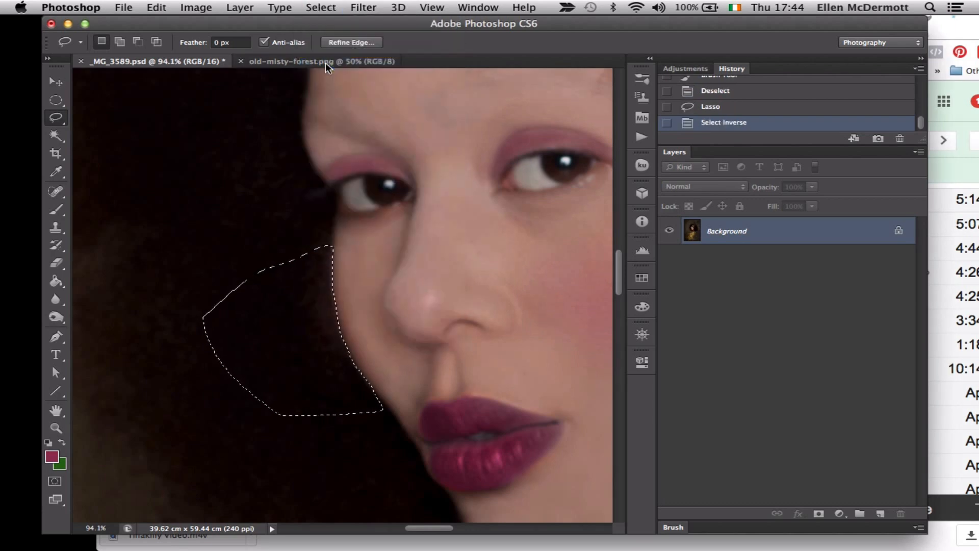
# Paint pink blush along the far cheek's edge within the selection, using the 200 px textured brush at 89% opacity and 49% flow.
pyautogui.click(57, 211)
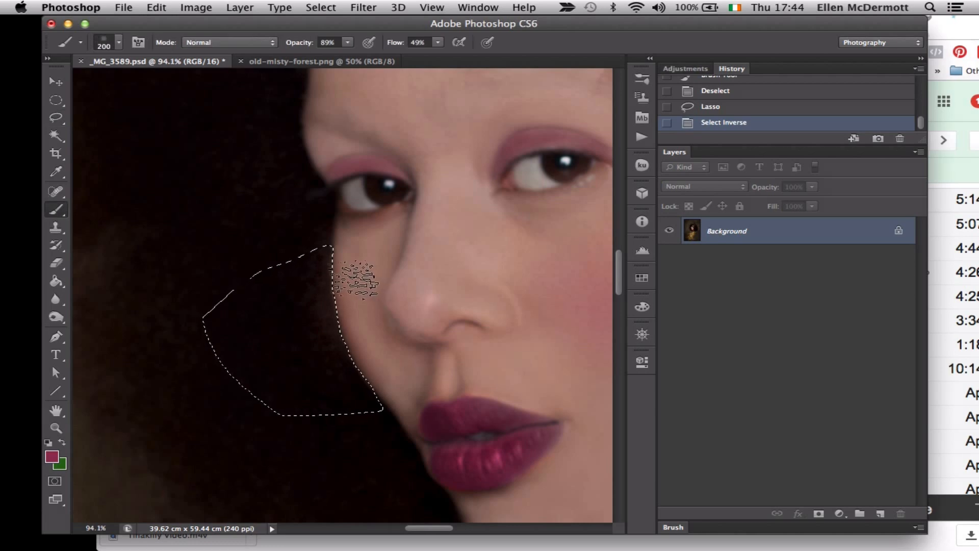
pyautogui.click(354, 275)
pyautogui.moveTo(344, 268)
pyautogui.mouseDown()
pyautogui.moveTo(341, 349)
pyautogui.moveTo(306, 507)
pyautogui.mouseUp()
pyautogui.press('super+a')
pyautogui.press('super+z')
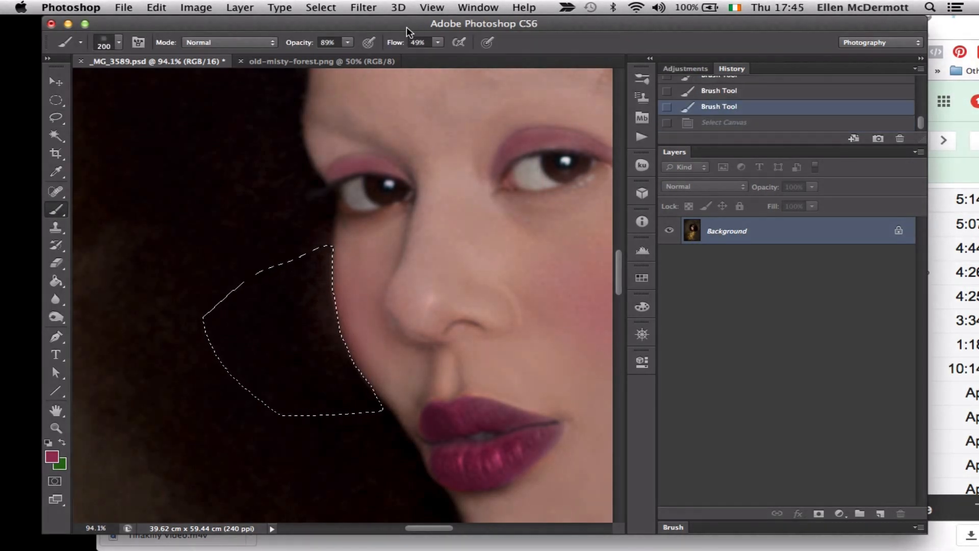
# Invert the selection again and darken the hair beside the far cheek with the Burn tool at 78 px, Highlights, 33% exposure.
pyautogui.click(319, 8)
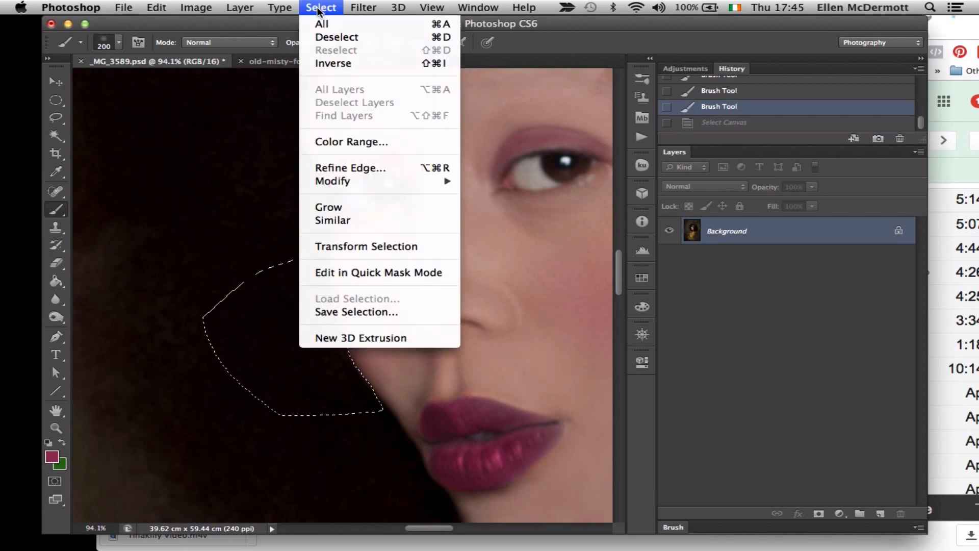
pyautogui.click(332, 63)
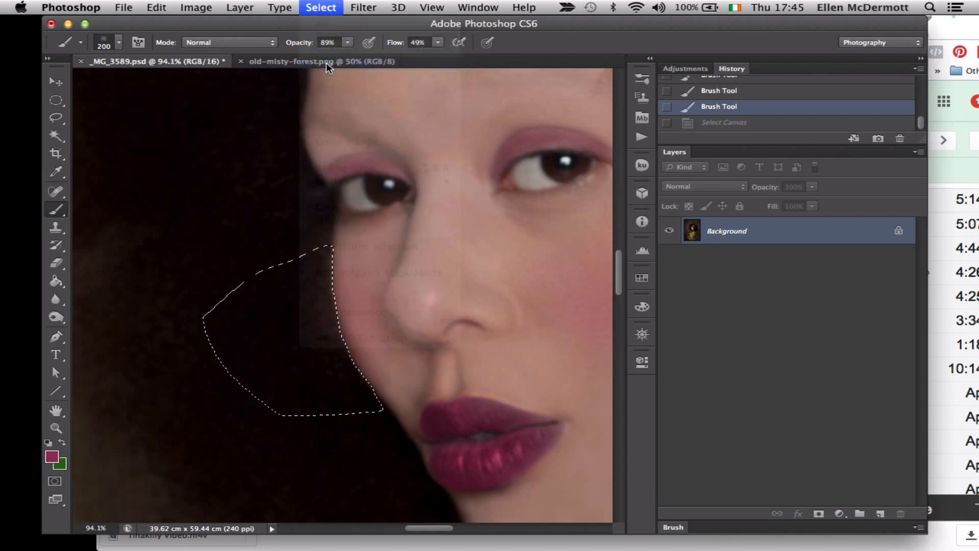
pyautogui.click(55, 302)
pyautogui.click(54, 317)
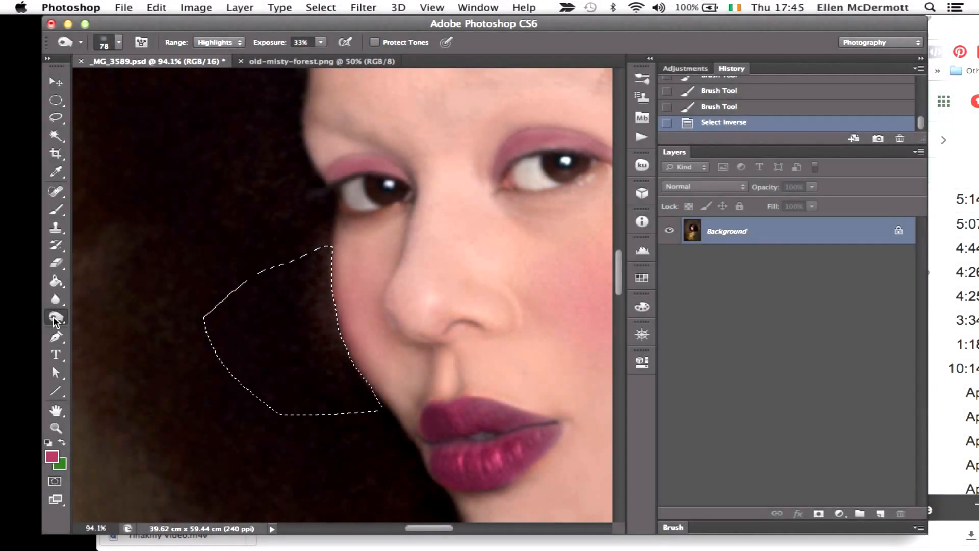
pyautogui.click(112, 326)
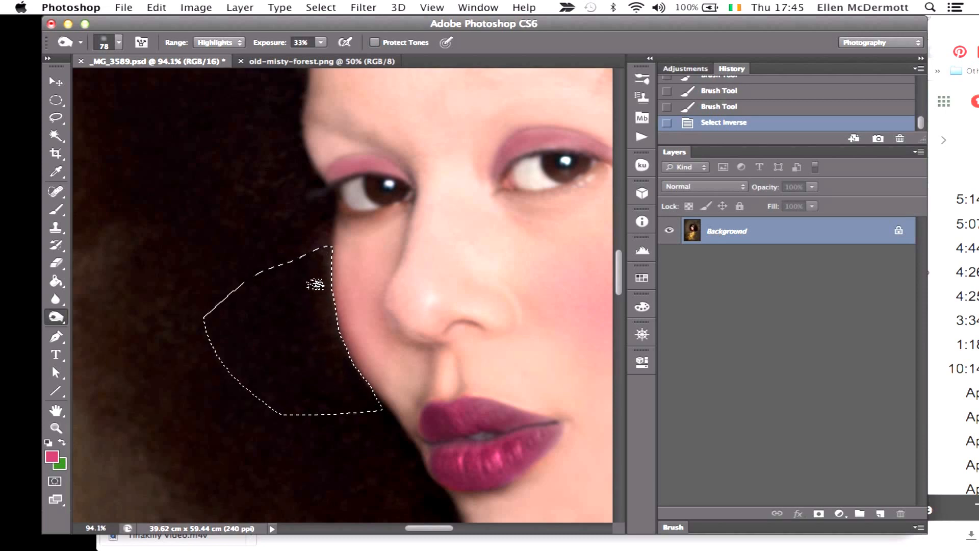
pyautogui.moveTo(319, 265); pyautogui.dragTo(317, 297)
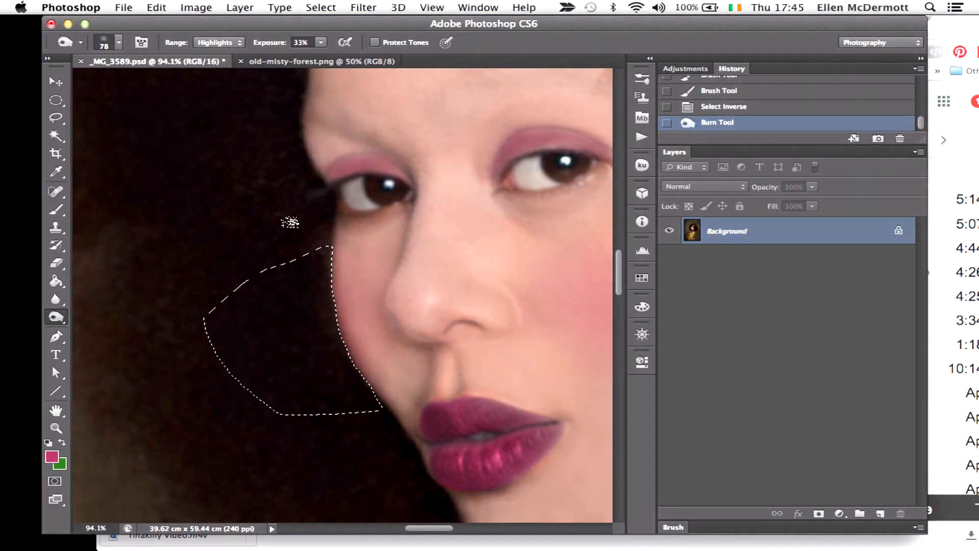
# Extend the selection to the whole canvas and check the blush and overall portrait from farther away.
pyautogui.scroll(-5, 289, 220)
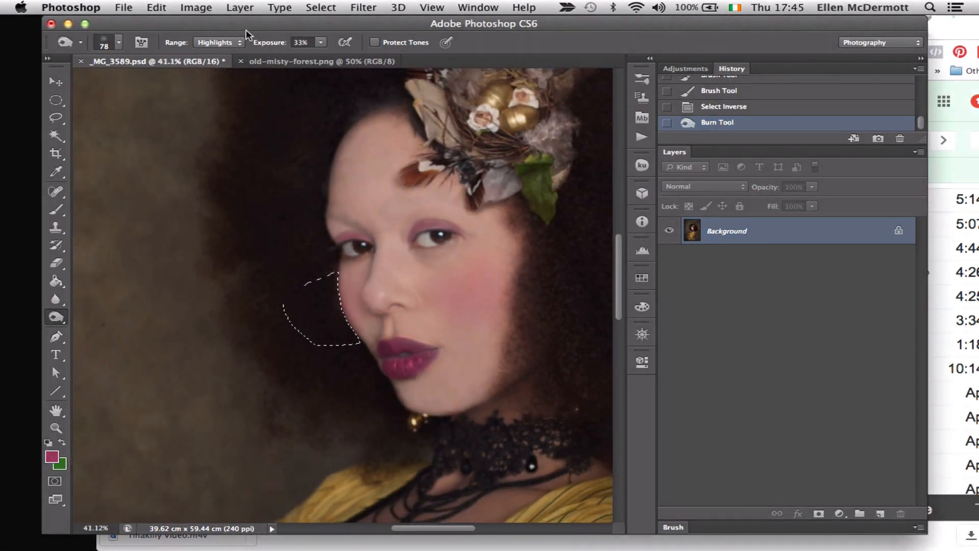
pyautogui.click(309, 11)
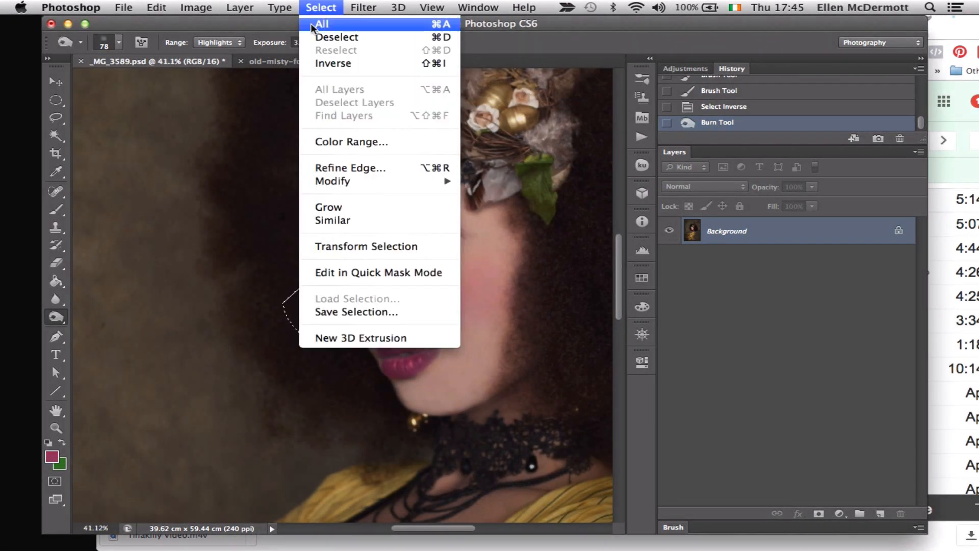
pyautogui.click(313, 25)
pyautogui.scroll(-5, 192, 250)
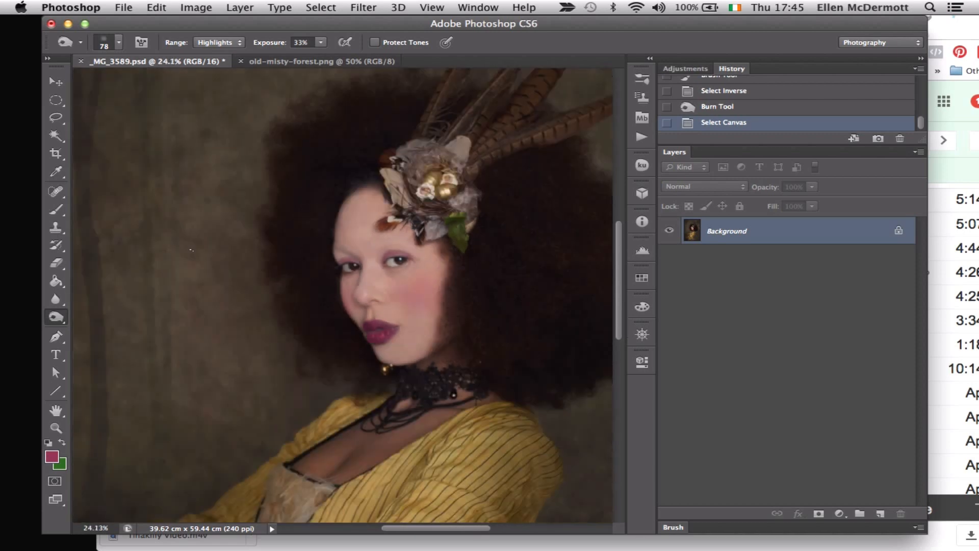
pyautogui.scroll(3, 189, 249)
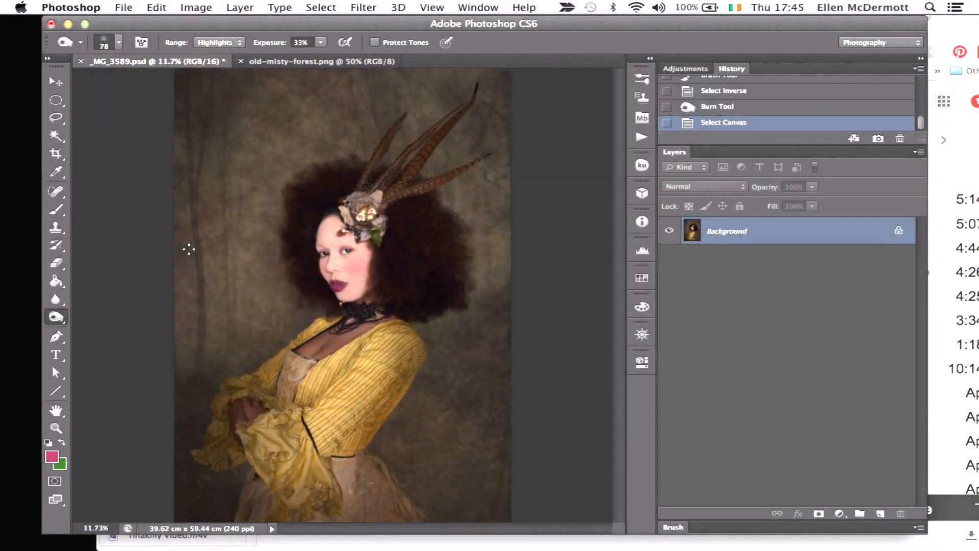
pyautogui.scroll(2, 189, 249)
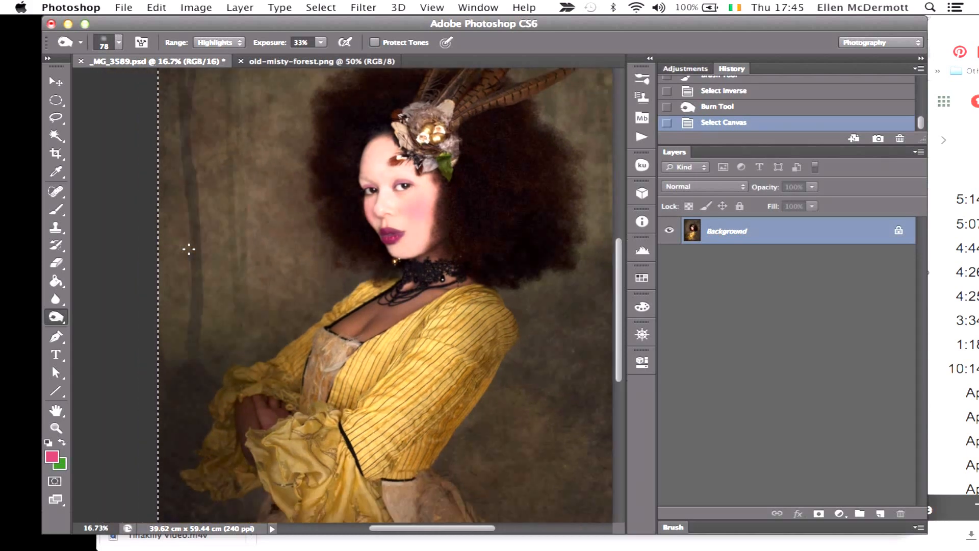
pyautogui.scroll(2, 188, 249)
pyautogui.hscroll(3, 155, 265)
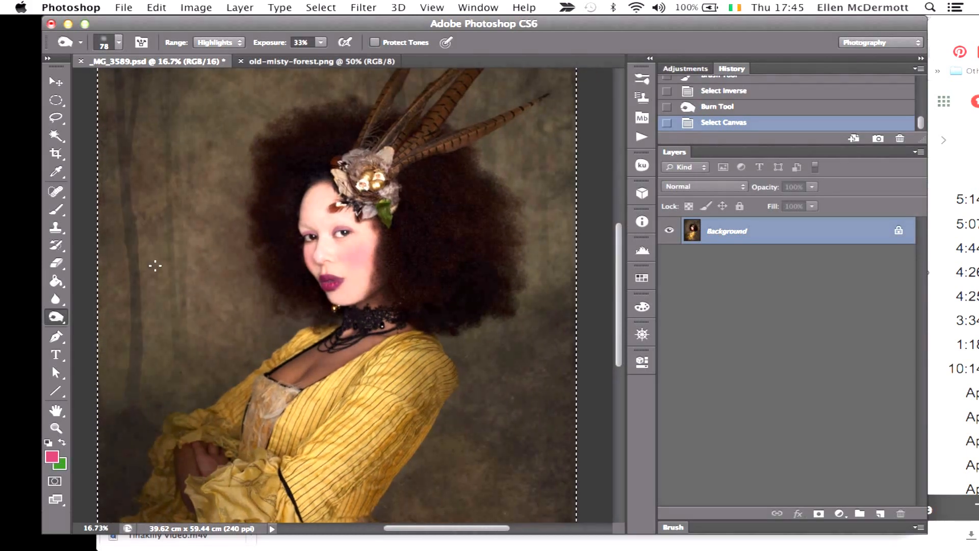
pyautogui.hscroll(-2, 155, 265)
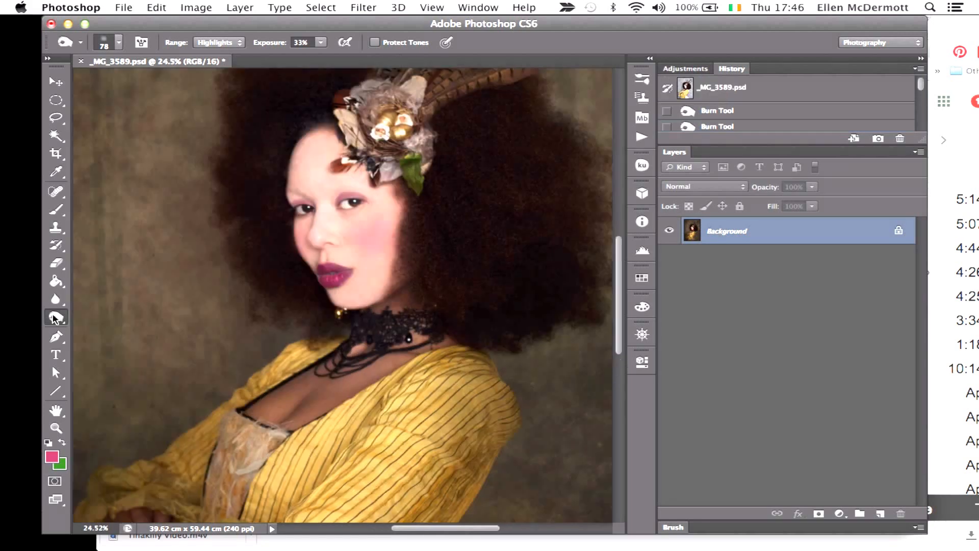
# Clear the selection and lighten the chest skin with the Dodge tool at 300 px, Highlights, 3% exposure.
pyautogui.click(55, 317)
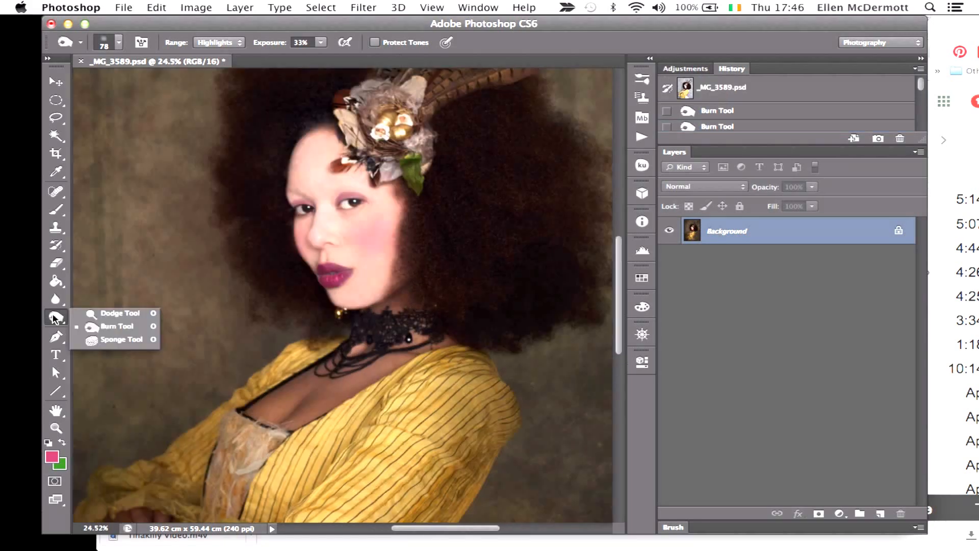
pyautogui.click(104, 313)
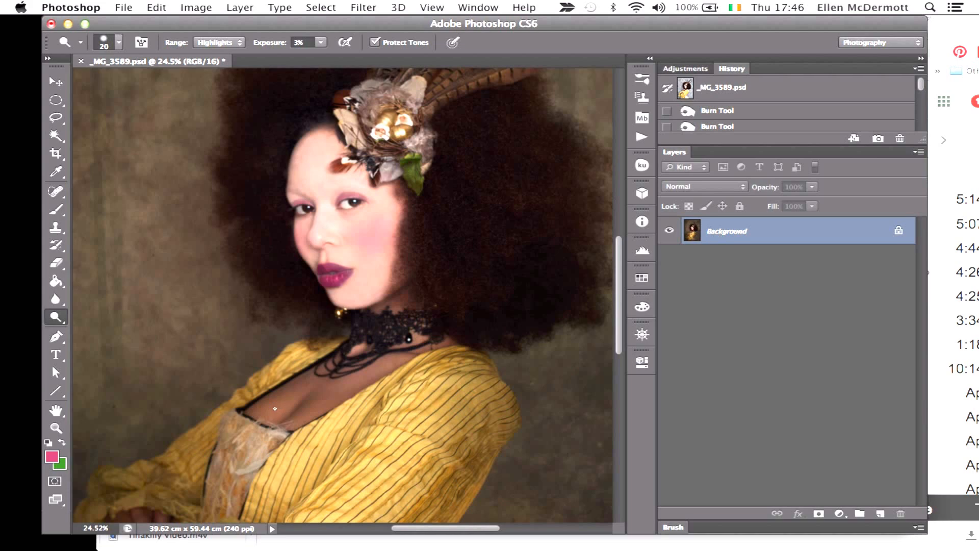
pyautogui.press(']')
pyautogui.press(']')
pyautogui.press(']')
pyautogui.press(']')
pyautogui.press(']')
pyautogui.press(']')
pyautogui.press(']')
pyautogui.press(']')
pyautogui.click(275, 409)
pyautogui.hotkey('ctrl', 'd')
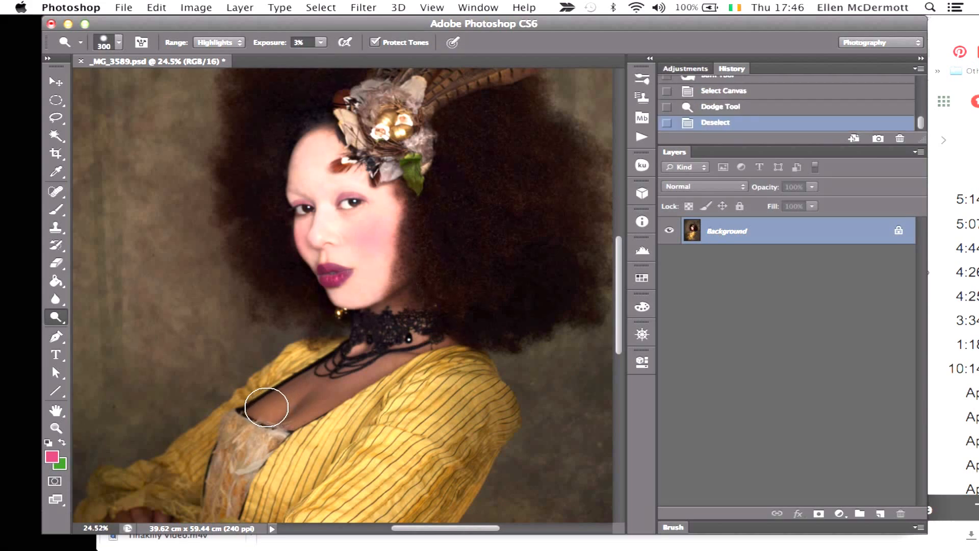
pyautogui.click(266, 406)
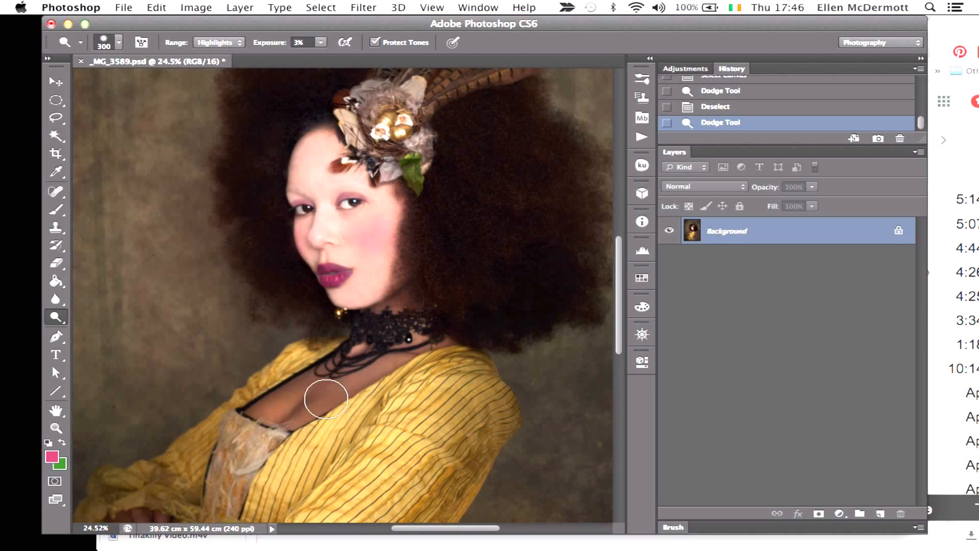
pyautogui.click(294, 408)
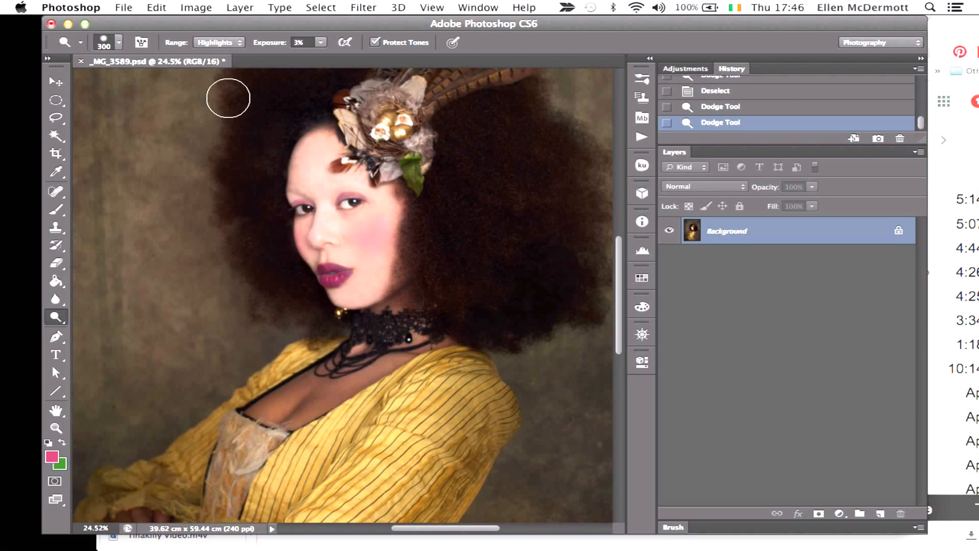
# Set the Dodge tool to Midtones with 29% exposure and brighten the skin across the chest and collarbone.
pyautogui.click(238, 43)
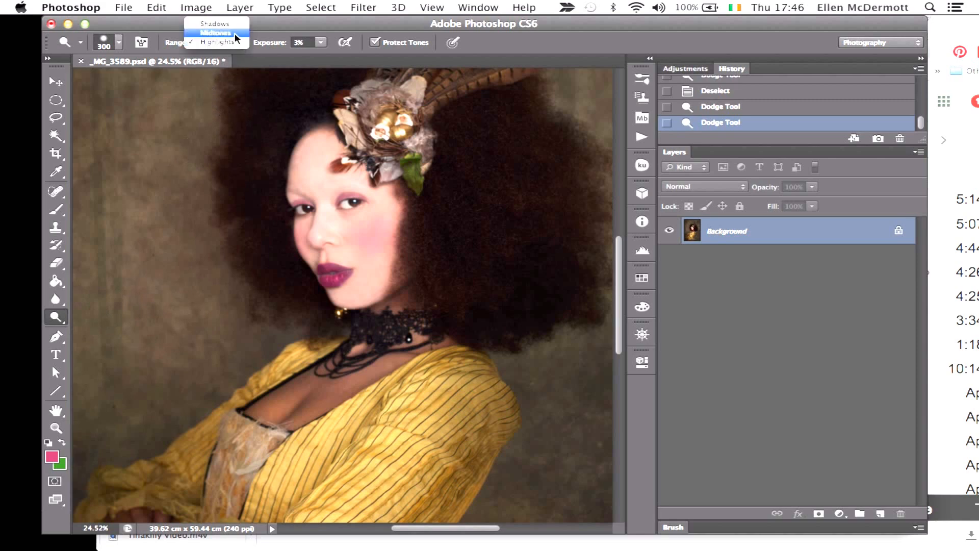
pyautogui.click(234, 33)
pyautogui.click(320, 43)
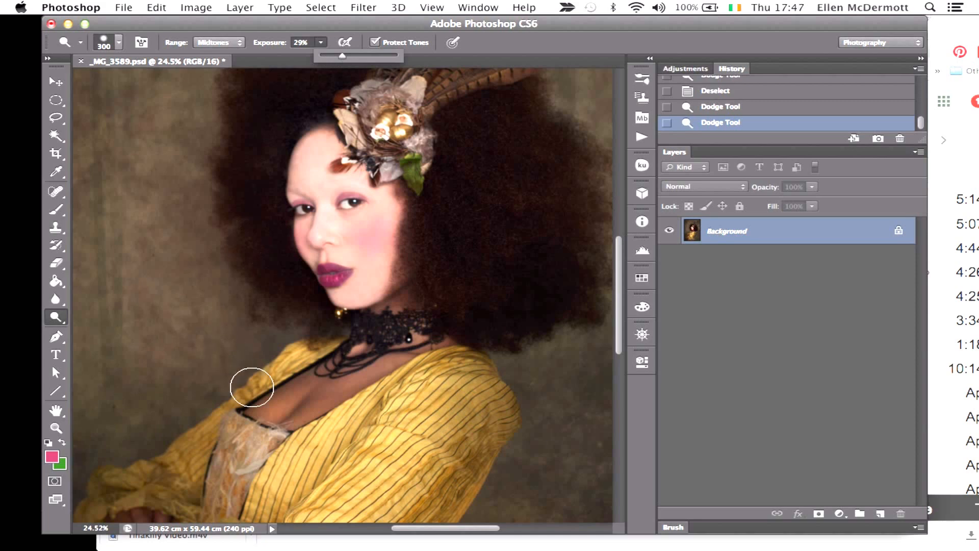
pyautogui.click(271, 407)
pyautogui.moveTo(290, 400)
pyautogui.mouseDown()
pyautogui.moveTo(357, 365)
pyautogui.moveTo(274, 408)
pyautogui.moveTo(283, 416)
pyautogui.mouseUp()
pyautogui.moveTo(377, 369); pyautogui.dragTo(386, 359)
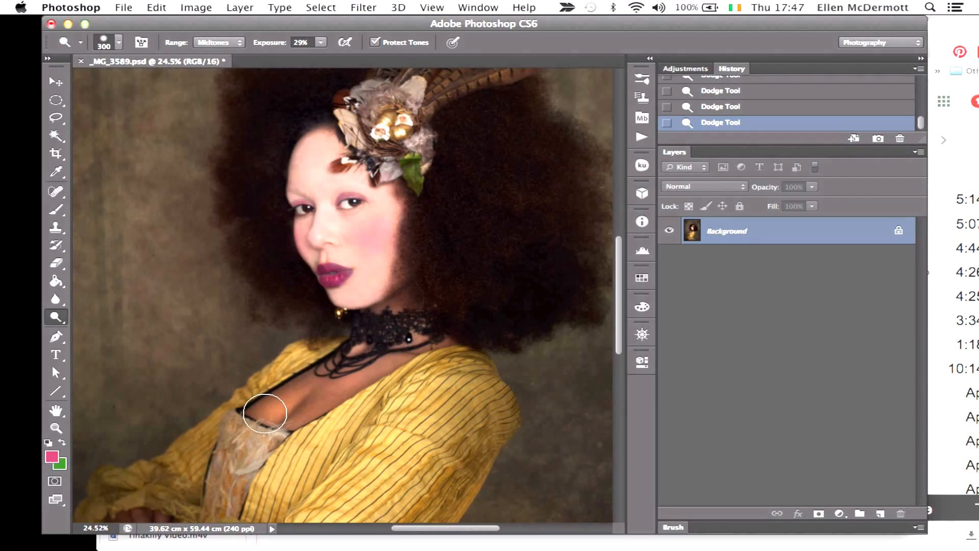
# Brighten the bodice's pale front panel and the ruffled yellow sleeve cuff with the 300 px Dodge brush.
pyautogui.moveTo(262, 404)
pyautogui.mouseDown()
pyautogui.moveTo(221, 476)
pyautogui.moveTo(240, 456)
pyautogui.moveTo(227, 496)
pyautogui.mouseUp()
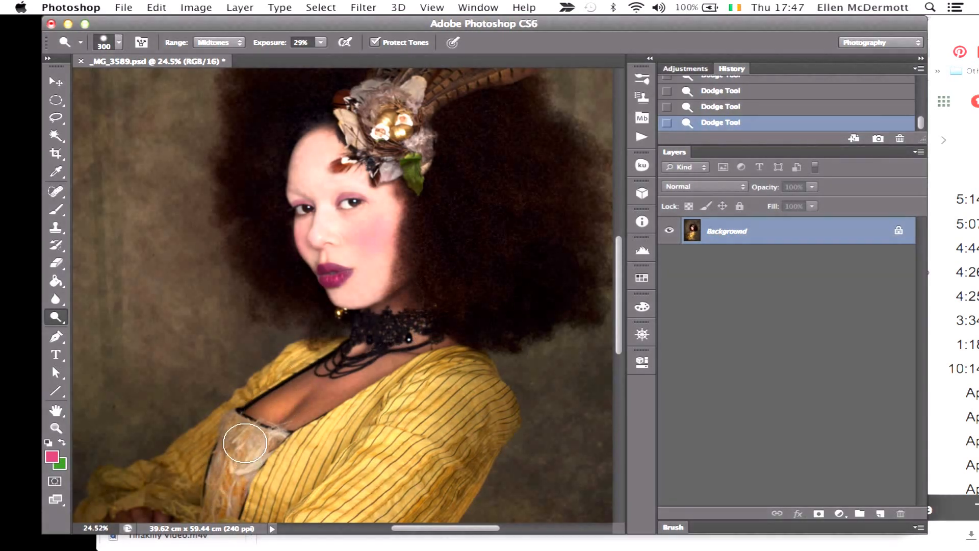
pyautogui.scroll(-8, 240, 437)
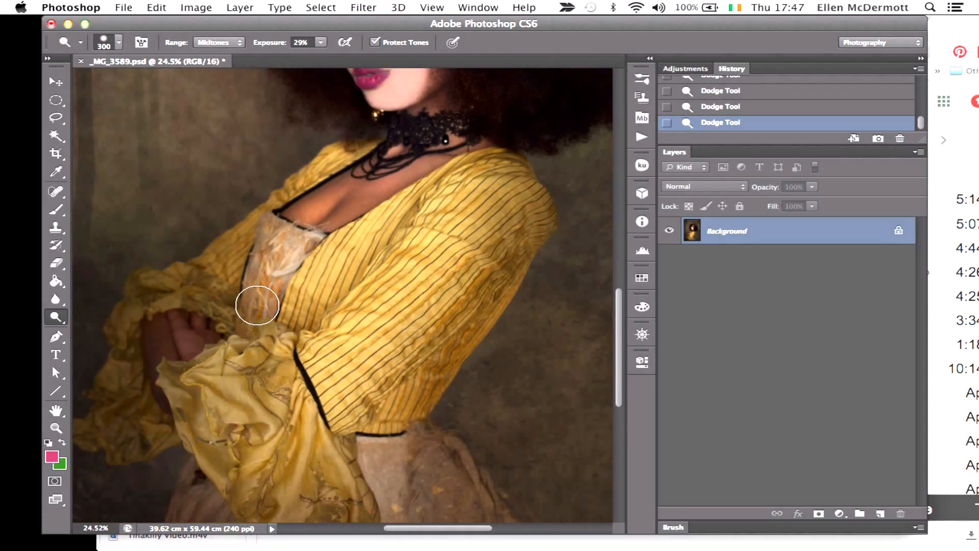
pyautogui.moveTo(240, 405)
pyautogui.mouseDown()
pyautogui.moveTo(296, 438)
pyautogui.moveTo(306, 431)
pyautogui.moveTo(286, 493)
pyautogui.mouseUp()
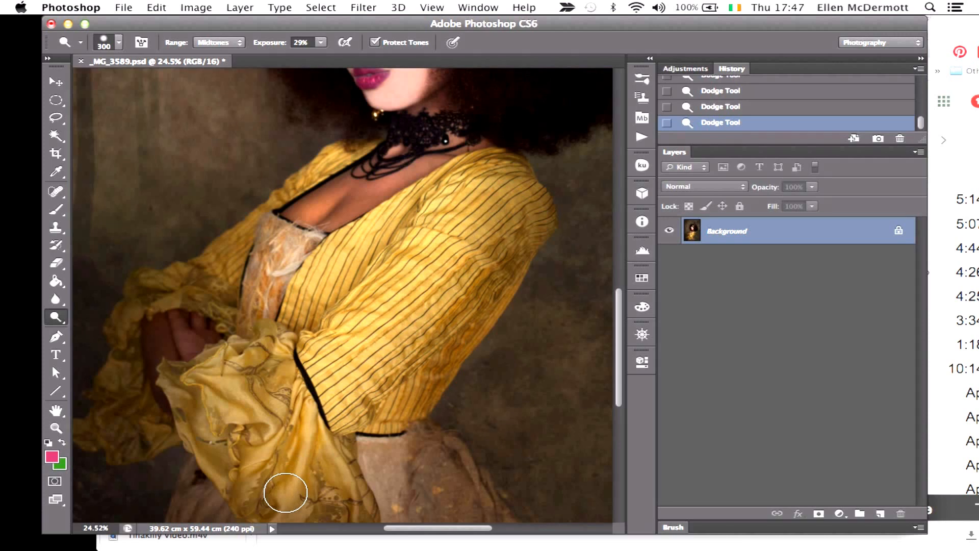
pyautogui.scroll(-4, 285, 492)
pyautogui.moveTo(299, 375)
pyautogui.mouseDown()
pyautogui.moveTo(291, 402)
pyautogui.moveTo(311, 313)
pyautogui.moveTo(254, 315)
pyautogui.moveTo(209, 278)
pyautogui.moveTo(205, 351)
pyautogui.moveTo(376, 365)
pyautogui.moveTo(384, 380)
pyautogui.moveTo(342, 401)
pyautogui.moveTo(336, 423)
pyautogui.moveTo(353, 412)
pyautogui.mouseUp()
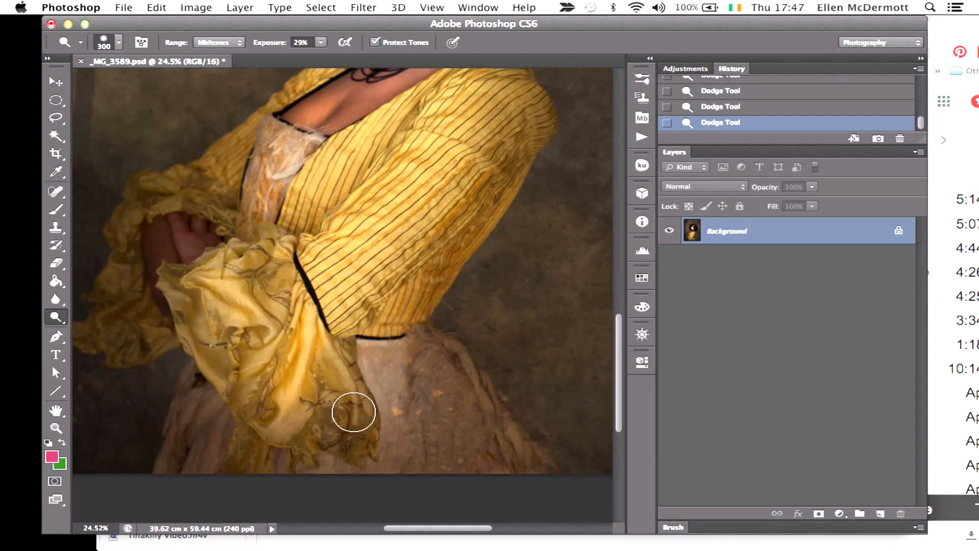
# Lighten the skin around the black beaded necklace below the choker with the Dodge tool and inspect the neck close up.
pyautogui.scroll(12, 353, 412)
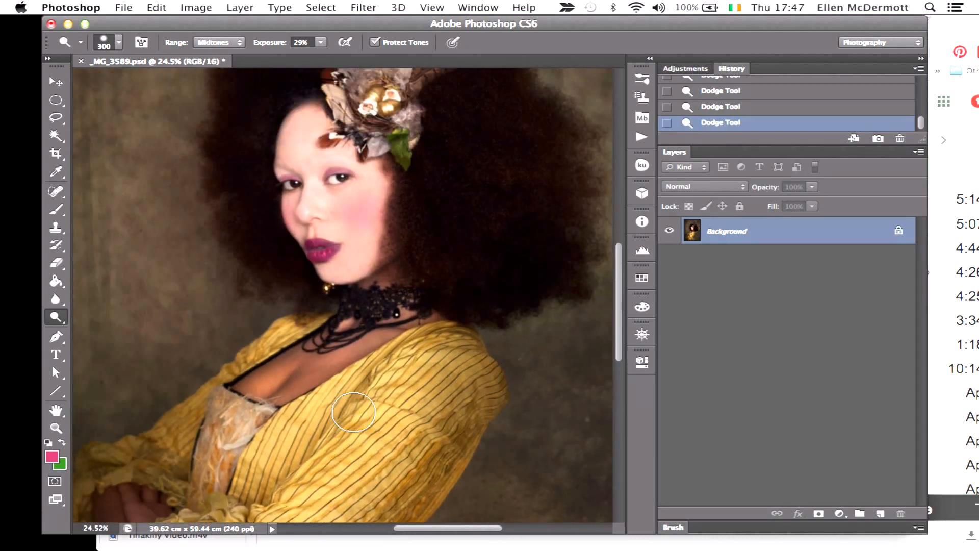
pyautogui.moveTo(352, 327)
pyautogui.mouseDown()
pyautogui.moveTo(387, 313)
pyautogui.moveTo(390, 299)
pyautogui.moveTo(378, 291)
pyautogui.moveTo(402, 317)
pyautogui.moveTo(361, 320)
pyautogui.mouseUp()
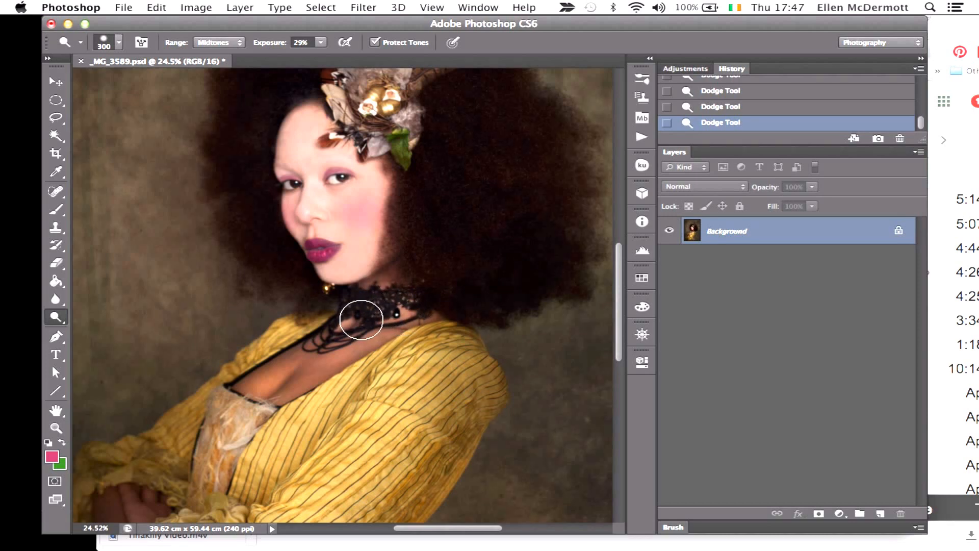
pyautogui.scroll(5, 323, 218)
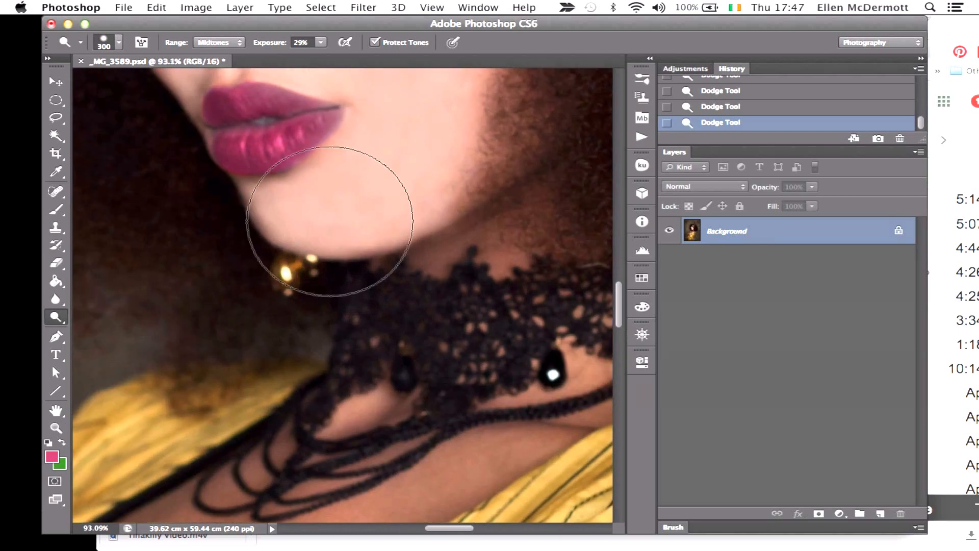
# Smooth the cheek and jaw edge beside the hair with the Clone Stamp at 50 px and 25% opacity.
pyautogui.scroll(3, 330, 221)
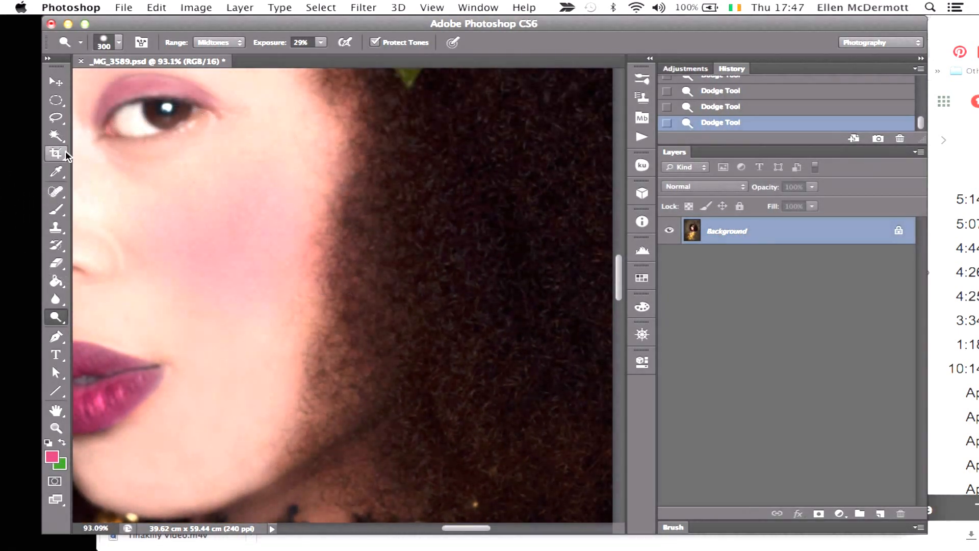
pyautogui.click(56, 210)
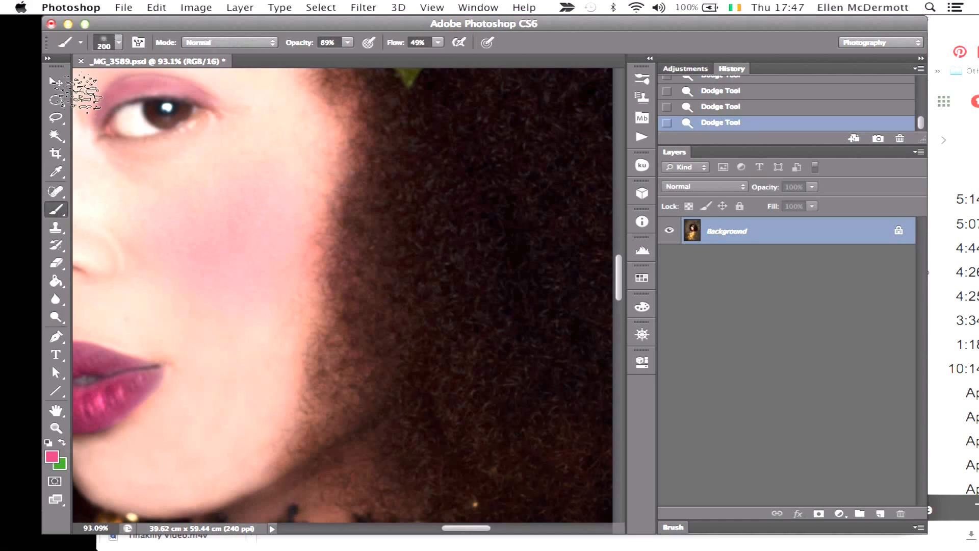
pyautogui.click(56, 229)
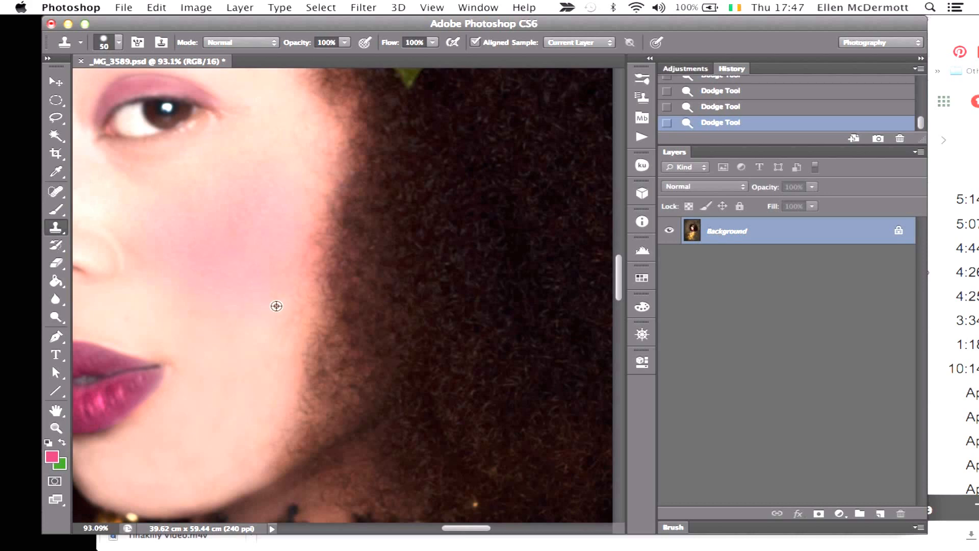
pyautogui.click(345, 45)
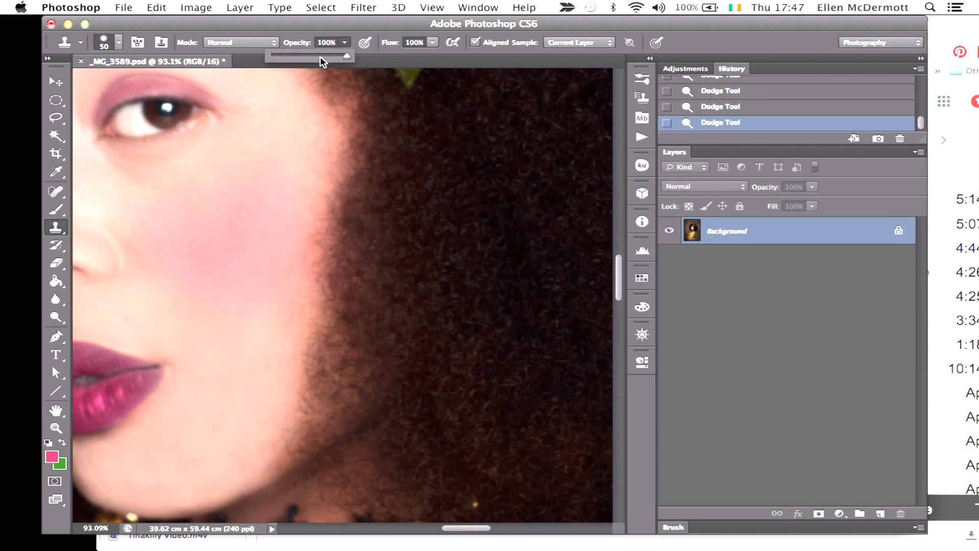
pyautogui.click(269, 332)
pyautogui.moveTo(310, 343)
pyautogui.mouseDown()
pyautogui.moveTo(278, 455)
pyautogui.moveTo(301, 426)
pyautogui.moveTo(308, 344)
pyautogui.moveTo(295, 304)
pyautogui.moveTo(285, 304)
pyautogui.moveTo(301, 356)
pyautogui.moveTo(276, 395)
pyautogui.moveTo(276, 320)
pyautogui.moveTo(290, 321)
pyautogui.moveTo(300, 354)
pyautogui.moveTo(312, 344)
pyautogui.moveTo(295, 411)
pyautogui.moveTo(301, 384)
pyautogui.mouseUp()
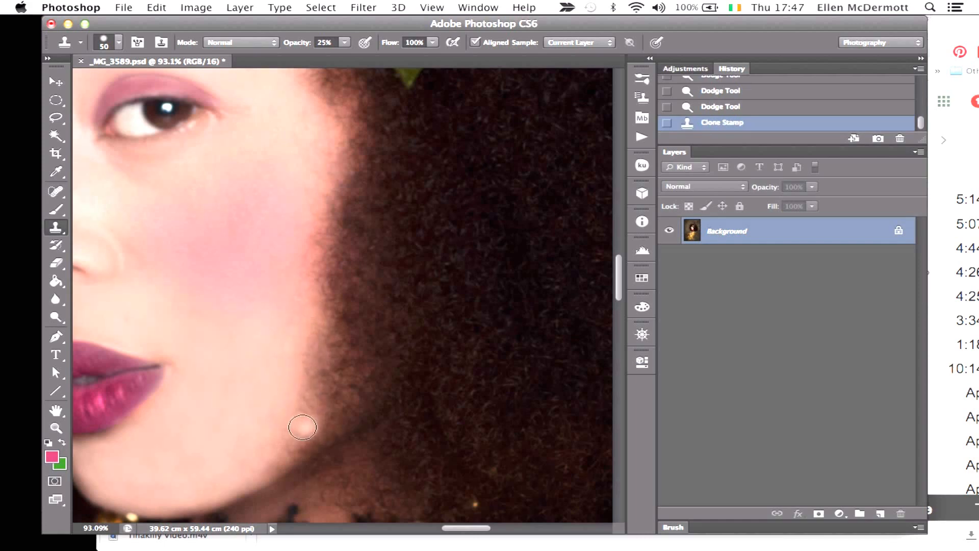
pyautogui.moveTo(271, 387)
pyautogui.mouseDown()
pyautogui.moveTo(297, 404)
pyautogui.moveTo(309, 356)
pyautogui.moveTo(297, 435)
pyautogui.moveTo(269, 460)
pyautogui.moveTo(292, 453)
pyautogui.moveTo(269, 459)
pyautogui.moveTo(326, 412)
pyautogui.moveTo(295, 352)
pyautogui.moveTo(307, 389)
pyautogui.moveTo(295, 422)
pyautogui.moveTo(316, 378)
pyautogui.moveTo(292, 300)
pyautogui.moveTo(295, 327)
pyautogui.mouseUp()
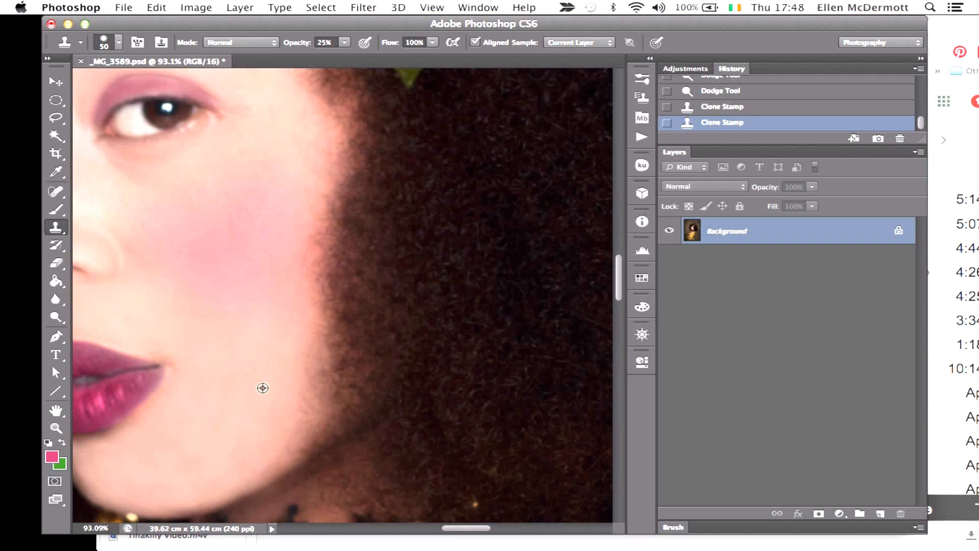
pyautogui.moveTo(301, 408)
pyautogui.mouseDown()
pyautogui.moveTo(301, 348)
pyautogui.moveTo(313, 391)
pyautogui.moveTo(309, 349)
pyautogui.moveTo(292, 433)
pyautogui.moveTo(316, 419)
pyautogui.moveTo(321, 396)
pyautogui.moveTo(306, 332)
pyautogui.moveTo(313, 319)
pyautogui.moveTo(316, 375)
pyautogui.moveTo(299, 405)
pyautogui.moveTo(285, 406)
pyautogui.moveTo(308, 394)
pyautogui.moveTo(298, 410)
pyautogui.moveTo(298, 351)
pyautogui.moveTo(313, 390)
pyautogui.moveTo(311, 366)
pyautogui.moveTo(278, 447)
pyautogui.moveTo(264, 415)
pyautogui.moveTo(315, 343)
pyautogui.moveTo(318, 390)
pyautogui.moveTo(300, 413)
pyautogui.moveTo(286, 401)
pyautogui.moveTo(288, 352)
pyautogui.mouseUp()
# Sample clean skin on the blushed cheek and clone it along the cheek's edge next to the hair.
pyautogui.press('super+minus')
pyautogui.press('super+minus')
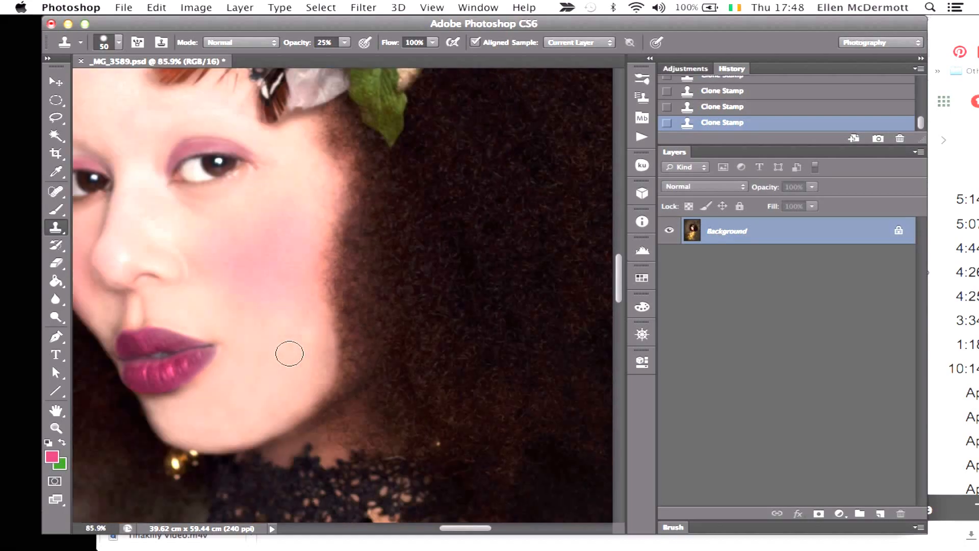
pyautogui.press('super+minus')
pyautogui.press('super+minus')
pyautogui.press('super+minus')
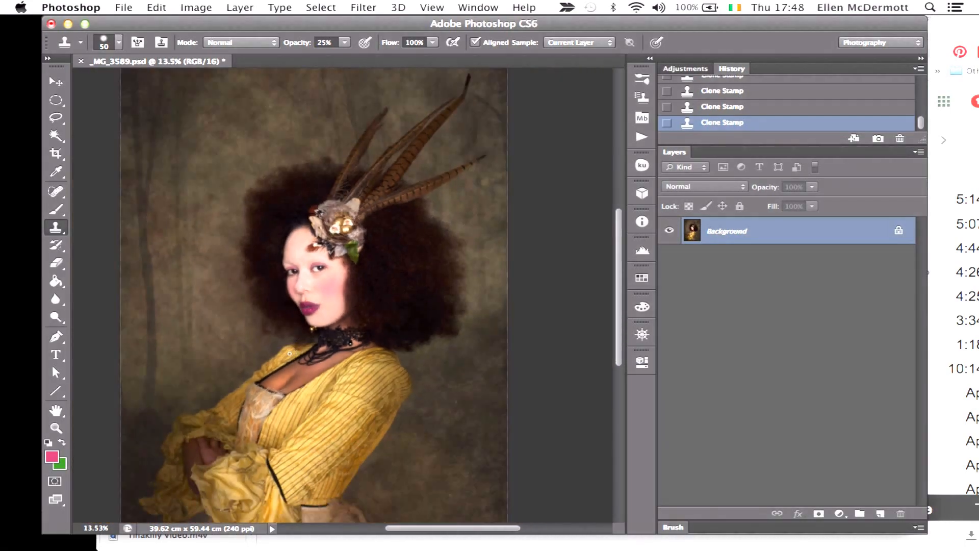
pyautogui.press('super+plus')
pyautogui.press('super+plus')
pyautogui.press('super+plus')
pyautogui.press('super+plus')
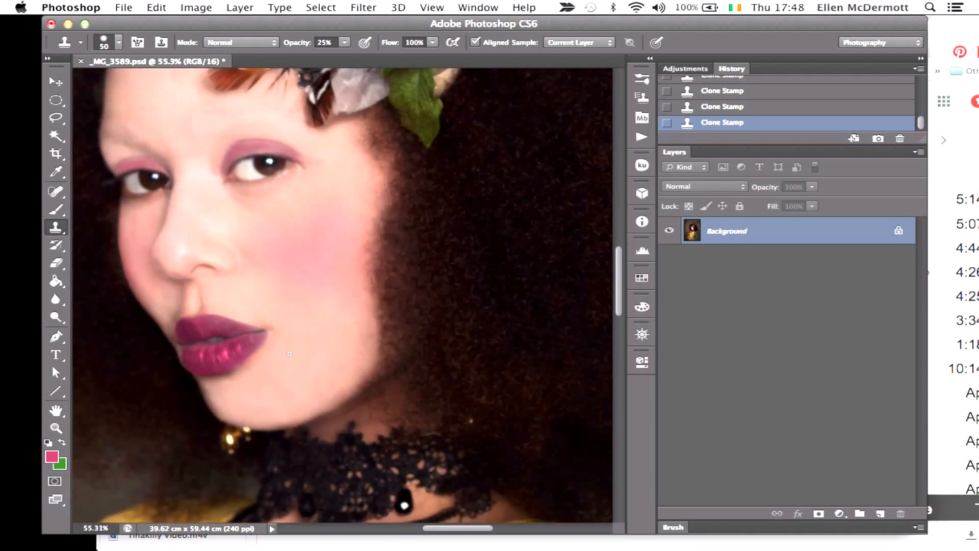
pyautogui.scroll(1, 289, 354)
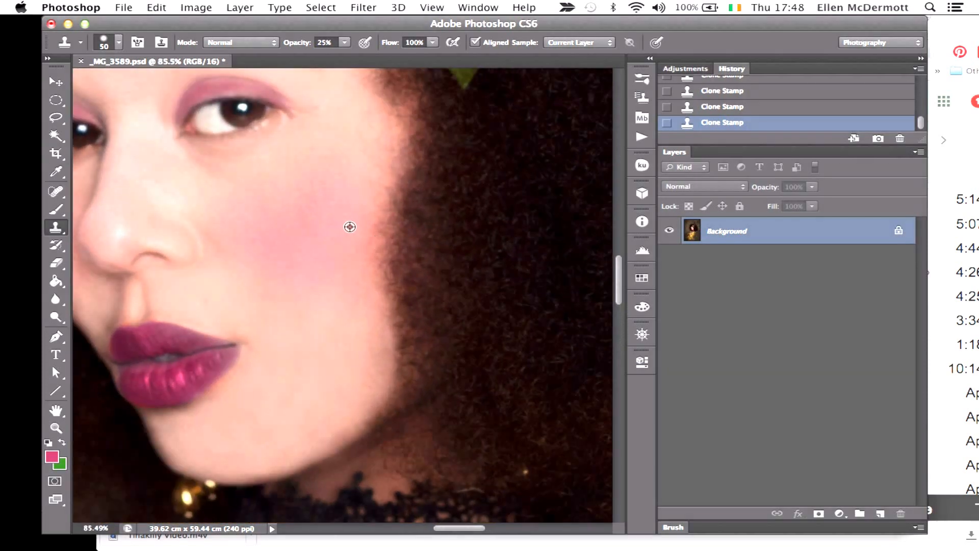
pyautogui.keyDown('alt'); pyautogui.click(349, 226); pyautogui.keyUp('alt')
pyautogui.moveTo(369, 251)
pyautogui.mouseDown()
pyautogui.moveTo(364, 220)
pyautogui.moveTo(365, 278)
pyautogui.moveTo(384, 139)
pyautogui.moveTo(379, 148)
pyautogui.moveTo(362, 121)
pyautogui.moveTo(365, 266)
pyautogui.moveTo(379, 172)
pyautogui.moveTo(394, 156)
pyautogui.moveTo(373, 261)
pyautogui.moveTo(368, 211)
pyautogui.moveTo(378, 360)
pyautogui.moveTo(368, 256)
pyautogui.moveTo(346, 316)
pyautogui.mouseUp()
pyautogui.scroll(-15, 342, 306)
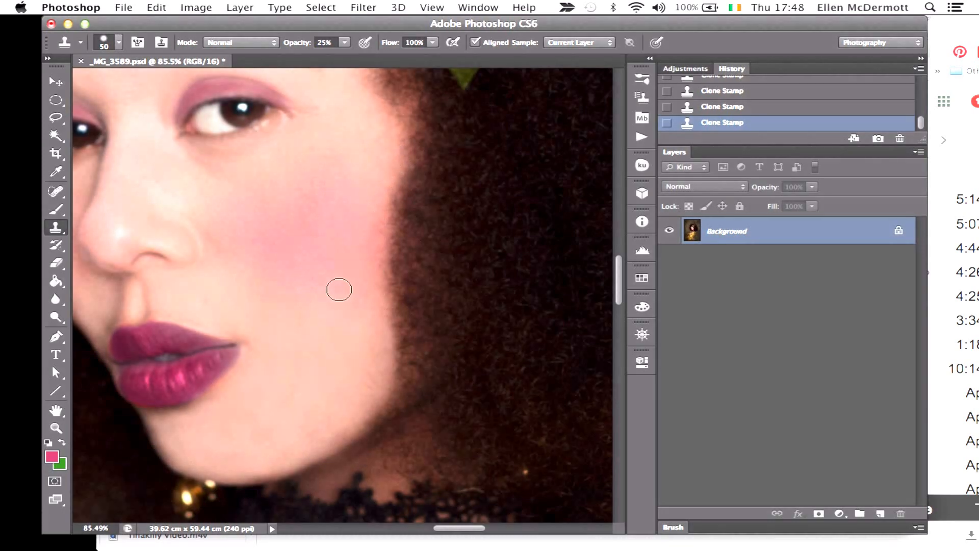
# Darken the hair beside the face using the Burn tool with a soft round 100 px brush, Highlights range and 33% exposure.
pyautogui.scroll(10, 338, 290)
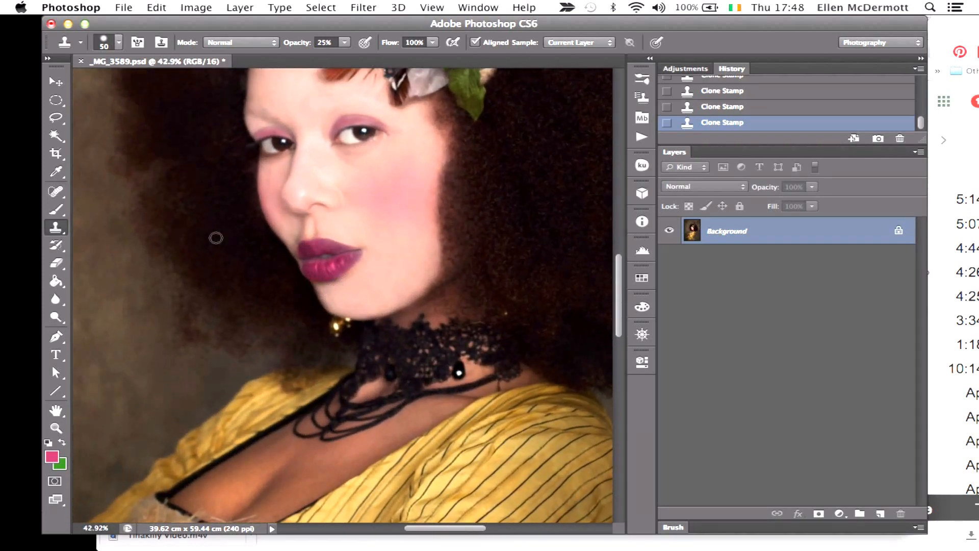
pyautogui.click(56, 319)
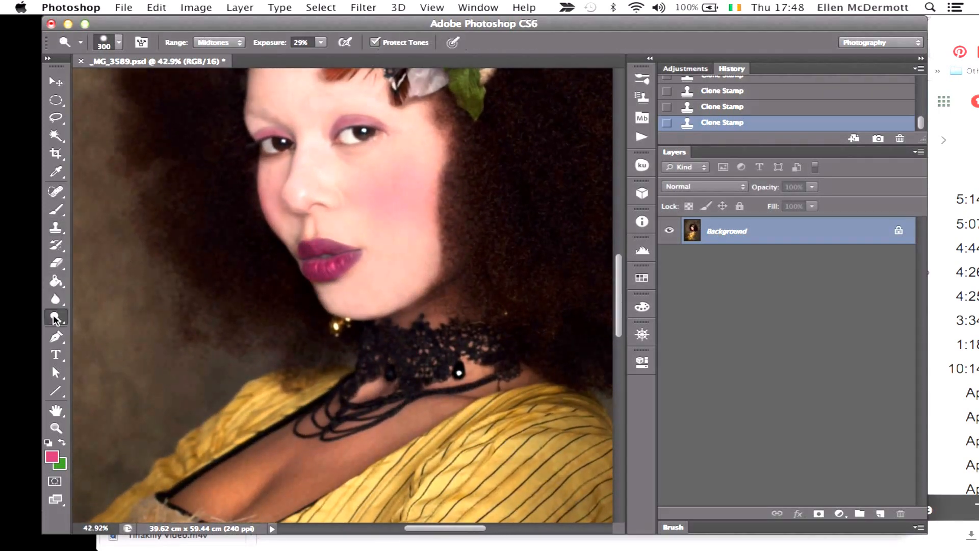
pyautogui.click(90, 327)
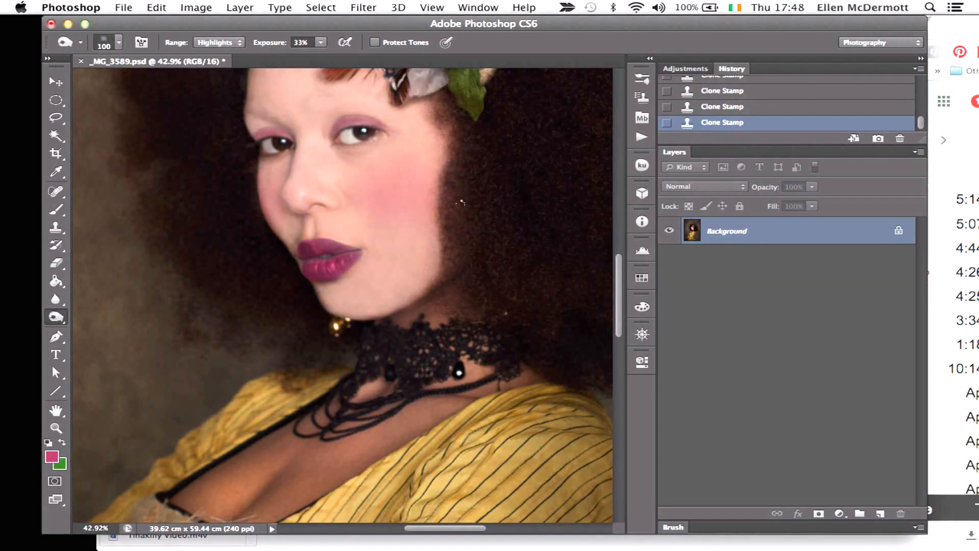
pyautogui.click(107, 42)
pyautogui.scroll(1, 83, 175)
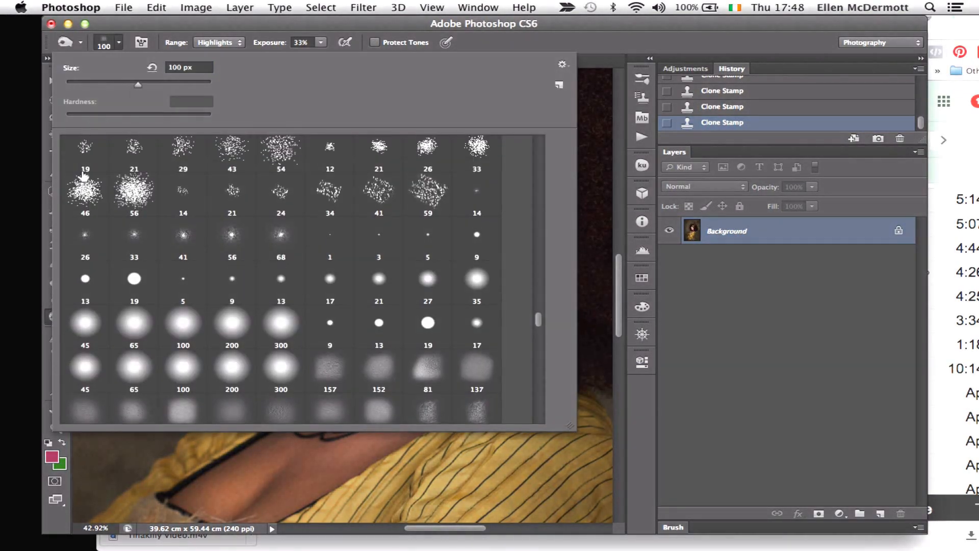
pyautogui.scroll(-5, 83, 174)
pyautogui.doubleClick(83, 155)
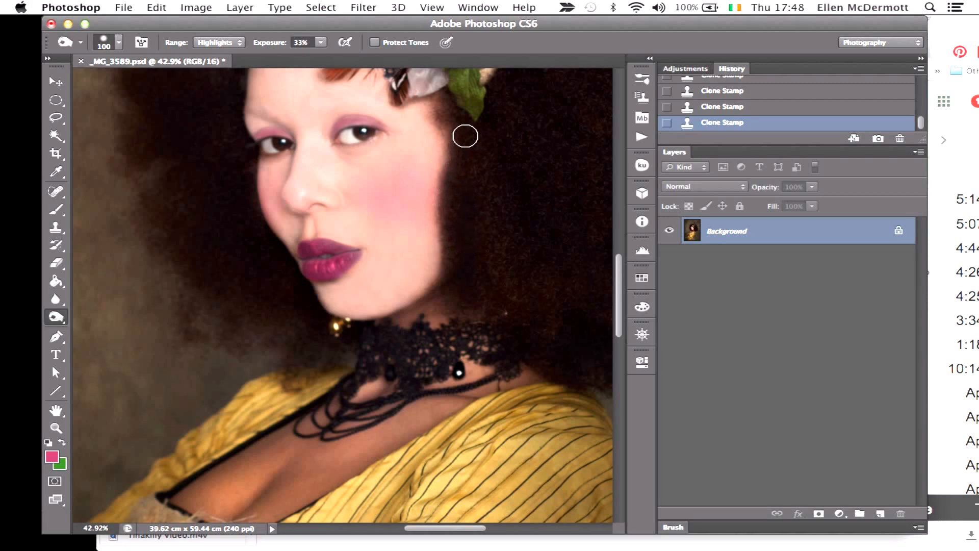
pyautogui.click(518, 209)
pyautogui.scroll(-3, 518, 211)
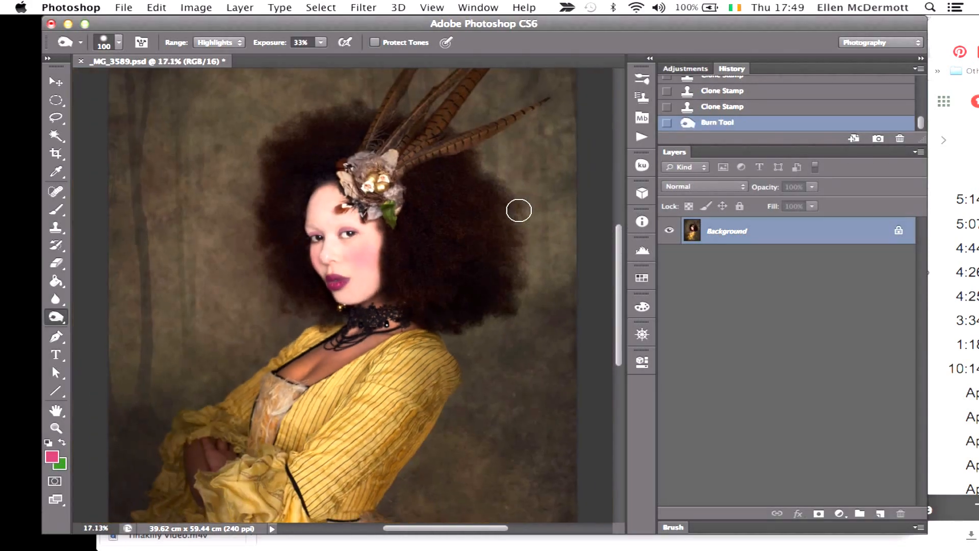
pyautogui.scroll(-1, 519, 210)
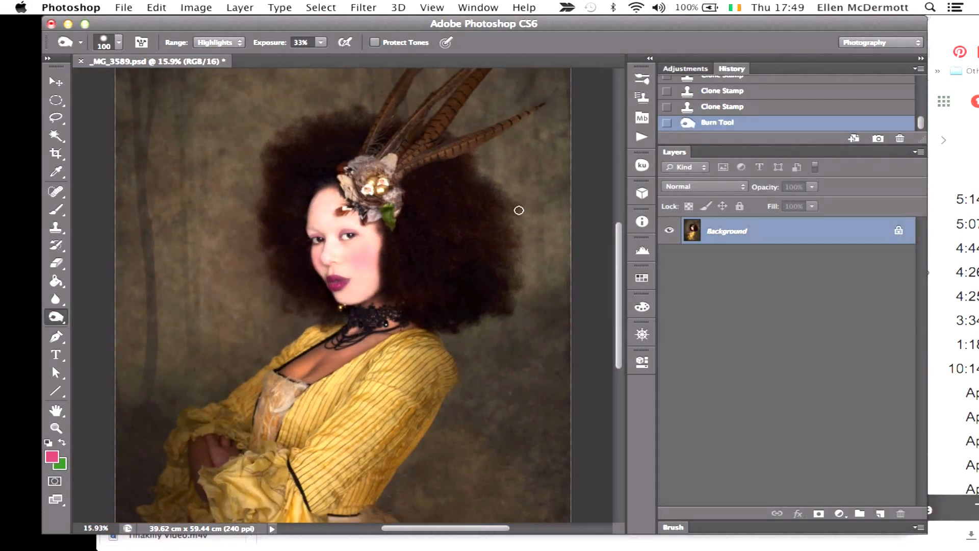
pyautogui.scroll(-3, 519, 210)
pyautogui.scroll(4, 519, 210)
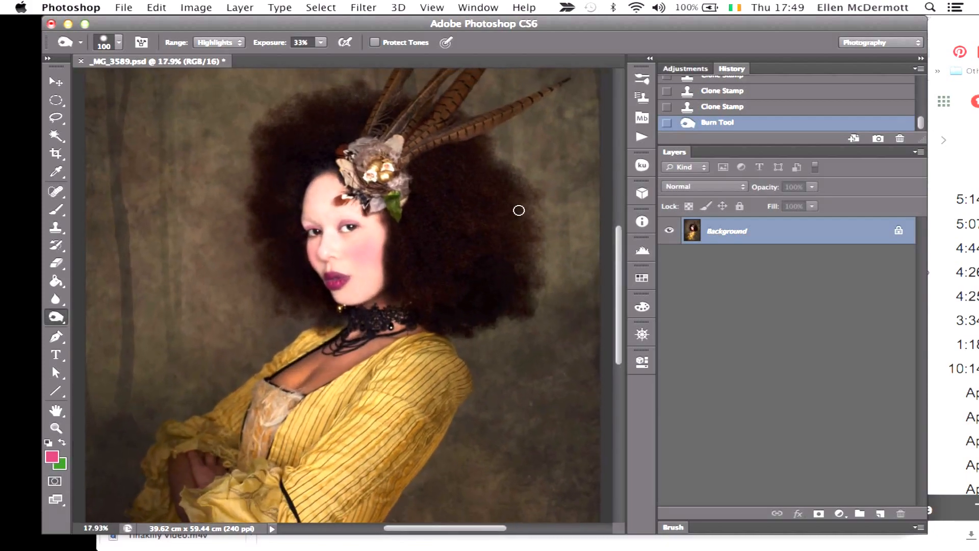
pyautogui.scroll(2, 518, 210)
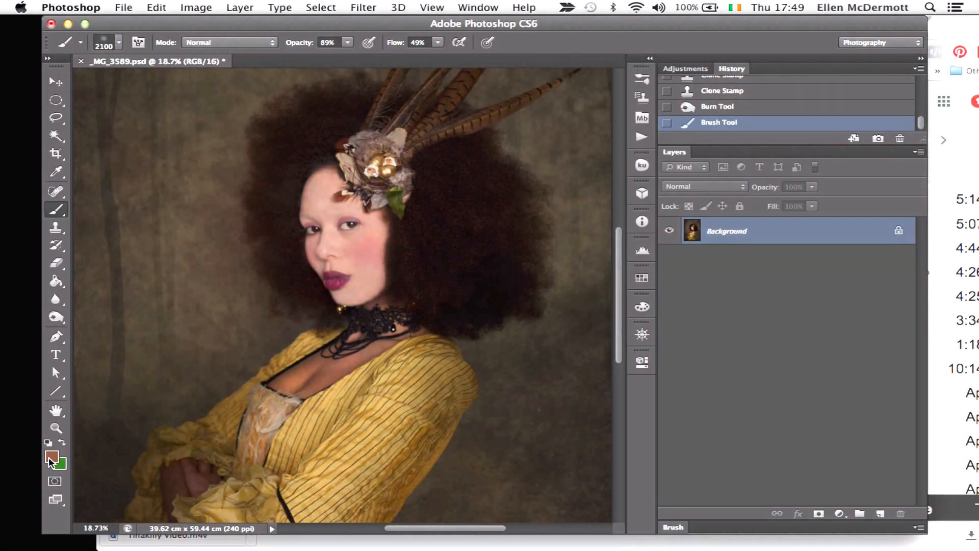
# Change the 2100 px Brush tool to a soft round tip.
pyautogui.click(101, 45)
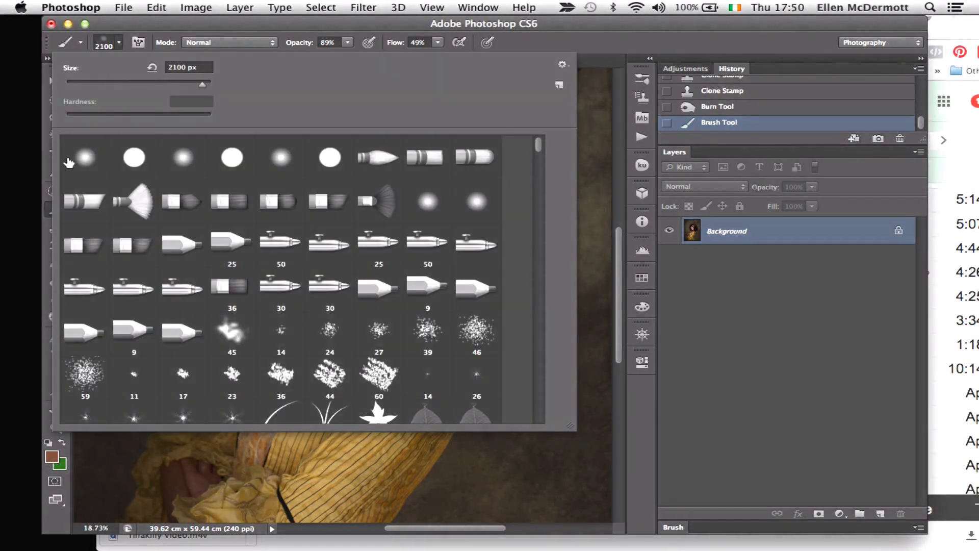
pyautogui.click(81, 157)
pyautogui.press('Return')
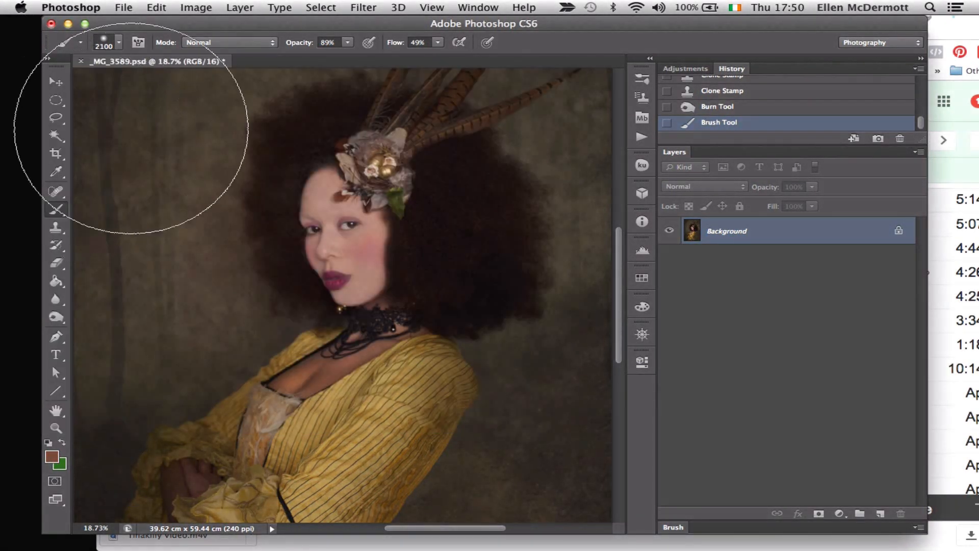
# Add a Solid Color fill layer in brown #674838 above the portrait.
pyautogui.click(239, 7)
pyautogui.moveTo(248, 132)
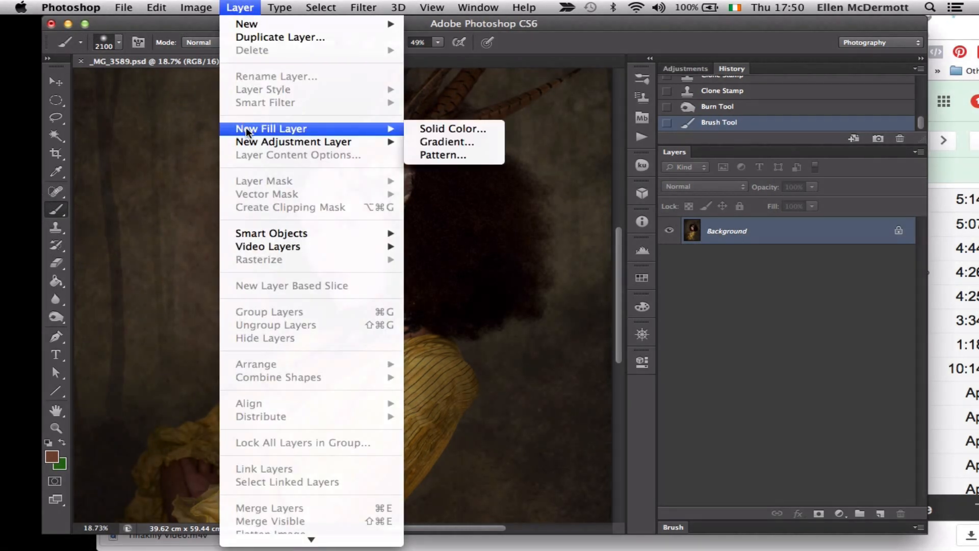
pyautogui.click(440, 131)
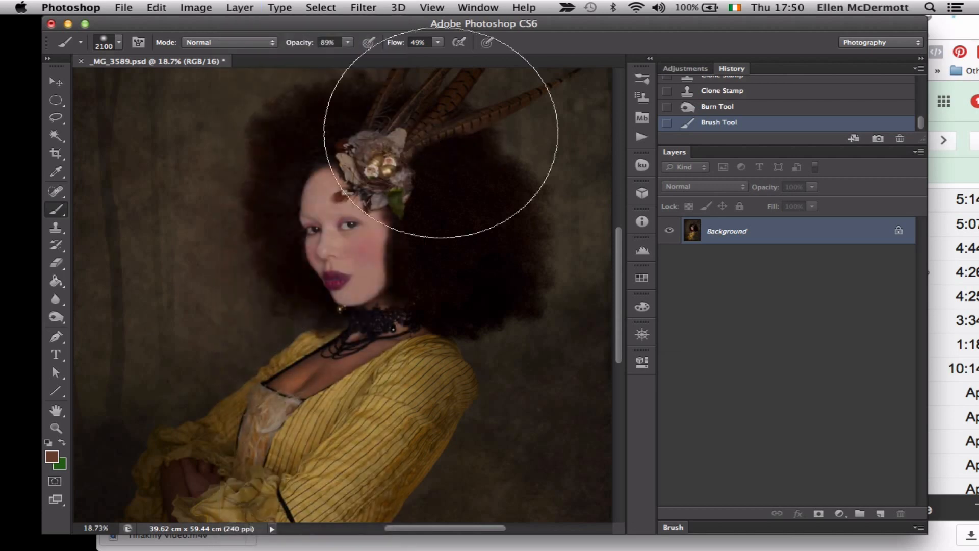
pyautogui.click(639, 235)
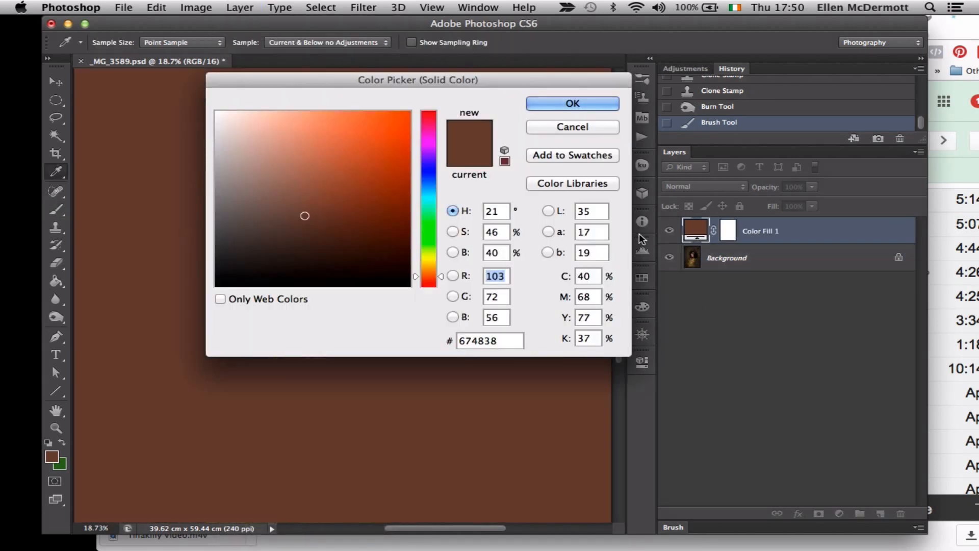
pyautogui.click(584, 103)
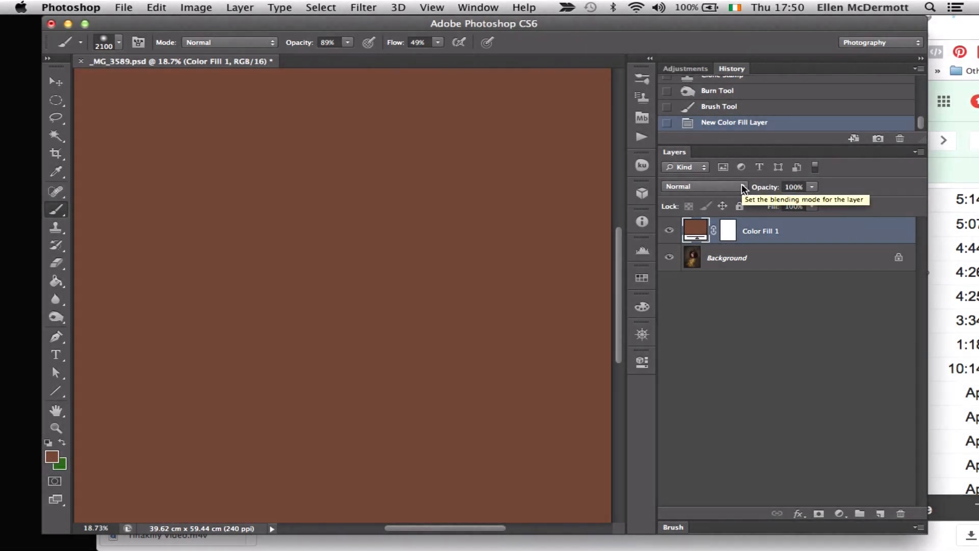
# Set the brown fill layer's blending mode to Multiply and its opacity to 9%.
pyautogui.click(741, 184)
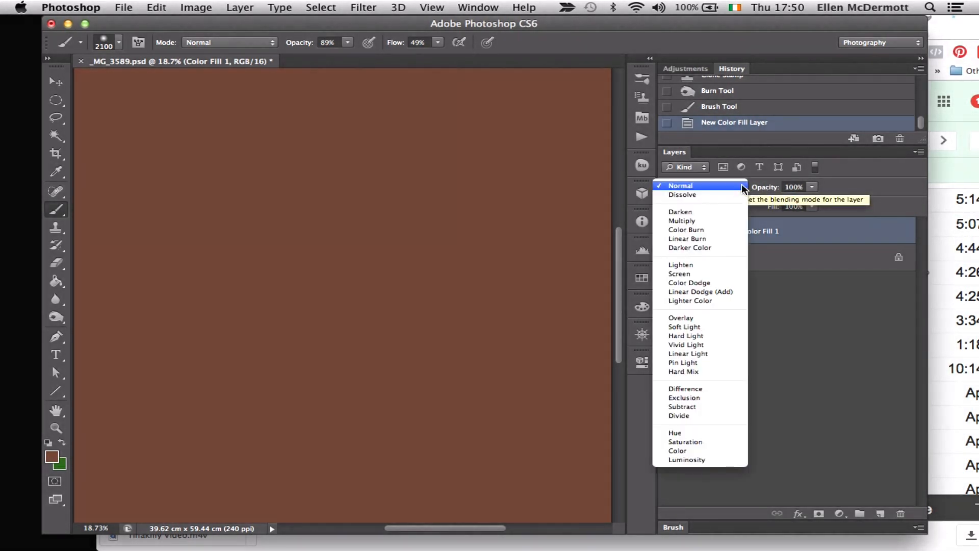
pyautogui.click(722, 222)
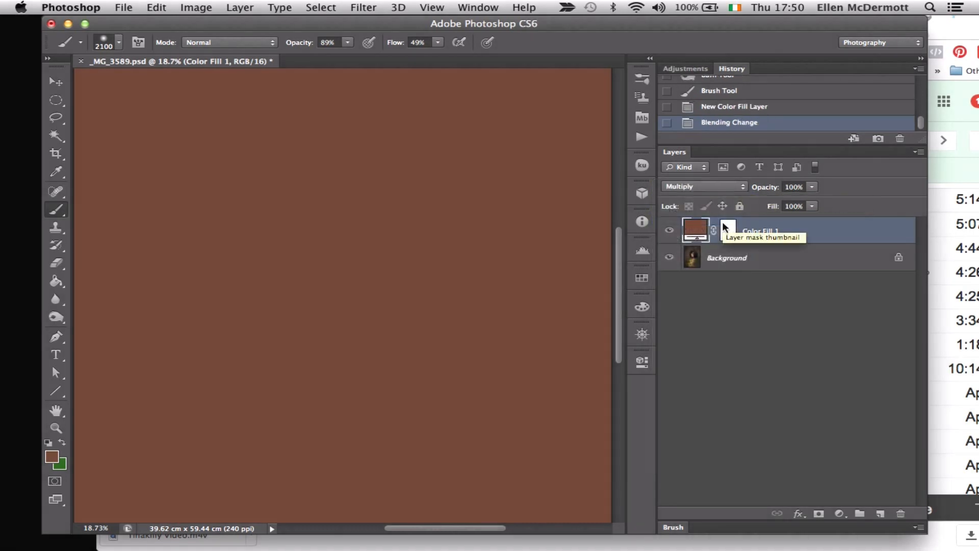
pyautogui.click(811, 186)
pyautogui.moveTo(811, 198); pyautogui.dragTo(751, 219)
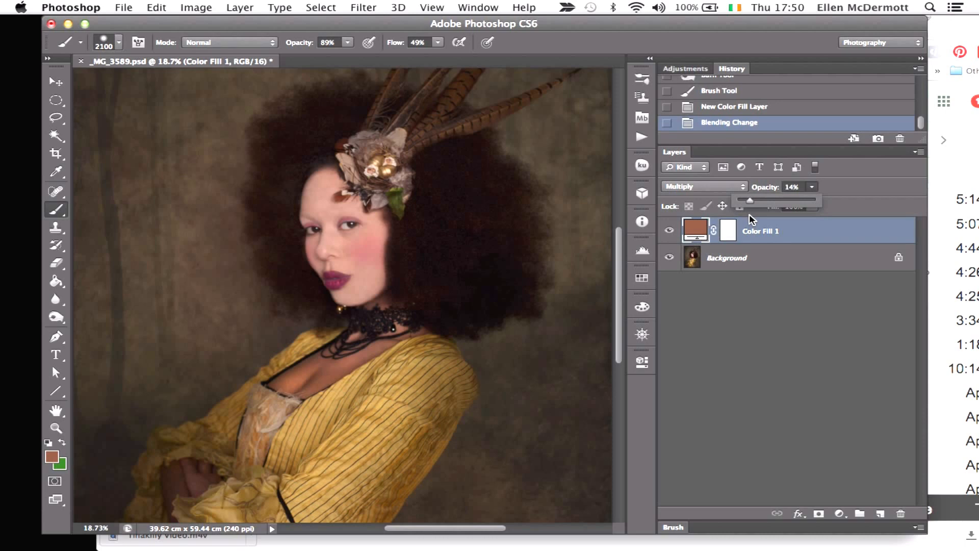
pyautogui.moveTo(751, 214); pyautogui.dragTo(748, 221)
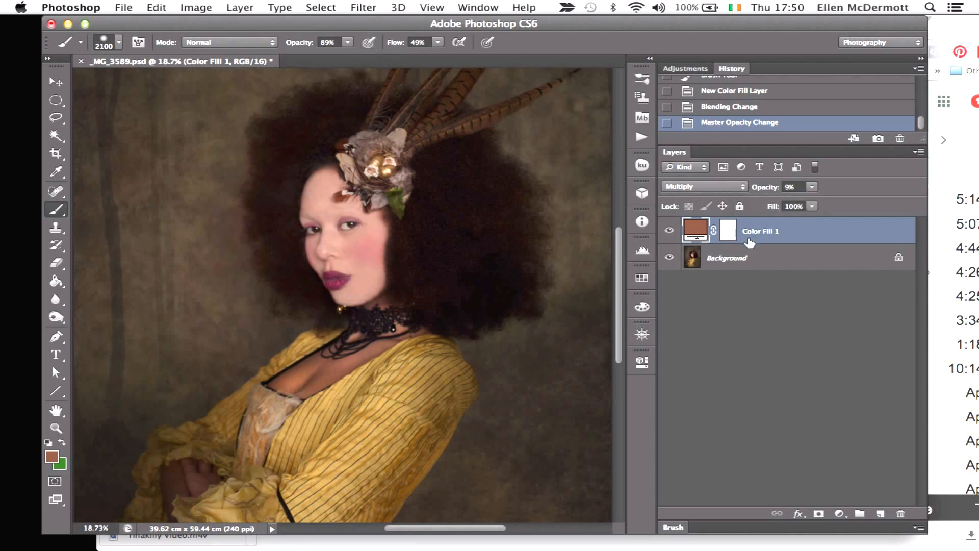
# Paint black over both eyes on the fill layer's mask with a soft brush reduced to 100 px.
pyautogui.click(726, 234)
pyautogui.press('d')
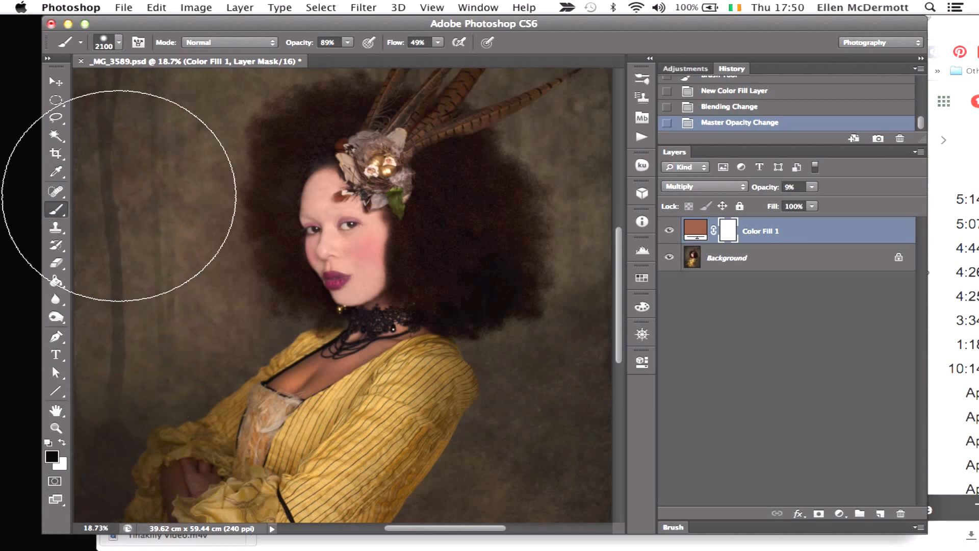
pyautogui.press('[')
pyautogui.press('[')
pyautogui.press('[')
pyautogui.press('[')
pyautogui.press('[')
pyautogui.press('[')
pyautogui.press('[')
pyautogui.press('[')
pyautogui.press('[')
pyautogui.press('[')
pyautogui.press('[')
pyautogui.press('[')
pyautogui.press('[')
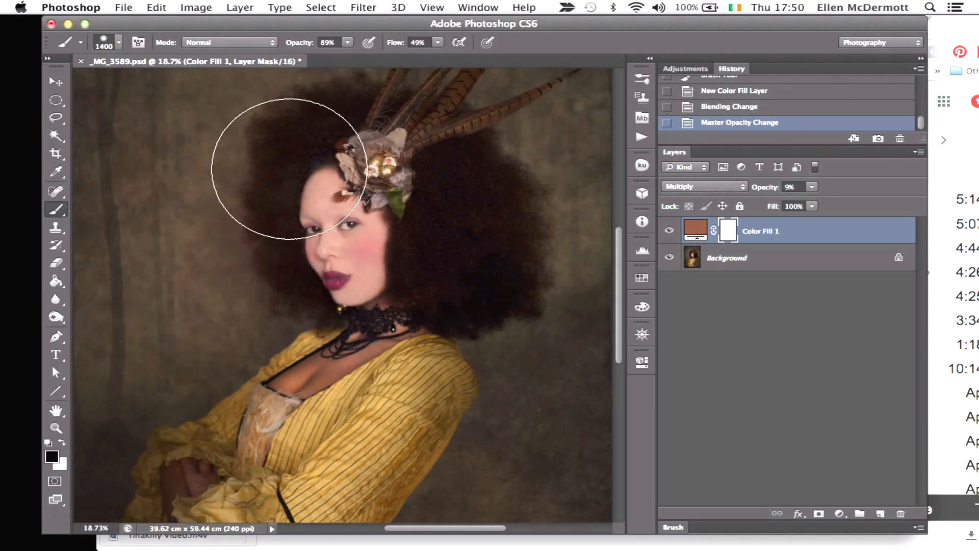
pyautogui.press('[')
pyautogui.press('[')
pyautogui.press('[')
pyautogui.press('[')
pyautogui.press('[')
pyautogui.press('[')
pyautogui.press('[')
pyautogui.press('[')
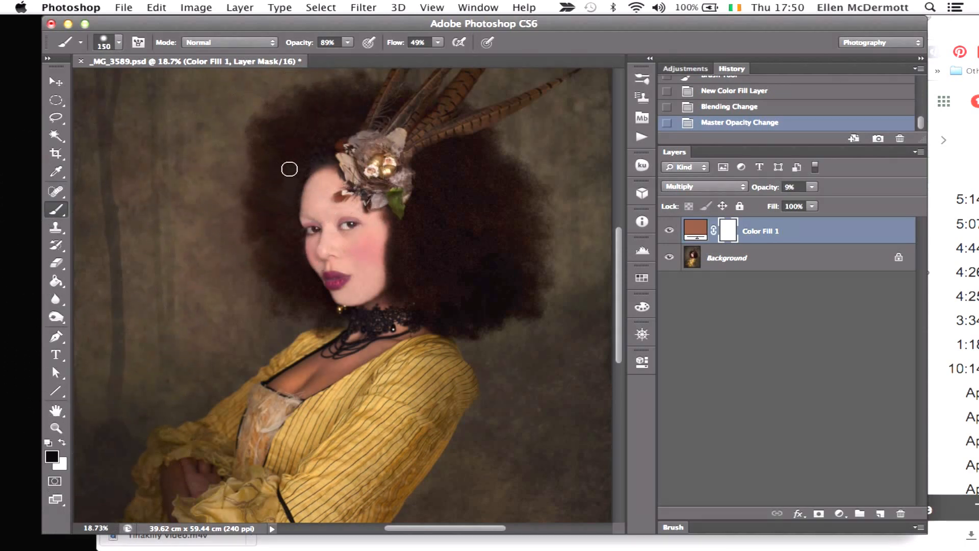
pyautogui.click(314, 230)
pyautogui.click(313, 230)
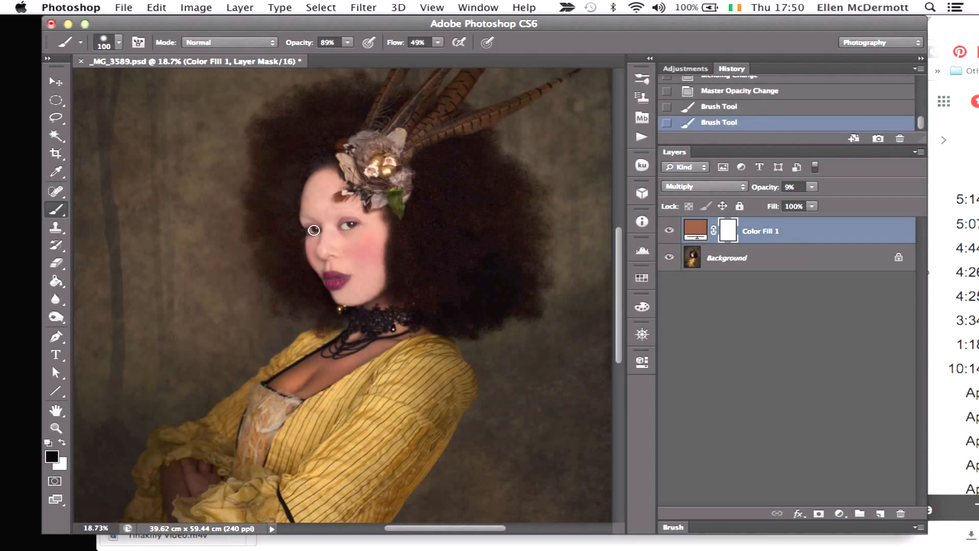
pyautogui.click(351, 224)
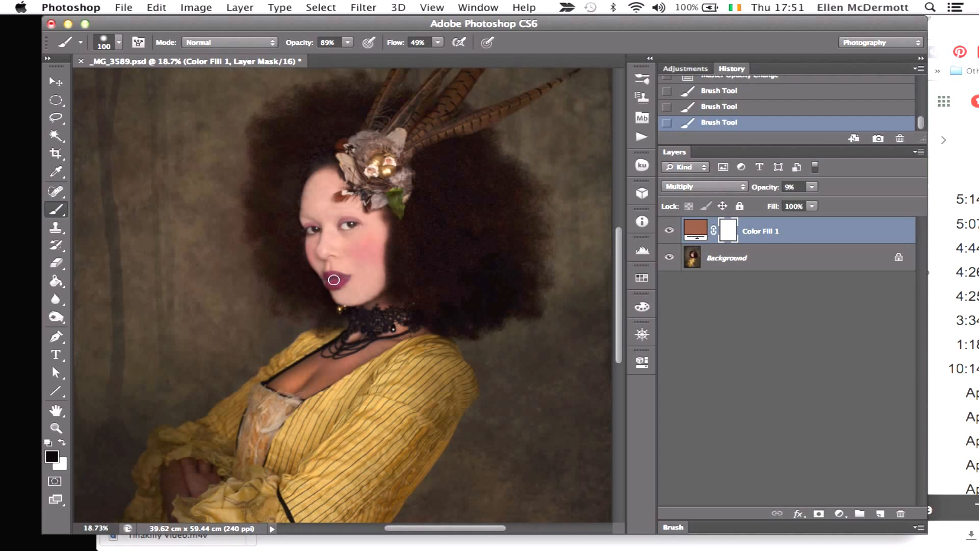
# Paint black over the lips on the brown fill layer's mask with the 100 px soft brush.
pyautogui.click(334, 278)
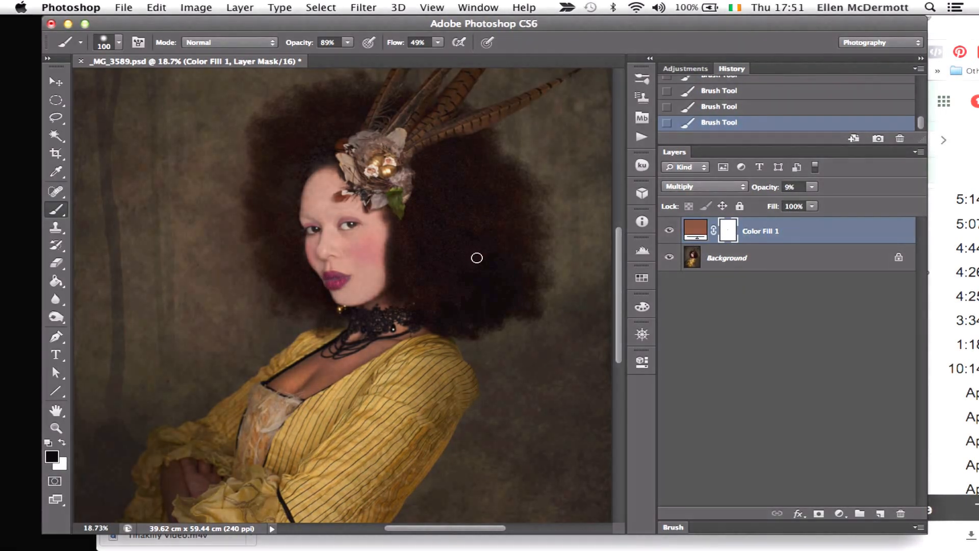
# Set up the Clone Stamp tool with the 756 px flower tip and reduce its size to 200 px.
pyautogui.click(57, 229)
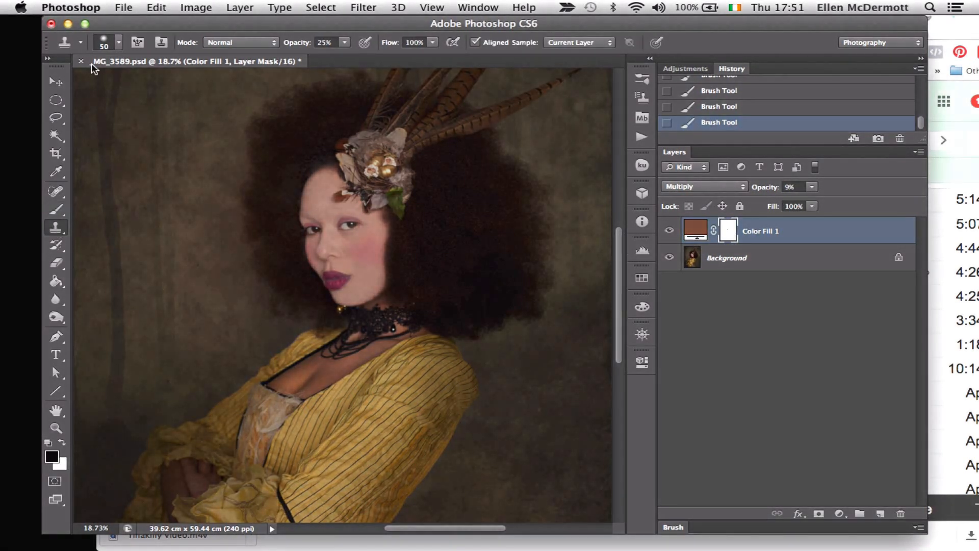
pyautogui.click(103, 43)
pyautogui.scroll(-10, 204, 272)
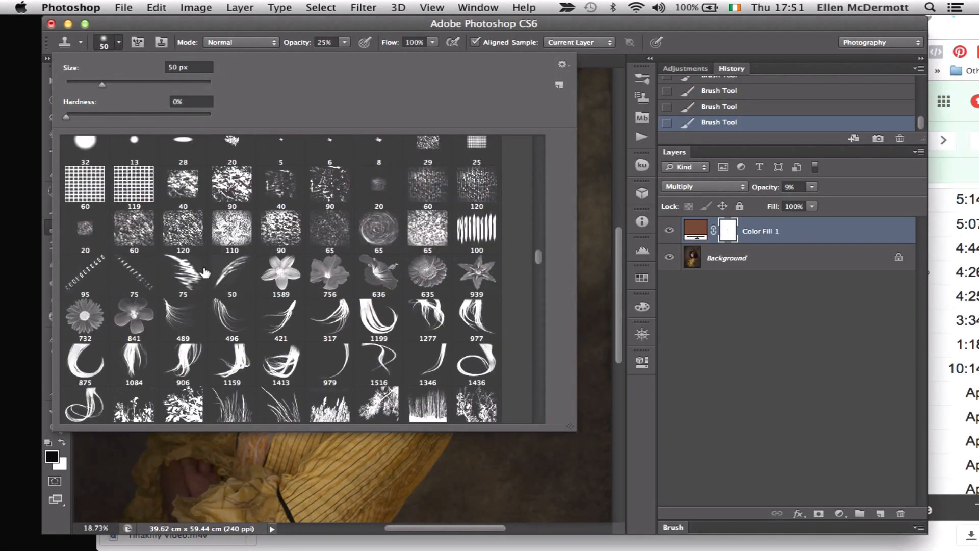
pyautogui.click(314, 272)
pyautogui.press('Return')
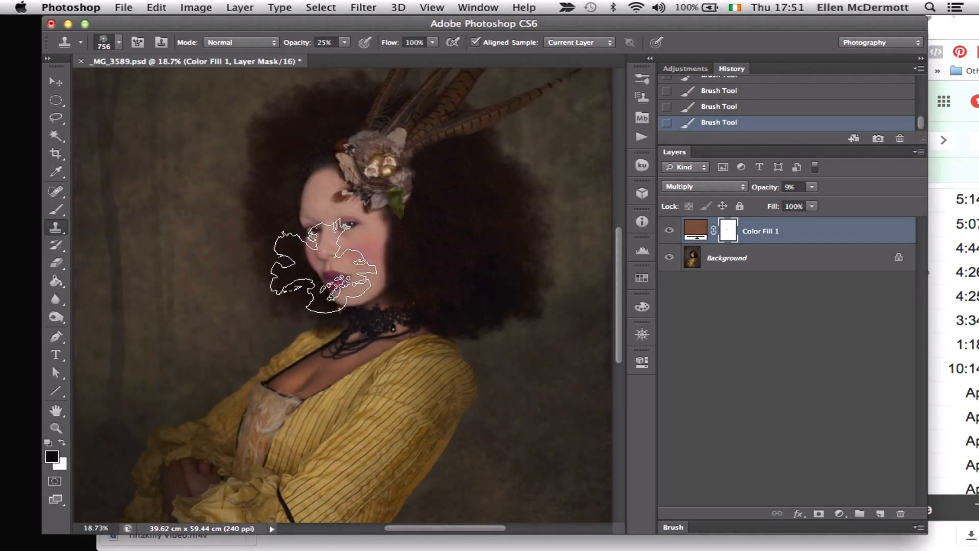
pyautogui.press('[')
pyautogui.press('[')
pyautogui.press('[')
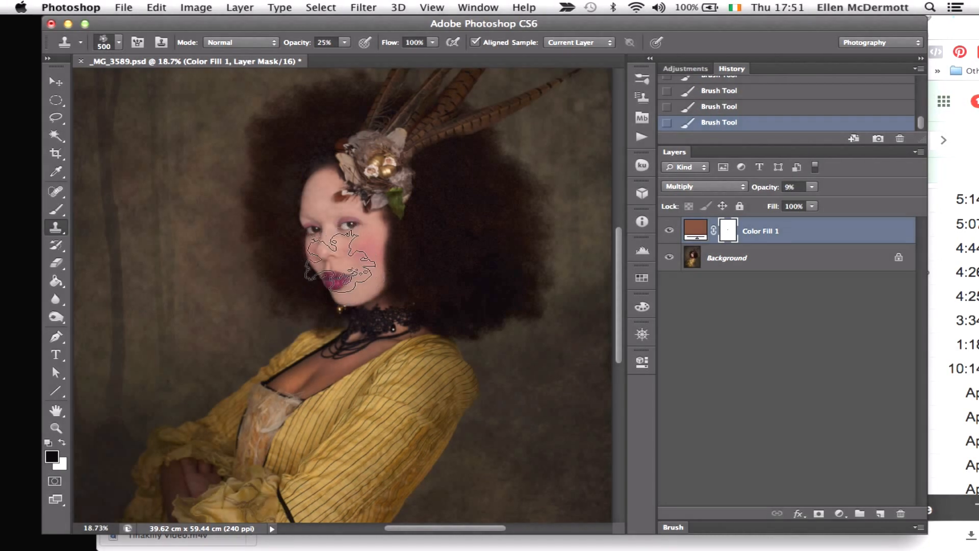
pyautogui.press('[')
pyautogui.press('[')
pyautogui.press('[')
pyautogui.press('[')
pyautogui.press('[')
pyautogui.press('[')
pyautogui.press('[')
pyautogui.press('[')
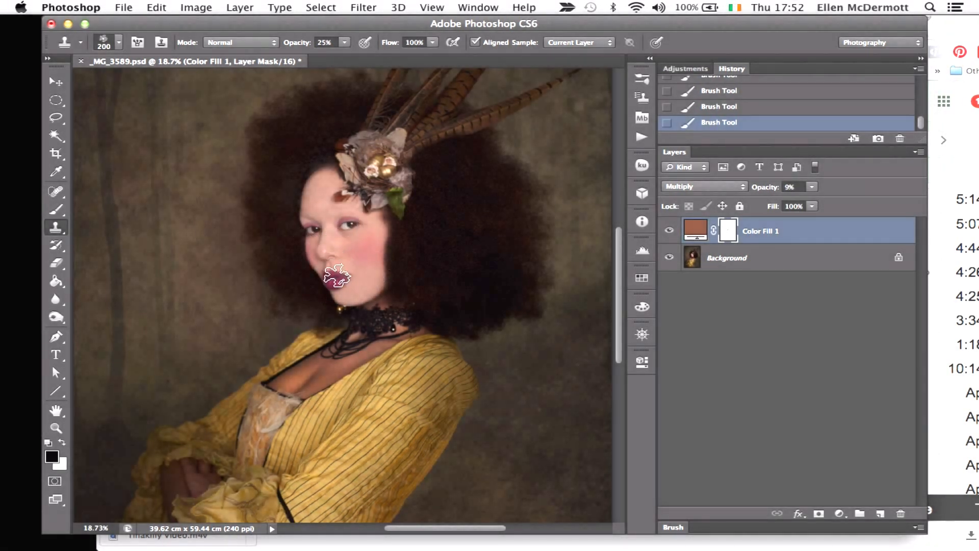
# Sample the lips as the clone source and set the Clone Stamp opacity to 100%.
pyautogui.keyDown('alt'); pyautogui.click(336, 278); pyautogui.keyUp('alt')
pyautogui.click(344, 42)
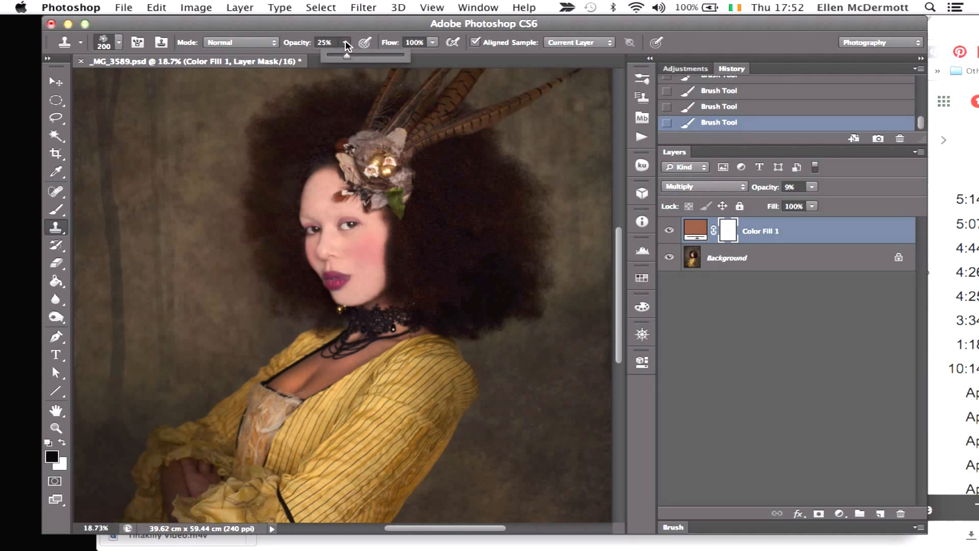
pyautogui.moveTo(347, 56); pyautogui.dragTo(414, 61)
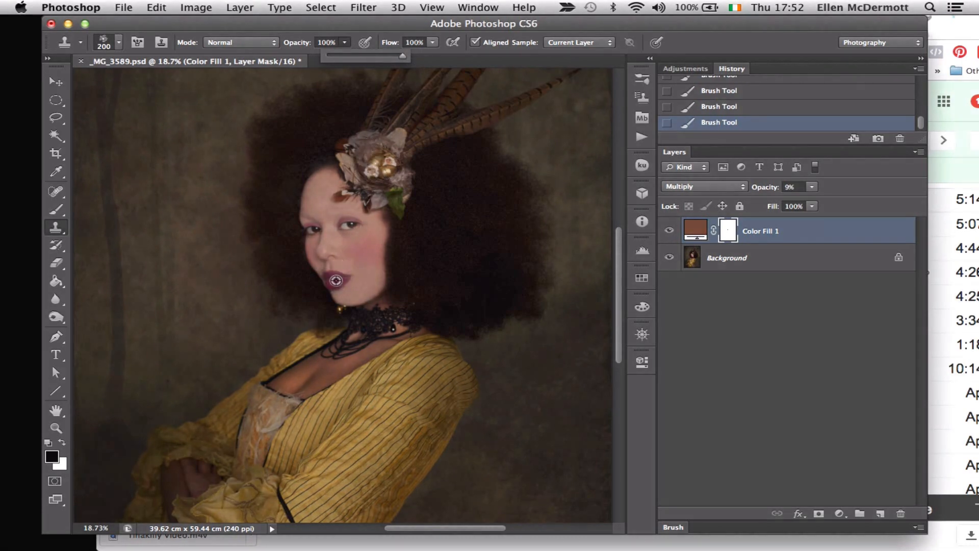
pyautogui.click(336, 279)
# Merge the brown fill layer down into the background and stamp the sampled lip color onto the feathered headpiece.
pyautogui.click(240, 7)
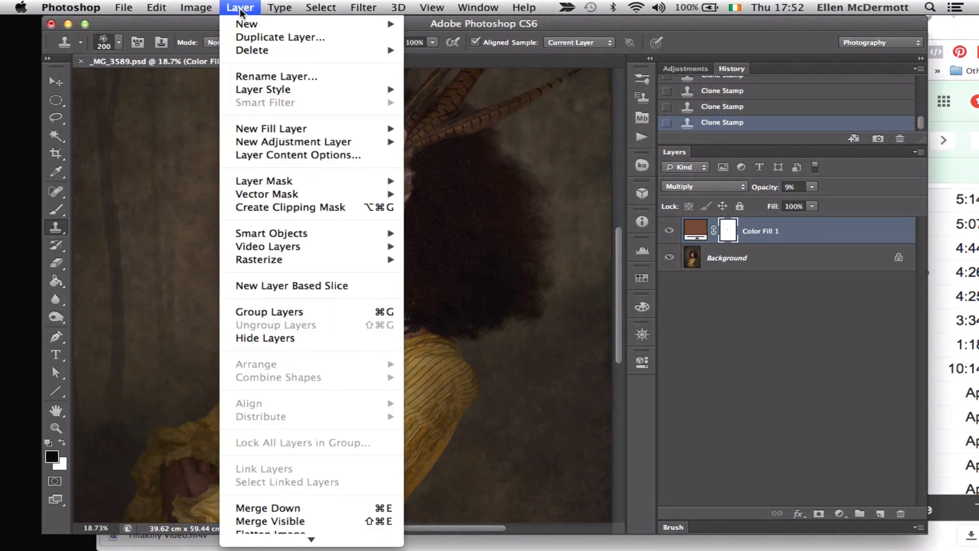
pyautogui.click(267, 508)
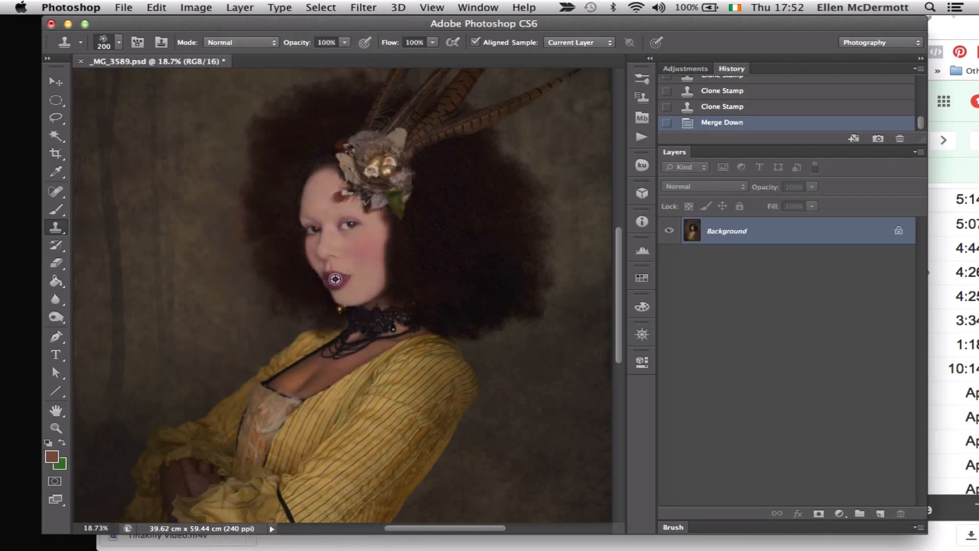
pyautogui.click(362, 147)
pyautogui.click(365, 150)
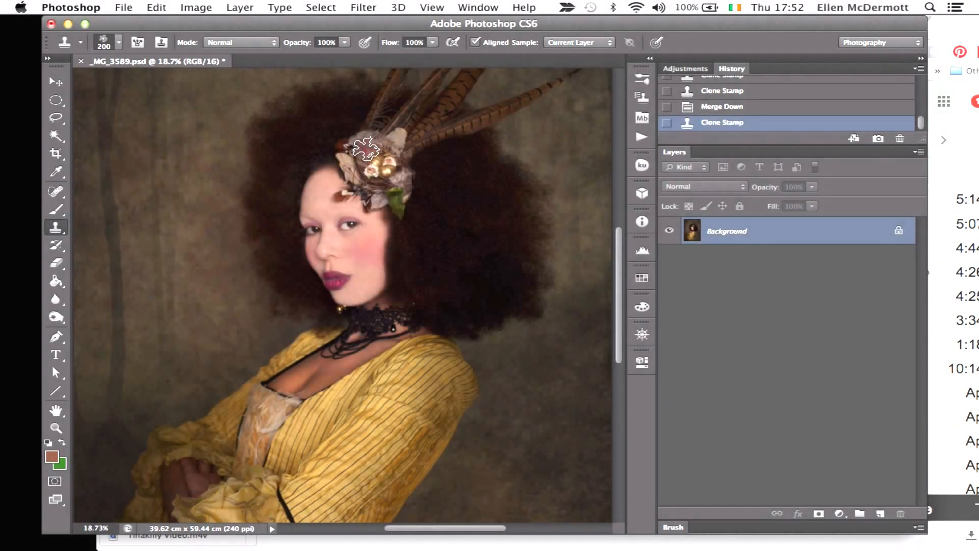
pyautogui.click(365, 150)
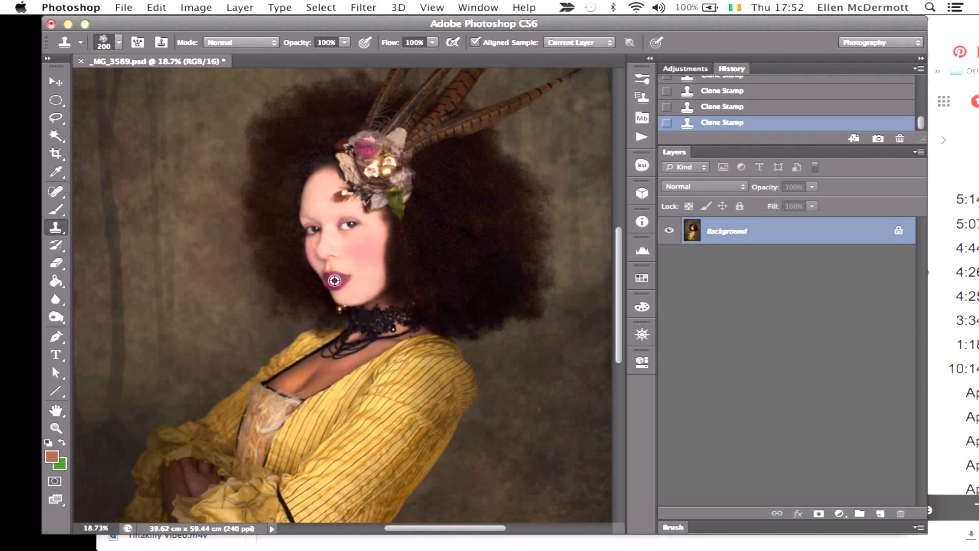
# Step back in the history to the first Clone Stamp stroke after the merge.
pyautogui.click(726, 108)
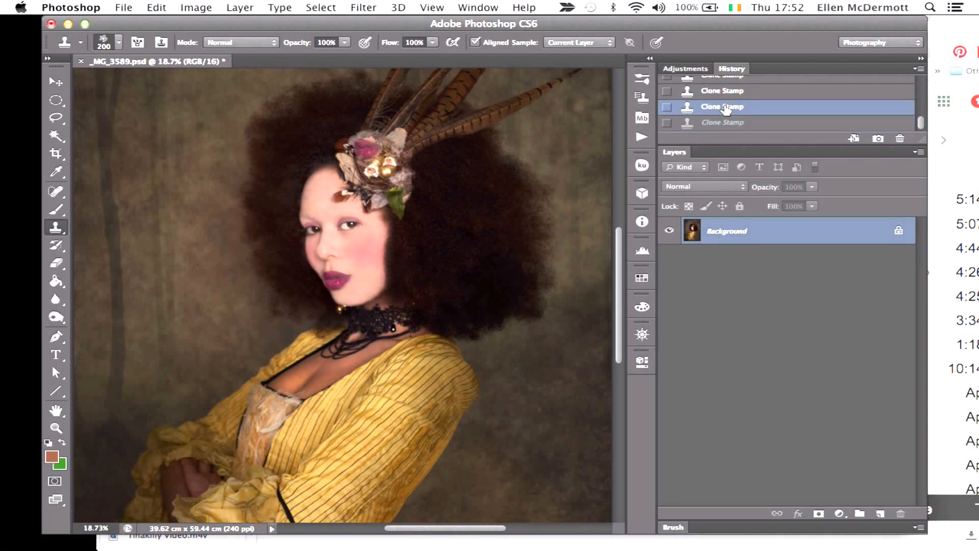
pyautogui.scroll(1, 730, 91)
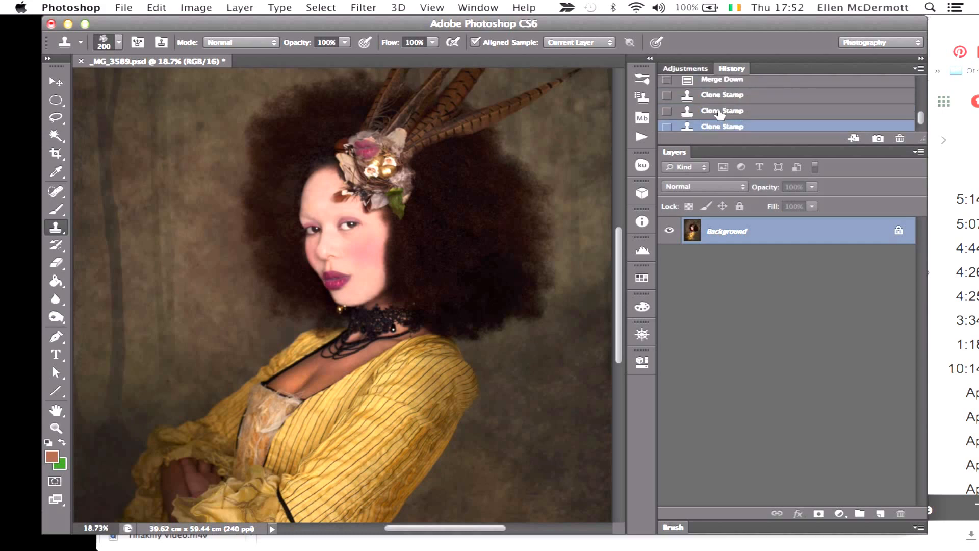
pyautogui.click(720, 113)
pyautogui.click(720, 96)
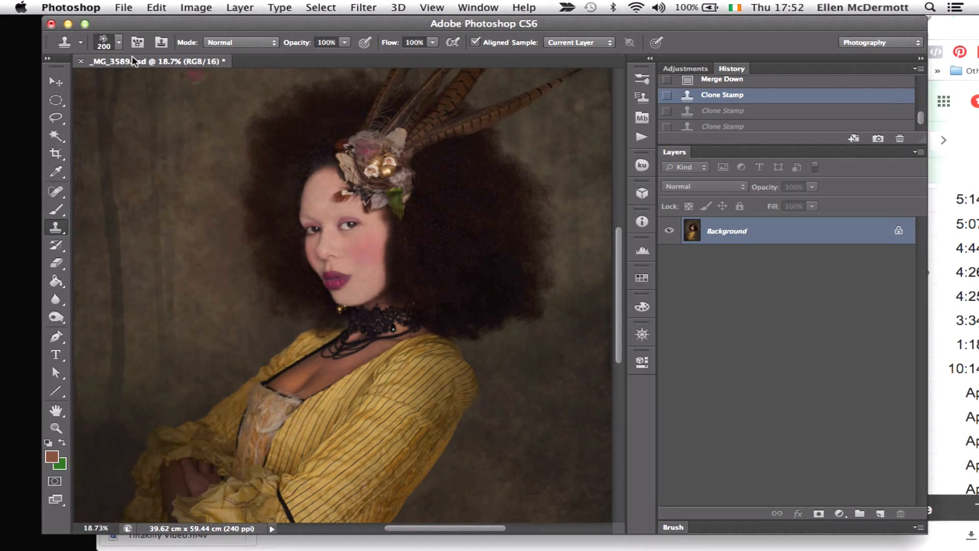
# Change the Clone Stamp to the 1589 px five-petal flower tip and reduce its size to 175 px.
pyautogui.click(103, 42)
pyautogui.doubleClick(264, 270)
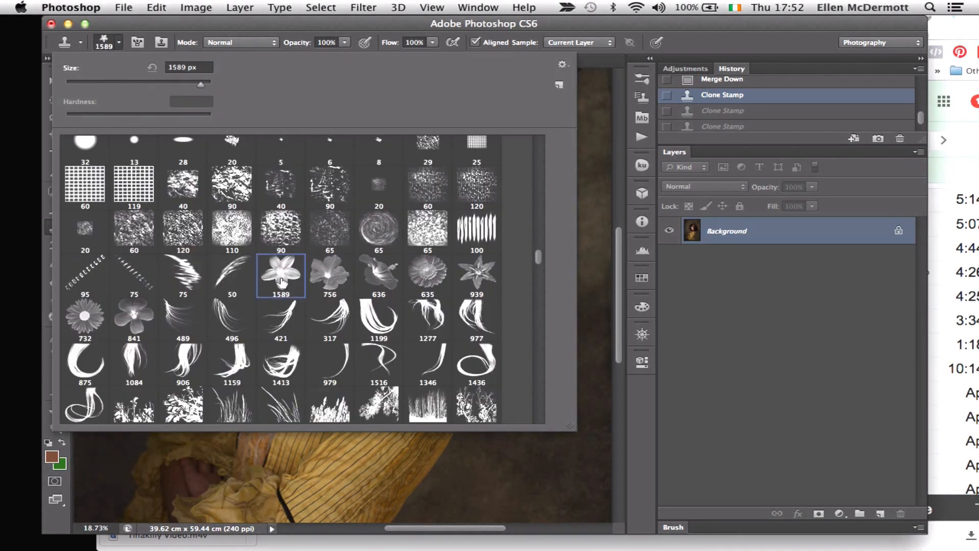
pyautogui.press('[')
pyautogui.press('[')
pyautogui.press('[')
pyautogui.press('[')
pyautogui.press('[')
pyautogui.press('[')
pyautogui.press('[')
pyautogui.press('[')
pyautogui.press('[')
pyautogui.press('[')
pyautogui.press('[')
pyautogui.press('[')
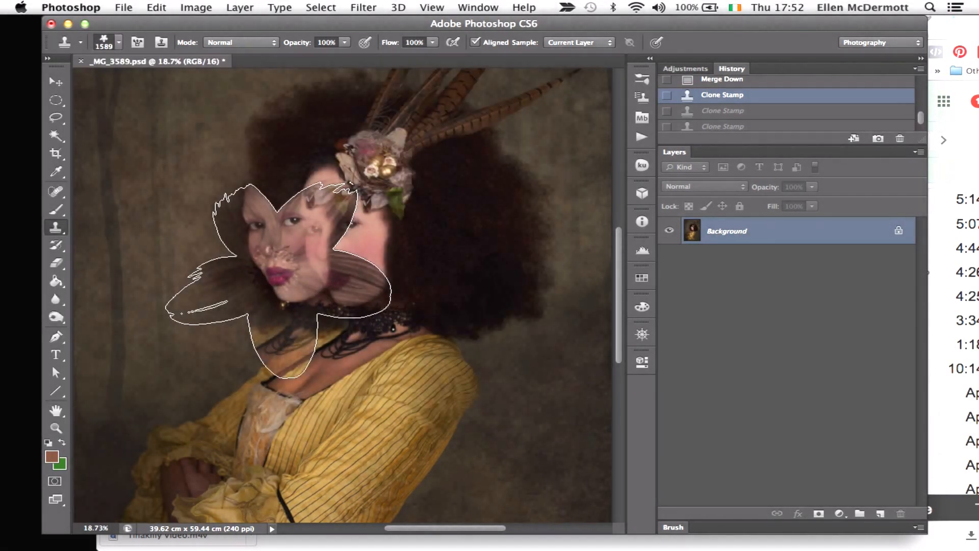
pyautogui.press('[')
pyautogui.press('[')
pyautogui.press('[')
pyautogui.press('[')
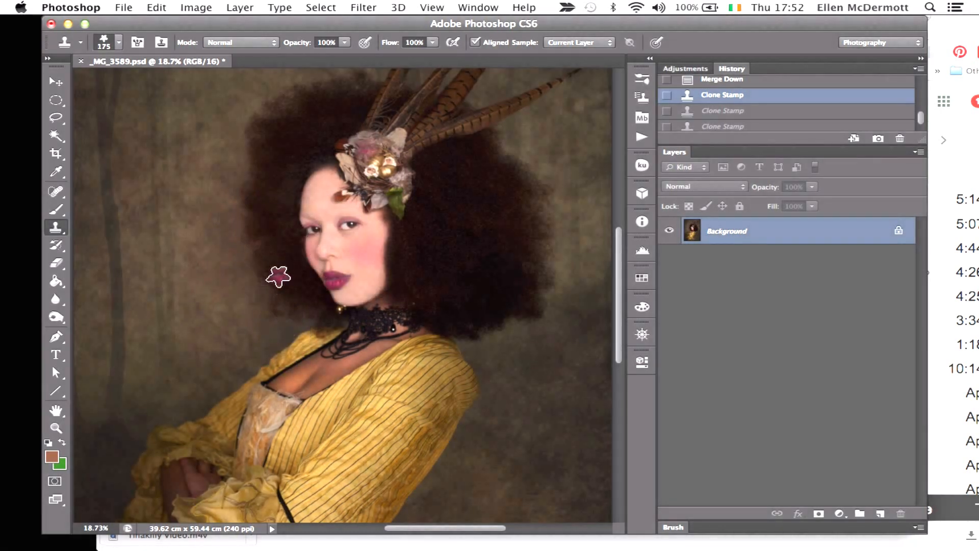
# Clone the lip color as several small flowers onto the headpiece with the flower tip reduced to 150 px.
pyautogui.keyDown('alt'); pyautogui.click(333, 280); pyautogui.keyUp('alt')
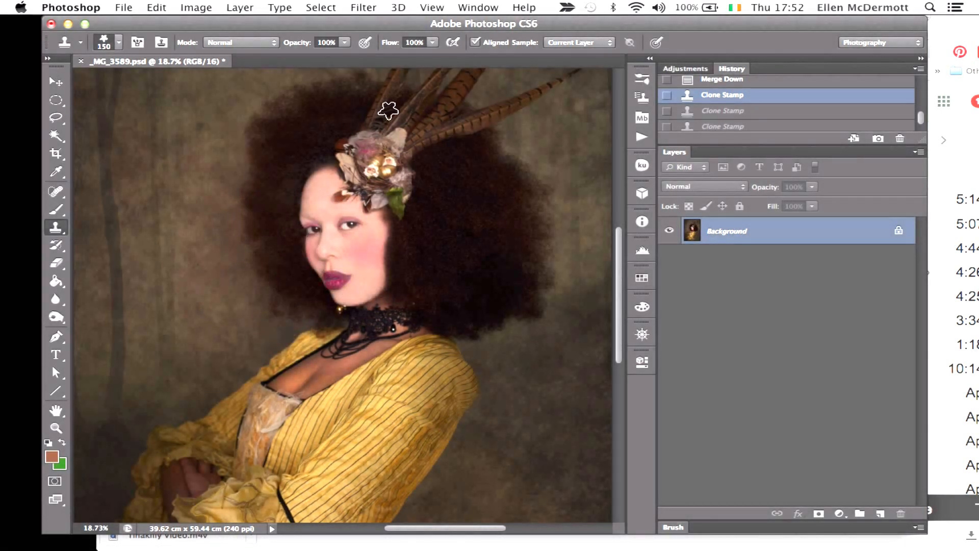
pyautogui.click(372, 140)
pyautogui.click(372, 141)
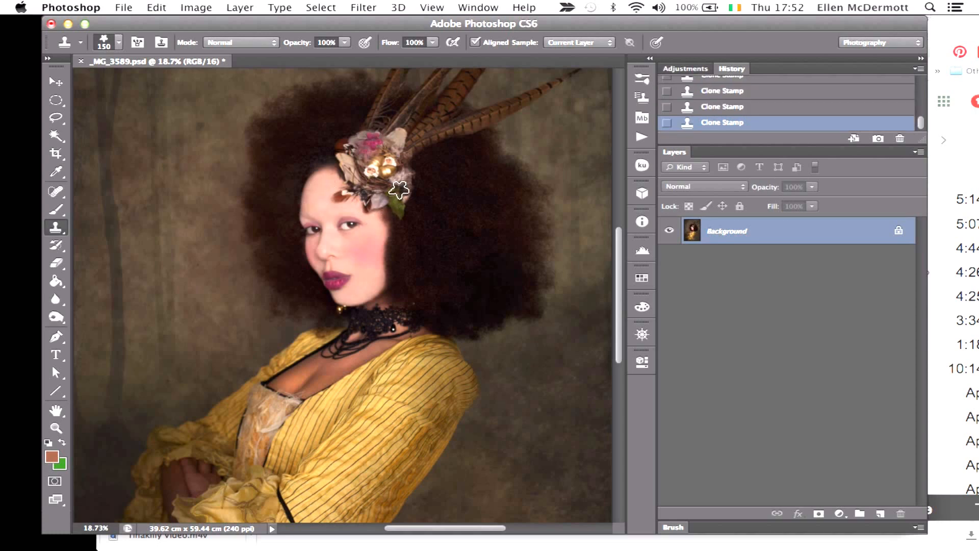
pyautogui.keyDown('alt'); pyautogui.click(333, 280); pyautogui.keyUp('alt')
pyautogui.click(396, 183)
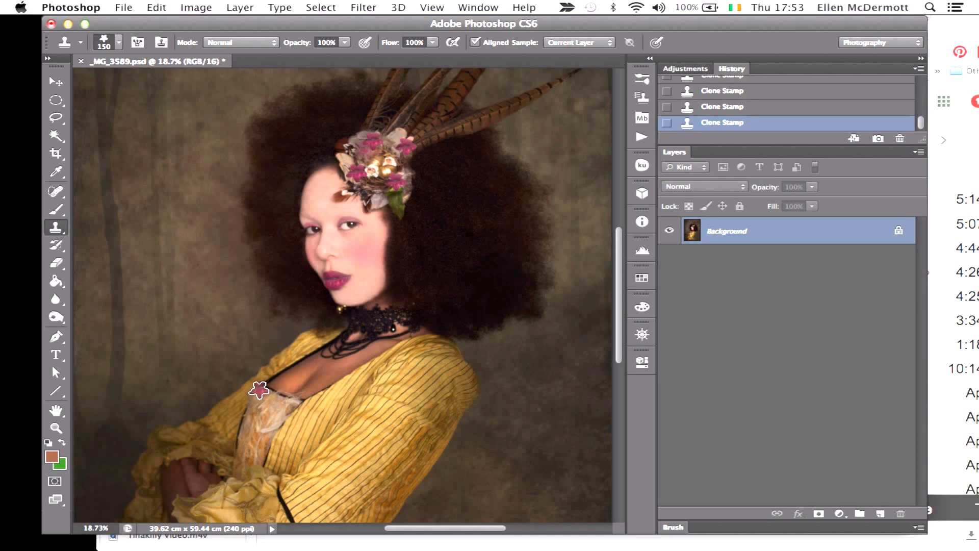
# Stamp a row of small lip-colored flowers along the dress's neckline trim.
pyautogui.click(258, 390)
pyautogui.click(270, 393)
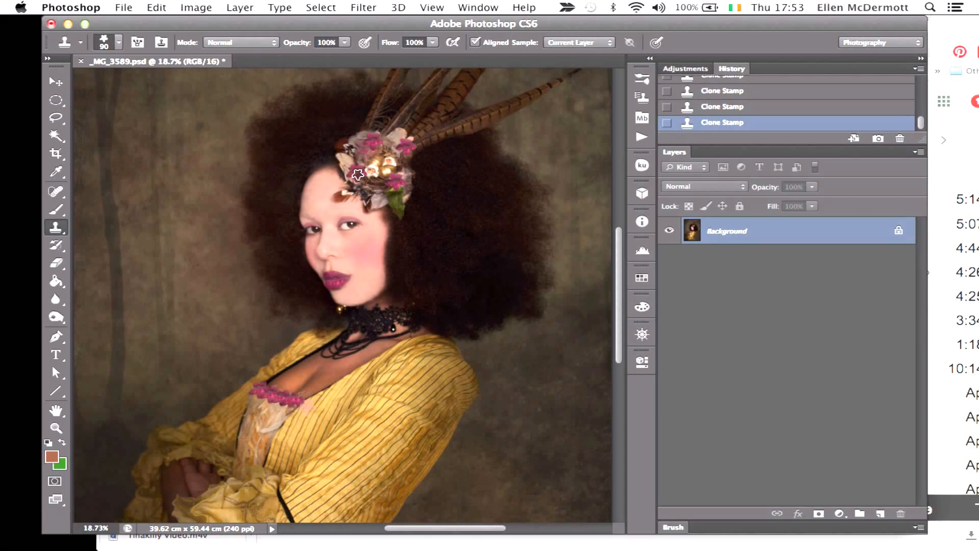
# Set up the Brush tool with the 1589 px five-petal flower tip and reduce its size to 200 px.
pyautogui.click(56, 209)
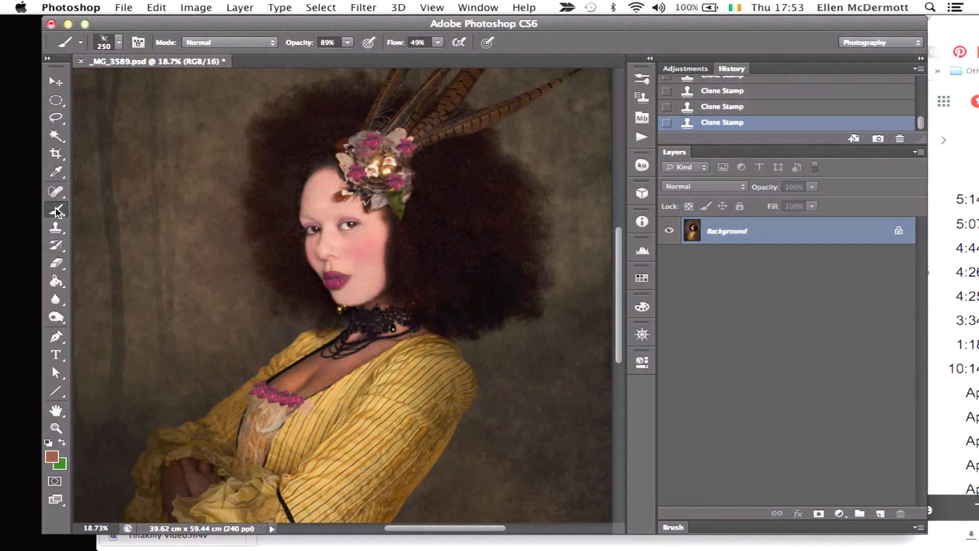
pyautogui.click(104, 41)
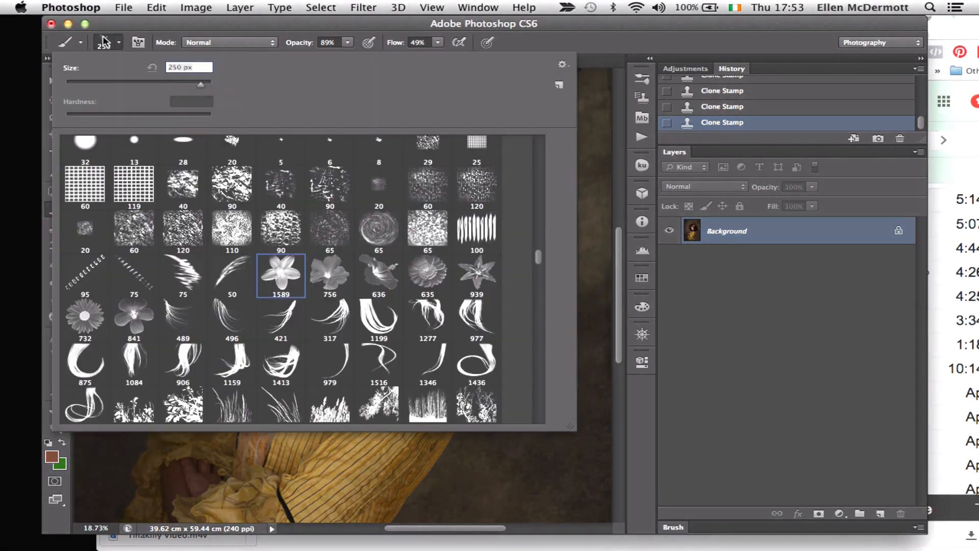
pyautogui.click(281, 272)
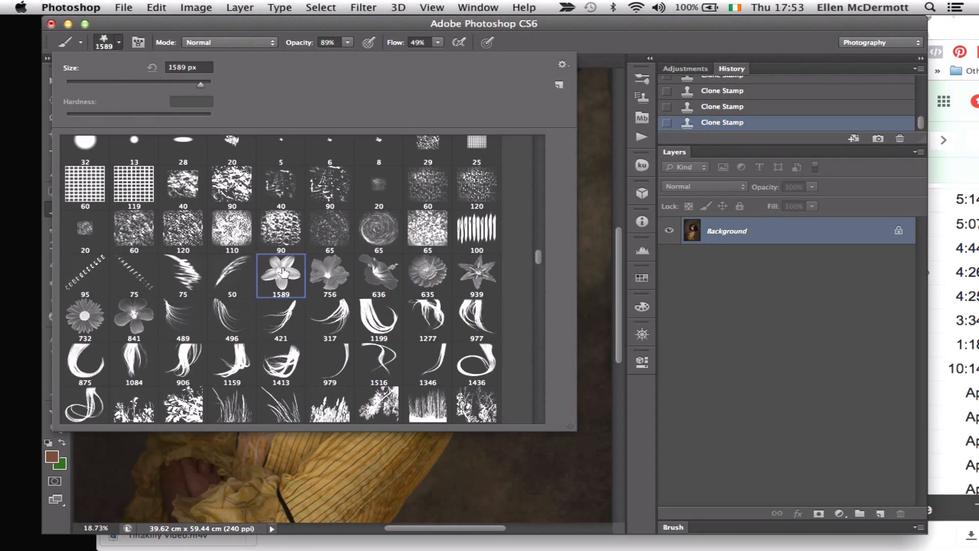
pyautogui.press('Return')
pyautogui.press('[')
pyautogui.press('[')
pyautogui.press('[')
pyautogui.press('[')
pyautogui.press('[')
pyautogui.press('[')
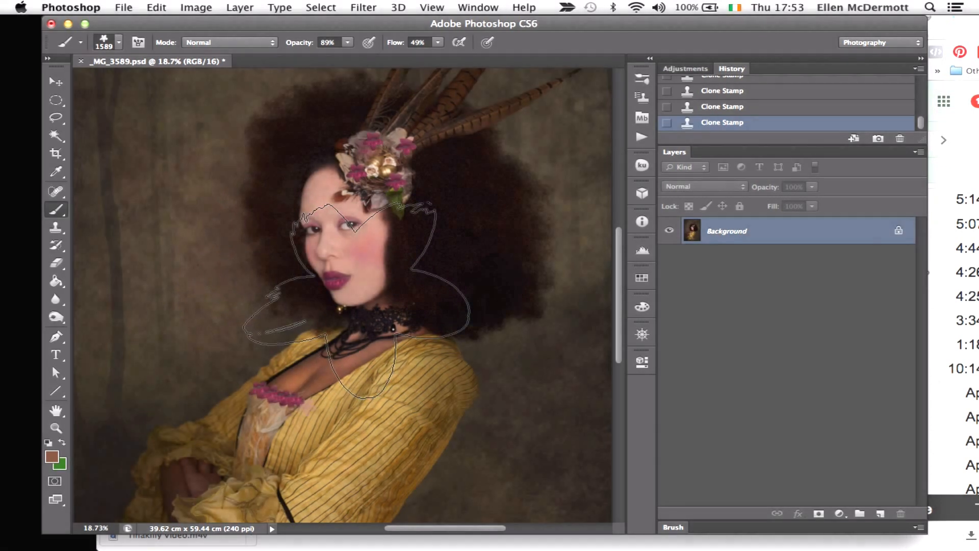
pyautogui.press('[')
pyautogui.press('[')
pyautogui.press('[')
pyautogui.press('[')
pyautogui.press('[')
pyautogui.press('[')
pyautogui.press('[')
pyautogui.press('[')
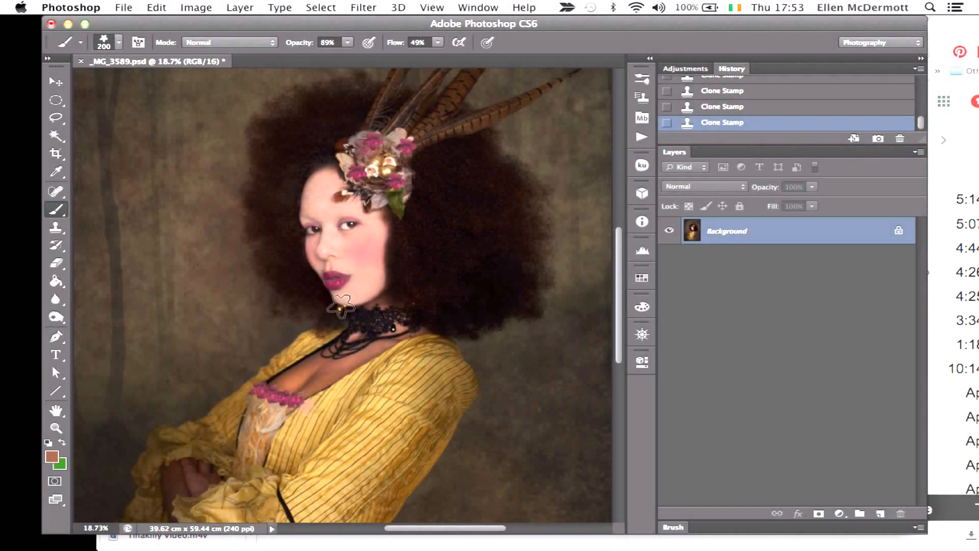
# Sample pink from the portrait as the foreground color and set the flower tip's spacing to 1000%.
pyautogui.press('alt')
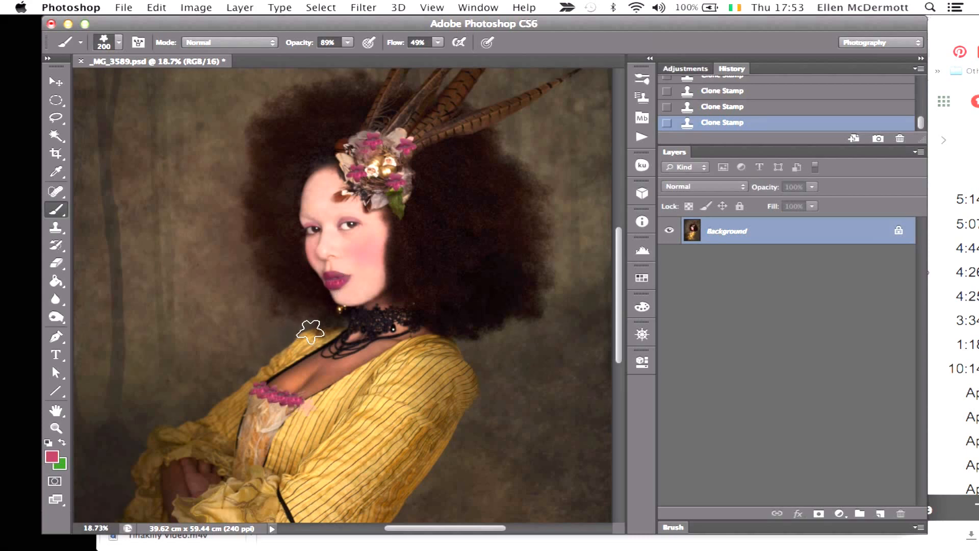
pyautogui.click(673, 528)
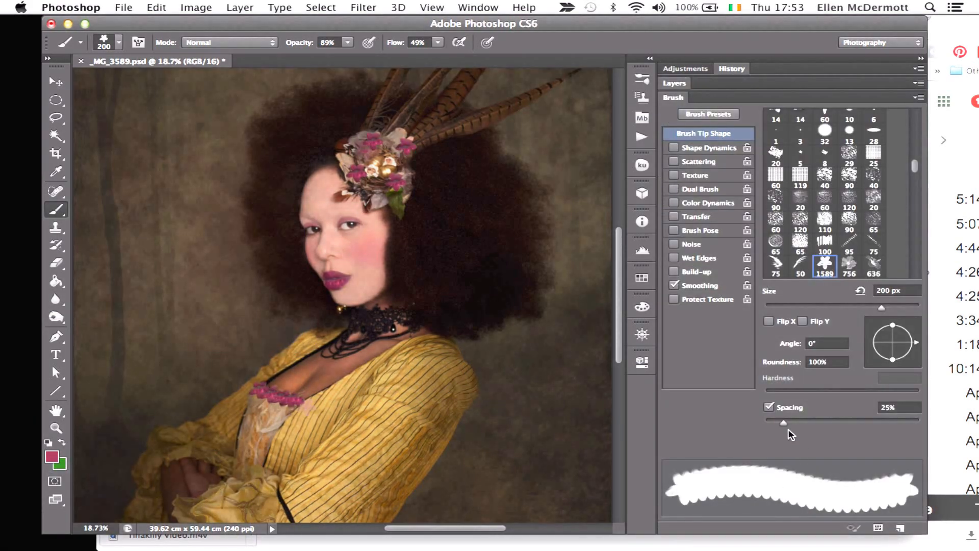
pyautogui.moveTo(782, 423); pyautogui.dragTo(948, 419)
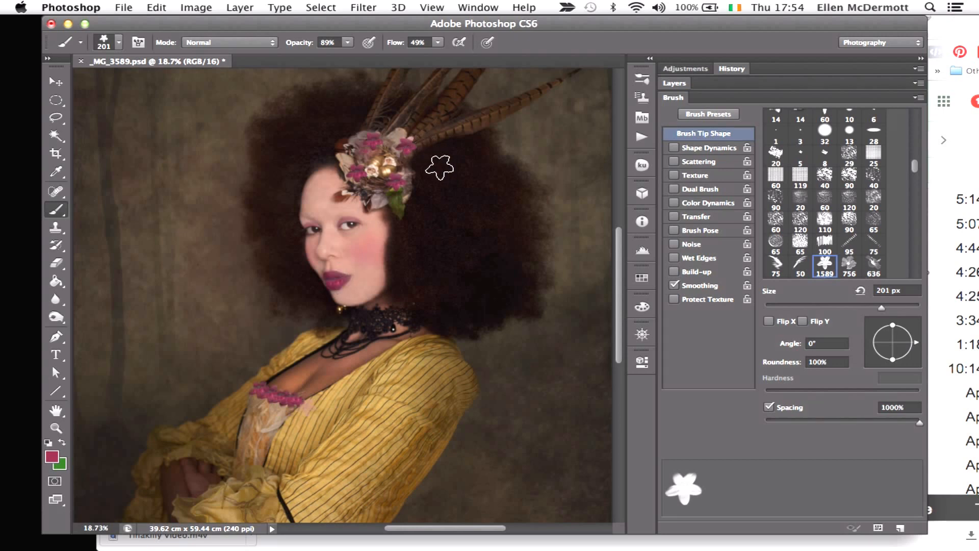
# Paint single pink flowers around the headpiece, varying the tip with 64% roundness and angles of 31° and 141°.
pyautogui.click(413, 169)
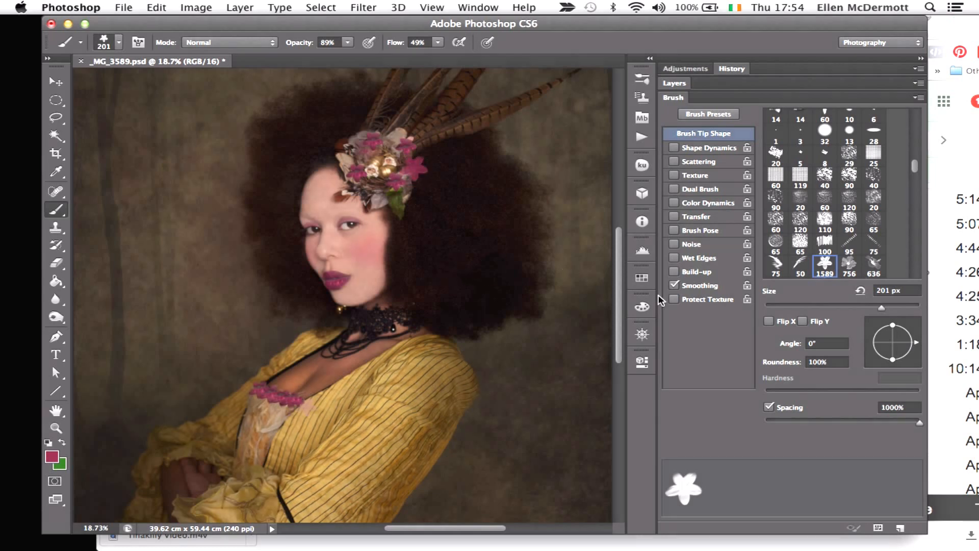
pyautogui.moveTo(914, 347)
pyautogui.mouseDown()
pyautogui.moveTo(912, 332)
pyautogui.moveTo(886, 338)
pyautogui.mouseUp()
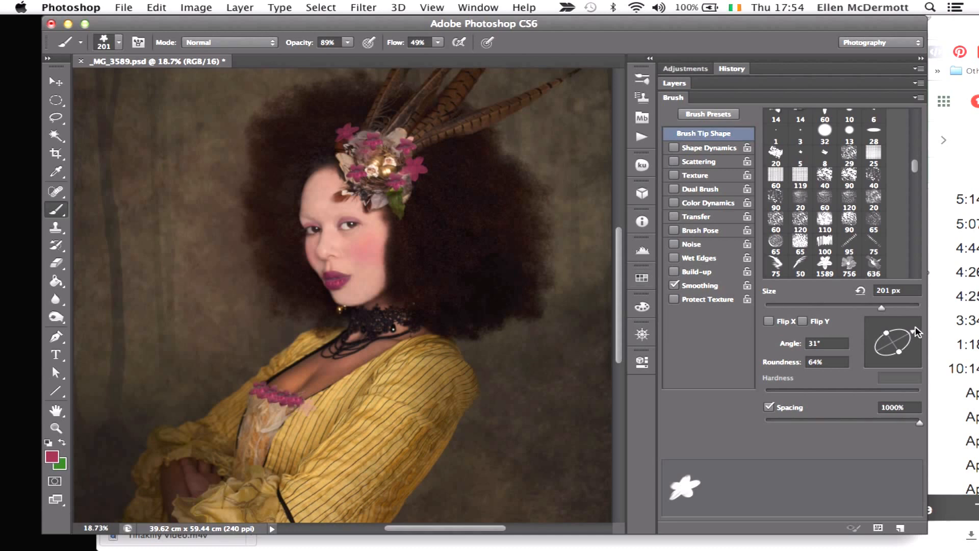
pyautogui.moveTo(913, 336)
pyautogui.mouseDown()
pyautogui.moveTo(891, 321)
pyautogui.moveTo(874, 333)
pyautogui.mouseUp()
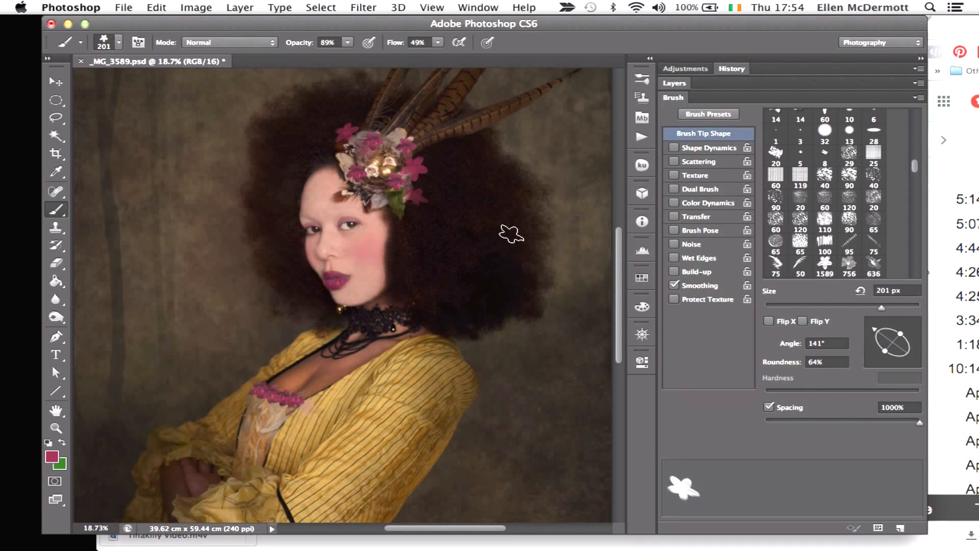
pyautogui.scroll(-10, 498, 225)
pyautogui.scroll(5, 503, 230)
pyautogui.scroll(-1, 503, 231)
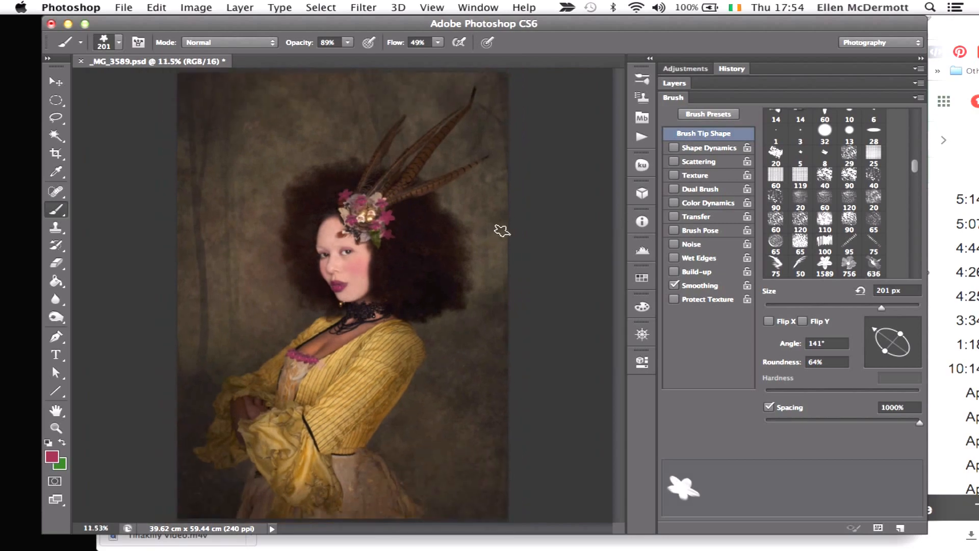
pyautogui.scroll(2, 502, 230)
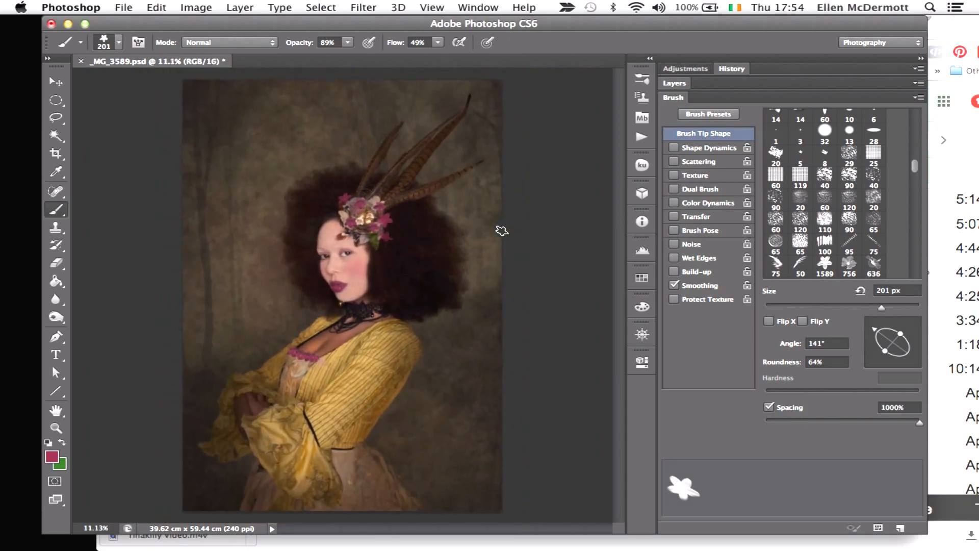
# Pick the 246 px round lace tip named Lace5 Falln-Brushes for the Brush tool.
pyautogui.scroll(-1, 503, 230)
pyautogui.scroll(5, 502, 231)
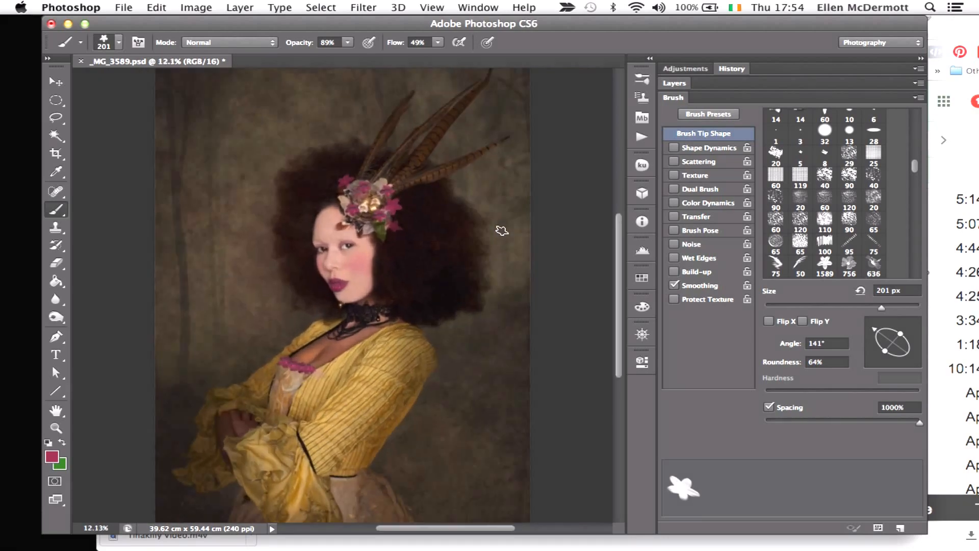
pyautogui.scroll(2, 503, 230)
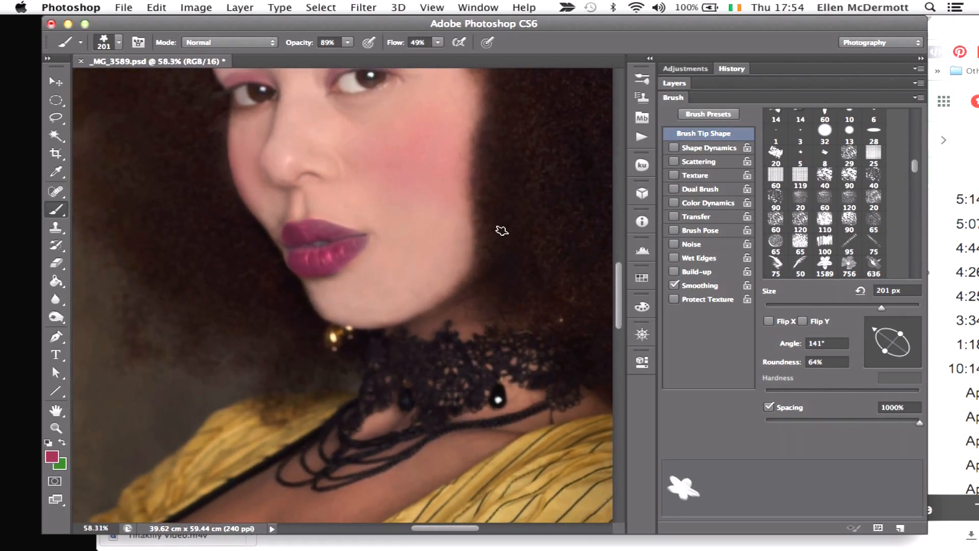
pyautogui.scroll(1, 503, 231)
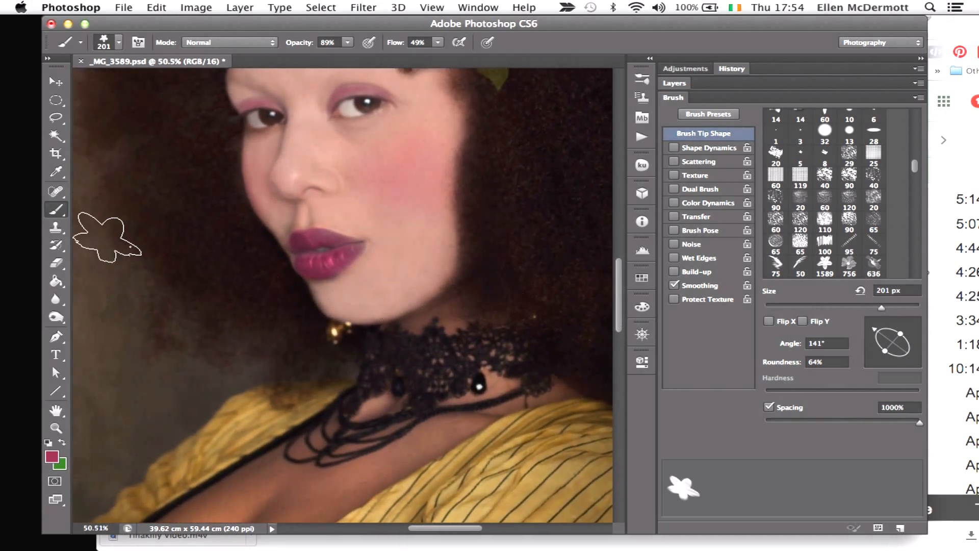
pyautogui.click(56, 244)
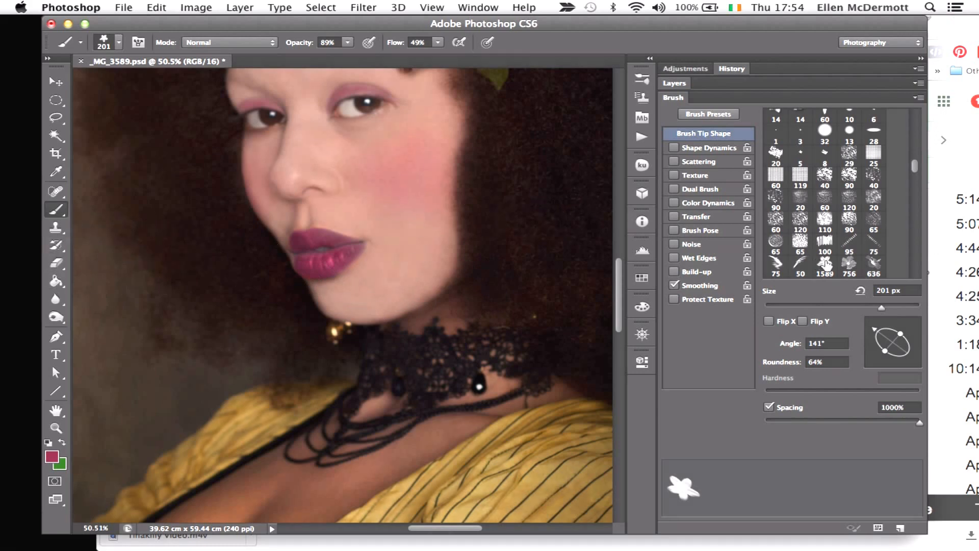
pyautogui.scroll(-10, 826, 263)
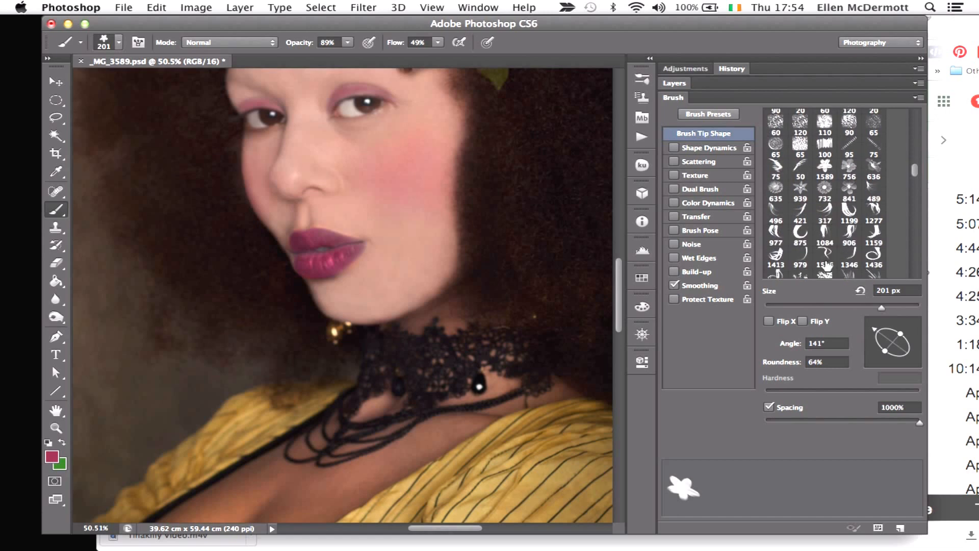
pyautogui.scroll(-10, 826, 262)
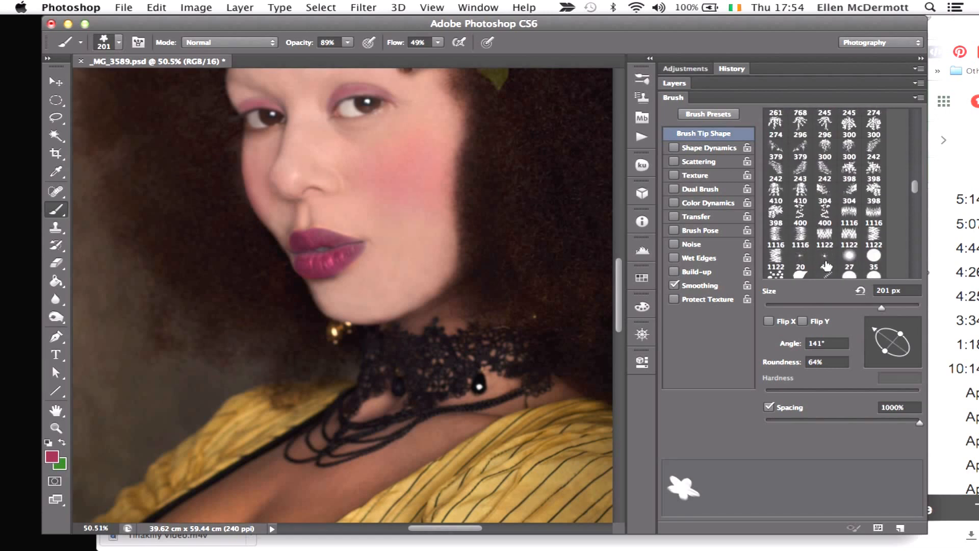
pyautogui.scroll(-2, 826, 265)
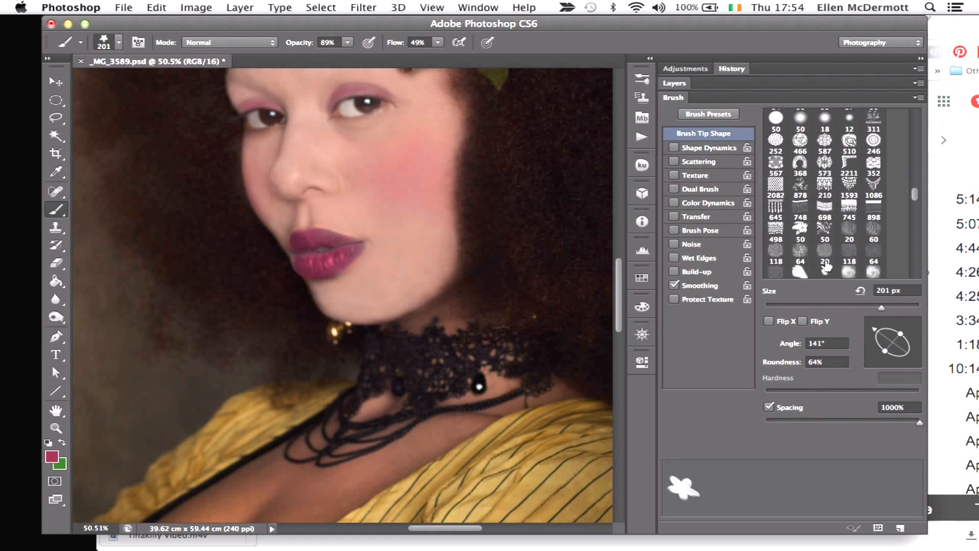
pyautogui.scroll(2, 826, 266)
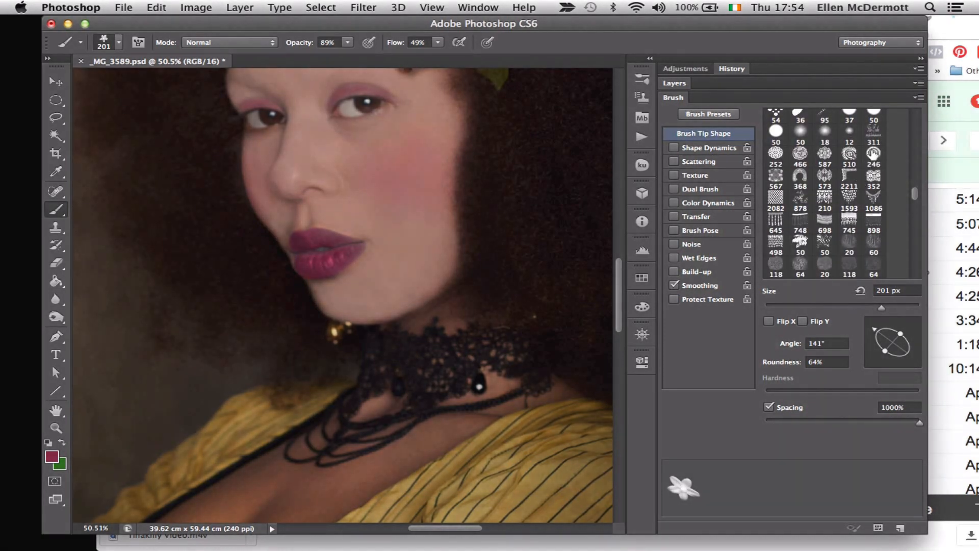
pyautogui.doubleClick(873, 153)
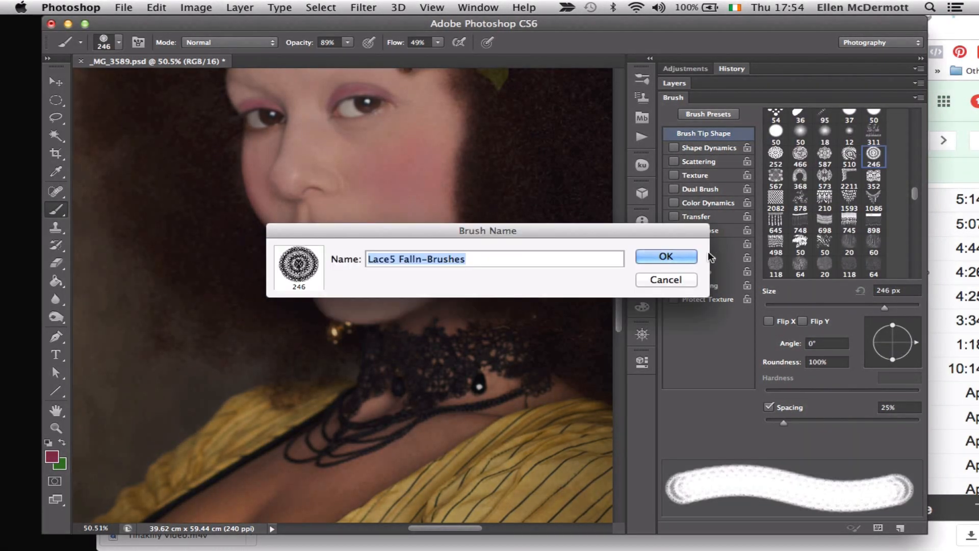
pyautogui.click(666, 256)
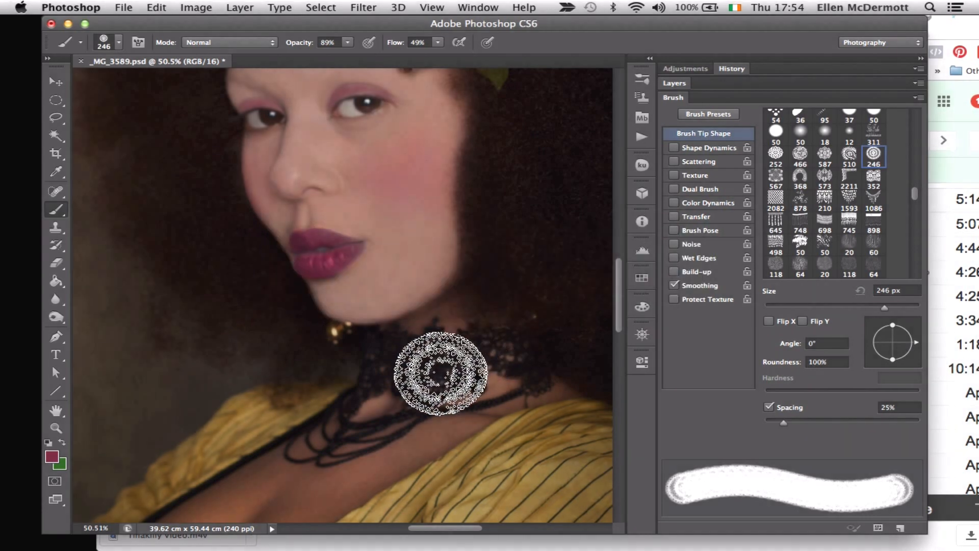
# Set the lace tip to 100 px, 87° angle and 72% roundness, and sample pink from the lips as foreground color.
pyautogui.press('[')
pyautogui.press('[')
pyautogui.press('[')
pyautogui.press('[')
pyautogui.press('[')
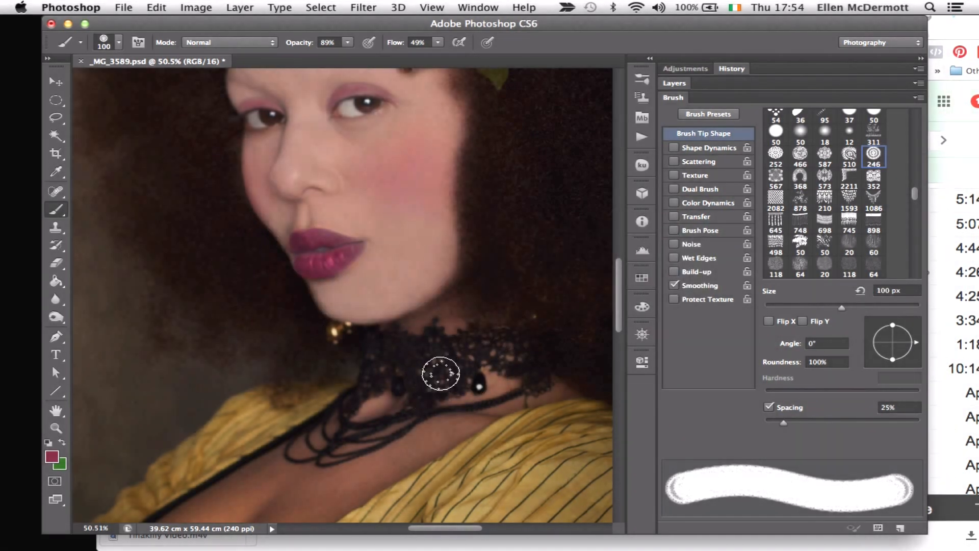
pyautogui.keyDown('alt'); pyautogui.click(328, 259); pyautogui.keyUp('alt')
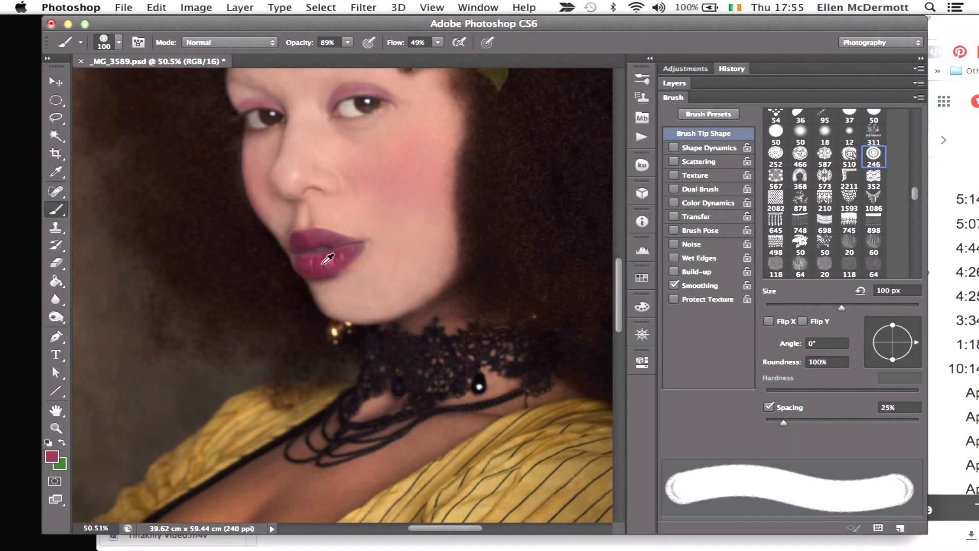
pyautogui.keyDown('alt'); pyautogui.click(329, 258); pyautogui.keyUp('alt')
pyautogui.moveTo(892, 359)
pyautogui.mouseDown()
pyautogui.moveTo(914, 328)
pyautogui.moveTo(895, 316)
pyautogui.mouseUp()
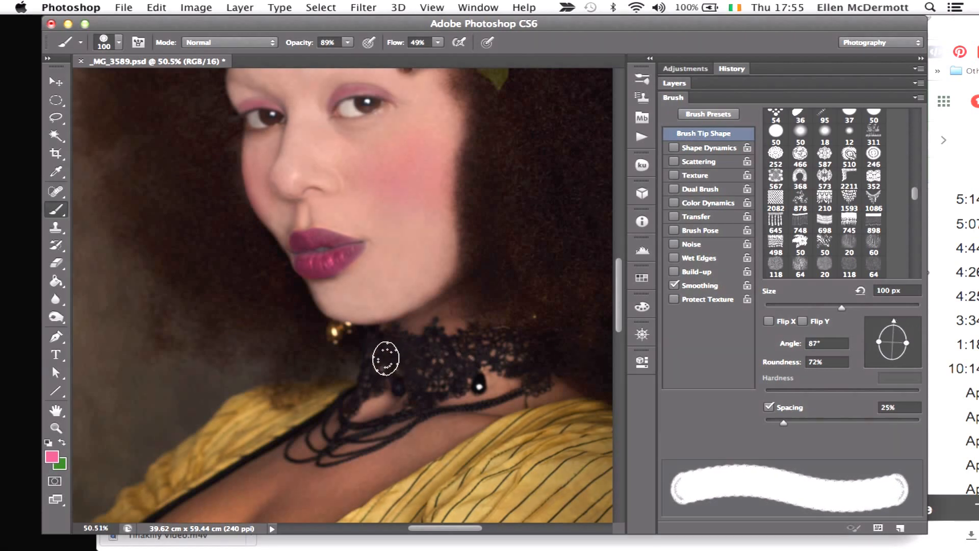
pyautogui.click(386, 358)
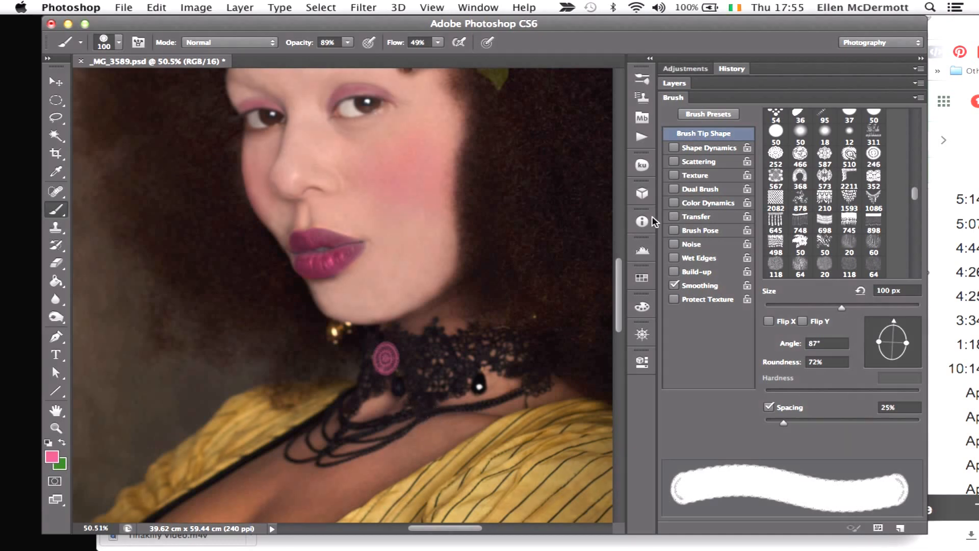
pyautogui.click(733, 69)
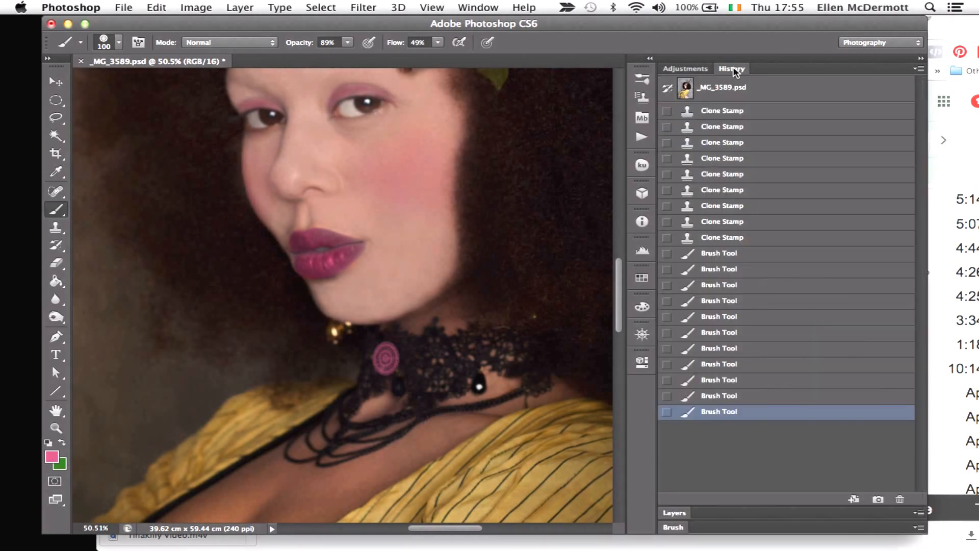
pyautogui.click(719, 385)
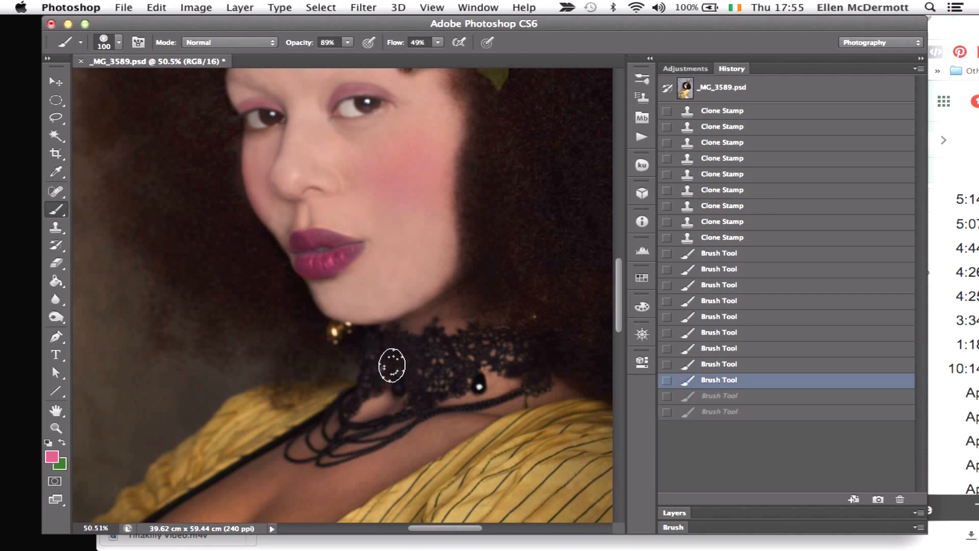
# Reduce the lace tip to 70 px and stamp one pink rosette at the front of the black lace choker.
pyautogui.press('[')
pyautogui.press('[')
pyautogui.press('[')
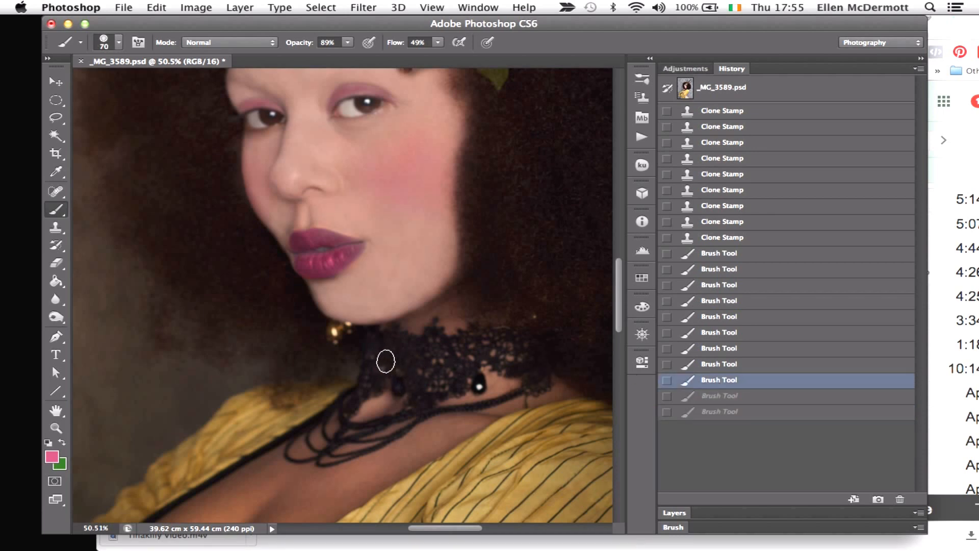
pyautogui.click(385, 361)
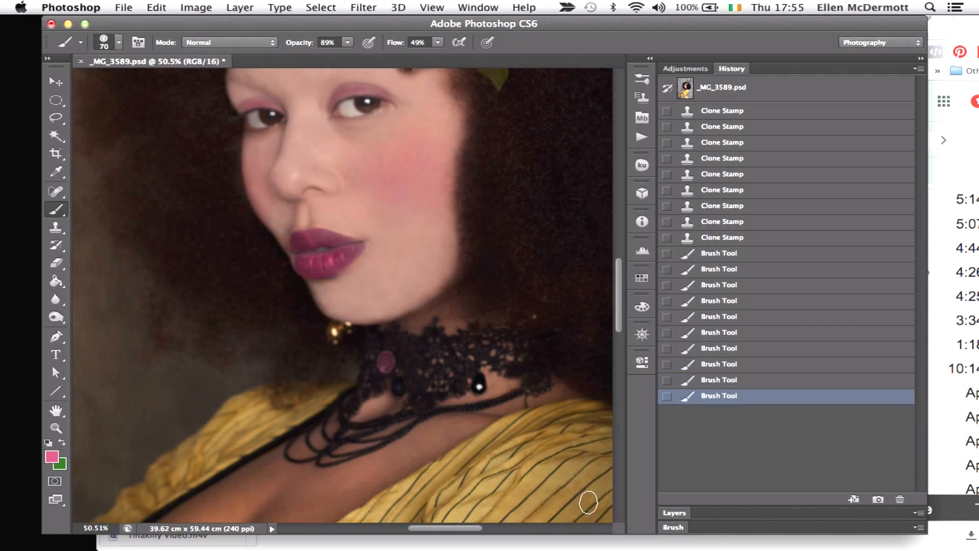
# Set the lace tip's spacing to 150% and roundness to 88%, and stamp a second rosette on the choker.
pyautogui.click(673, 527)
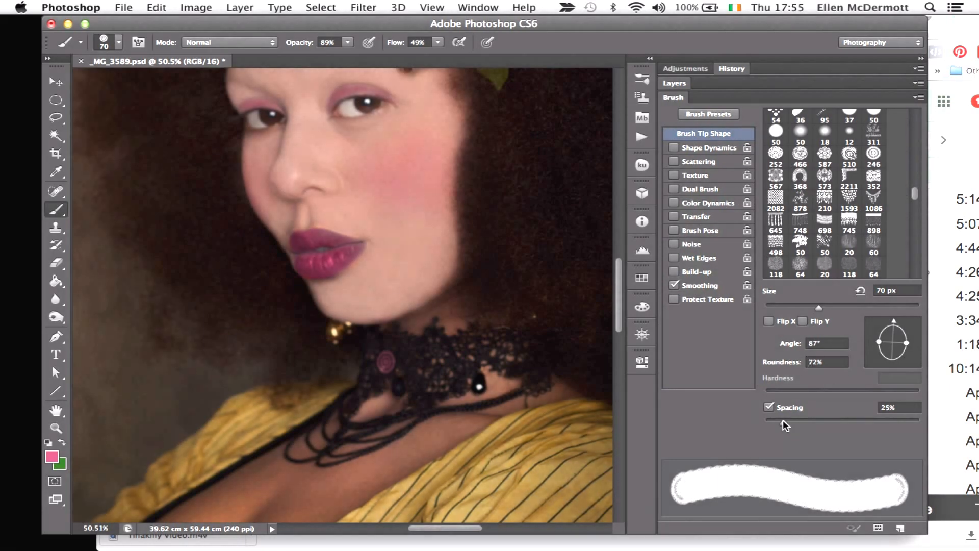
pyautogui.moveTo(782, 421); pyautogui.dragTo(860, 420)
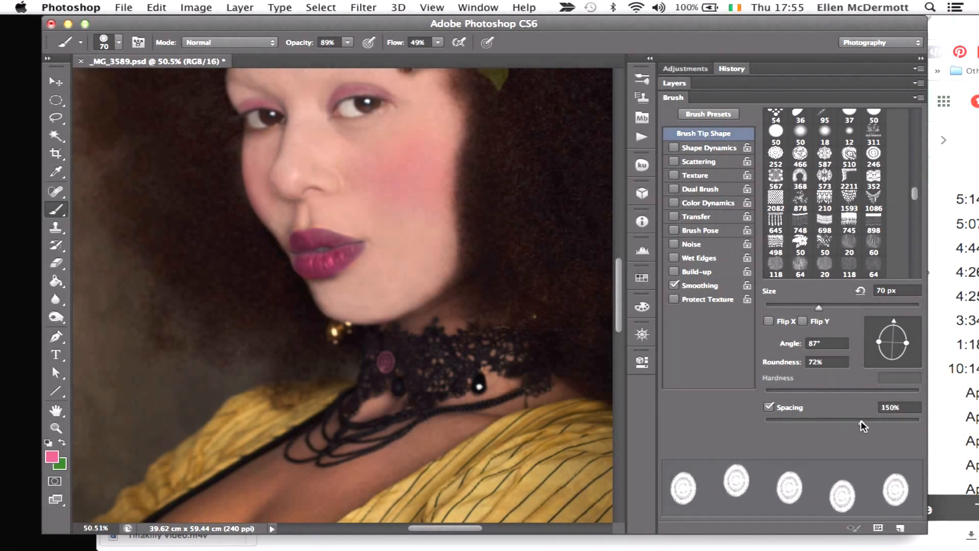
pyautogui.moveTo(907, 347); pyautogui.dragTo(909, 343)
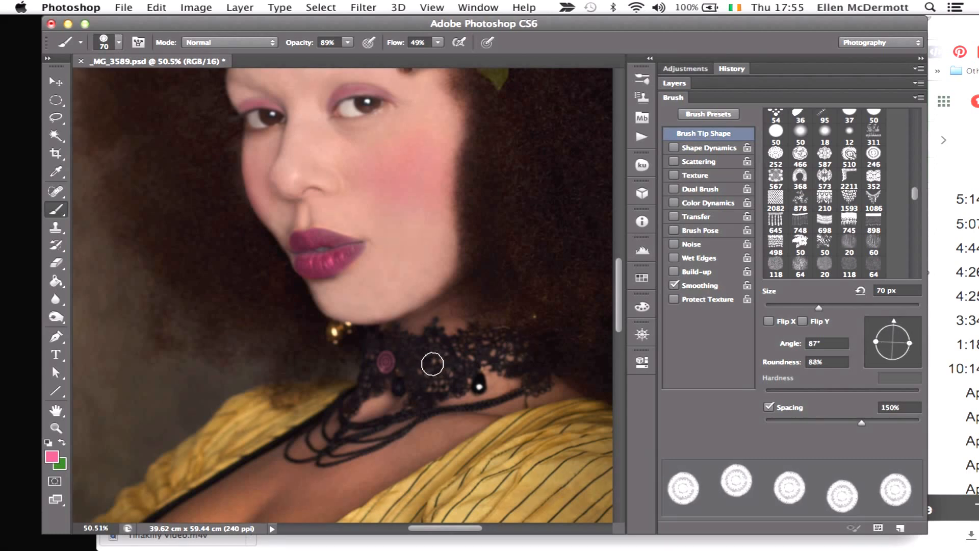
pyautogui.click(429, 365)
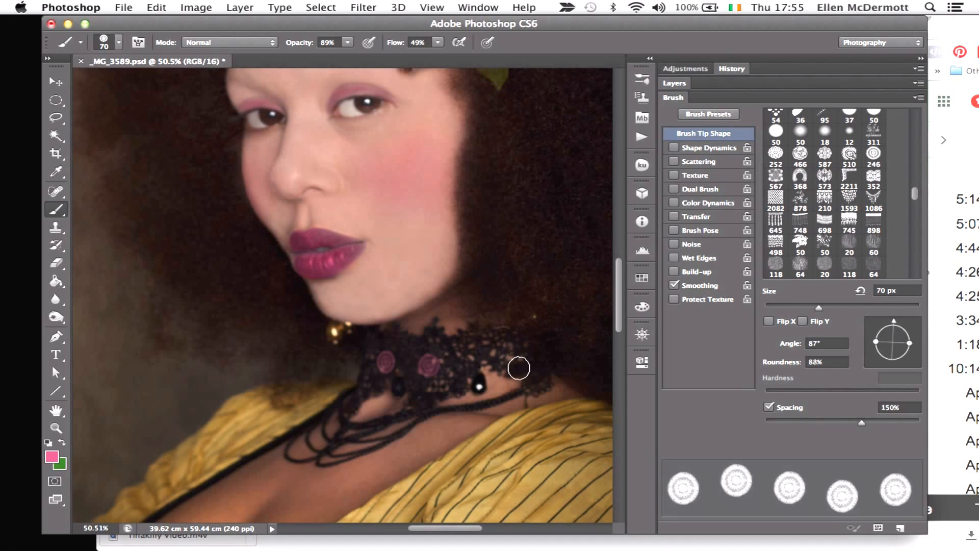
# Tilt the lace tip to 110° with 84% roundness and stamp two more rosettes toward the back of the choker.
pyautogui.moveTo(876, 347); pyautogui.dragTo(906, 343)
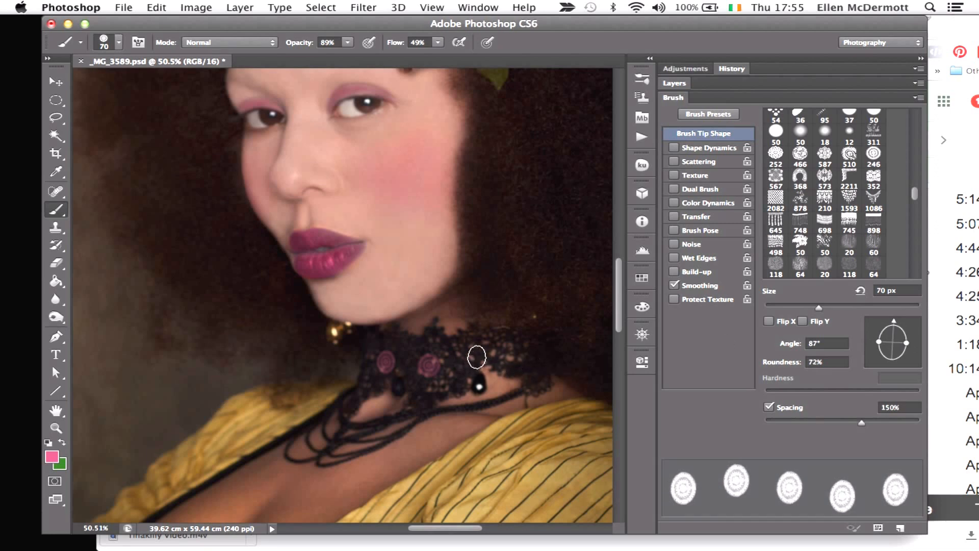
pyautogui.moveTo(890, 330)
pyautogui.mouseDown()
pyautogui.moveTo(873, 348)
pyautogui.moveTo(875, 335)
pyautogui.moveTo(908, 328)
pyautogui.moveTo(876, 329)
pyautogui.moveTo(883, 322)
pyautogui.moveTo(908, 338)
pyautogui.mouseUp()
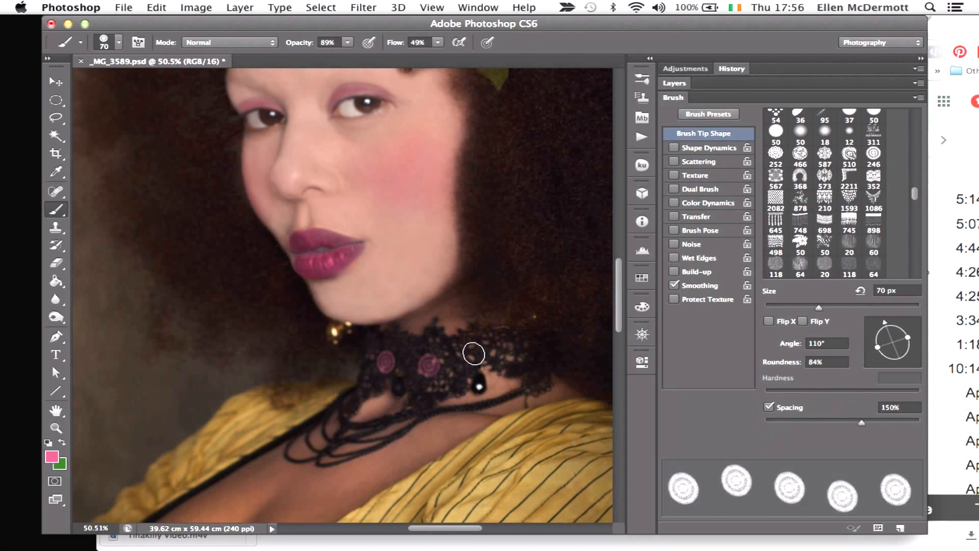
pyautogui.click(474, 353)
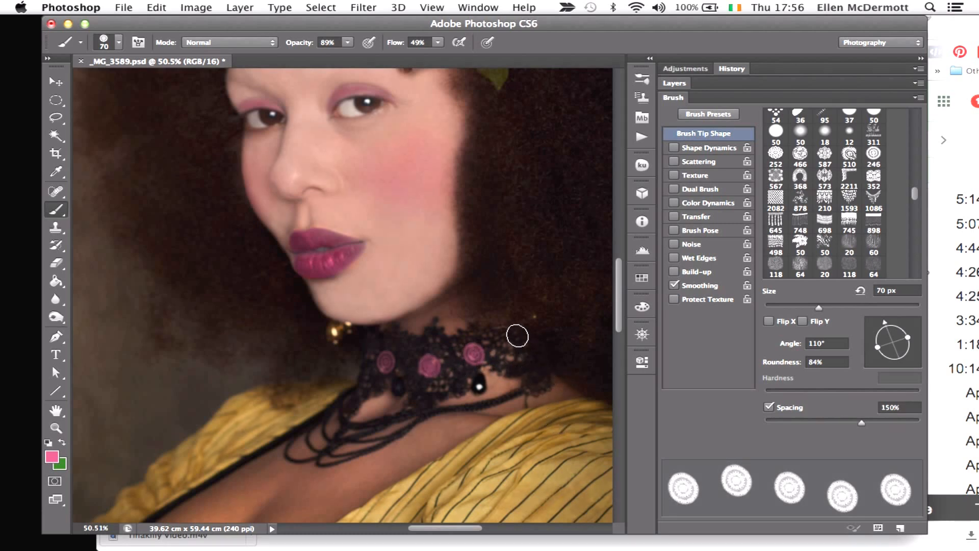
pyautogui.click(517, 336)
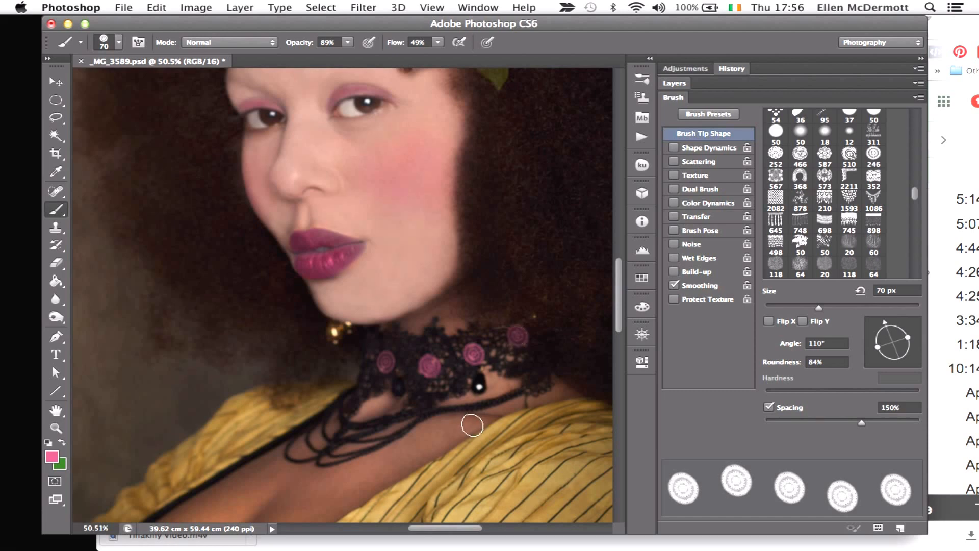
# Darken the pink choker rosettes with the Burn tool, using a 100 px soft tip on Highlights at 33% exposure.
pyautogui.click(56, 317)
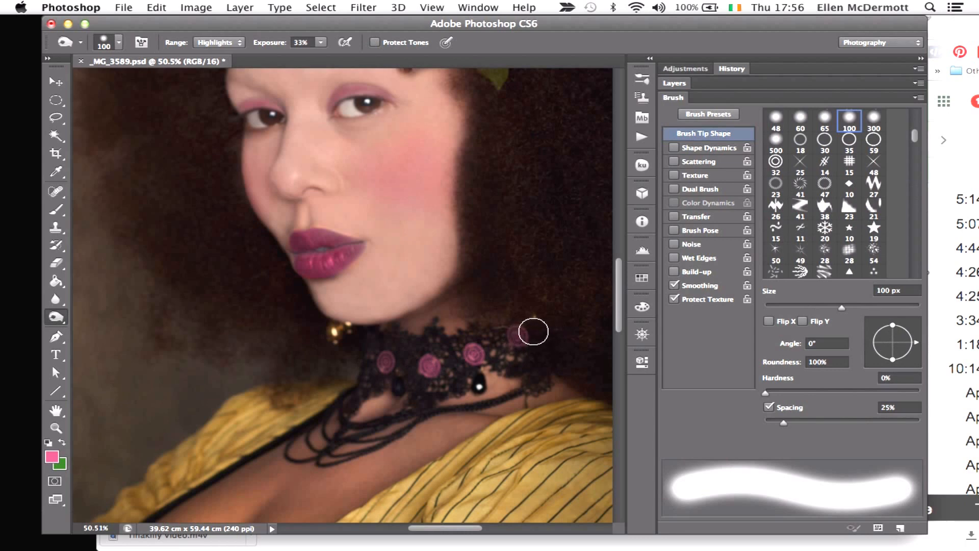
pyautogui.moveTo(481, 351)
pyautogui.mouseDown()
pyautogui.moveTo(494, 374)
pyautogui.moveTo(483, 350)
pyautogui.moveTo(437, 369)
pyautogui.moveTo(391, 364)
pyautogui.moveTo(443, 380)
pyautogui.moveTo(442, 365)
pyautogui.moveTo(434, 381)
pyautogui.moveTo(440, 362)
pyautogui.moveTo(434, 392)
pyautogui.moveTo(435, 361)
pyautogui.moveTo(510, 337)
pyautogui.mouseUp()
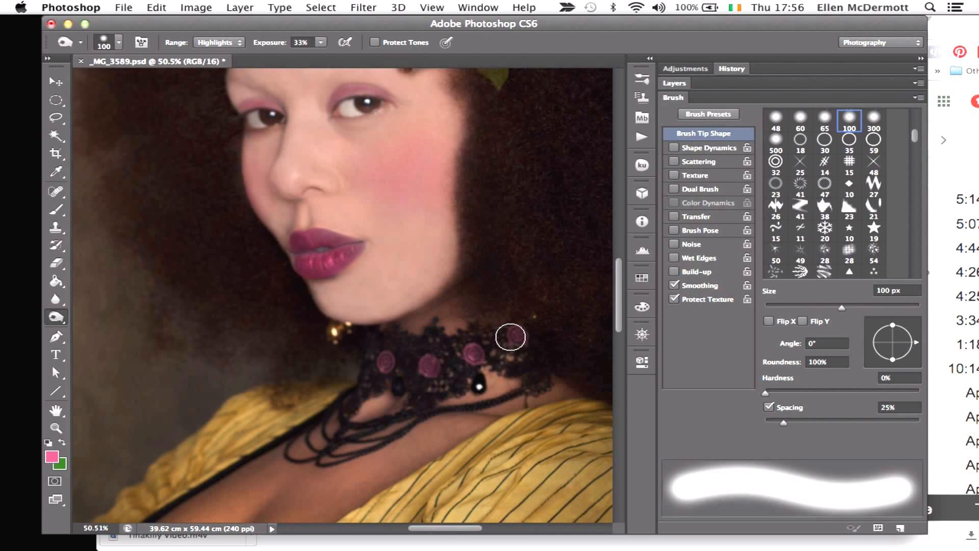
pyautogui.moveTo(393, 363)
pyautogui.mouseDown()
pyautogui.moveTo(413, 398)
pyautogui.moveTo(402, 357)
pyautogui.mouseUp()
# Examine the choker rosettes and the whole portrait at several magnifications.
pyautogui.scroll(-8, 402, 357)
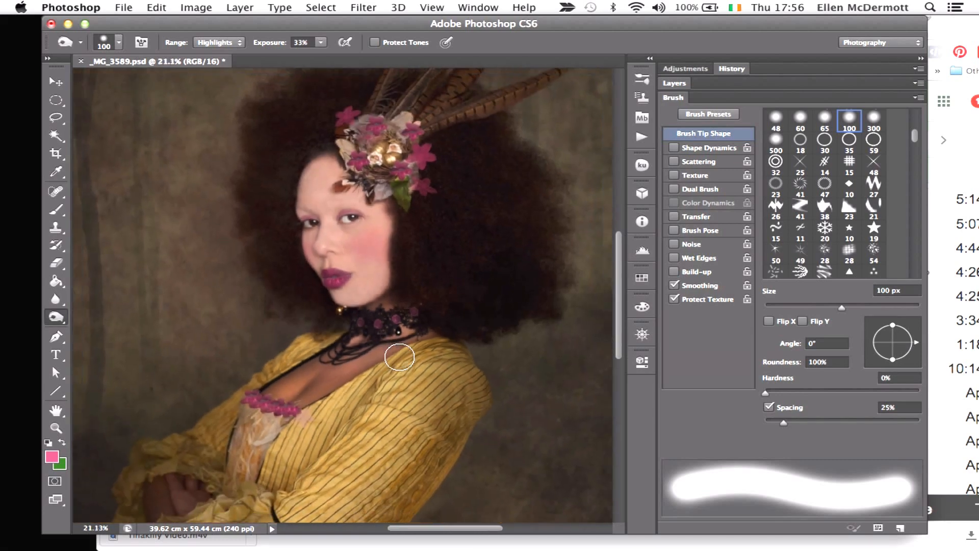
pyautogui.scroll(-3, 399, 357)
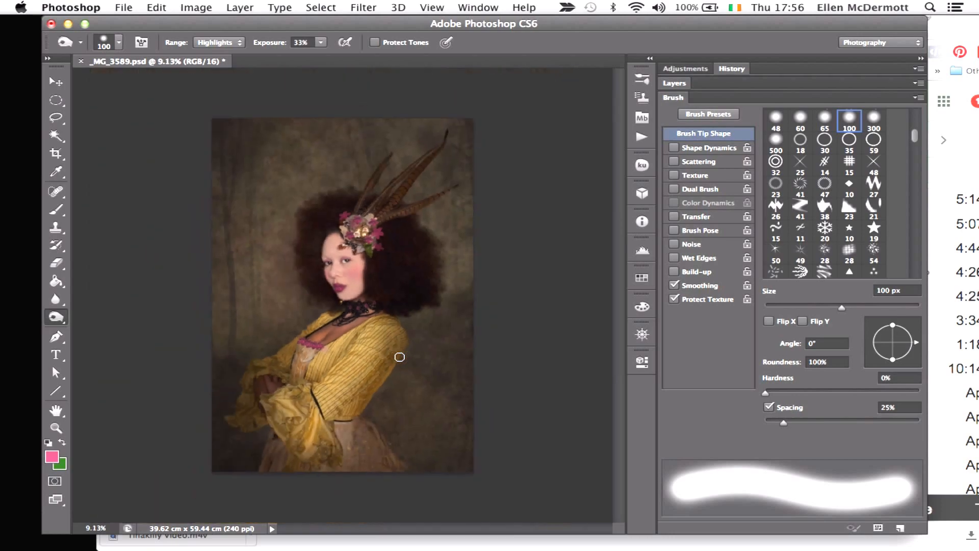
pyautogui.scroll(4, 399, 357)
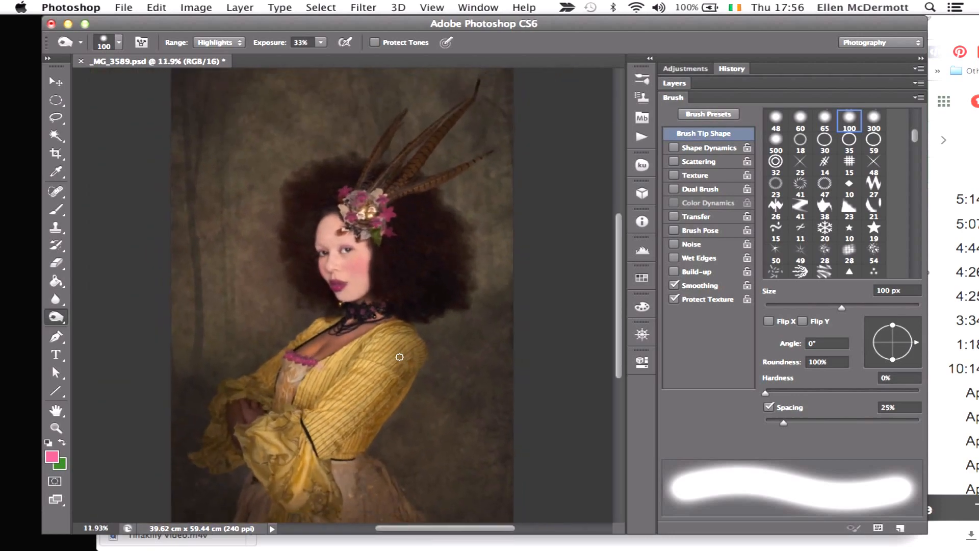
pyautogui.scroll(-6, 399, 357)
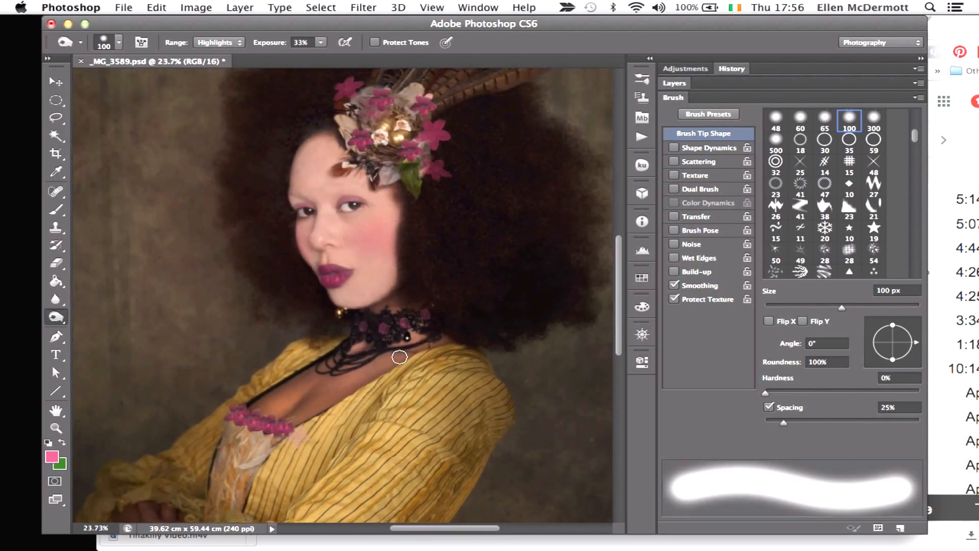
pyautogui.scroll(2, 399, 357)
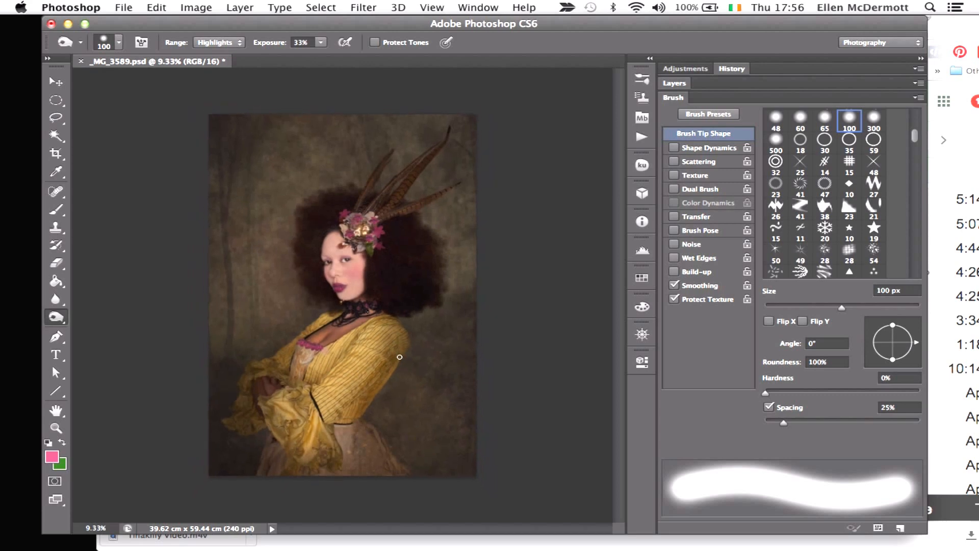
pyautogui.scroll(1, 399, 357)
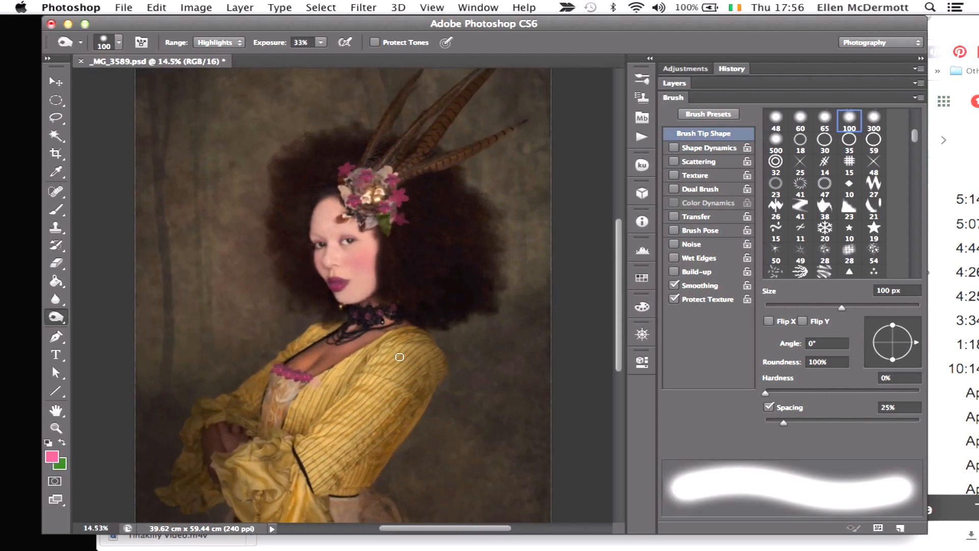
pyautogui.scroll(-1, 399, 356)
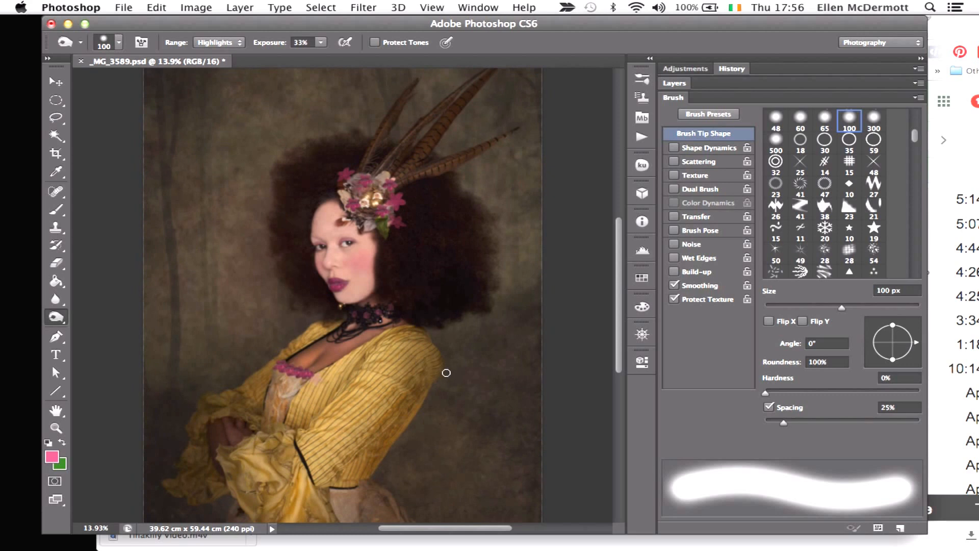
pyautogui.press('super+minus')
pyautogui.press('super+minus')
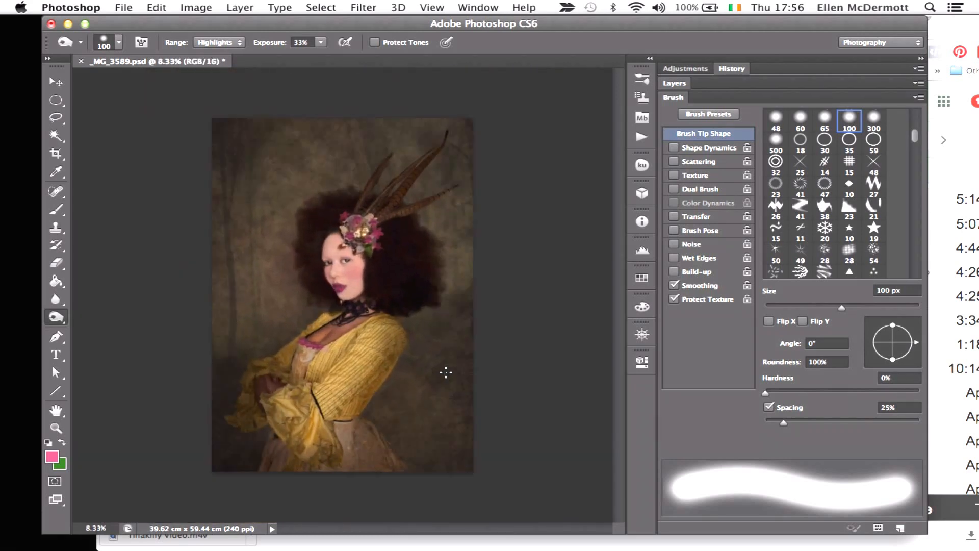
pyautogui.scroll(3, 446, 373)
pyautogui.scroll(2, 446, 372)
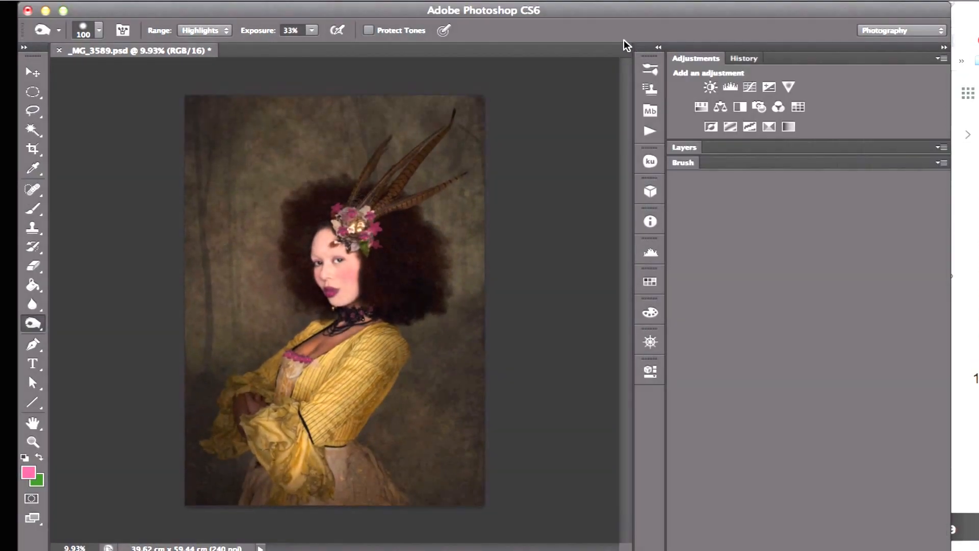